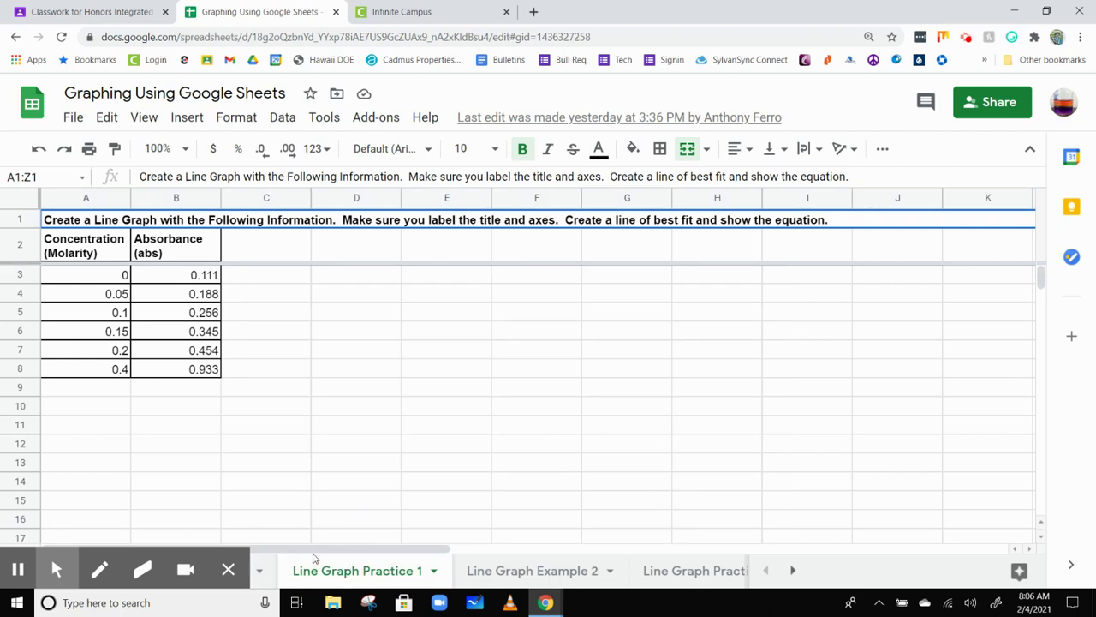
Look through the Line Graph Example 2, Bar Graph Practice 1 1 and Bar Graph Example 1 sheets
click(228, 571)
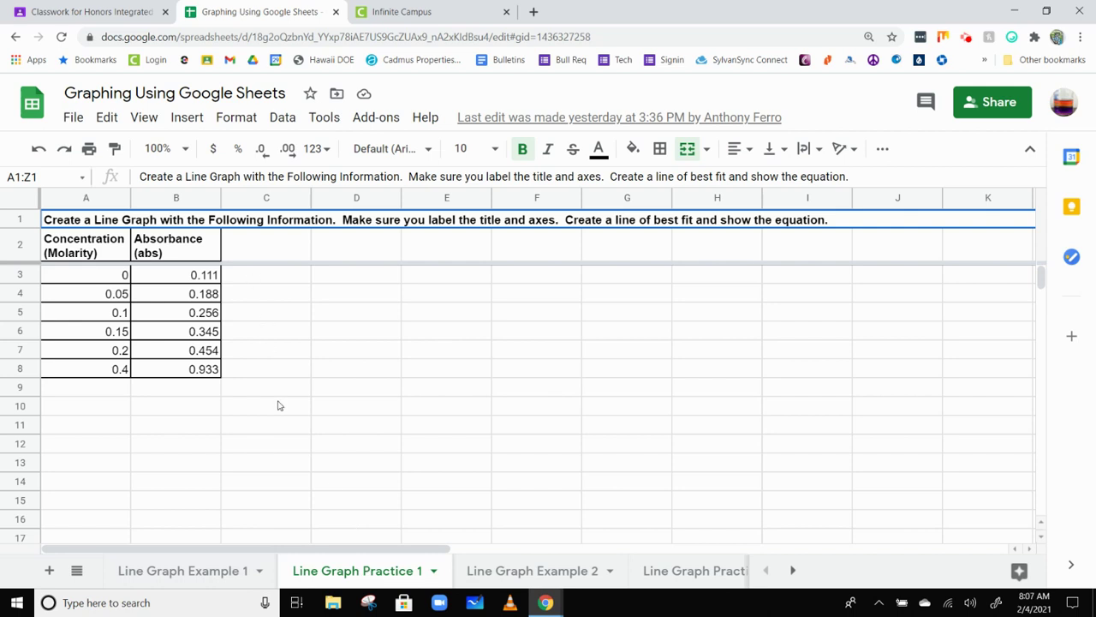
click(524, 575)
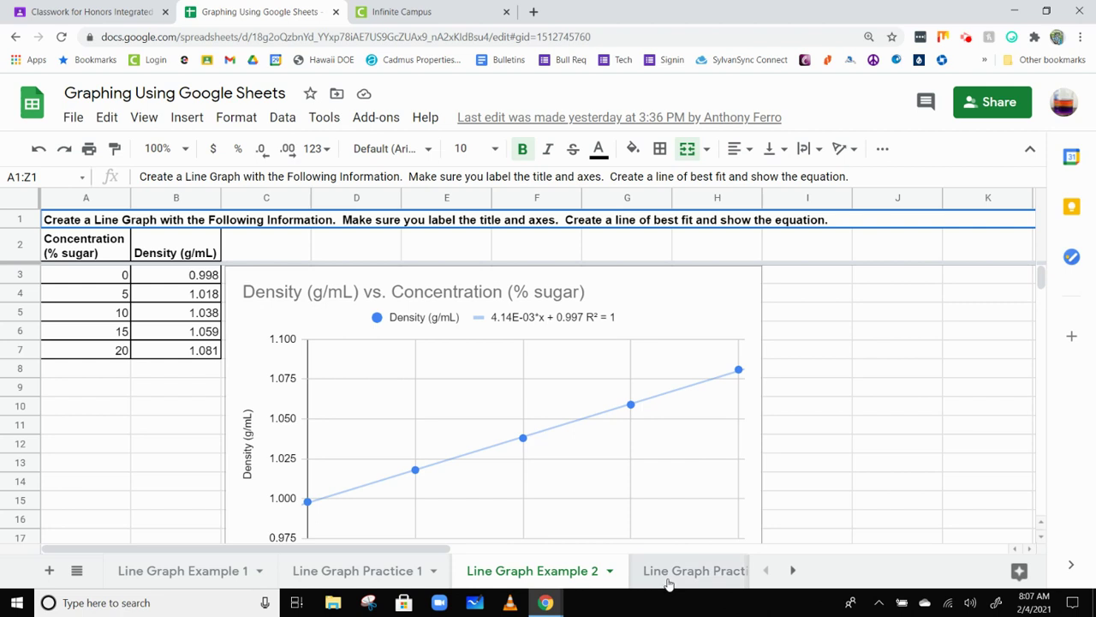
click(794, 571)
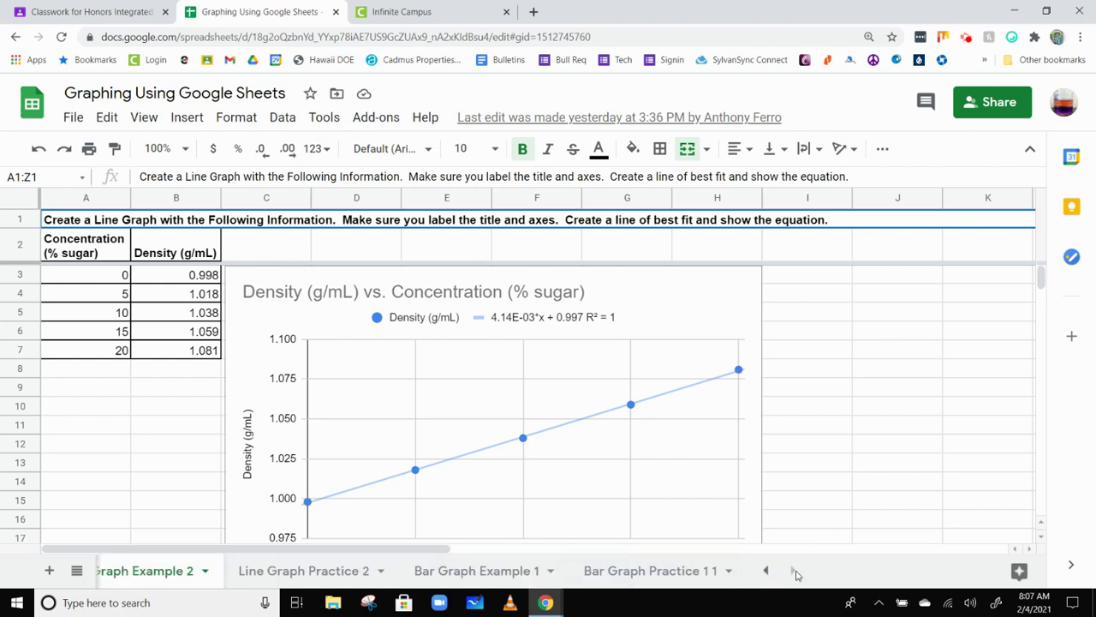
click(670, 565)
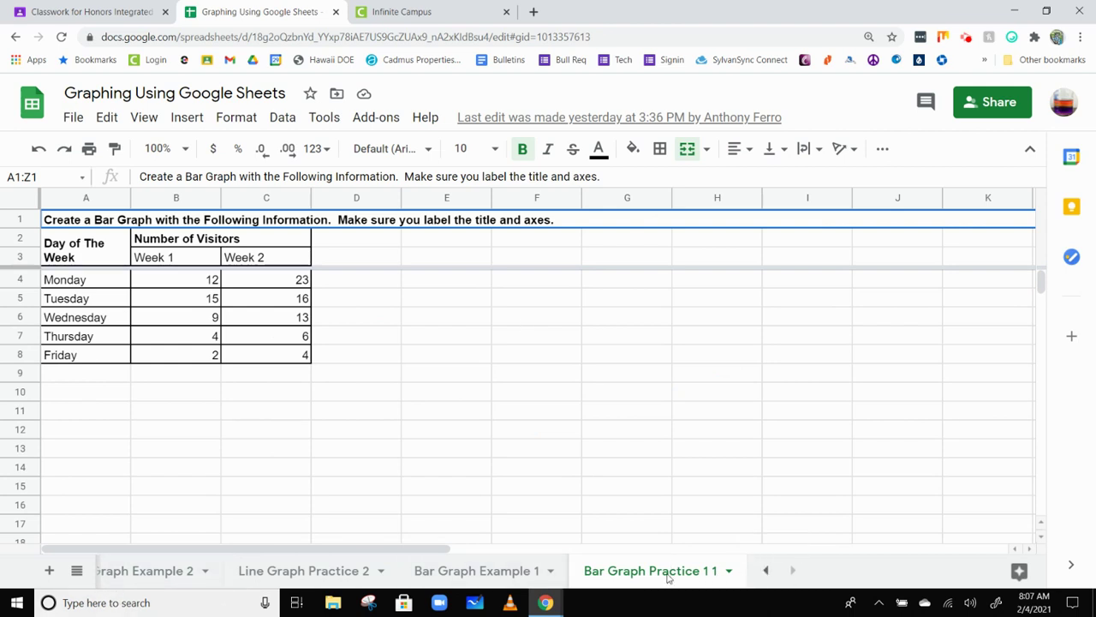
click(484, 572)
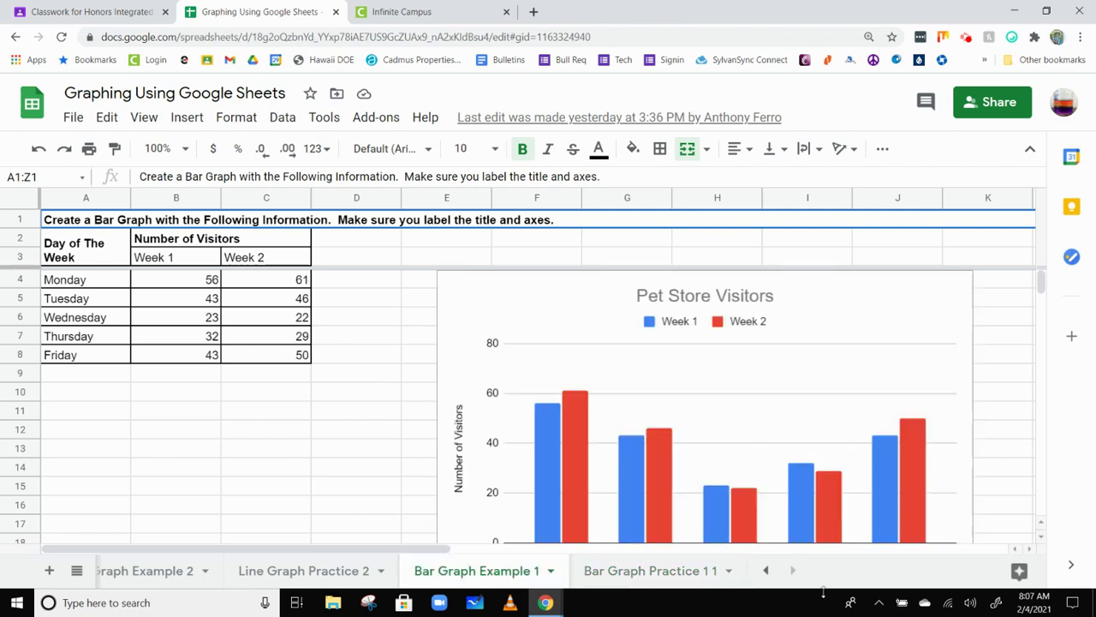
Open the Line Graph Example 1 sheet and examine how its frozen heading rows behave against the data below
click(766, 569)
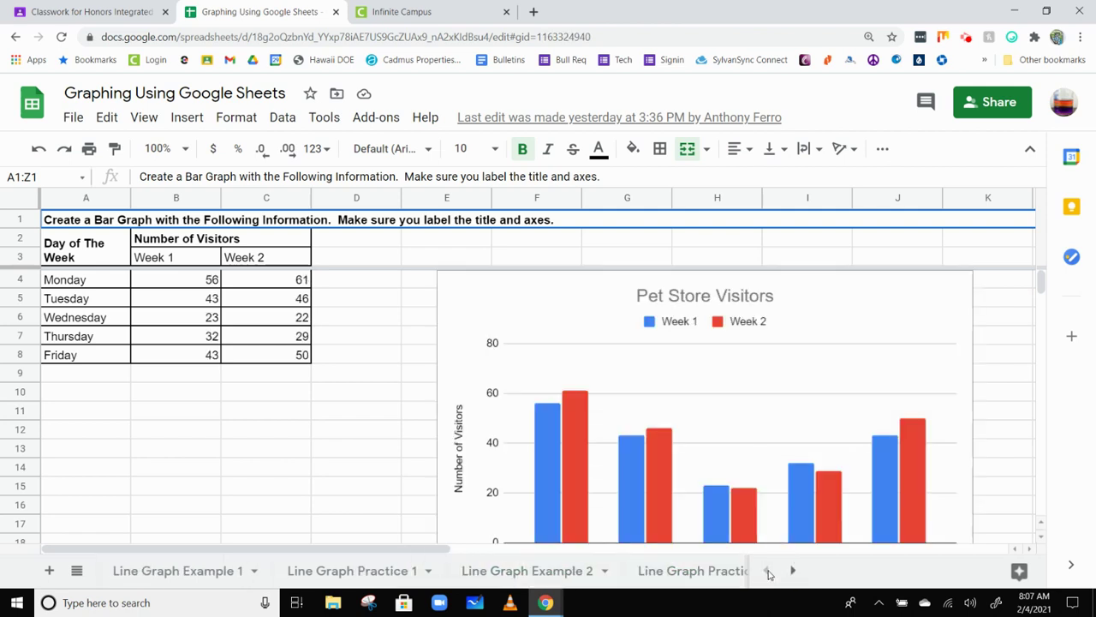
click(163, 570)
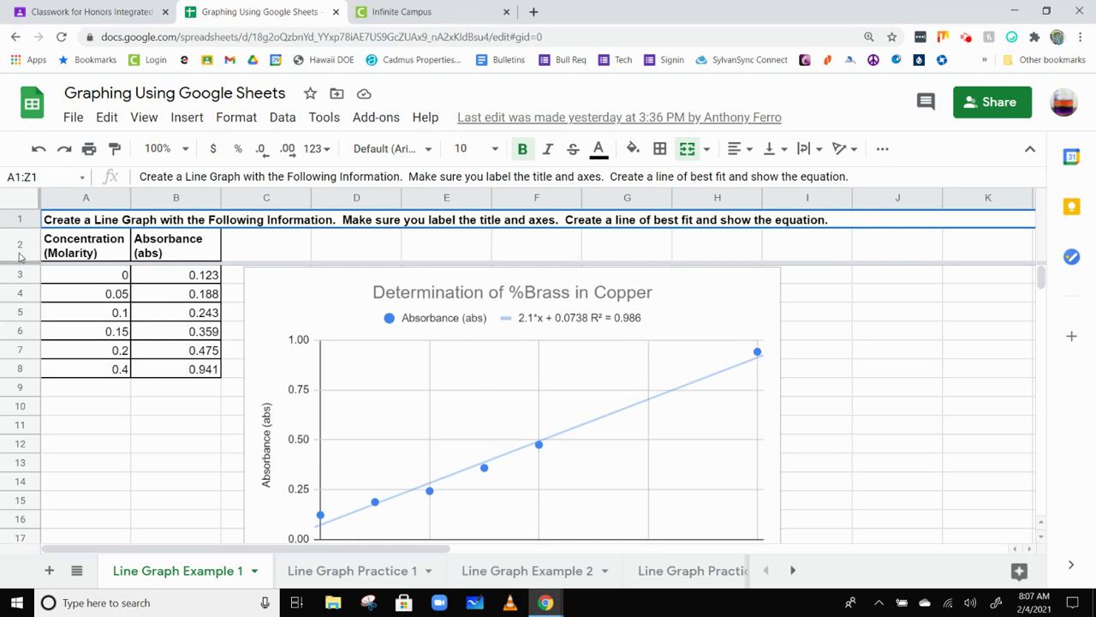
scroll(80, 349, down, 5)
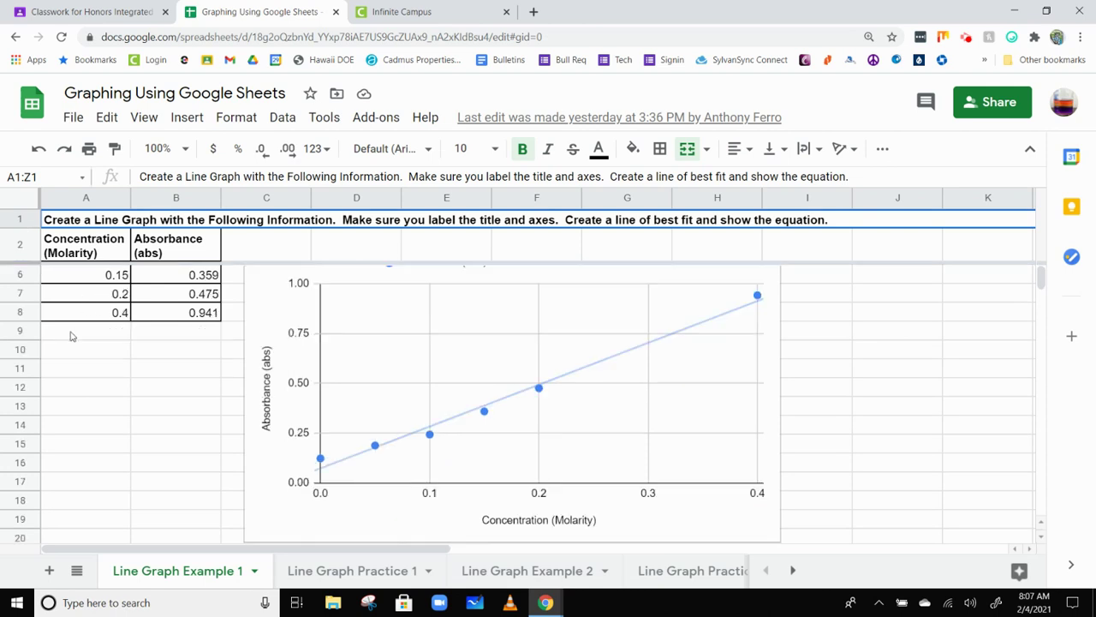
scroll(77, 338, up, 5)
scroll(77, 338, up, 1)
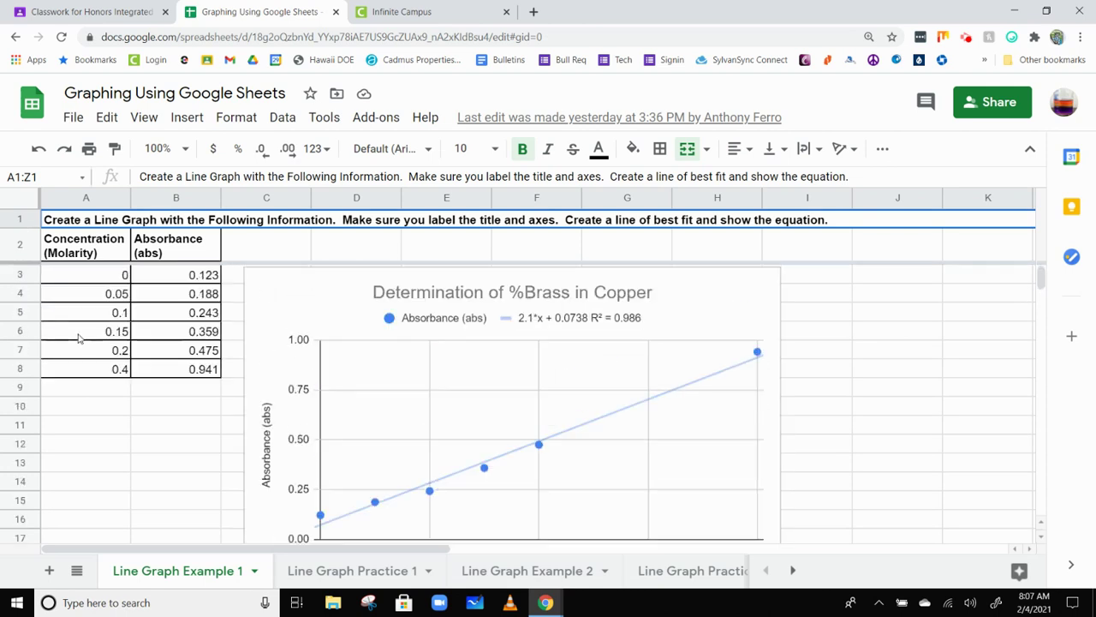
scroll(76, 317, down, 9)
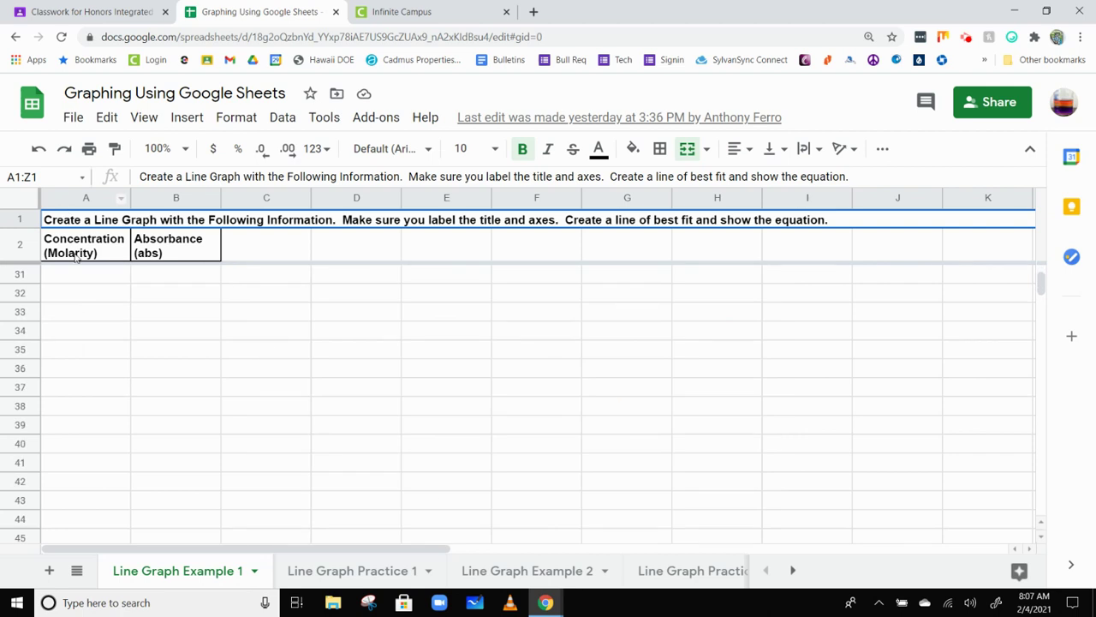
scroll(93, 346, up, 9)
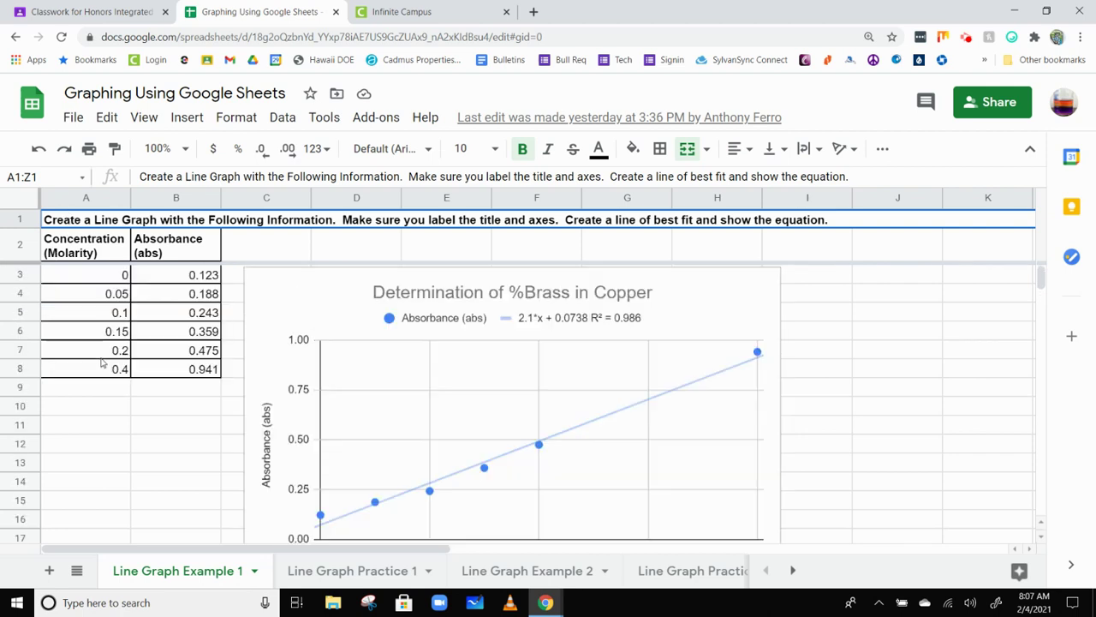
Freeze the rows up to row 2, which holds the Concentration and Absorbance headings
click(21, 220)
click(20, 243)
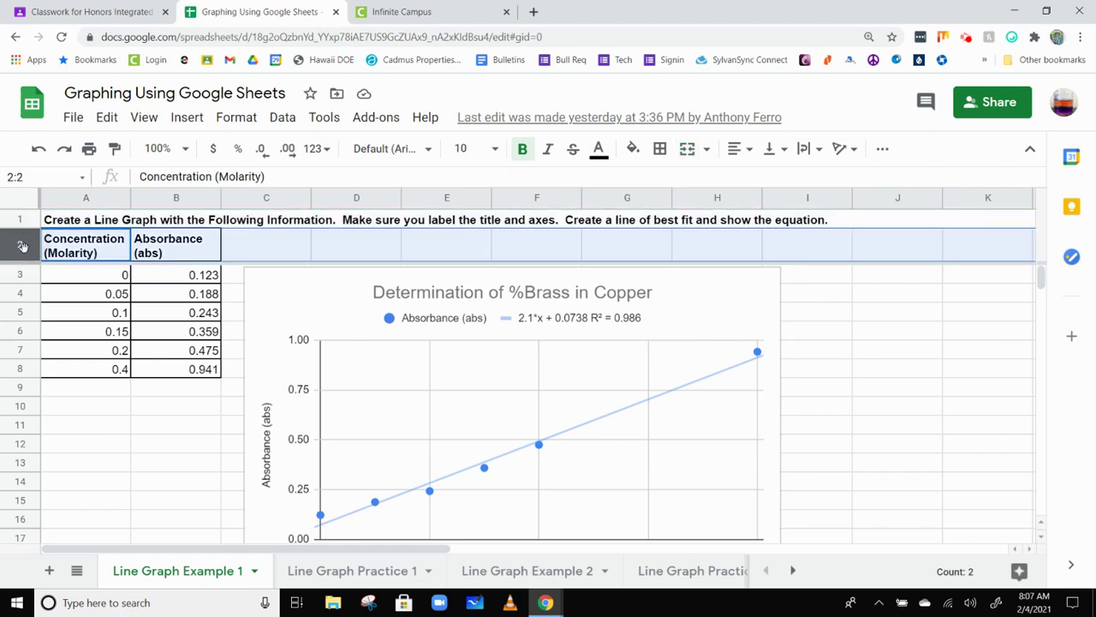
mouse_move(19, 250)
mouse_down()
mouse_move(22, 226)
mouse_move(21, 247)
mouse_up()
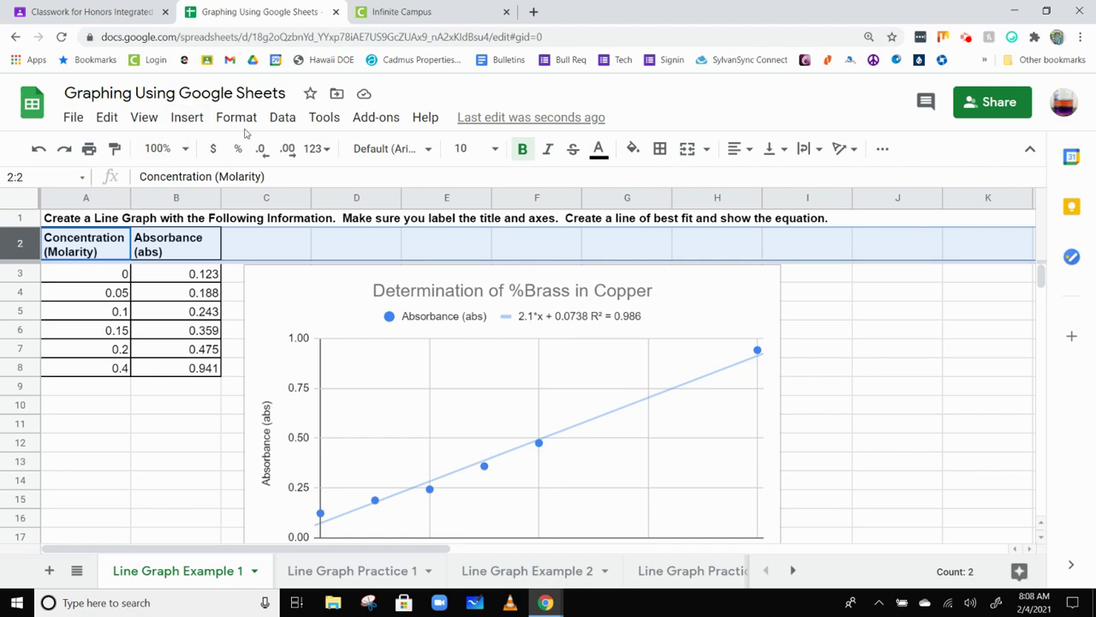
click(147, 118)
mouse_move(167, 150)
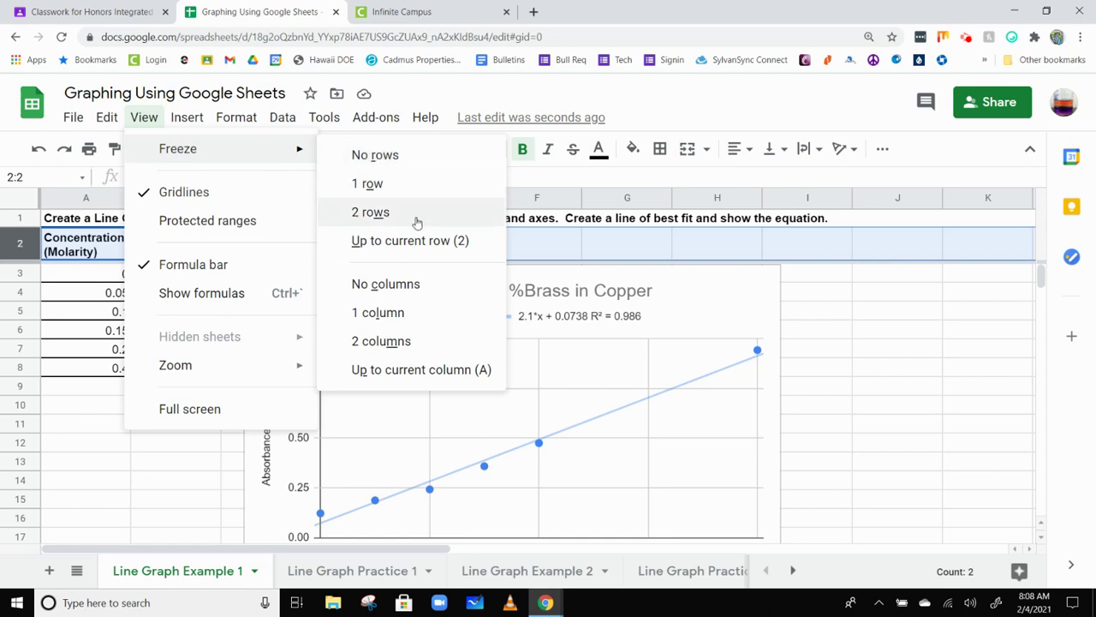
click(453, 243)
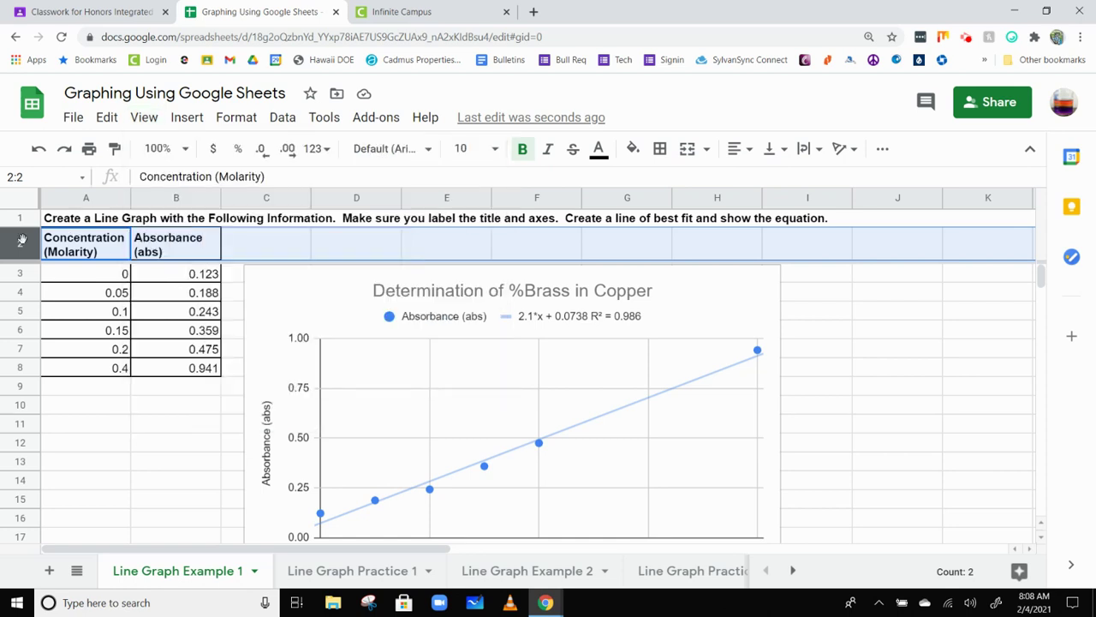
Unfreeze all rows and check how the headings move with the sheet
click(144, 119)
mouse_move(162, 153)
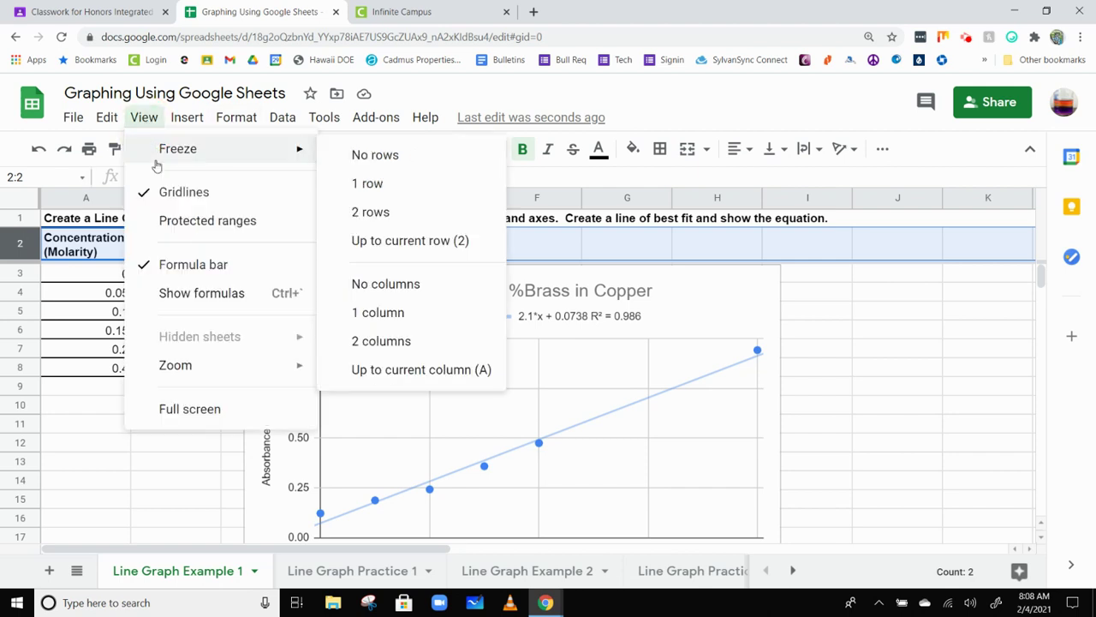
click(397, 155)
scroll(159, 287, down, 5)
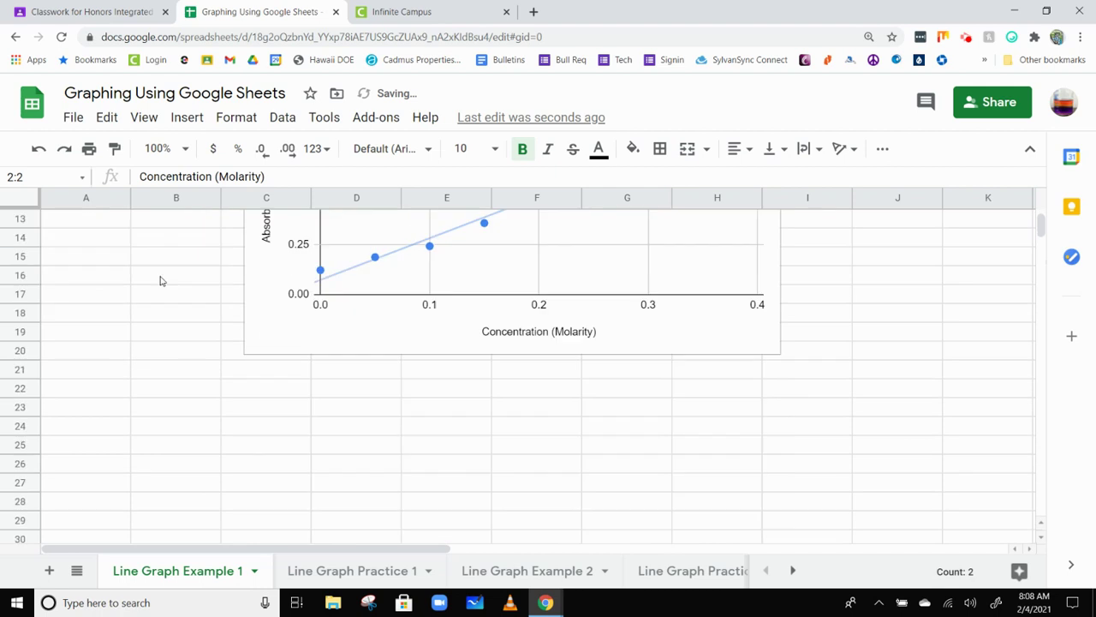
scroll(163, 281, up, 3)
scroll(158, 284, up, 3)
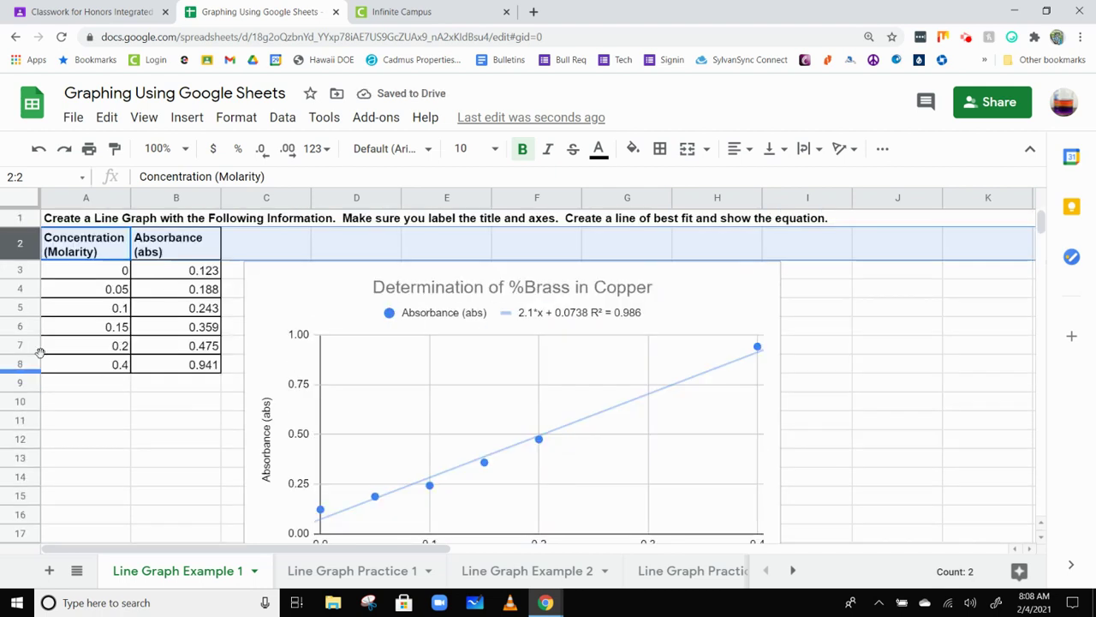
Freeze the sheet up to row 4 and check which rows stay in place
click(26, 292)
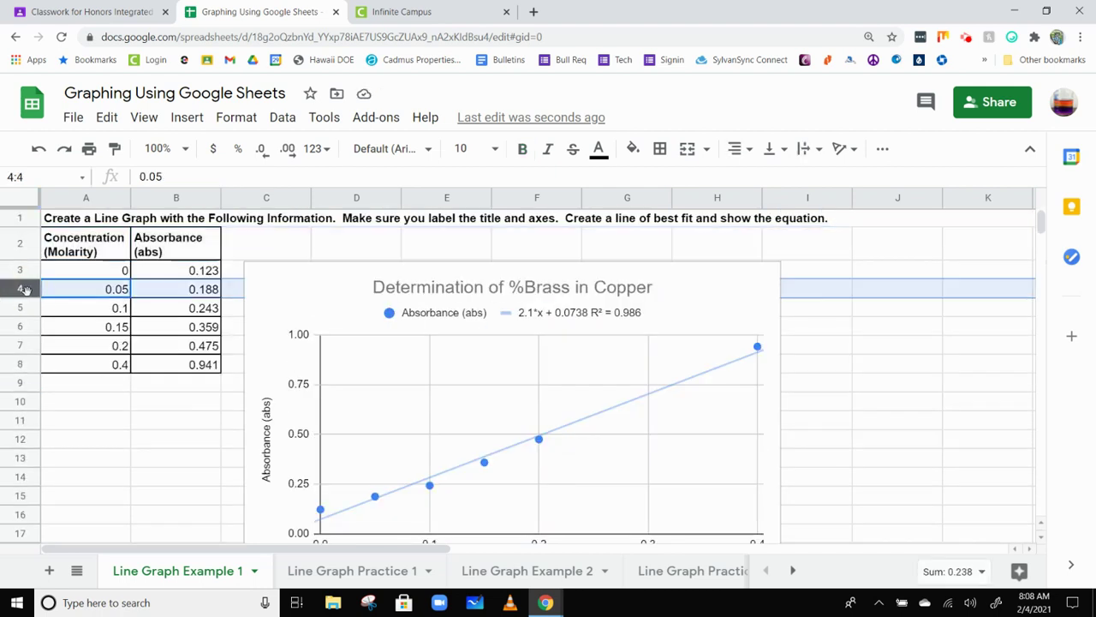
click(144, 118)
mouse_move(161, 151)
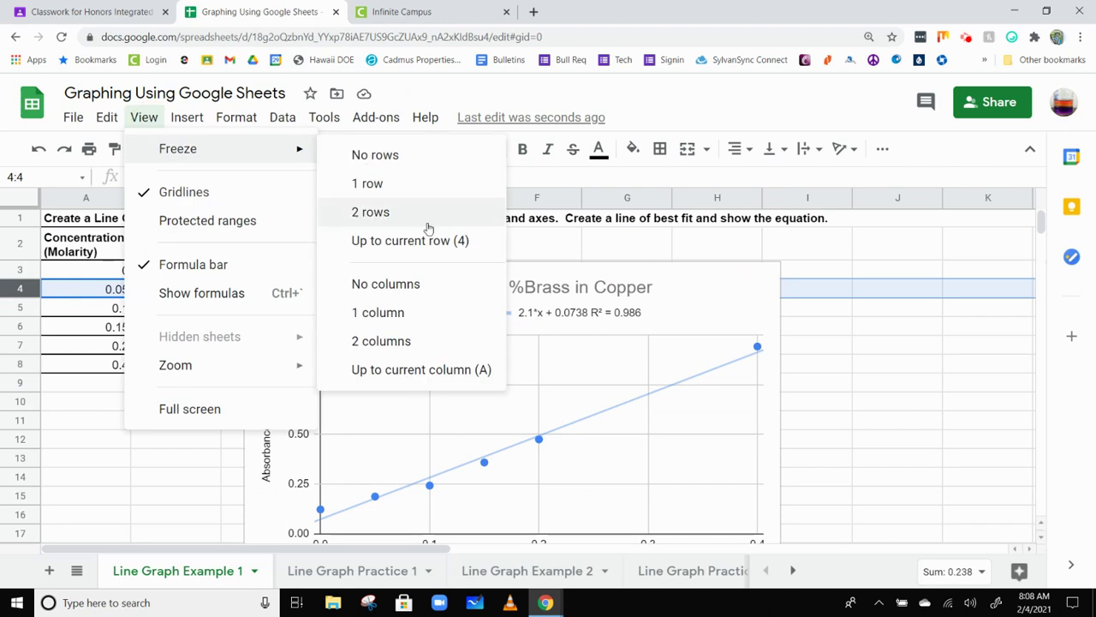
click(430, 246)
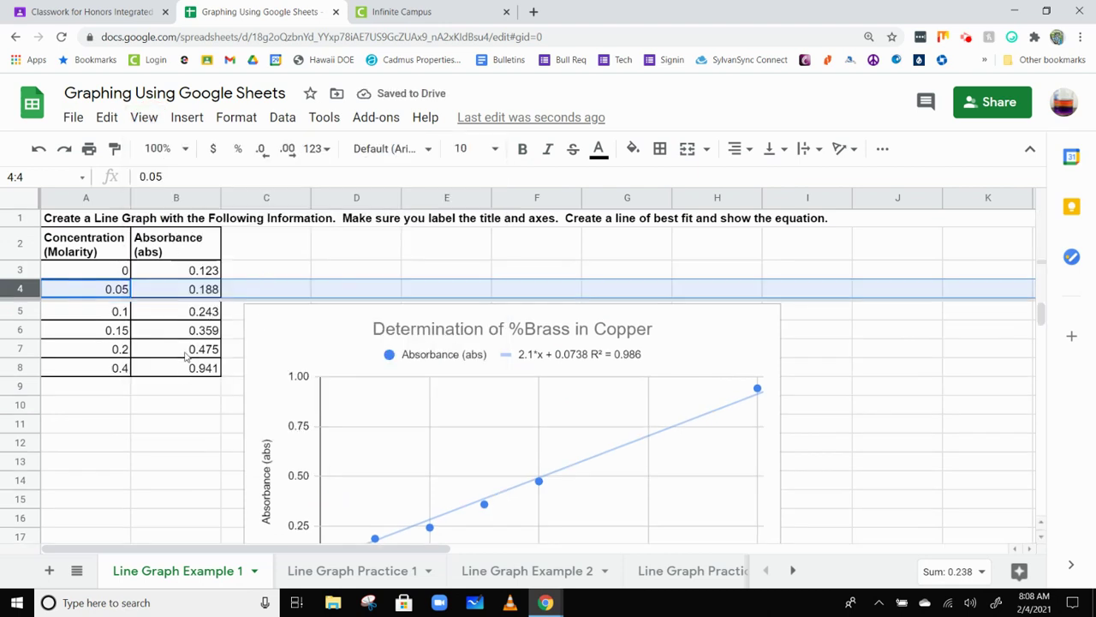
scroll(129, 411, down, 3)
scroll(137, 393, up, 3)
Remove the freeze up to row 4 by setting the sheet to no frozen rows
click(20, 289)
click(159, 112)
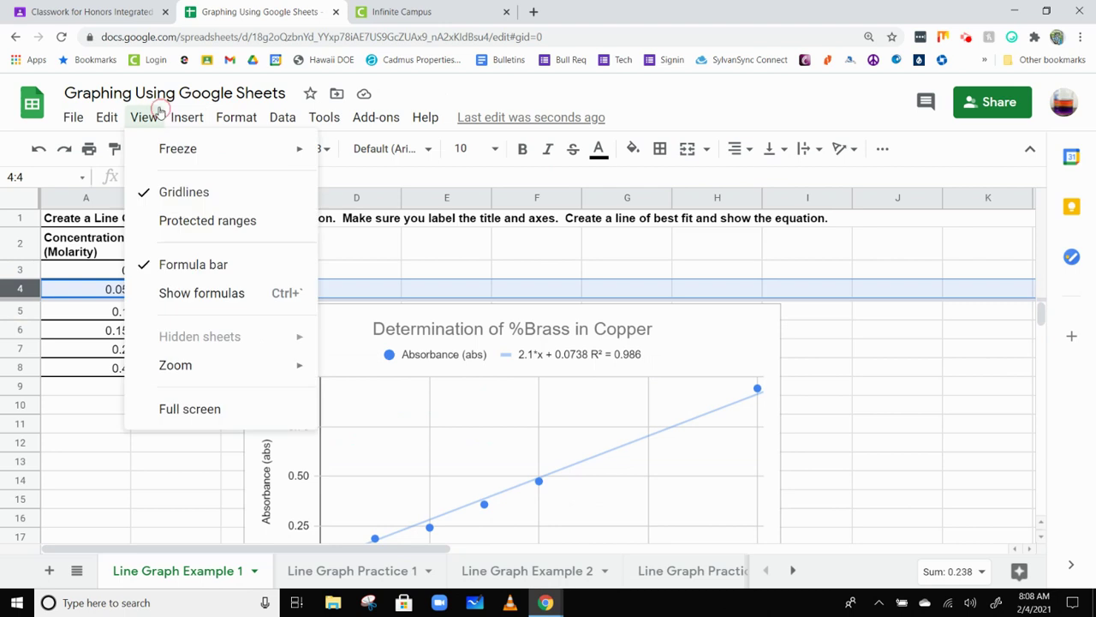
mouse_move(172, 148)
click(406, 152)
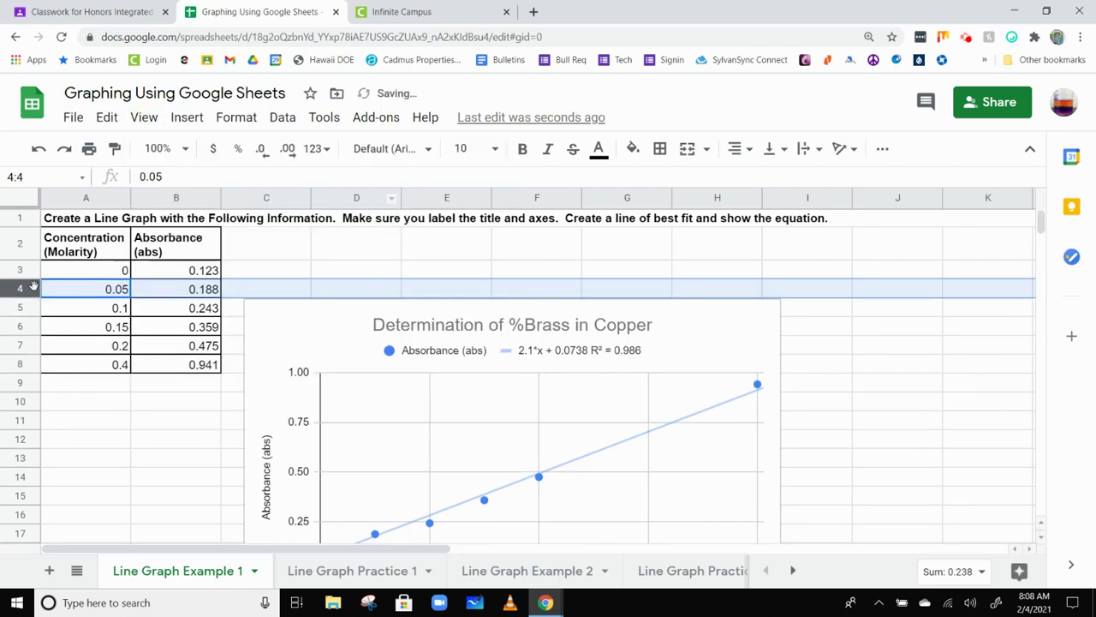
Freeze the Line Graph Example 1 sheet up to row 2, keeping the instruction and heading rows in place
click(20, 247)
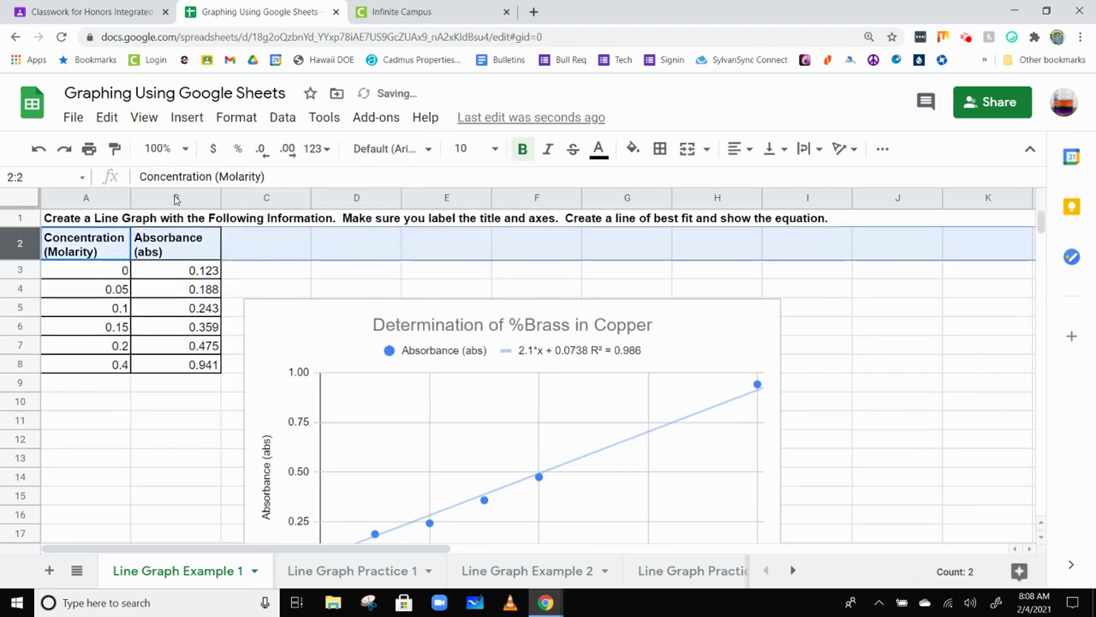
click(144, 117)
mouse_move(180, 148)
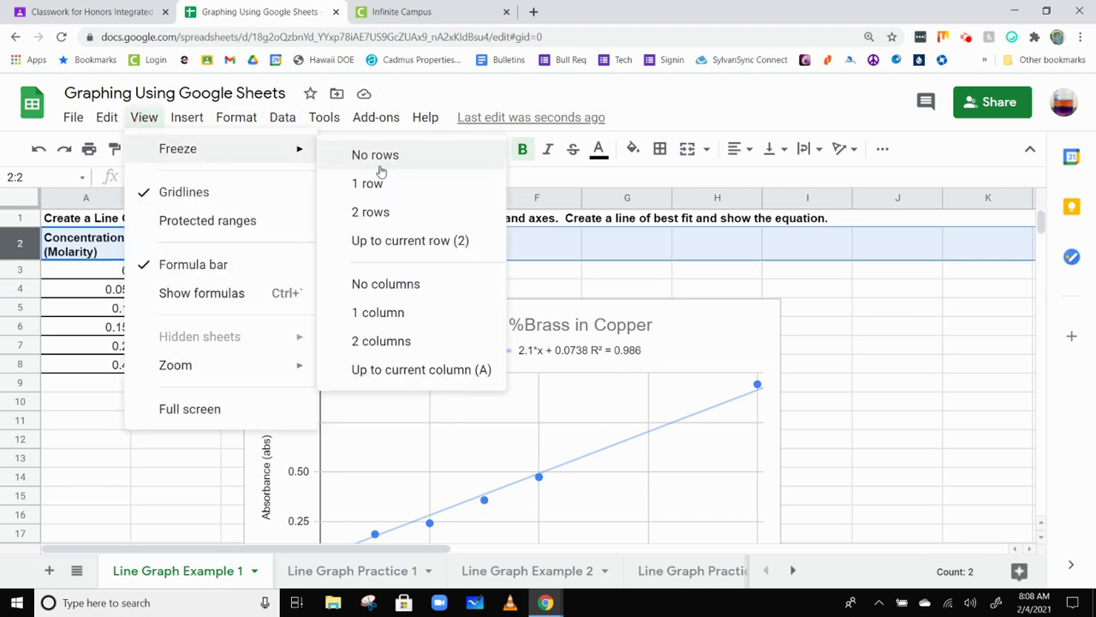
click(394, 239)
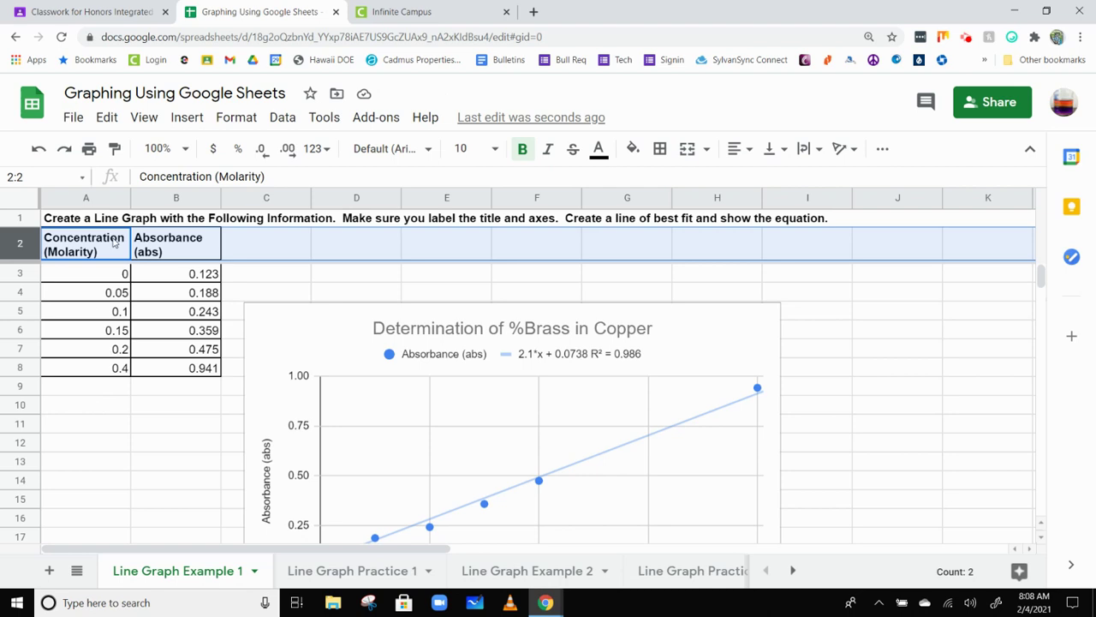
Examine how the frozen Concentration and Absorbance headings in A2 and B2 relate to lower cells such as A30
scroll(105, 456, down, 5)
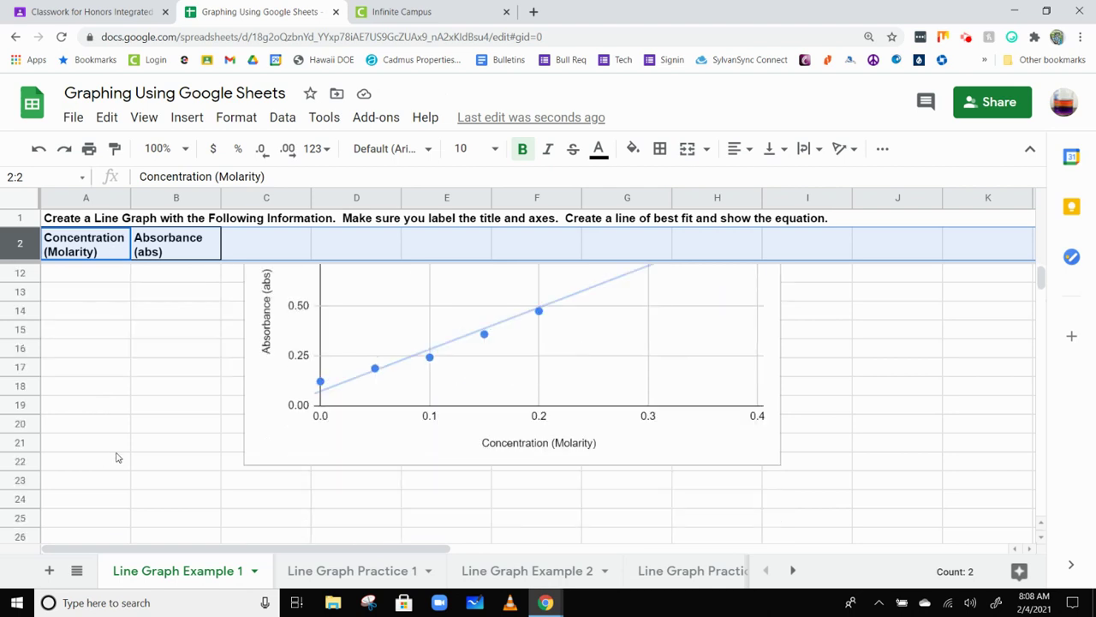
click(86, 497)
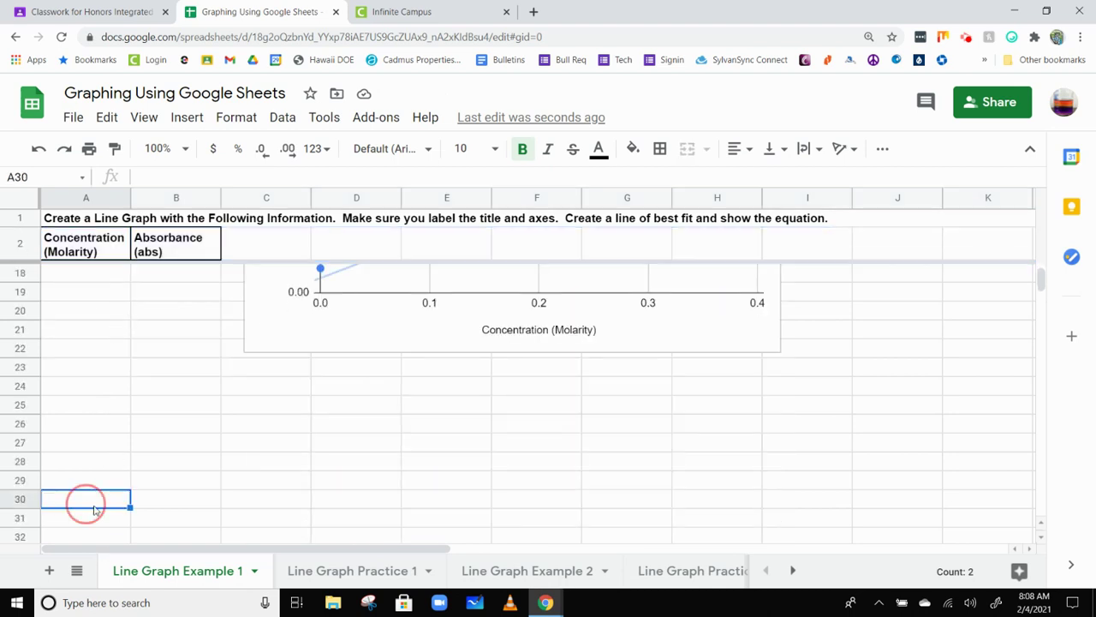
scroll(92, 499, up, 5)
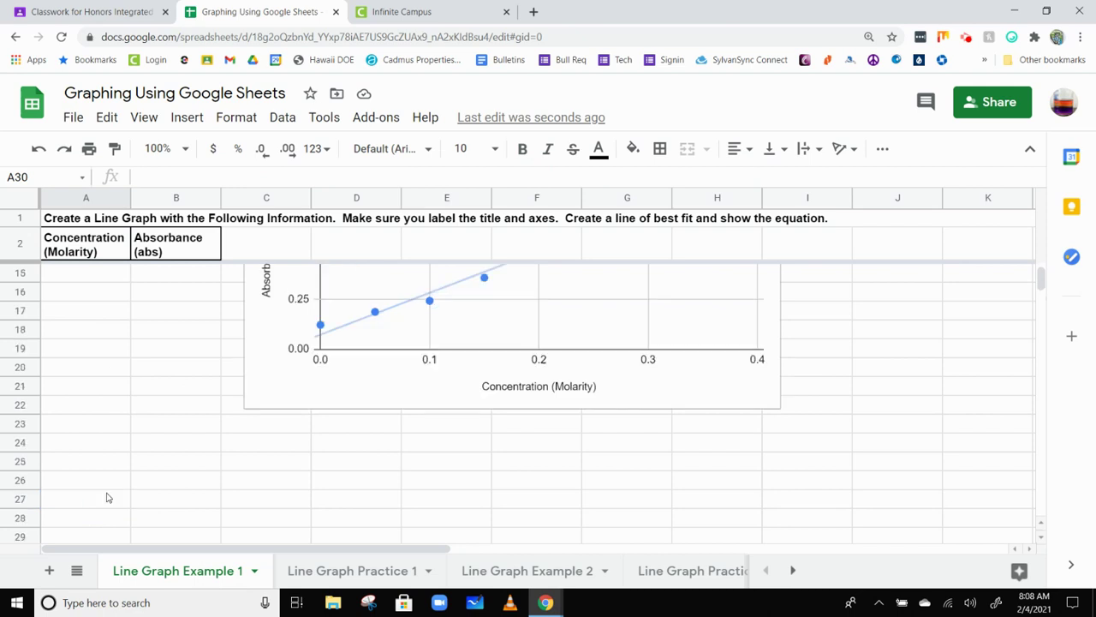
scroll(86, 283, down, 5)
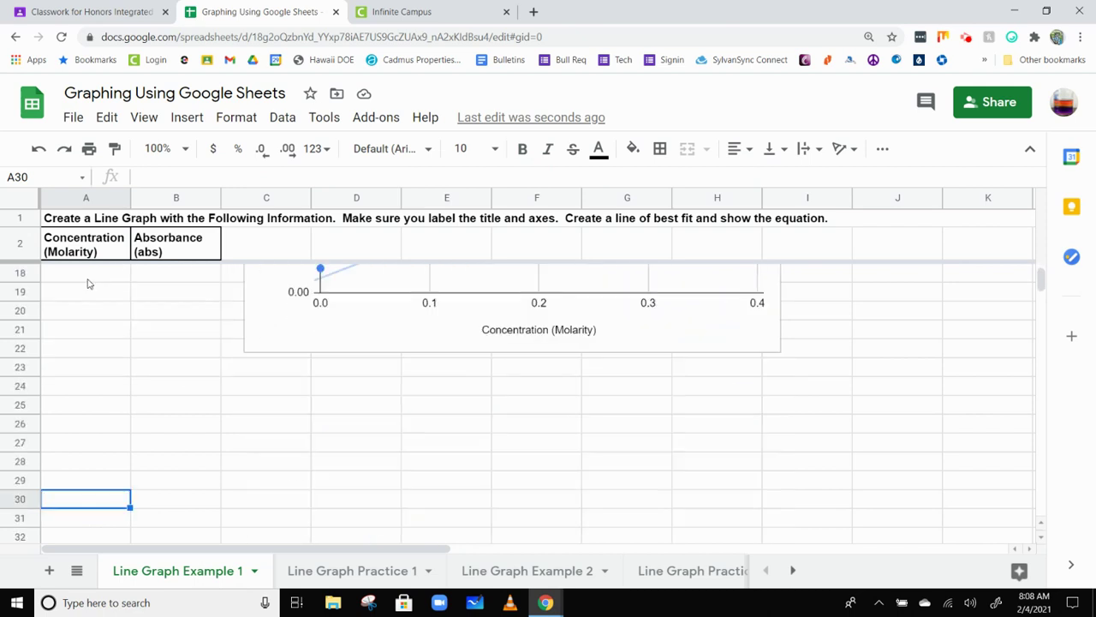
click(73, 248)
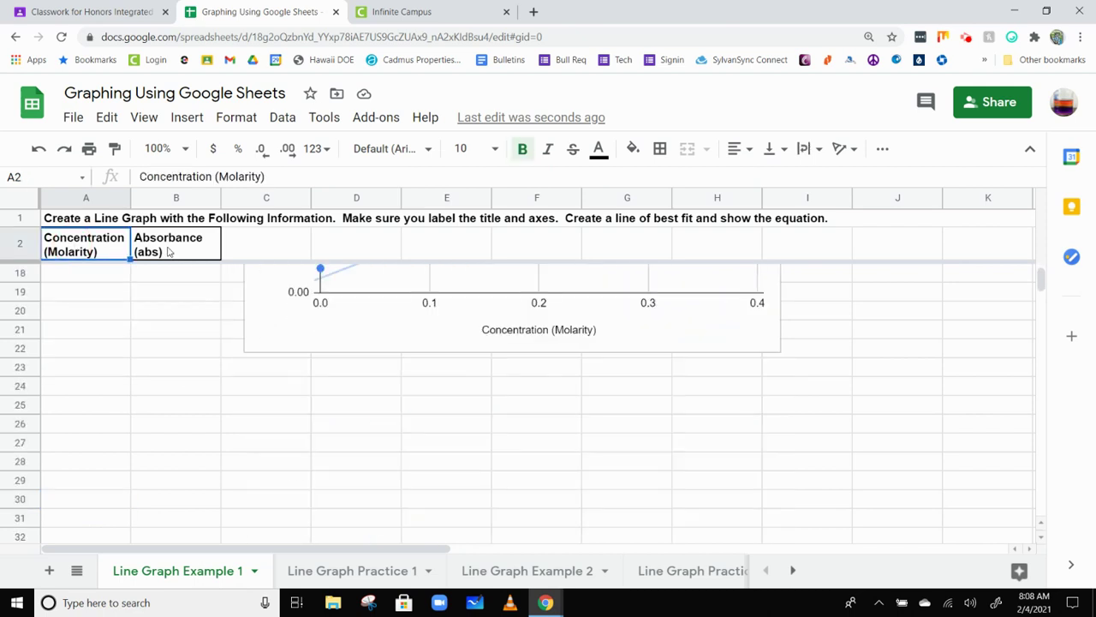
click(150, 252)
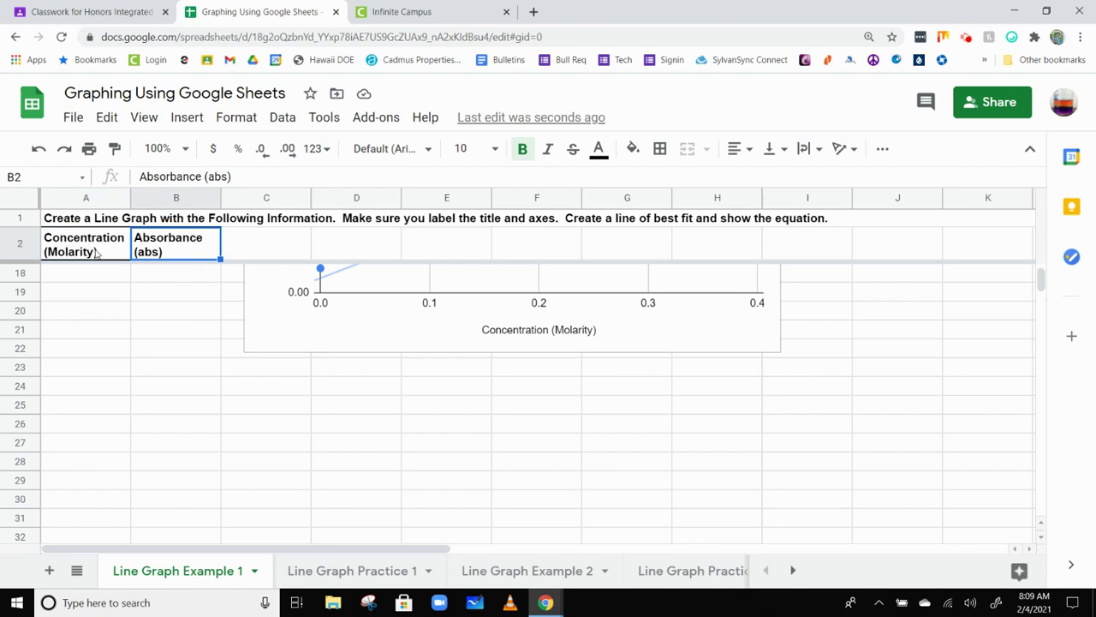
scroll(159, 355, up, 5)
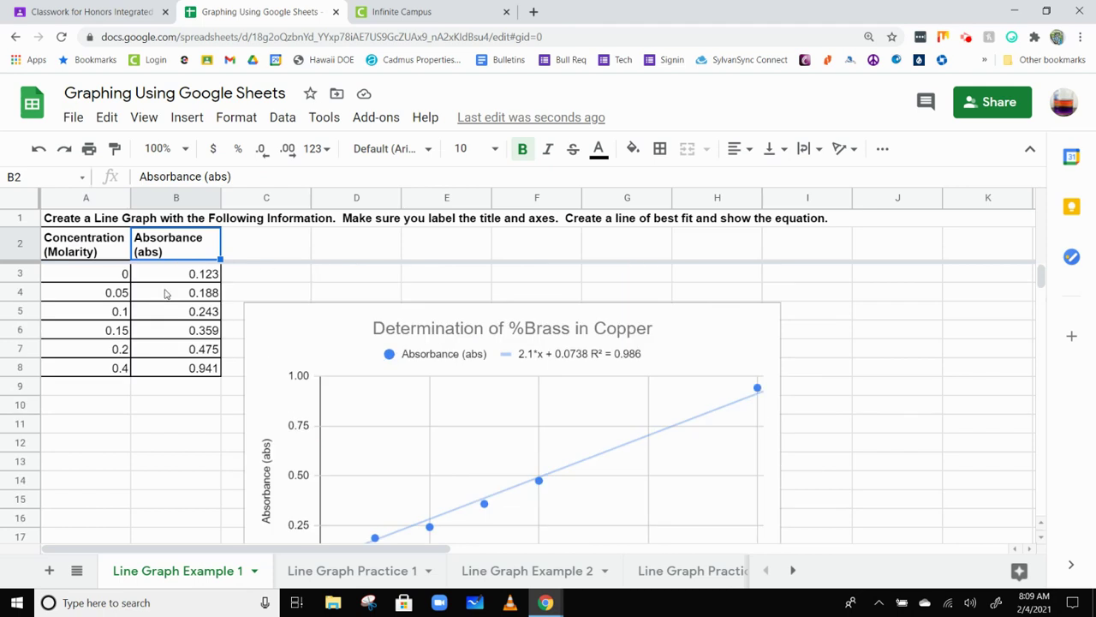
click(257, 249)
click(342, 254)
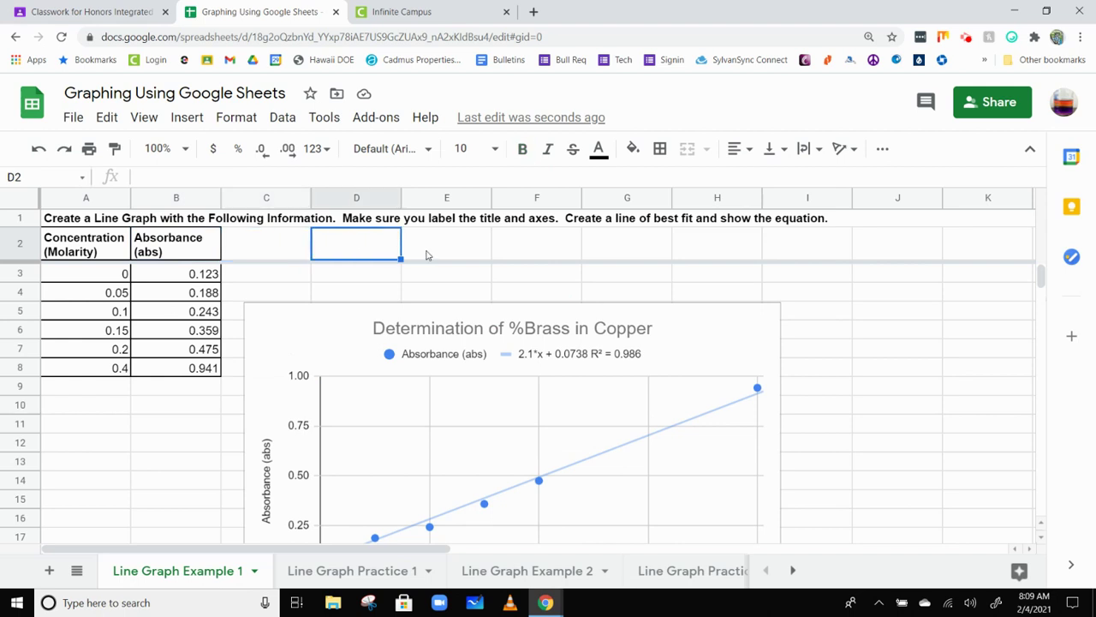
click(519, 256)
click(735, 257)
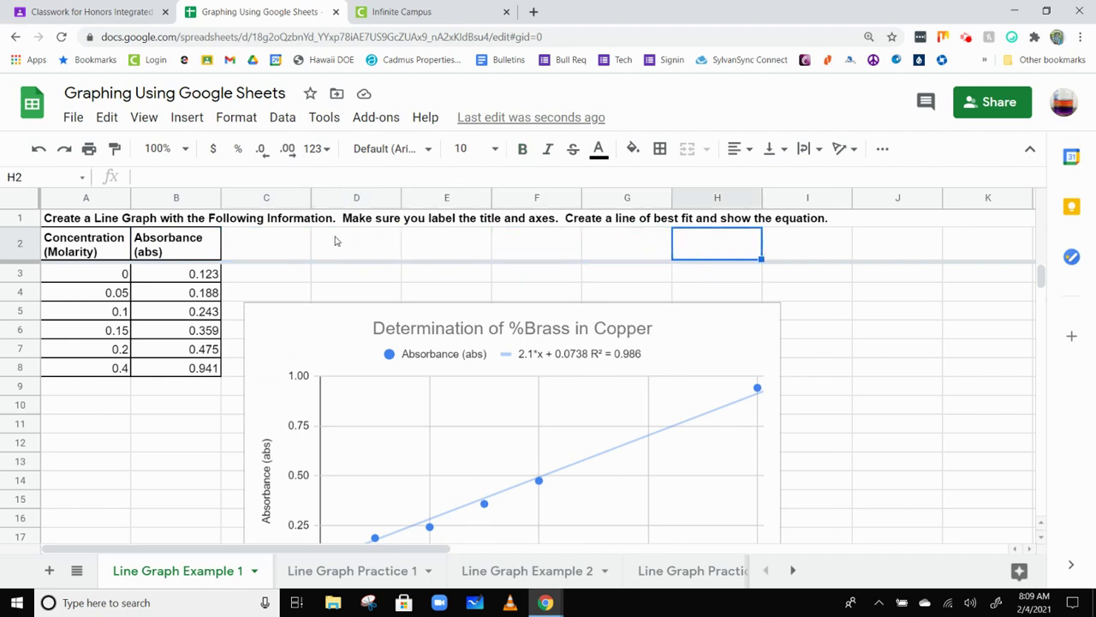
Examine the empty cells beside the Concentration and Absorbance headings in row 2, from C2 across to I2
click(289, 250)
double_click(379, 255)
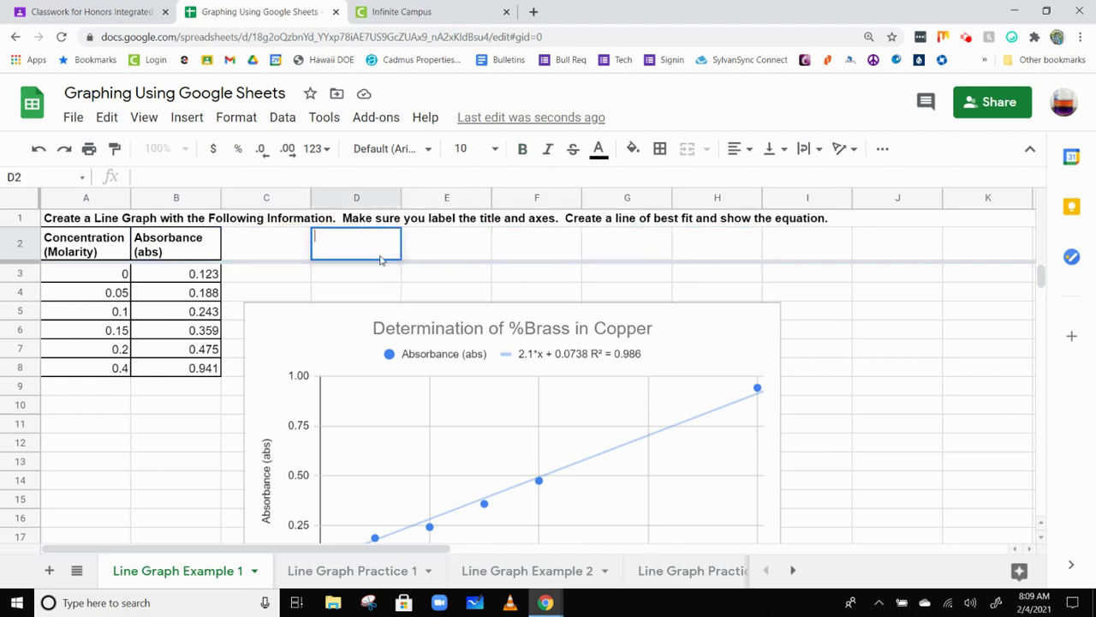
click(437, 254)
click(571, 259)
click(591, 255)
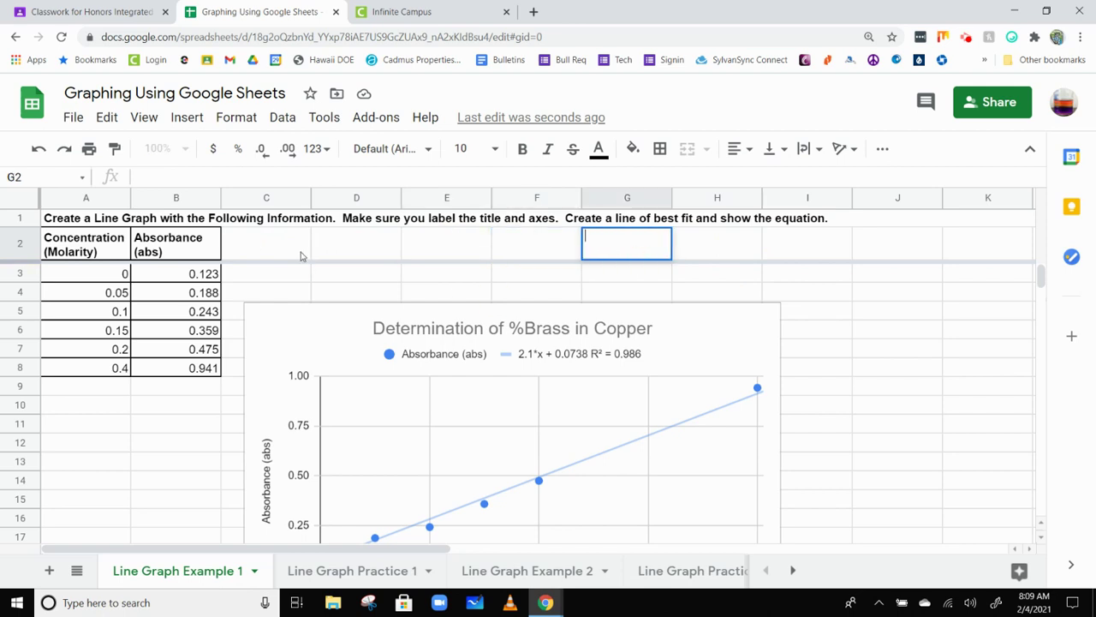
double_click(298, 253)
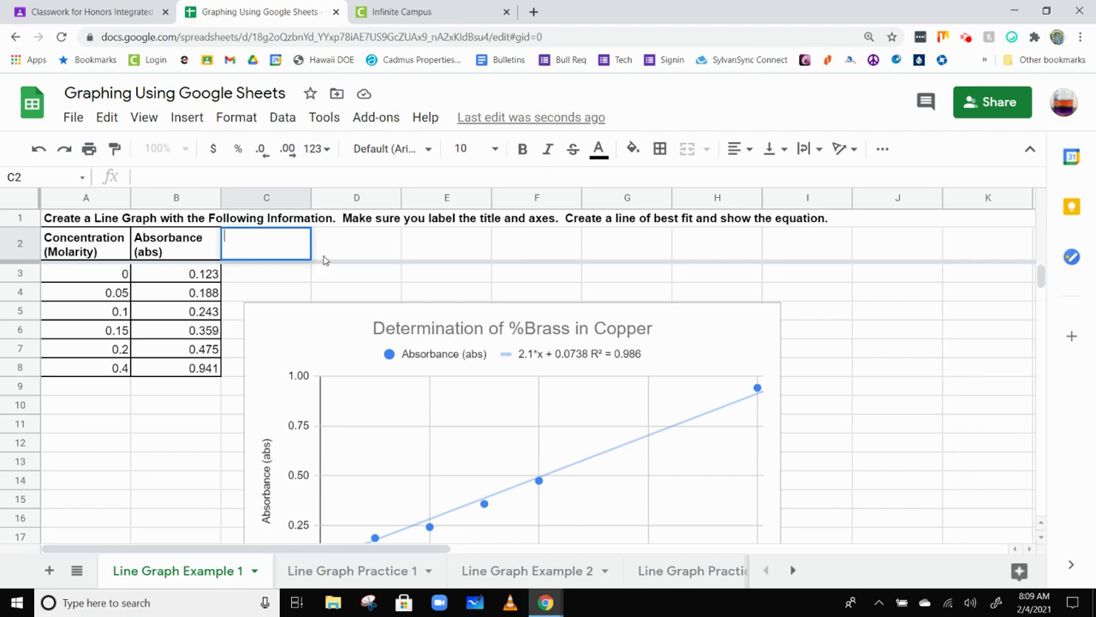
click(356, 250)
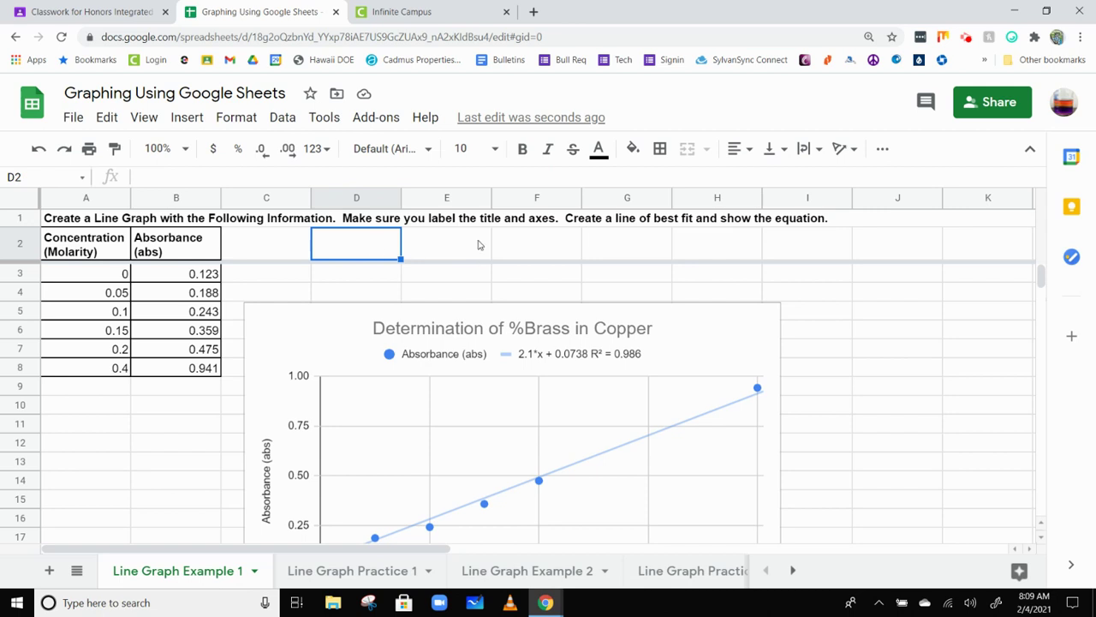
click(479, 245)
click(552, 256)
click(604, 246)
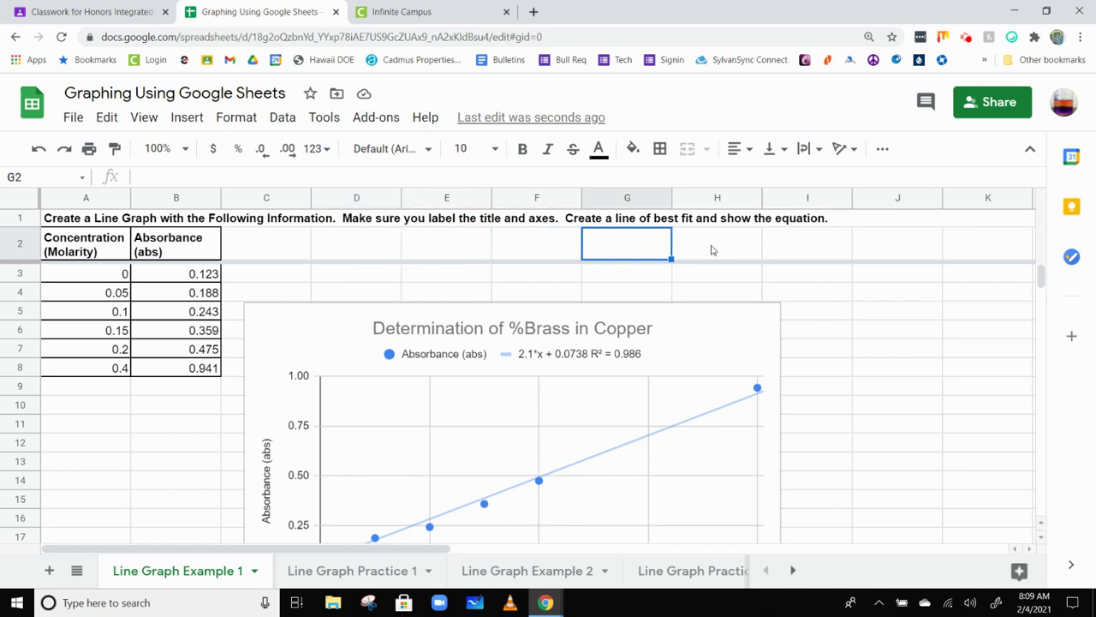
click(711, 250)
click(778, 242)
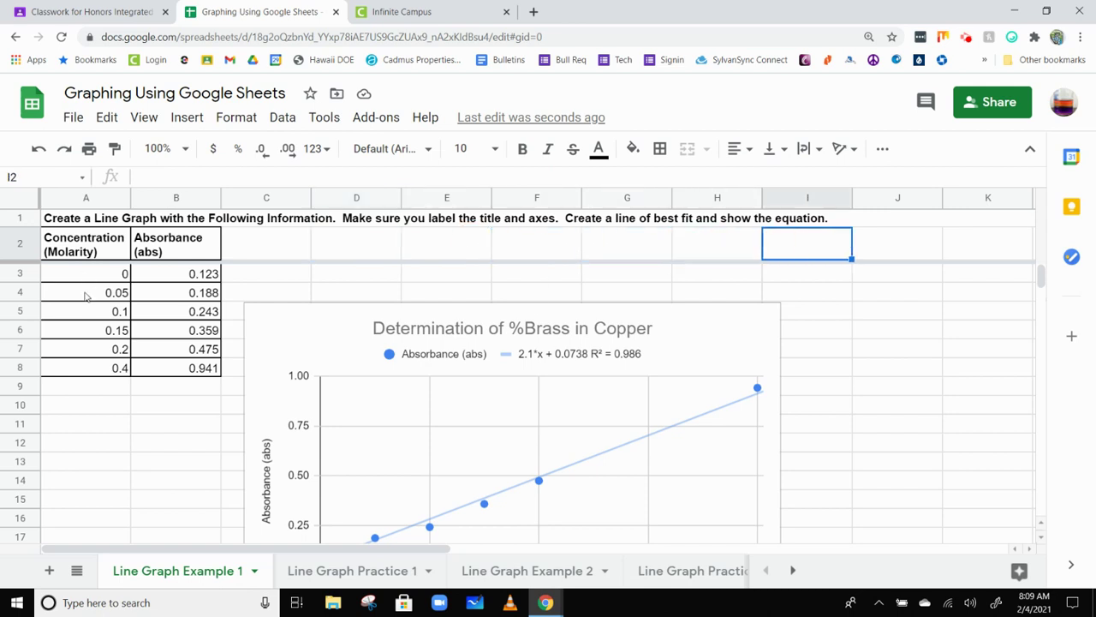
Compare the frozen heading rows with the lower rows, and review the spare heading cells from H2 back to C2
scroll(87, 363, down, 5)
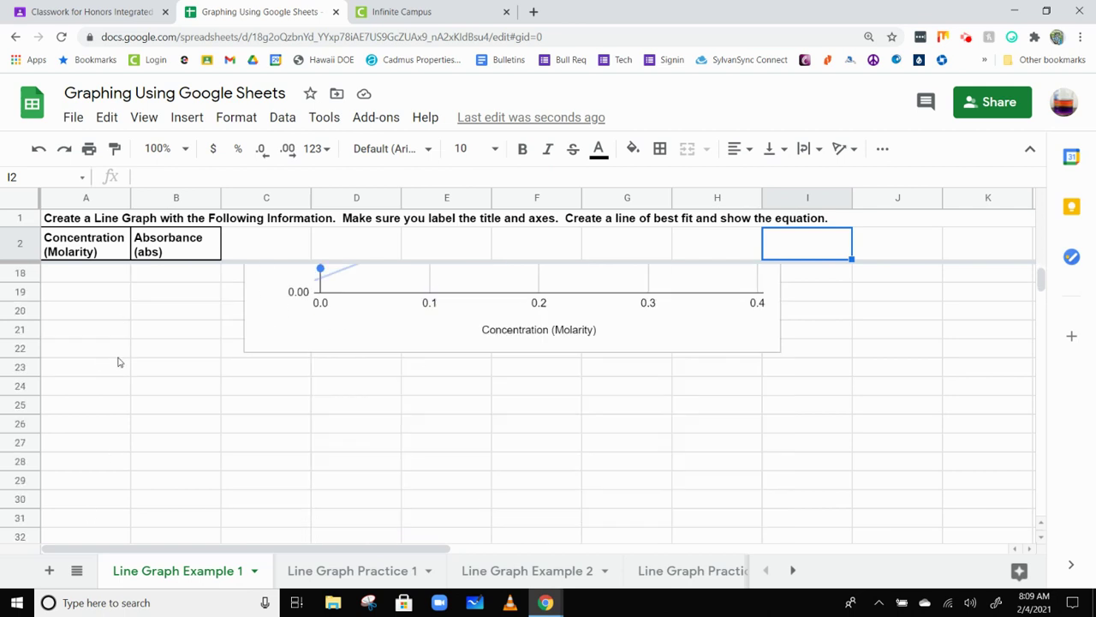
scroll(116, 484, up, 5)
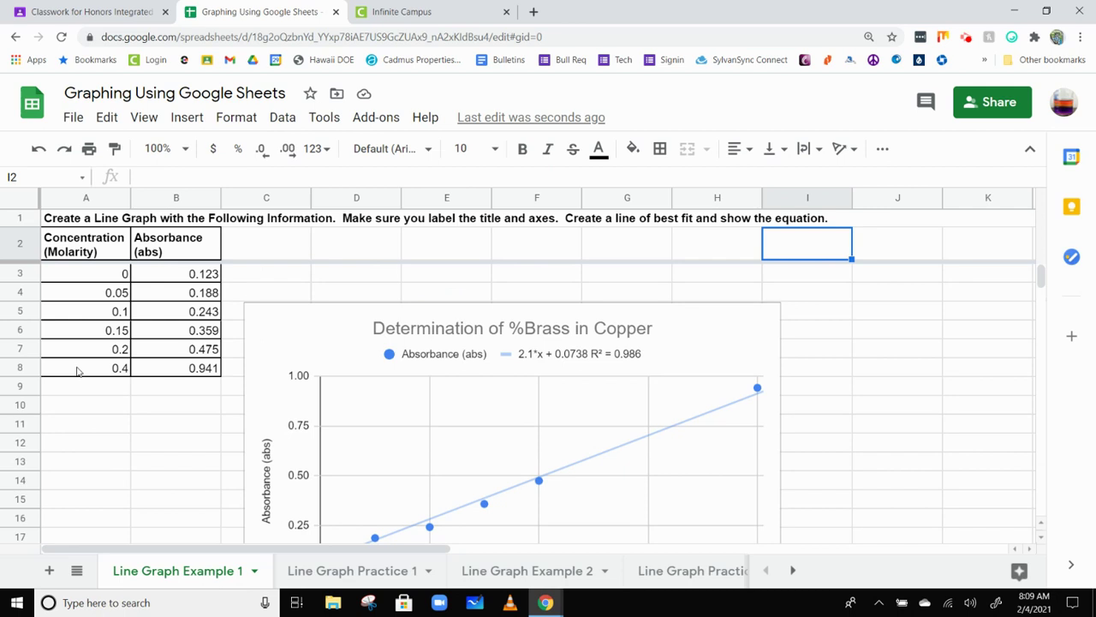
scroll(81, 314, down, 3)
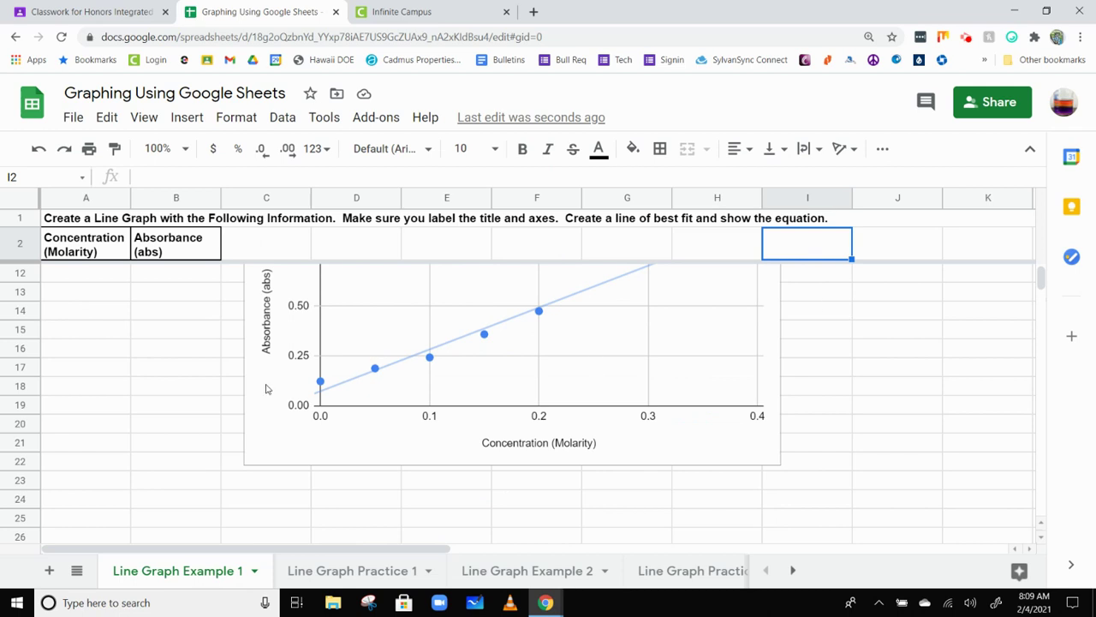
scroll(266, 389, up, 3)
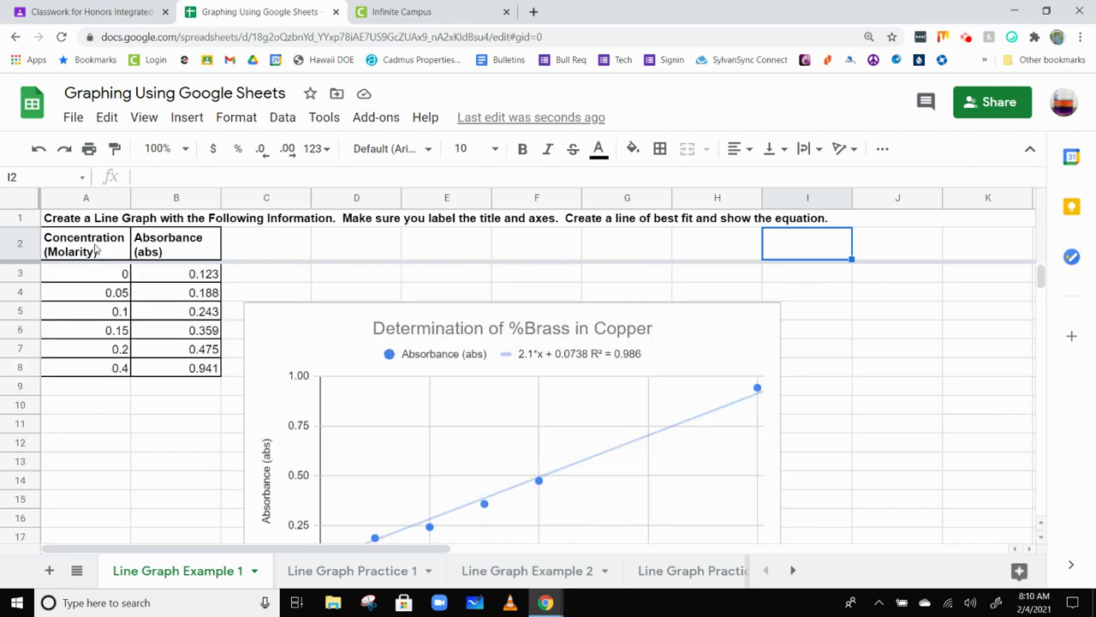
click(741, 254)
click(651, 254)
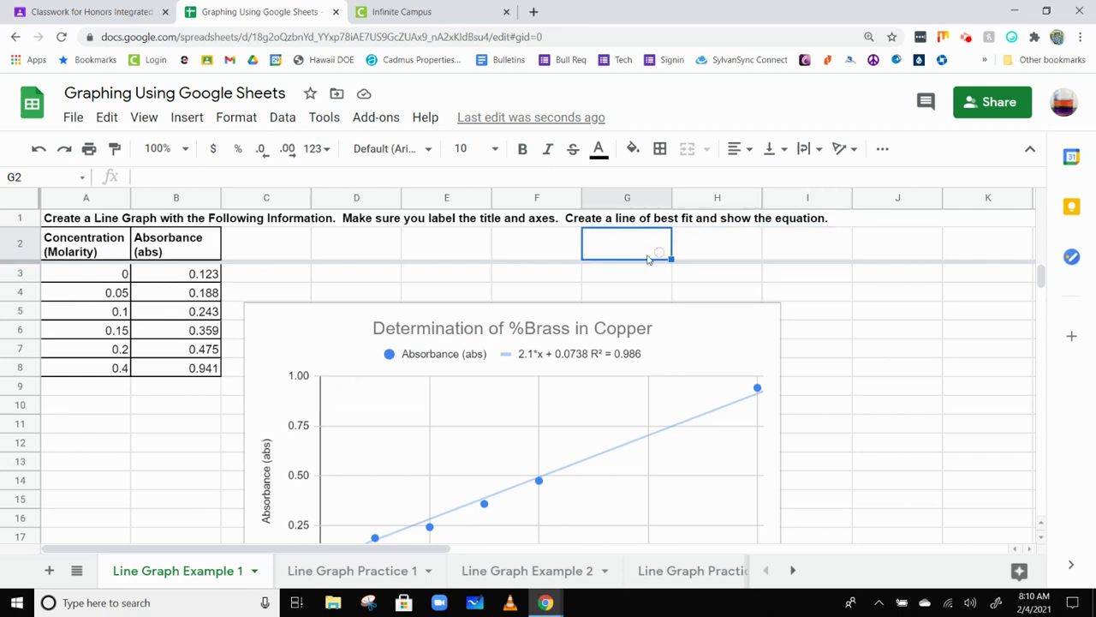
click(546, 253)
click(466, 255)
click(383, 254)
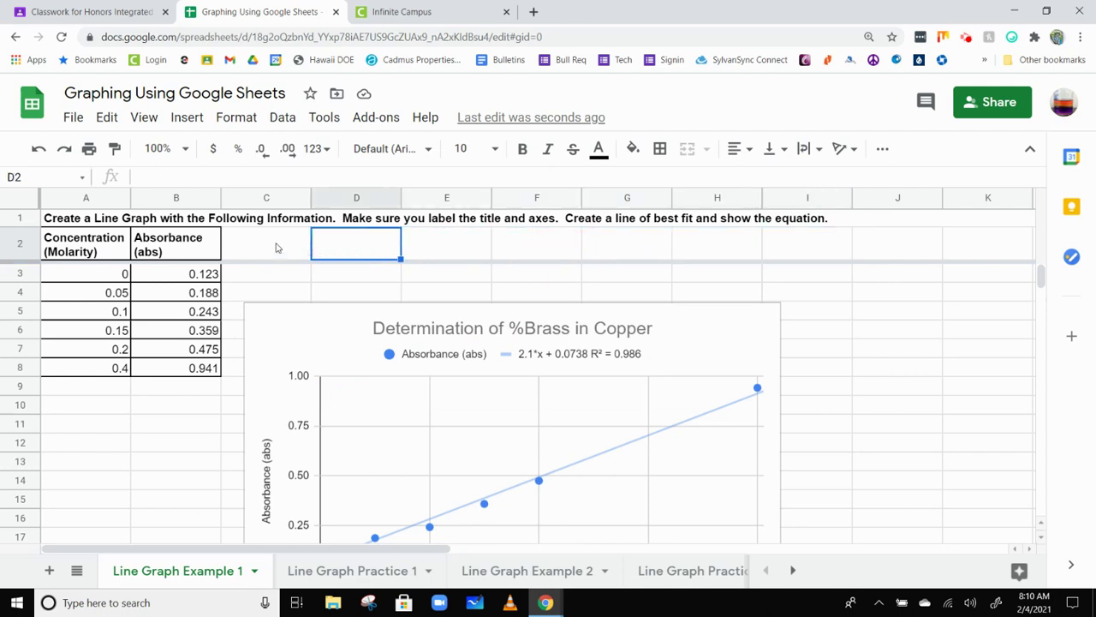
click(279, 251)
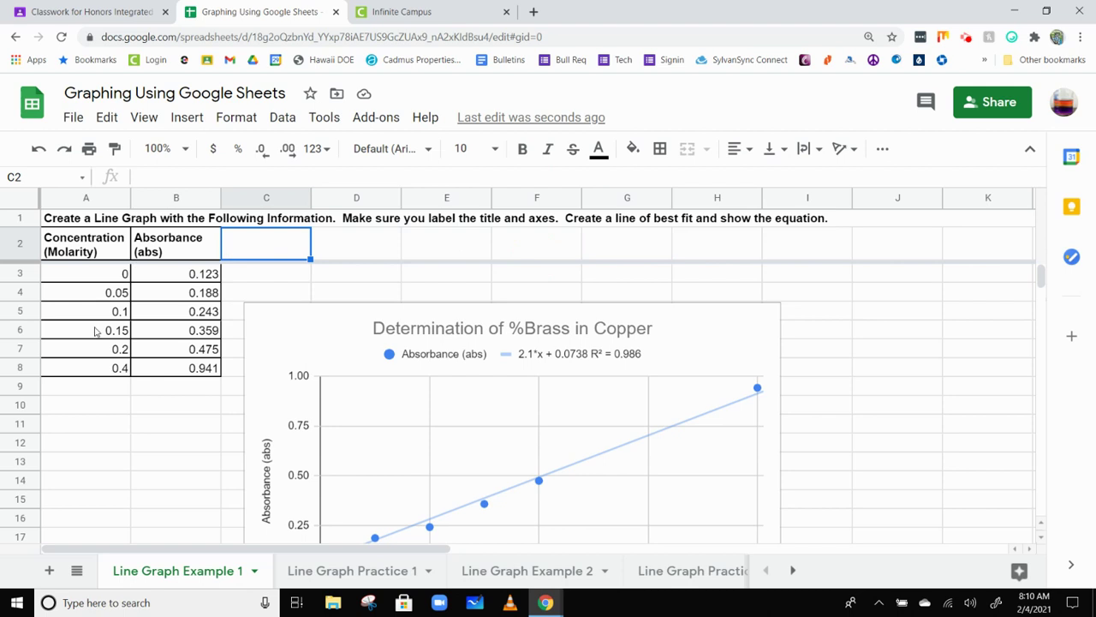
Unmerge the instruction cells A1:Z1 on the Line Graph Example 1 sheet
click(81, 221)
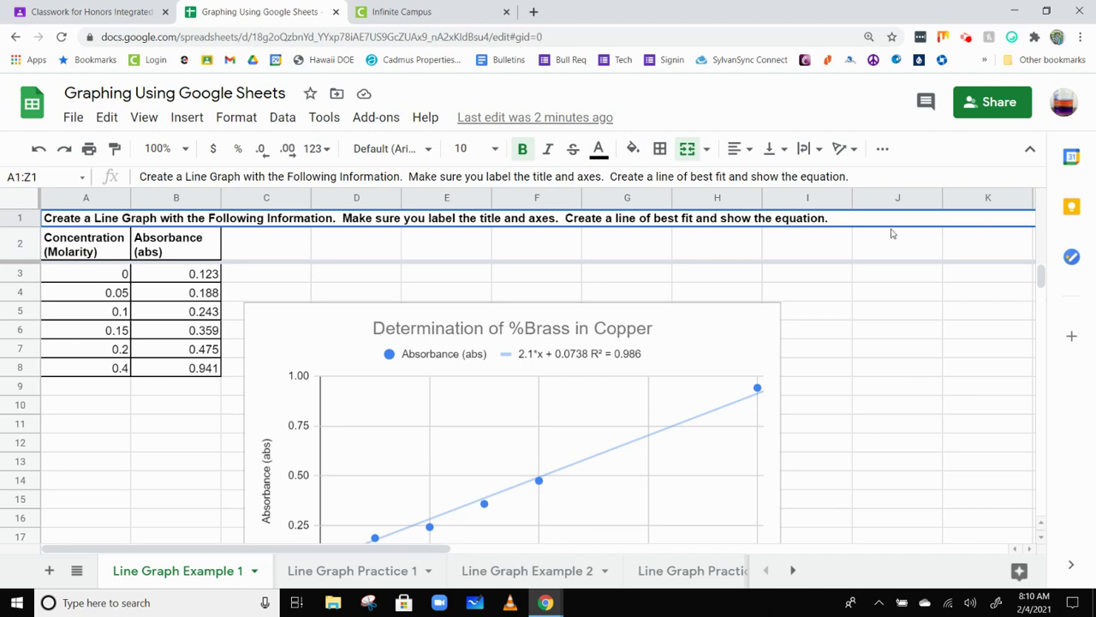
right_click(19, 218)
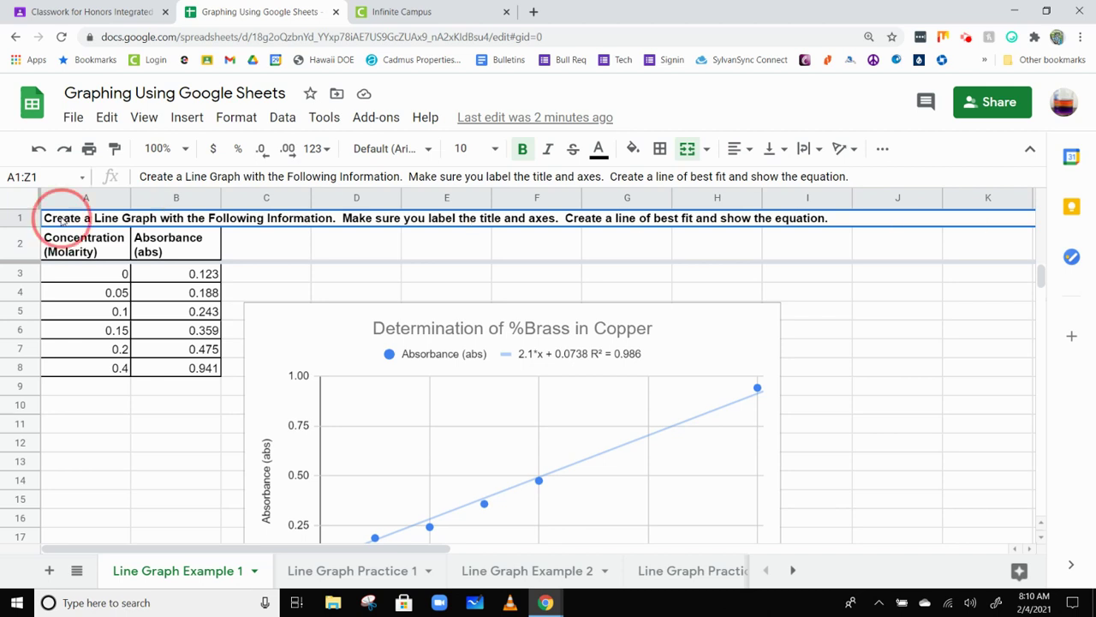
key(Escape)
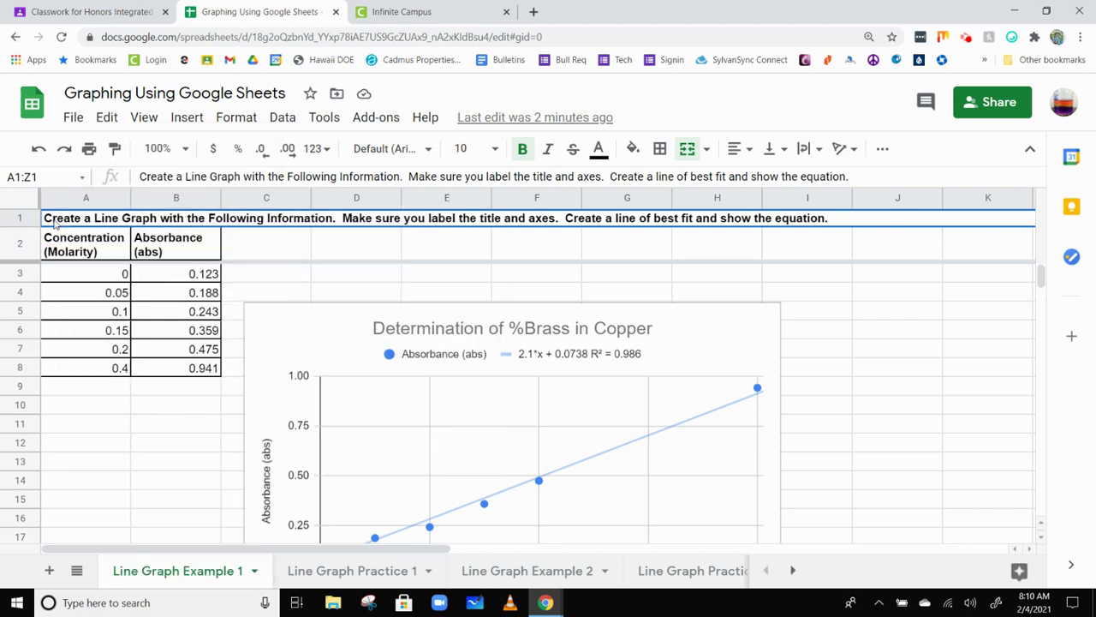
click(239, 120)
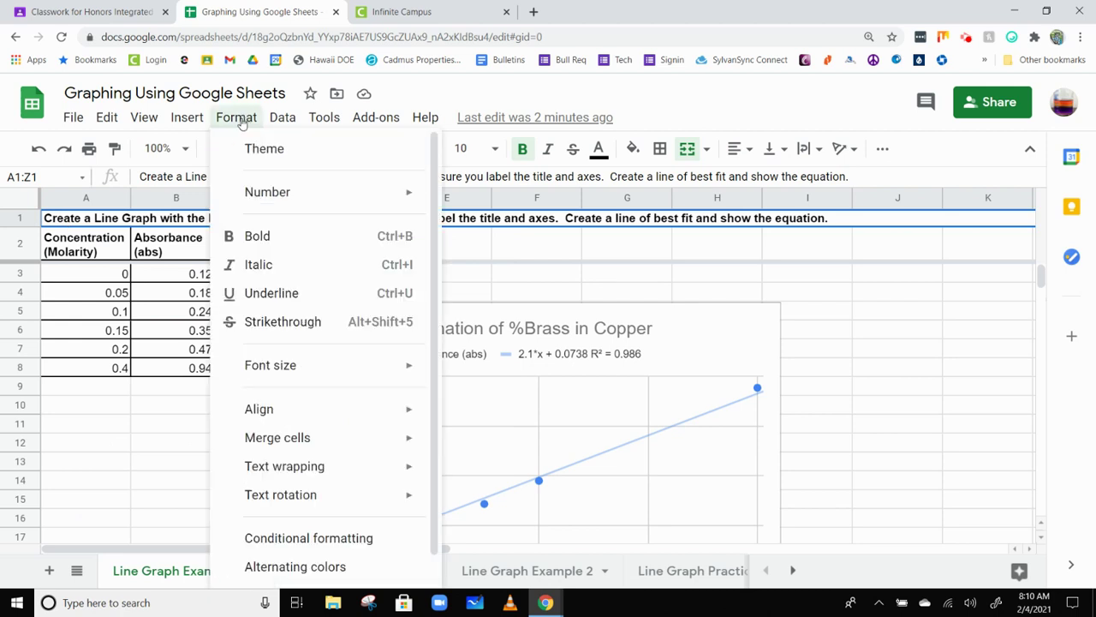
click(240, 120)
click(240, 120)
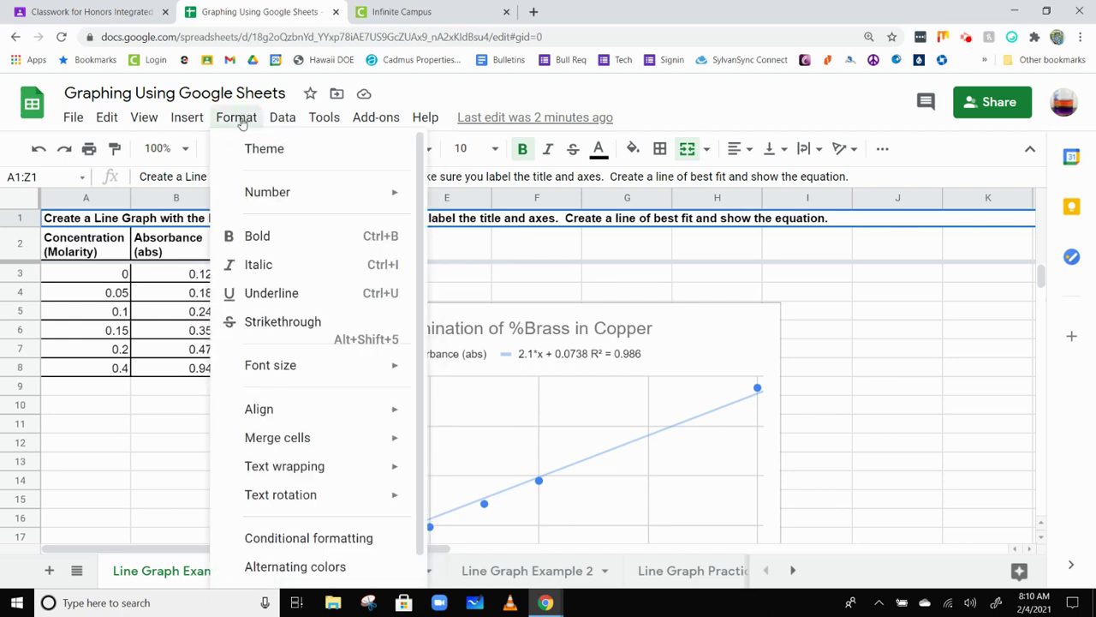
mouse_move(294, 437)
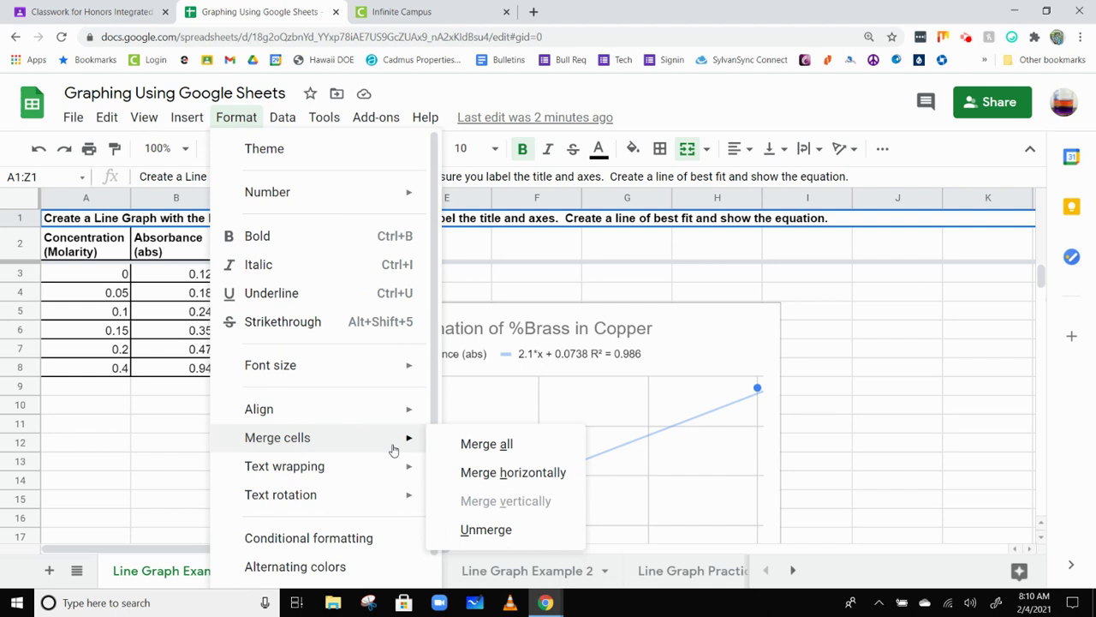
click(495, 529)
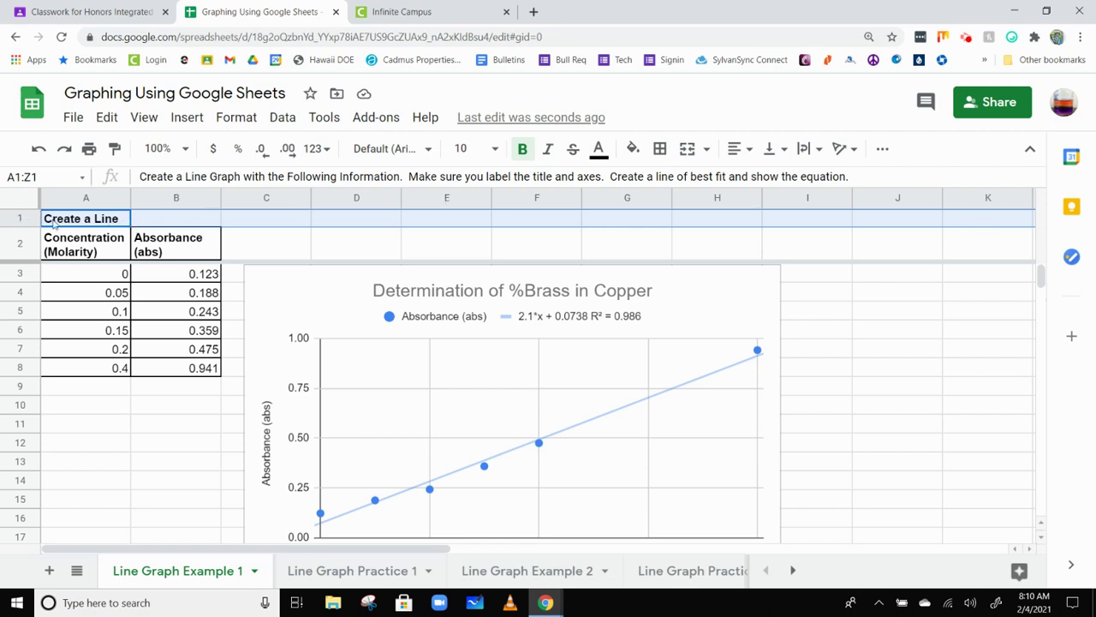
Select all of row 1 and merge its cells into one with the Merge all option
click(15, 220)
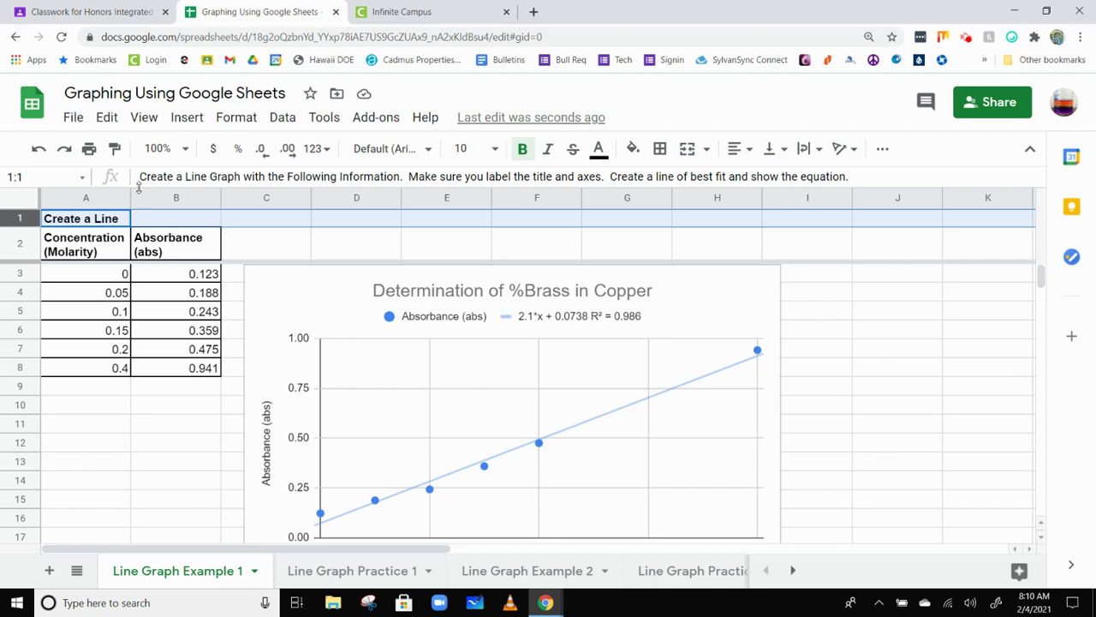
click(232, 117)
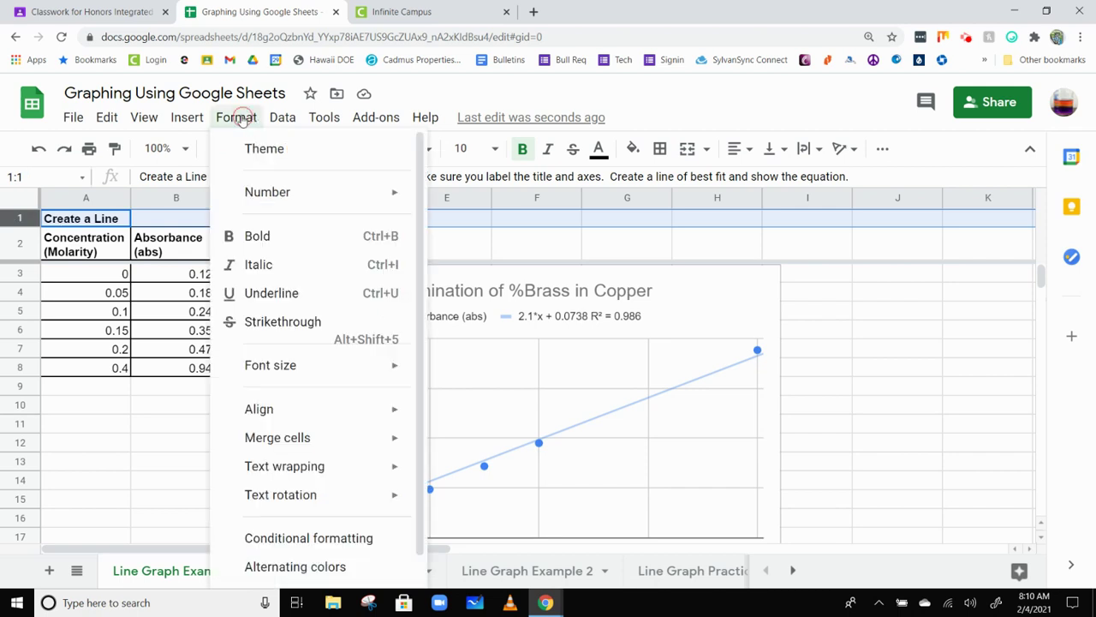
mouse_move(280, 445)
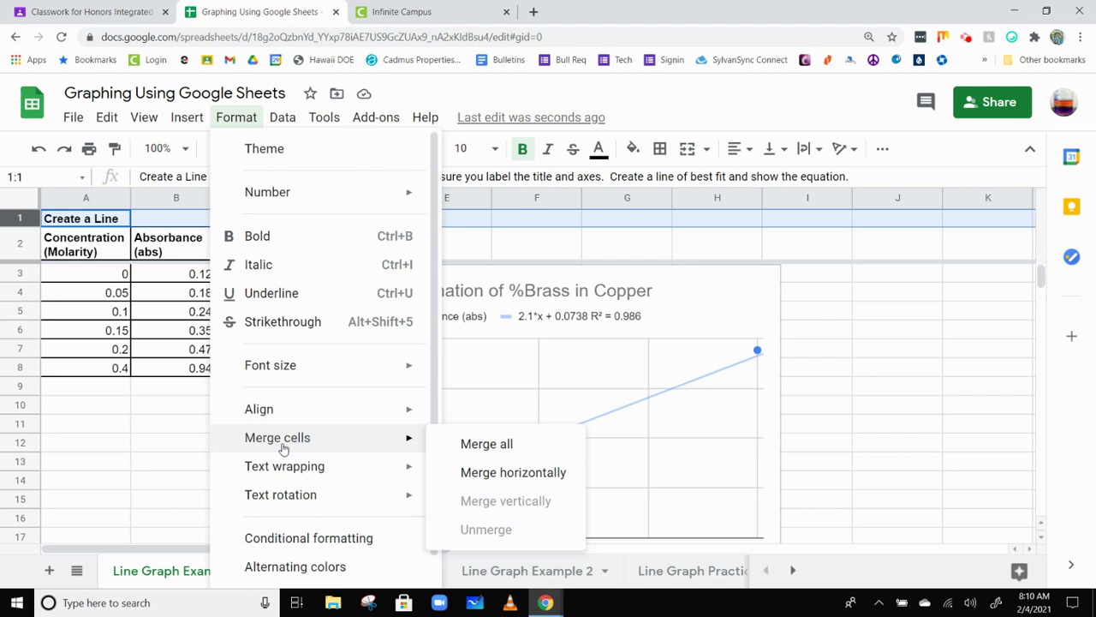
click(487, 445)
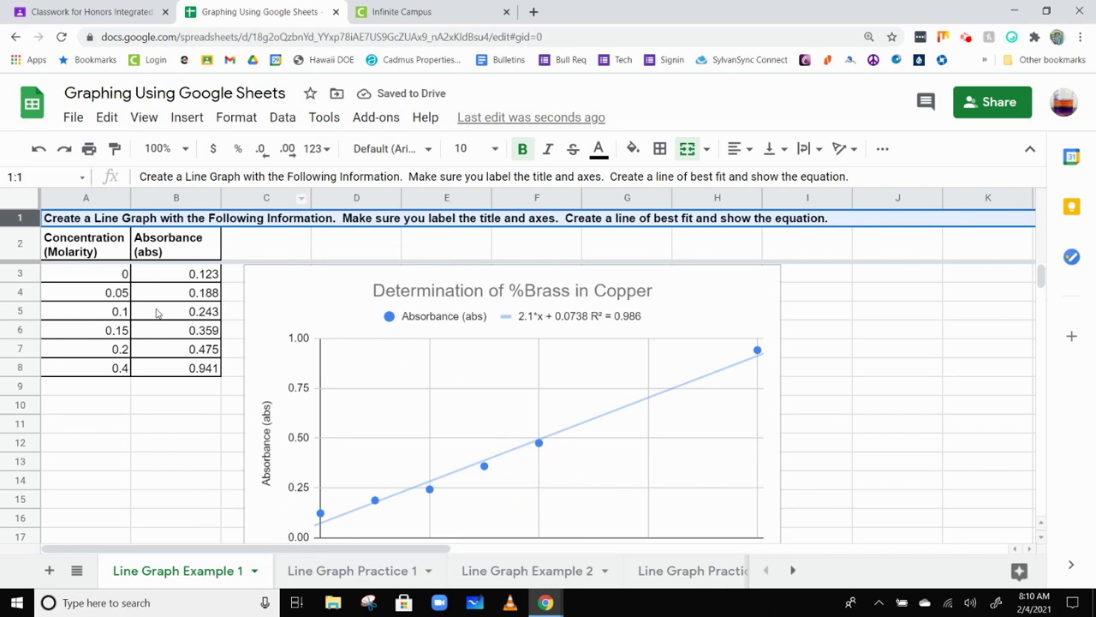
Examine the Line Graph Example 2 sheet and the merged Number of Visitors and Day of The Week headings on Bar Graph Example 1
click(524, 572)
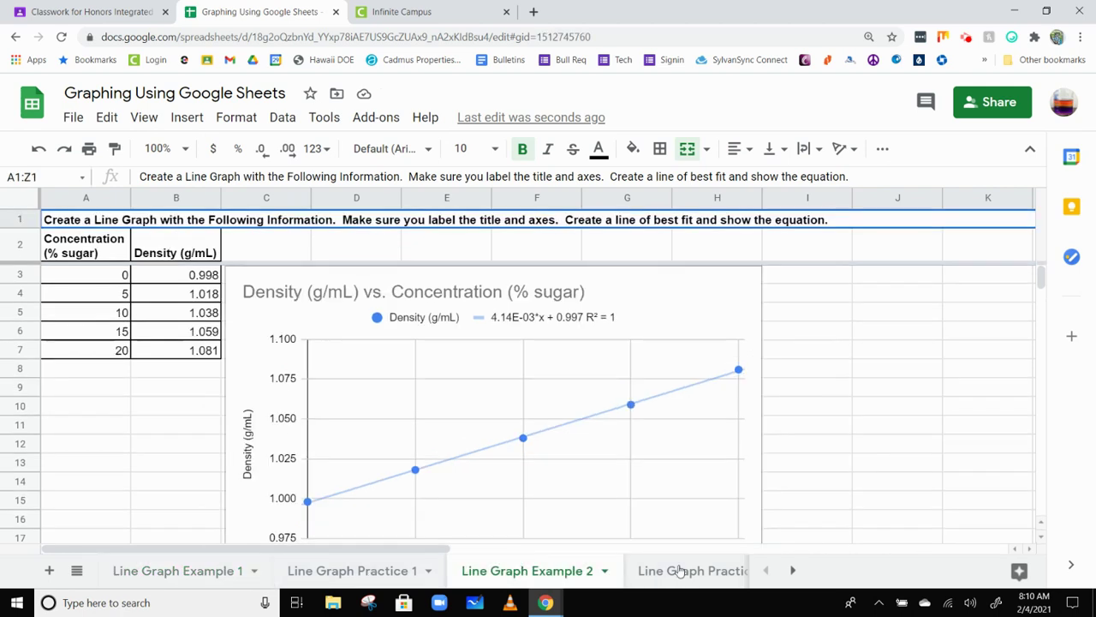
click(795, 571)
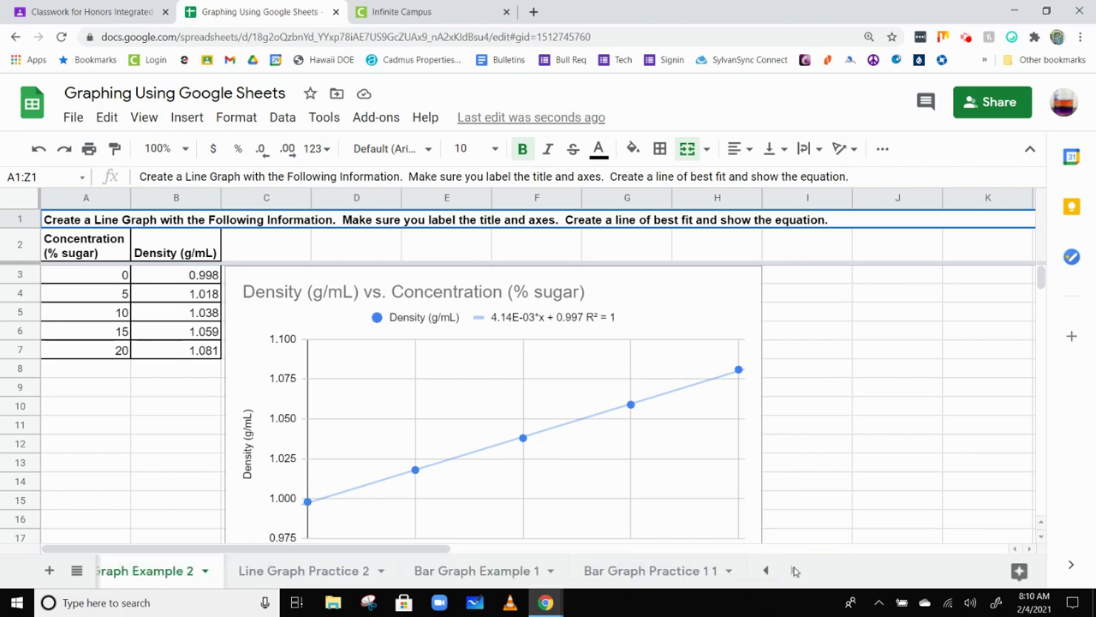
click(439, 571)
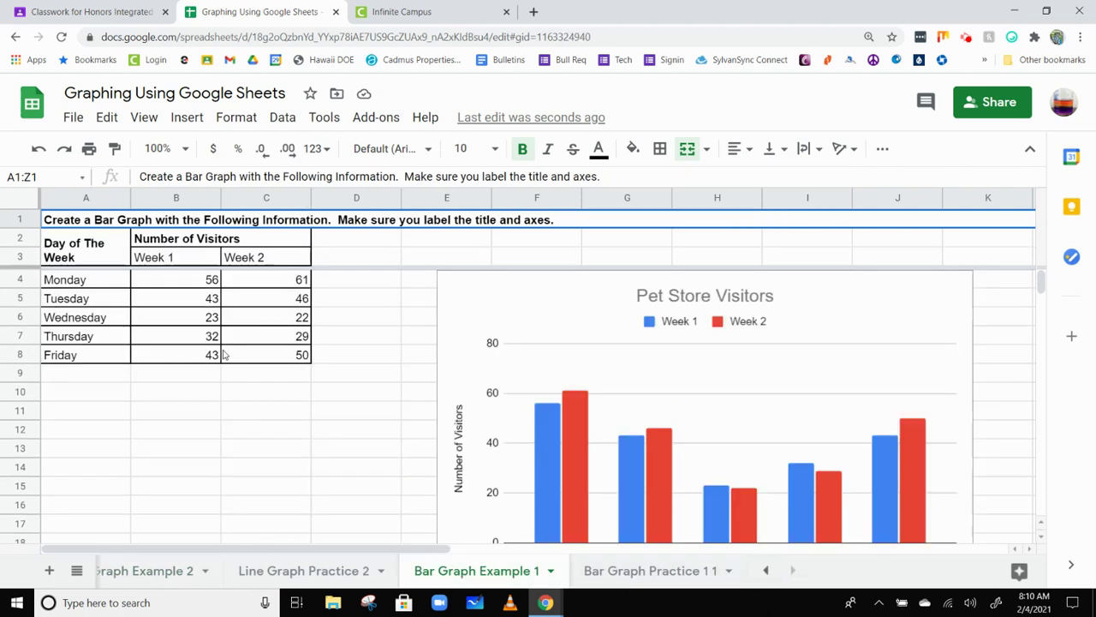
click(171, 244)
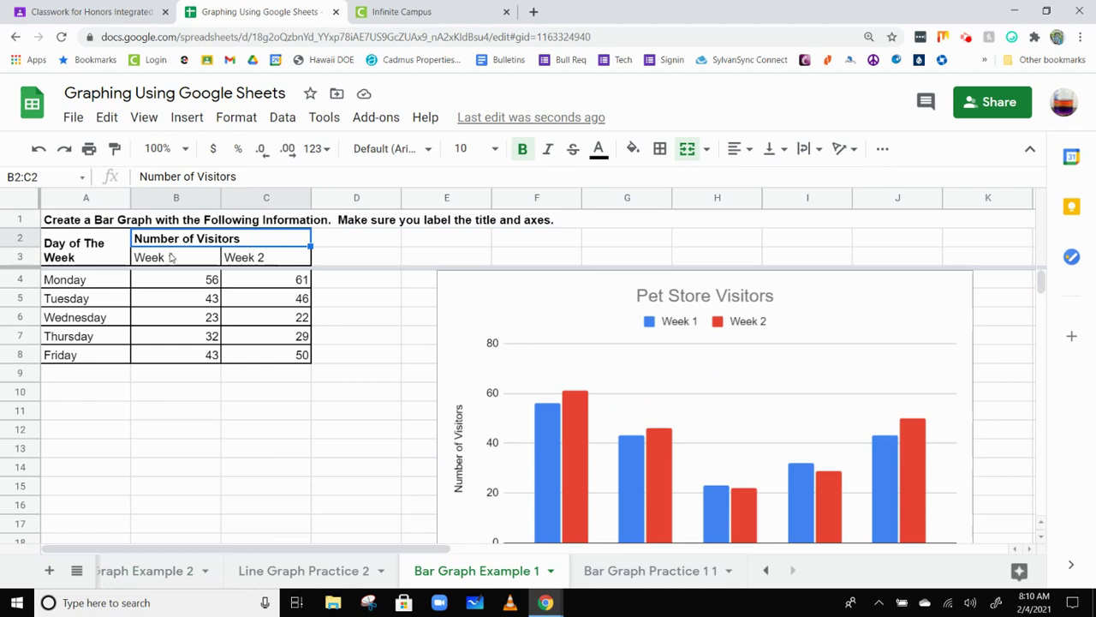
click(83, 250)
click(167, 247)
click(250, 255)
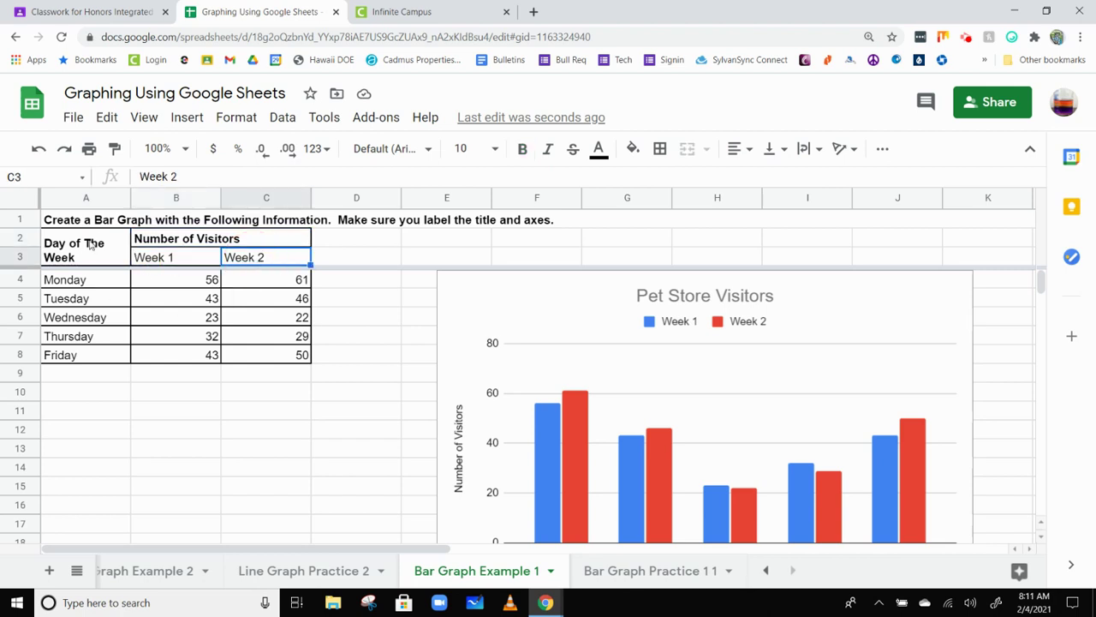
click(90, 244)
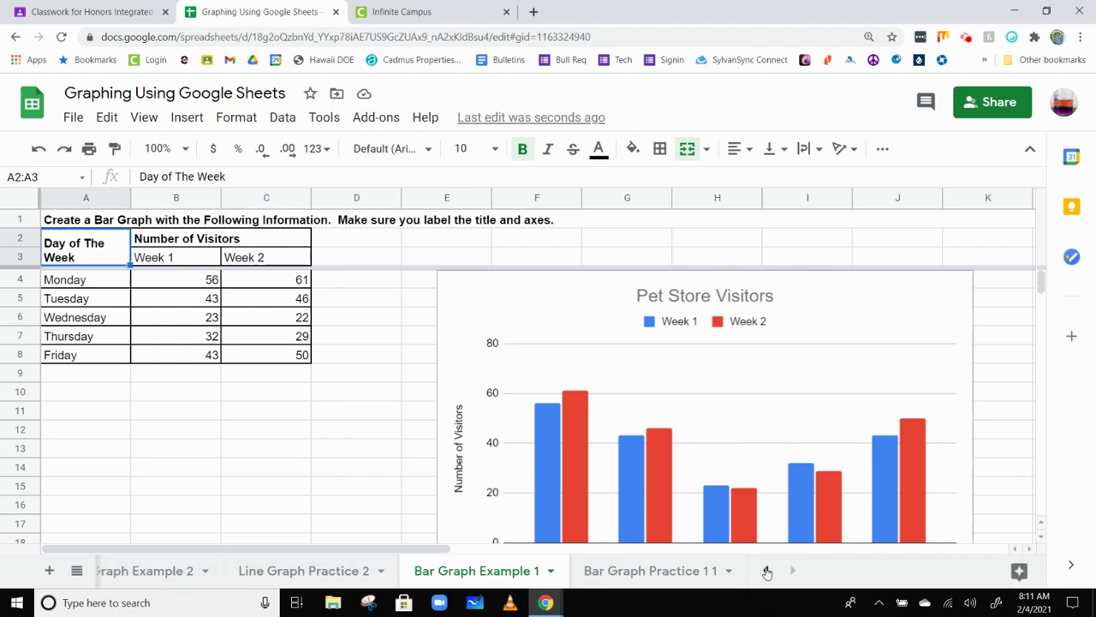
Return to the Line Graph Example 1 sheet and set the Absorbance (abs) heading in B2 to overflow instead of wrapping
click(767, 572)
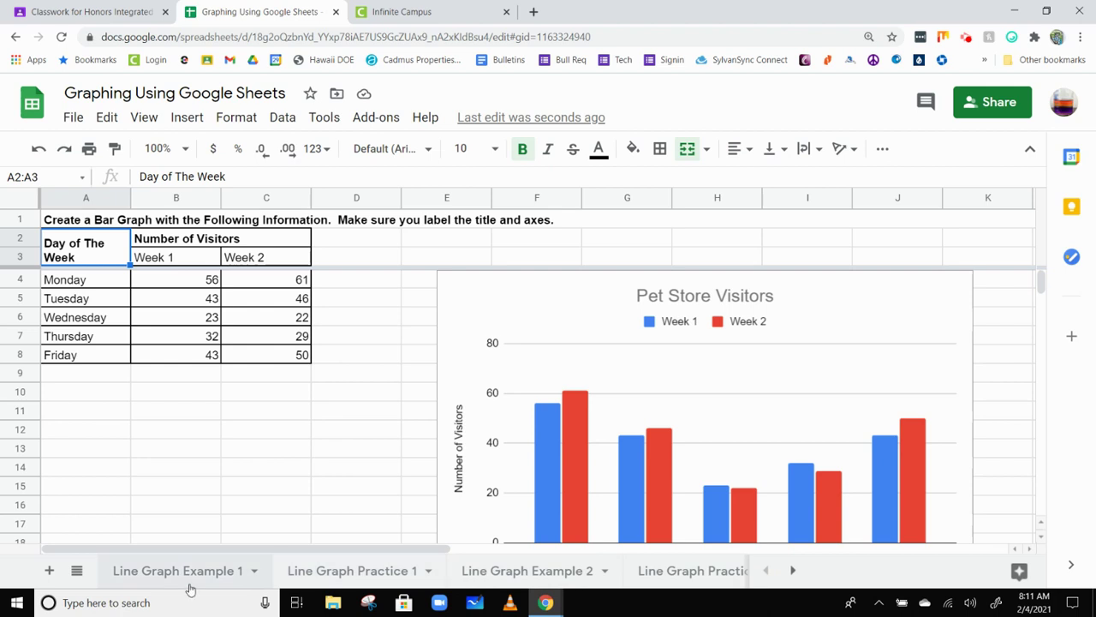
click(163, 580)
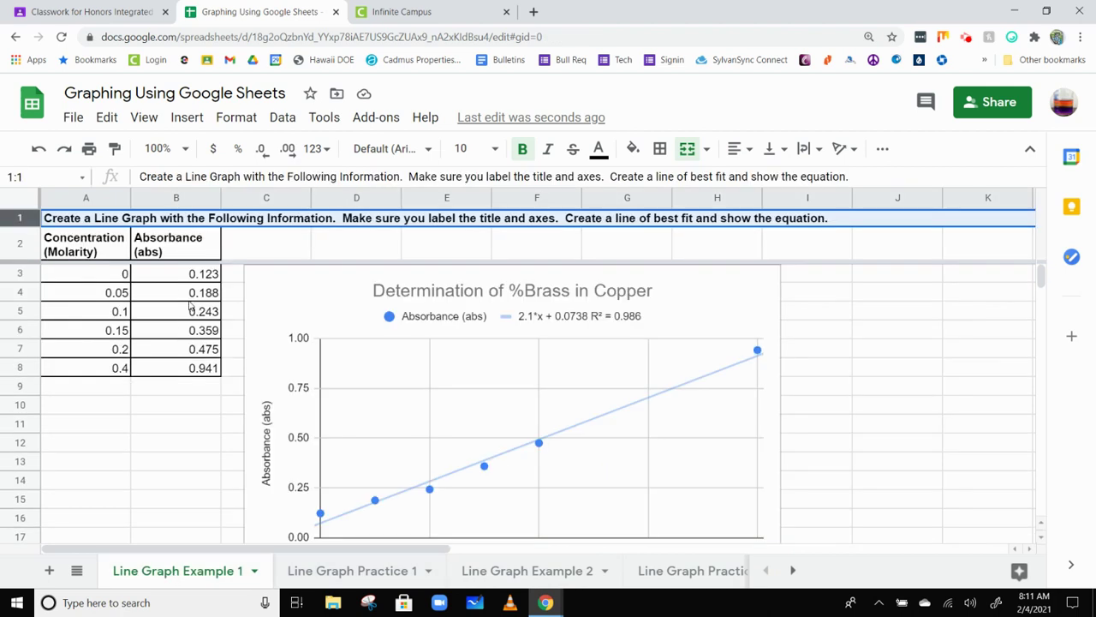
click(158, 251)
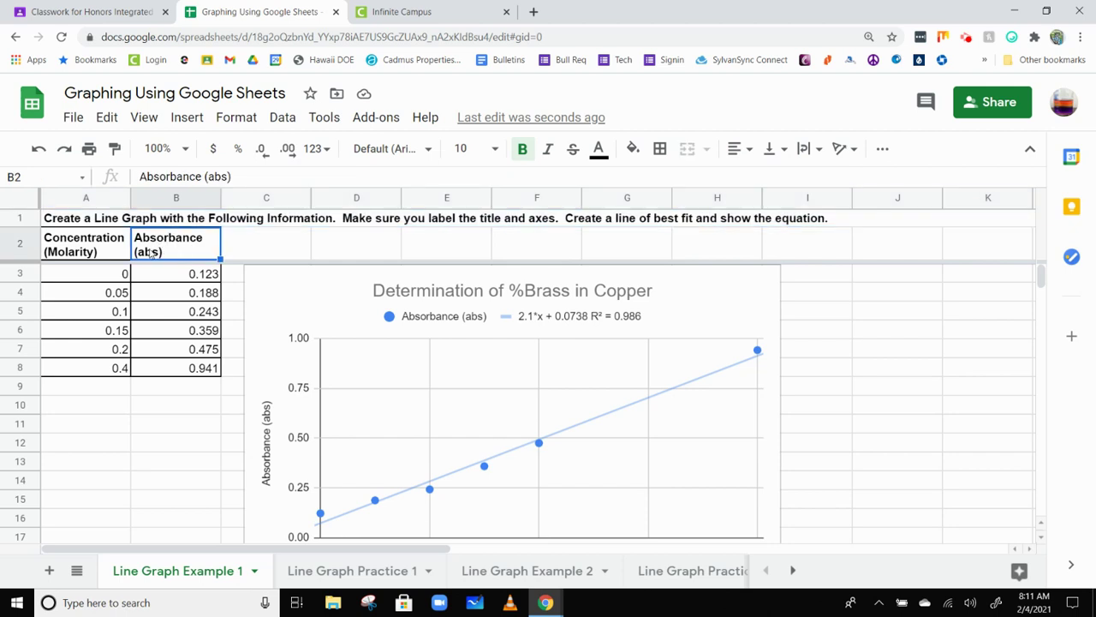
click(818, 151)
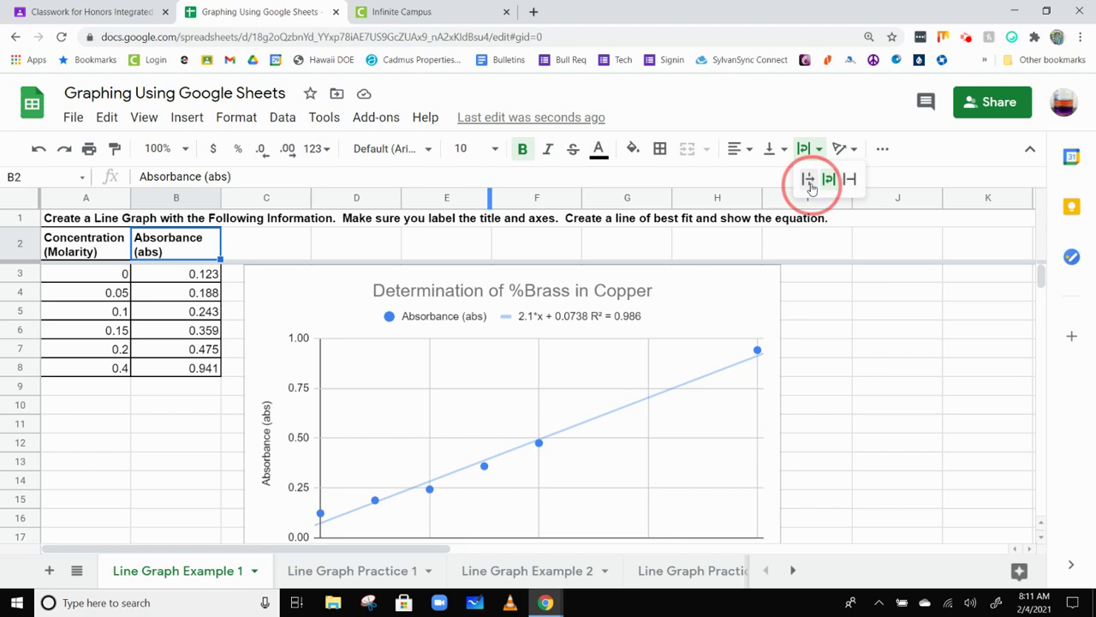
click(807, 178)
click(253, 249)
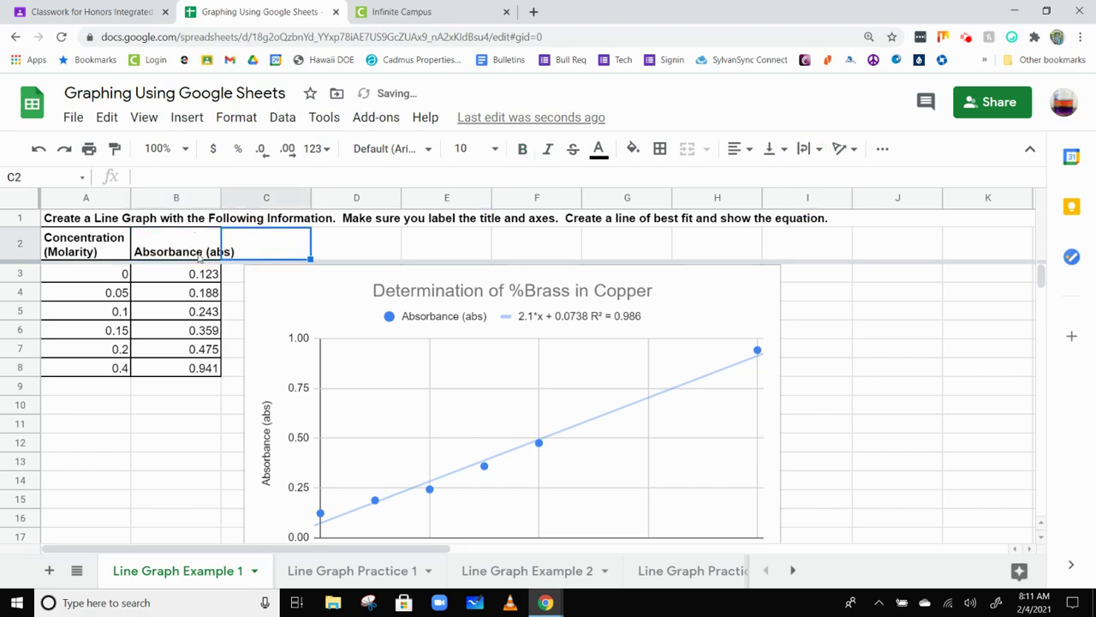
Try the Clip option on the Absorbance (abs) heading in B2, and set its text to Wrap
click(181, 251)
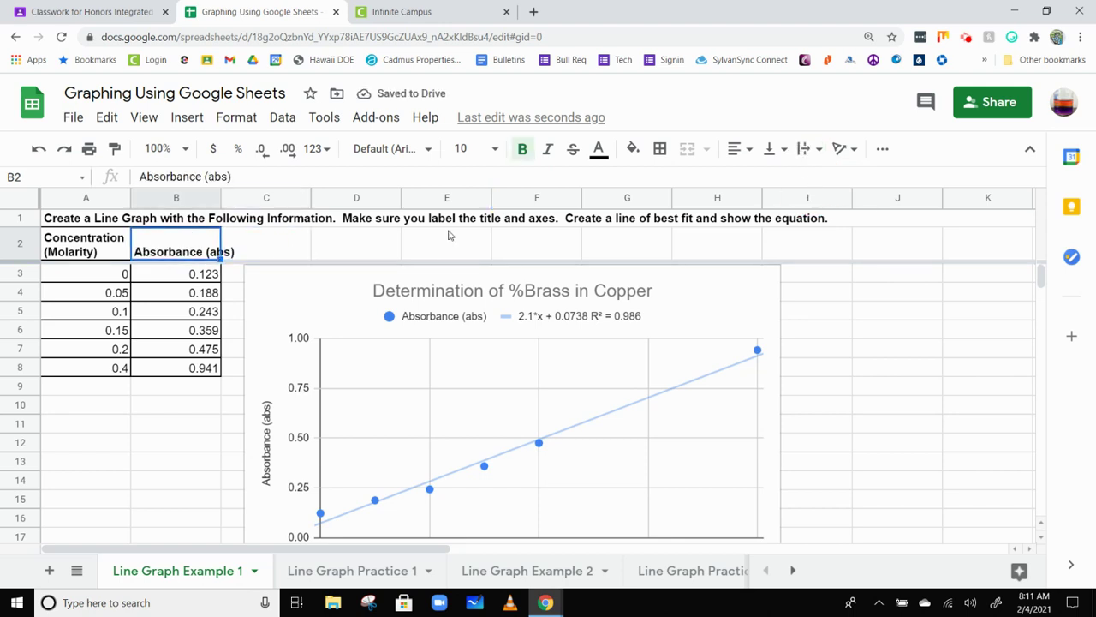
click(818, 152)
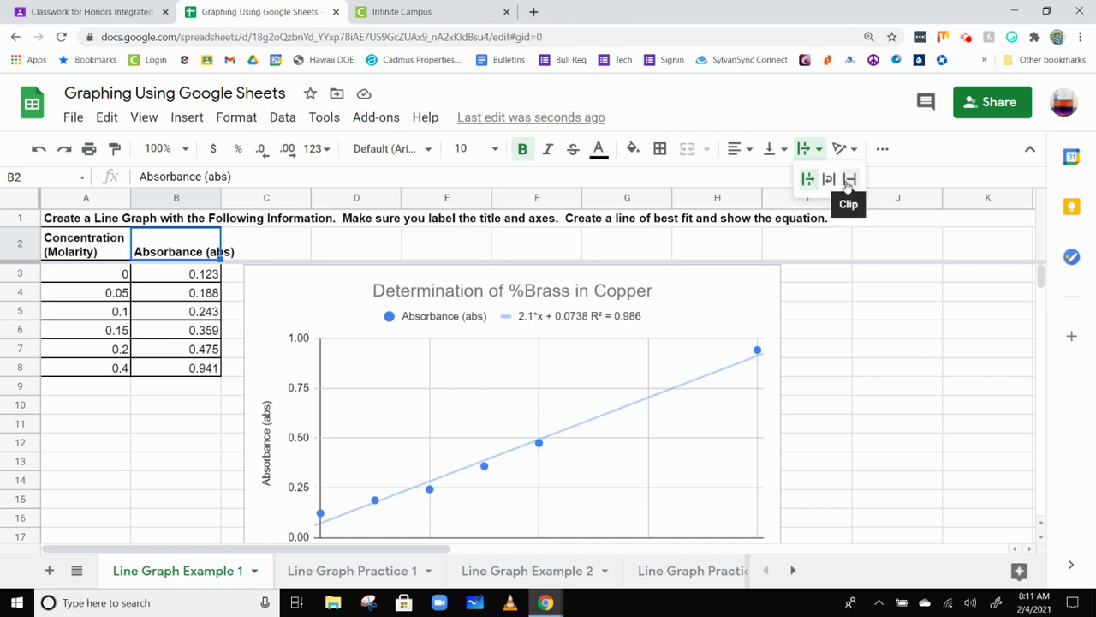
click(849, 182)
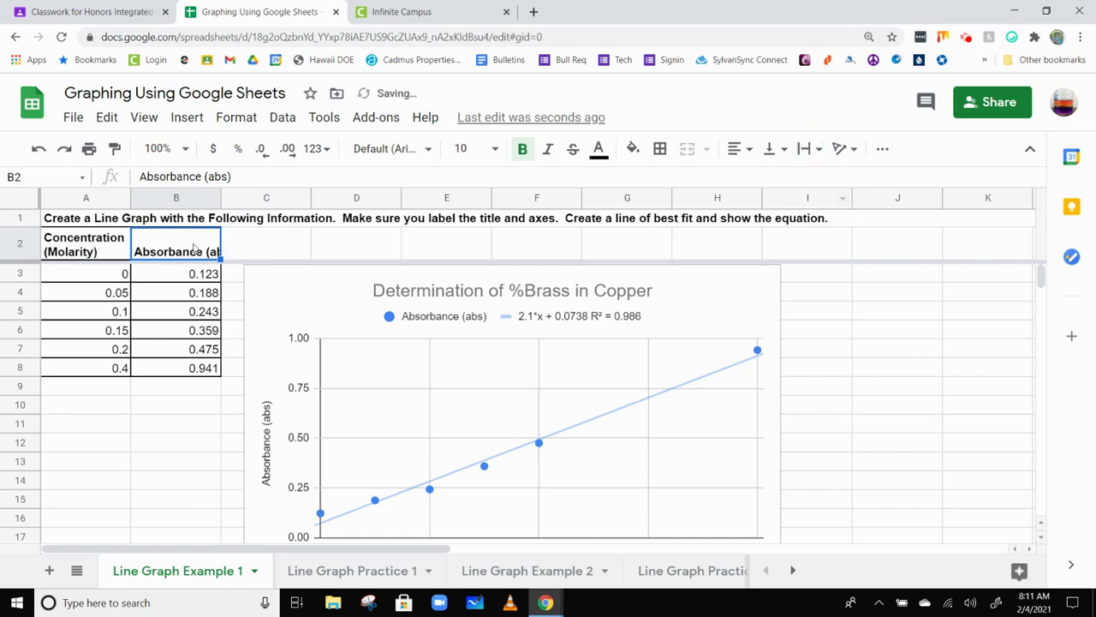
click(818, 150)
click(829, 181)
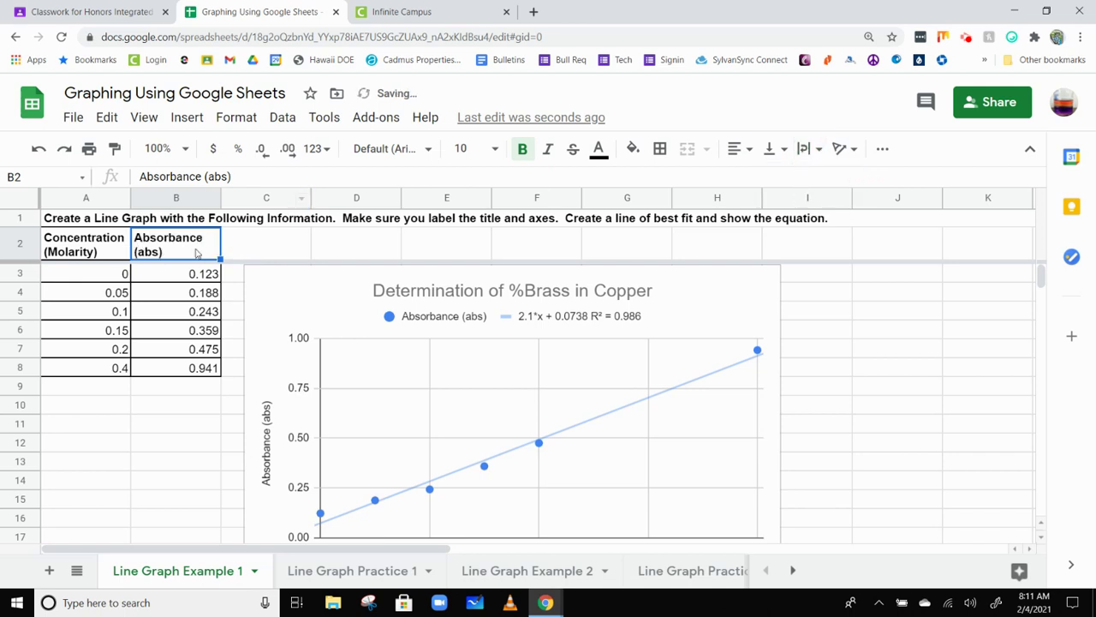
Append the filler text "fakfjdsaklj lkajd;lkfj" to the wrapped Absorbance (abs) heading in B2, and undo the addition
double_click(180, 256)
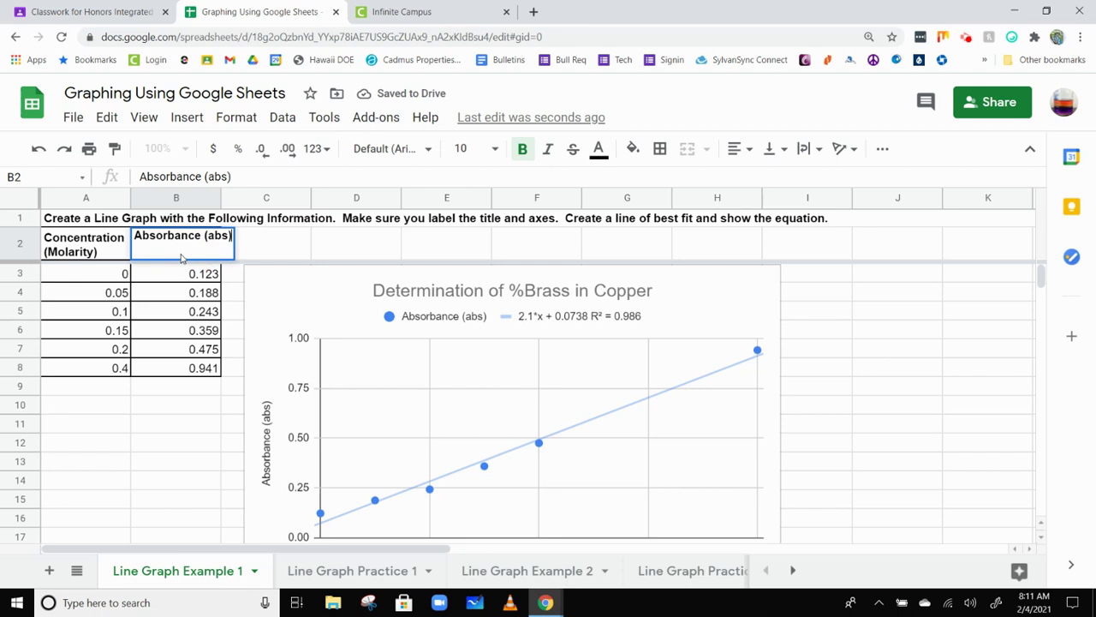
text(fakfjds)
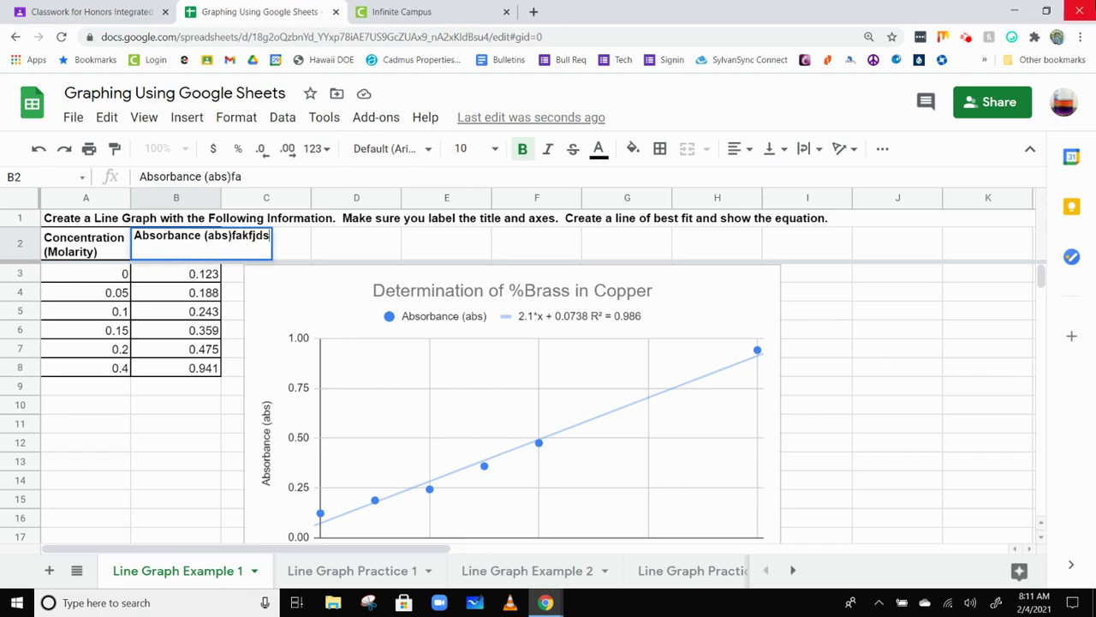
text(aklj lkajd;lkfj)
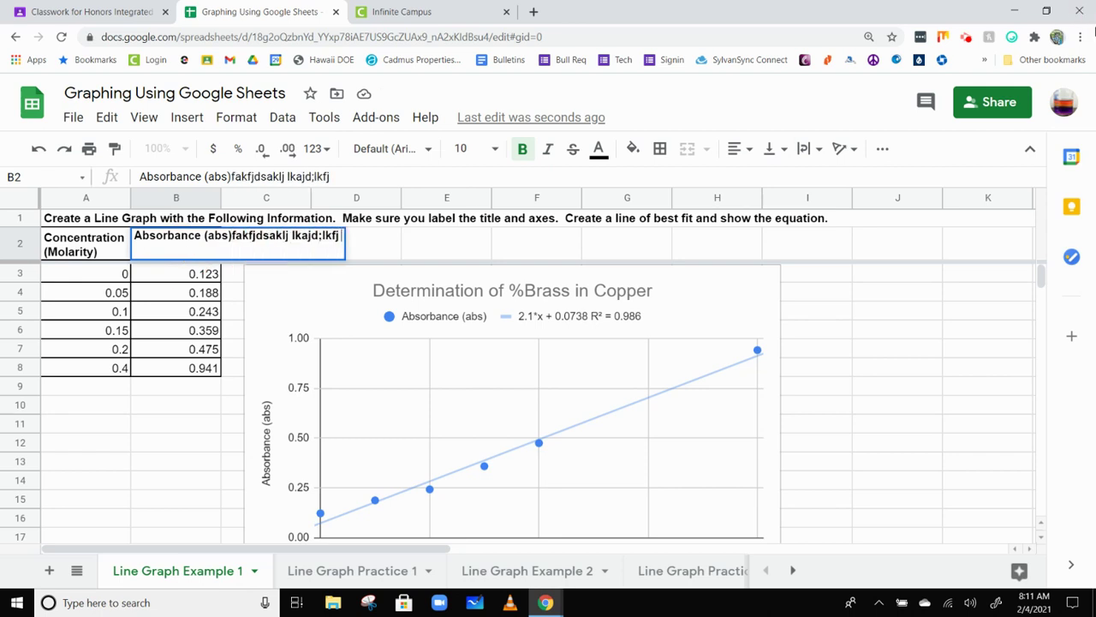
click(193, 447)
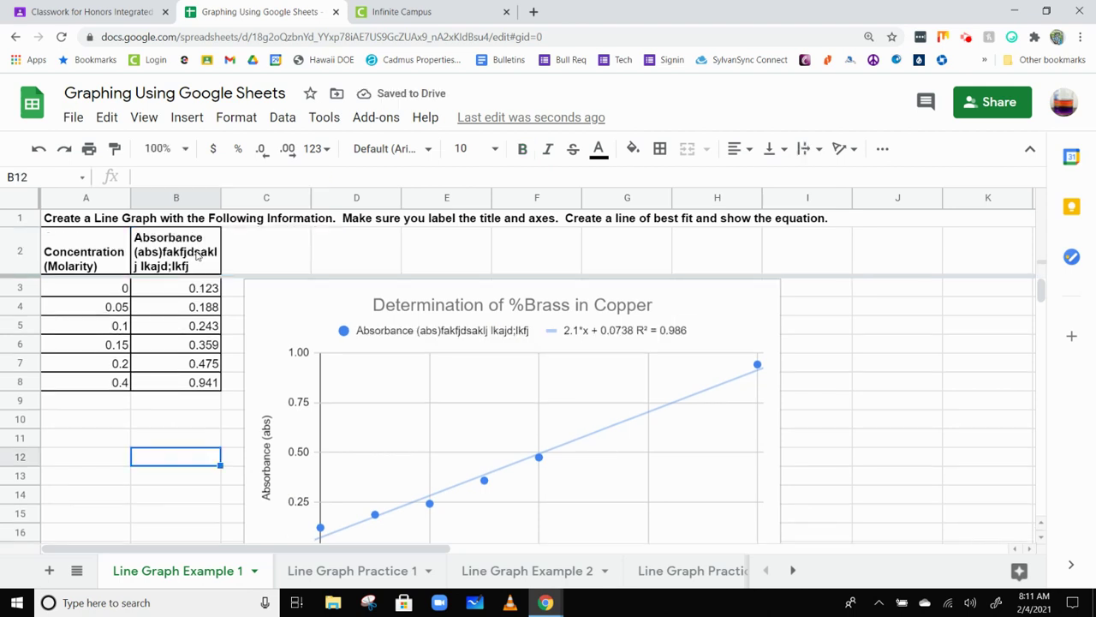
key(ctrl+z)
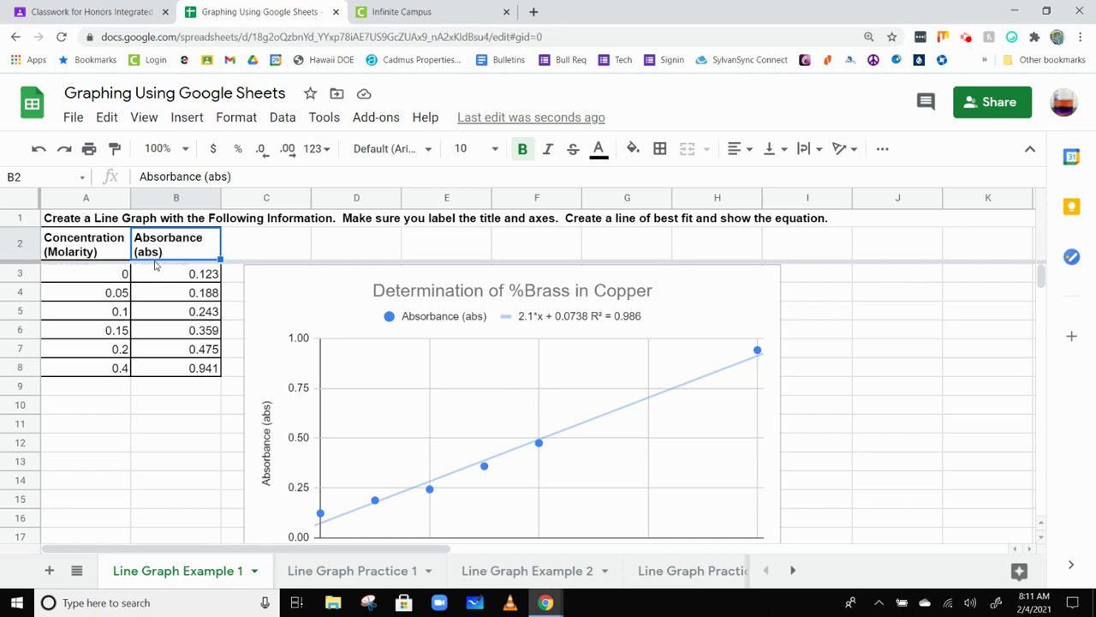
Clear all borders from the data table A2:B8 and reapply borders around every cell
click(122, 249)
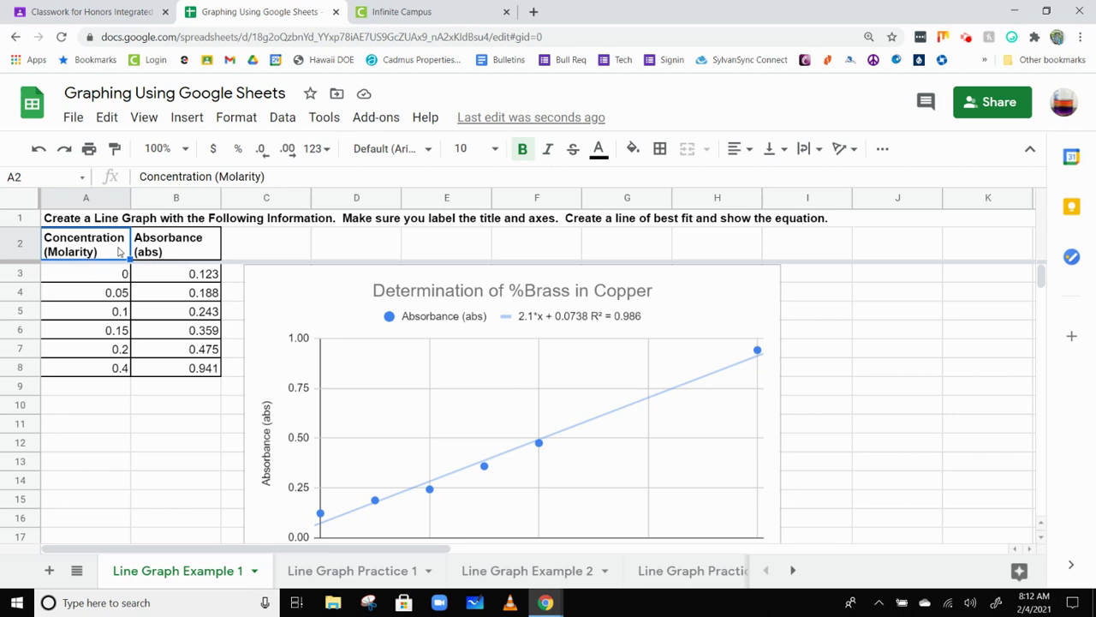
drag(122, 254, 171, 374)
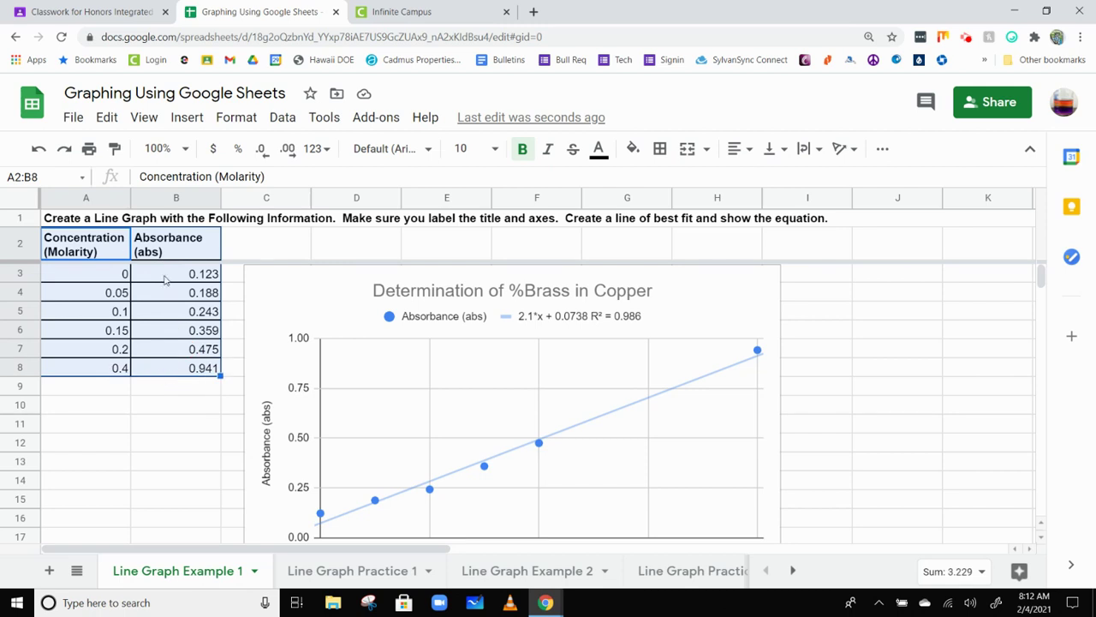
click(661, 149)
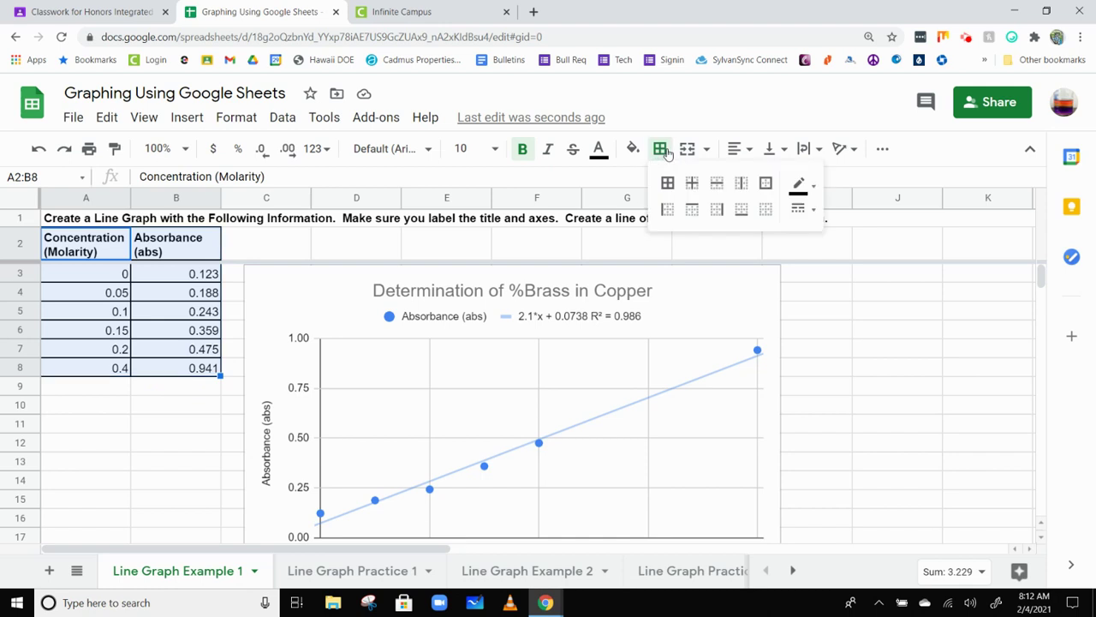
click(766, 210)
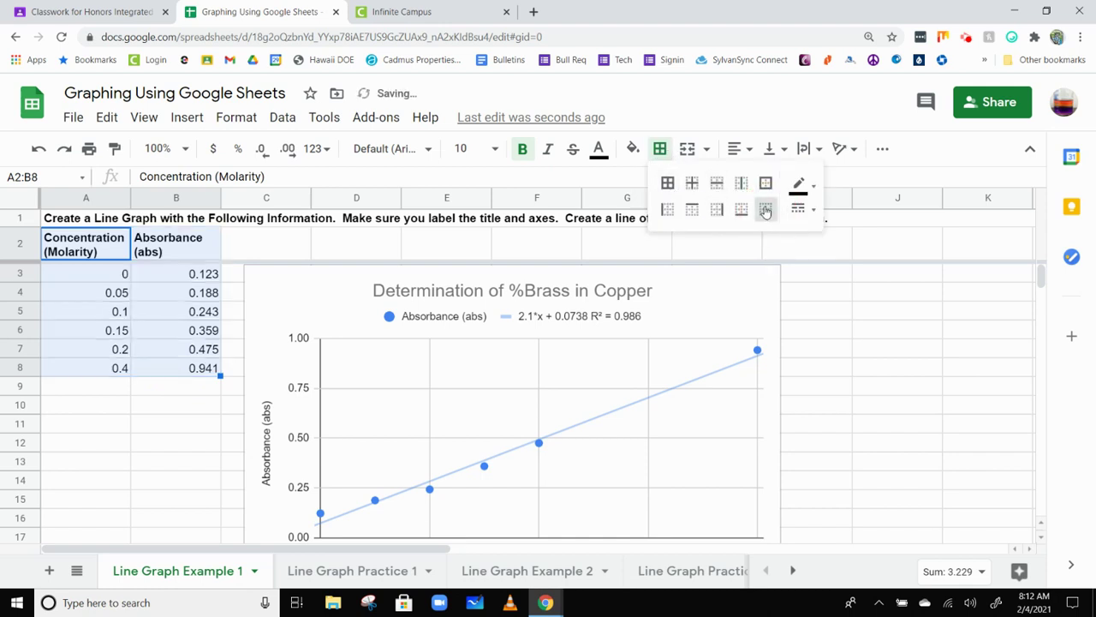
click(668, 183)
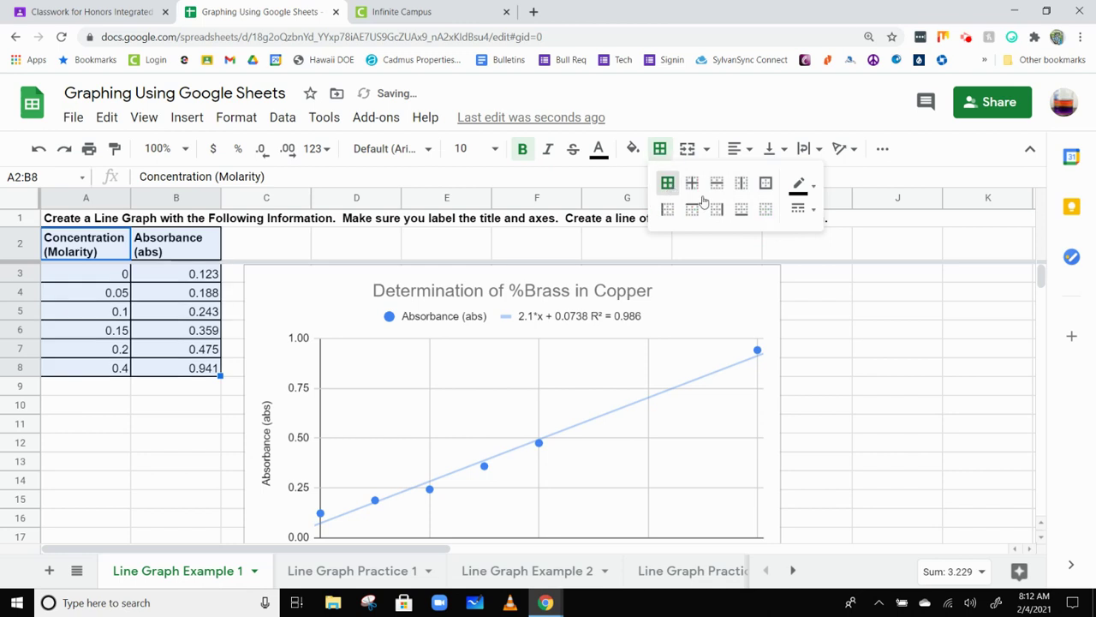
click(803, 183)
click(806, 220)
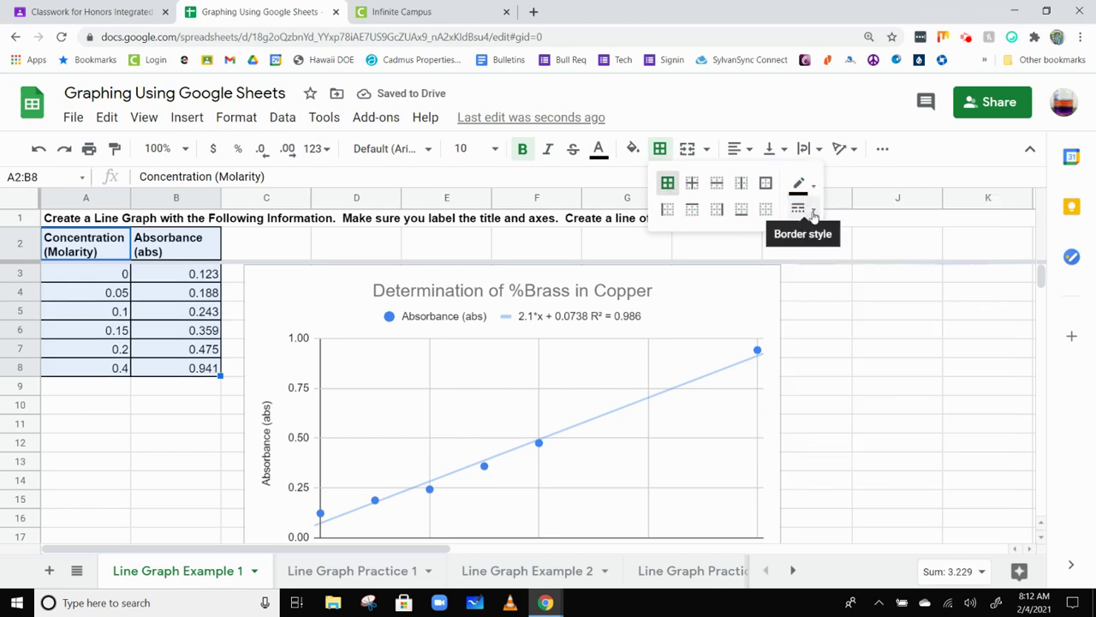
click(124, 274)
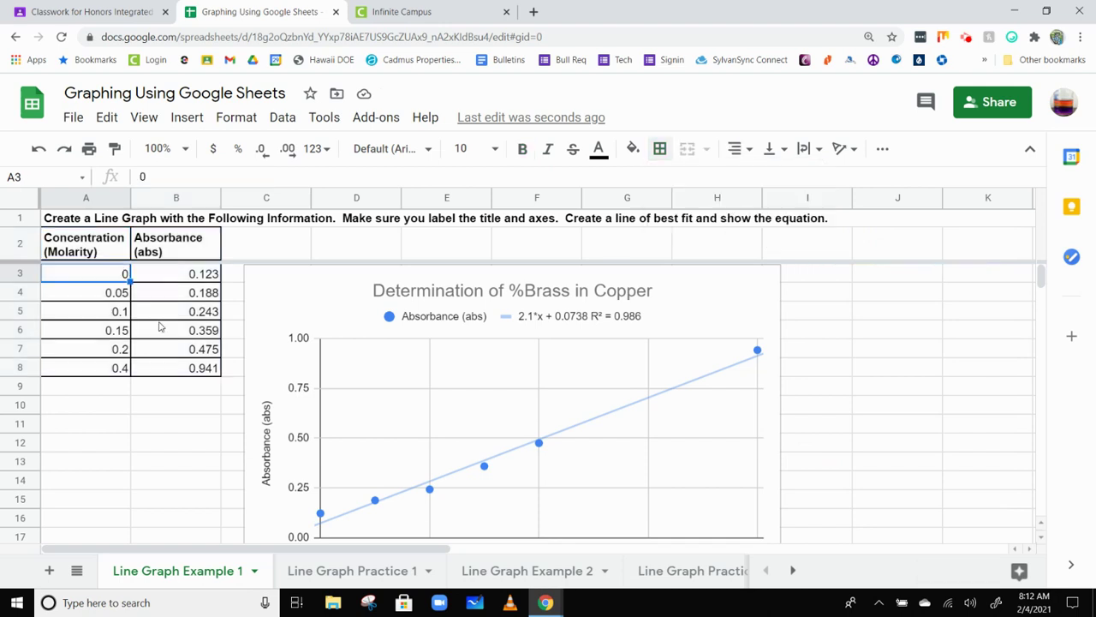
Try other border colour and line style options for the heading cells A2:B2
click(121, 246)
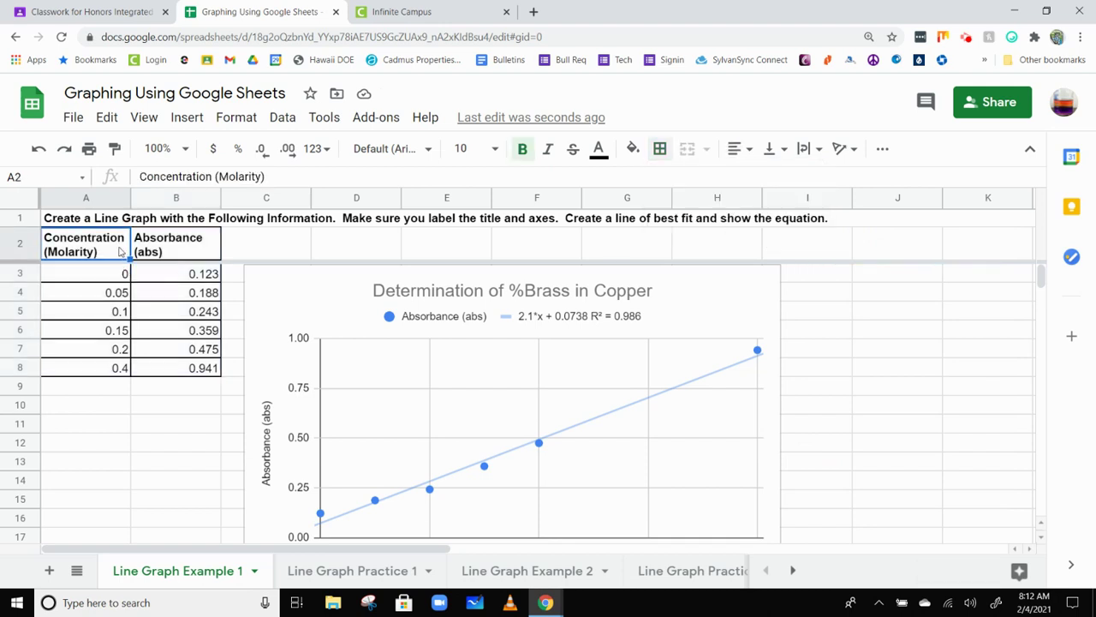
drag(120, 251, 182, 246)
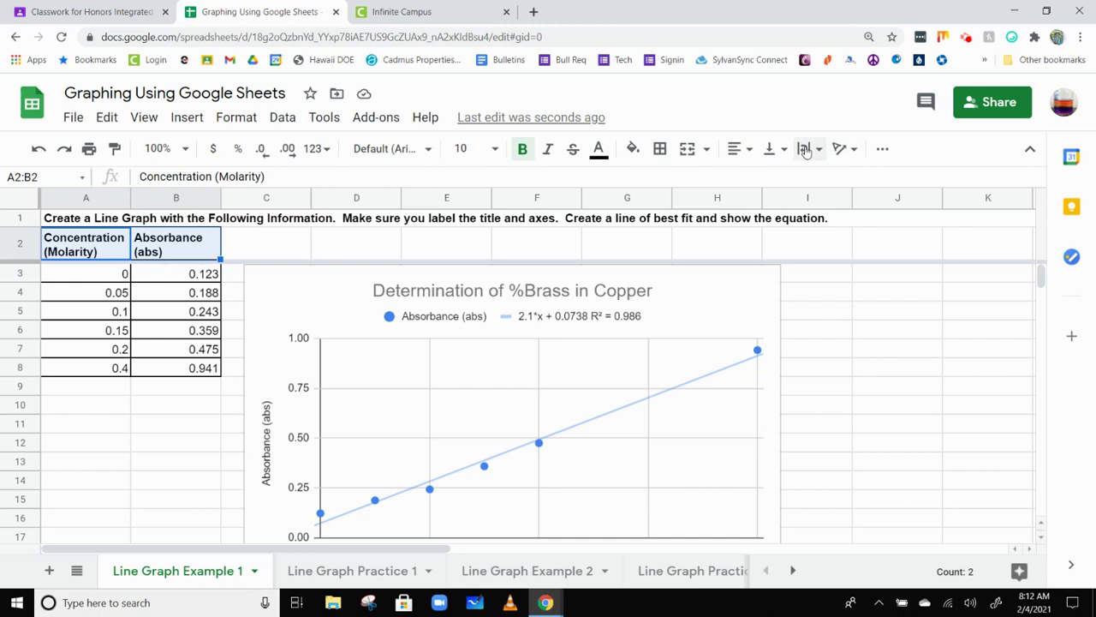
click(660, 151)
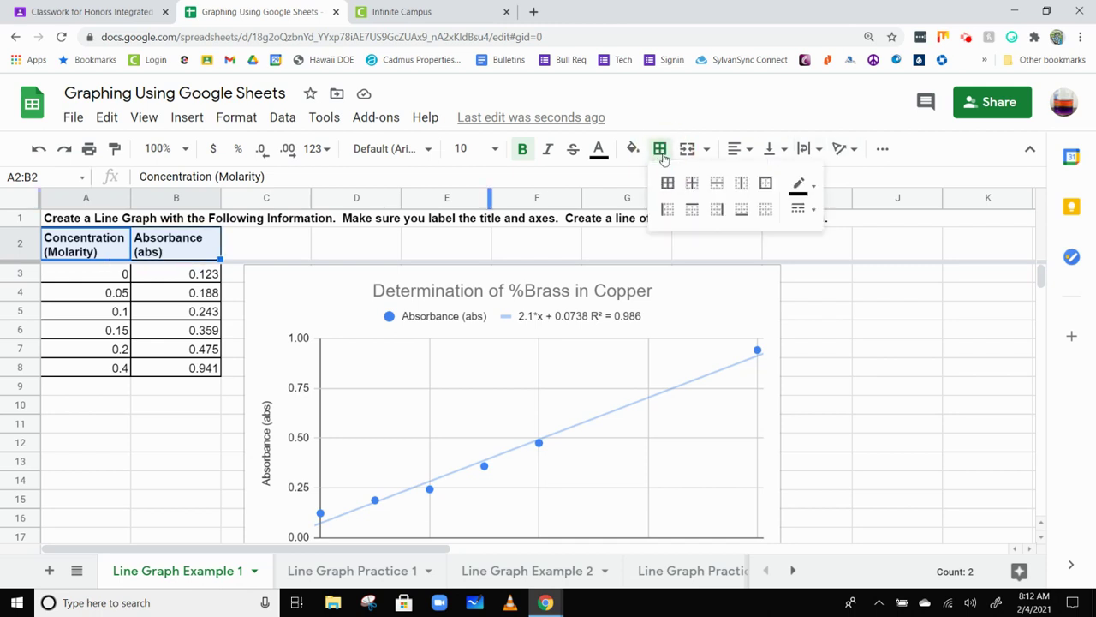
click(813, 188)
click(822, 181)
click(814, 210)
click(861, 285)
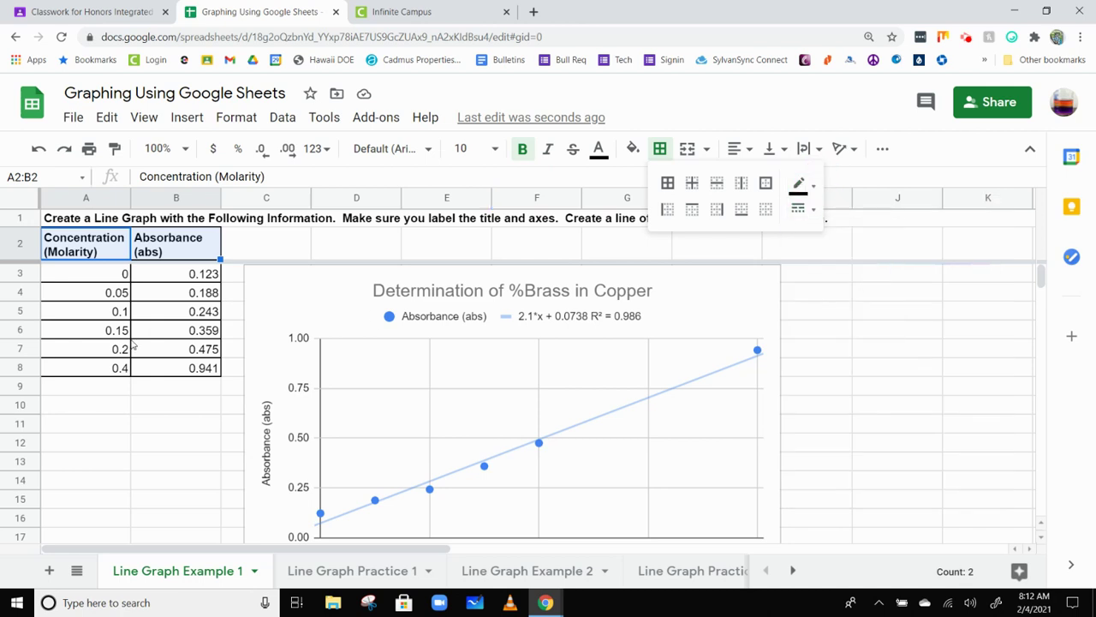
click(812, 210)
click(831, 283)
click(154, 312)
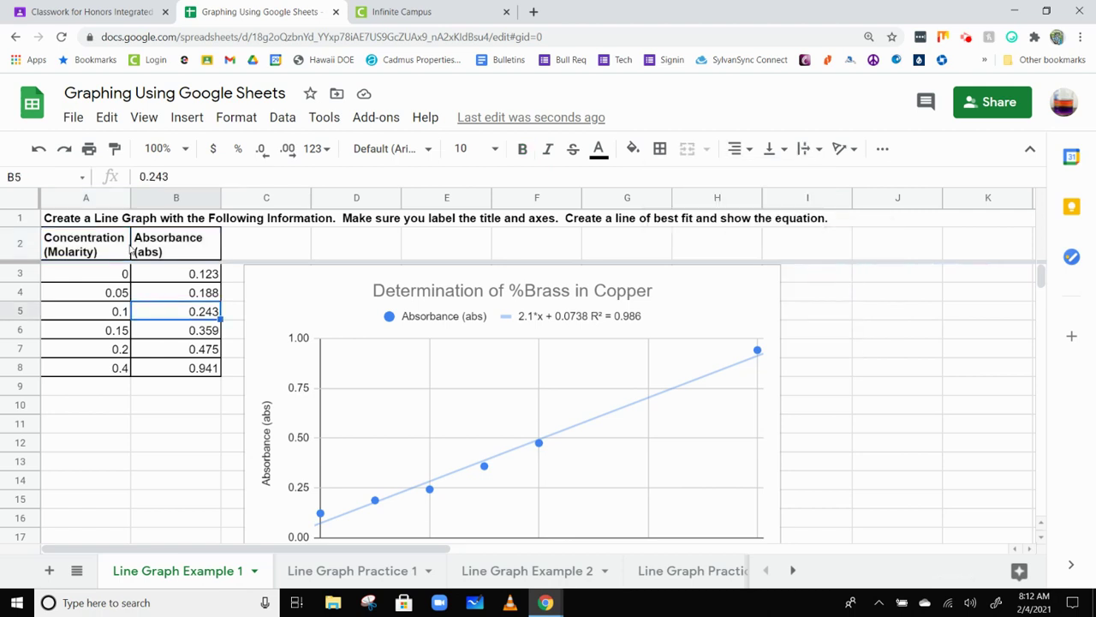
click(147, 244)
drag(86, 247, 152, 255)
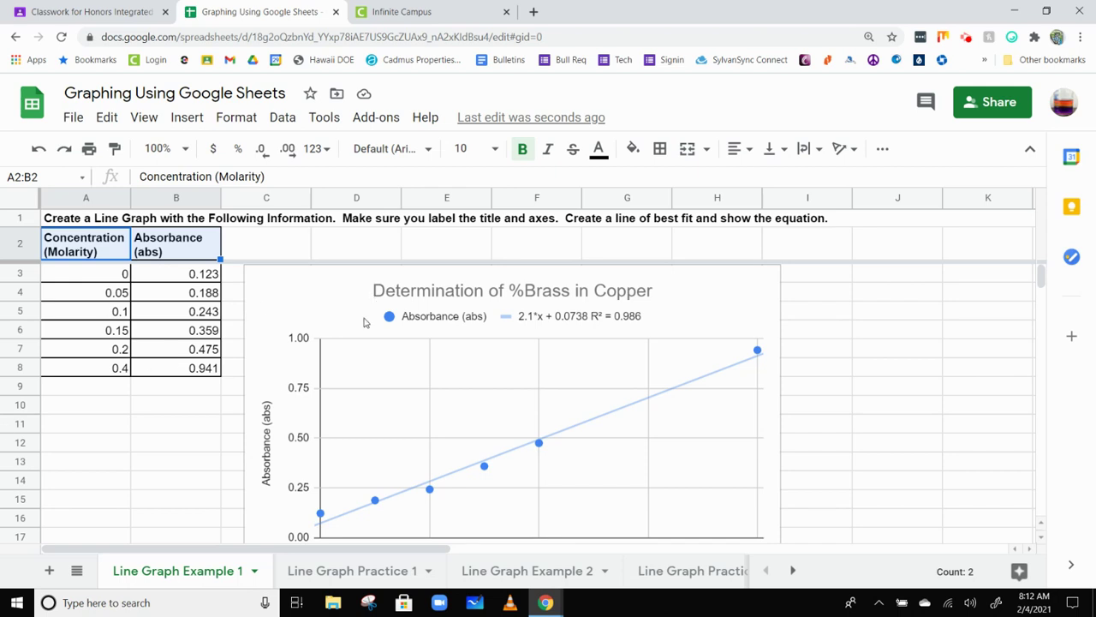
Examine the Determination of %Brass in Copper chart with its title and axes, and open its vertical axis title settings
click(277, 300)
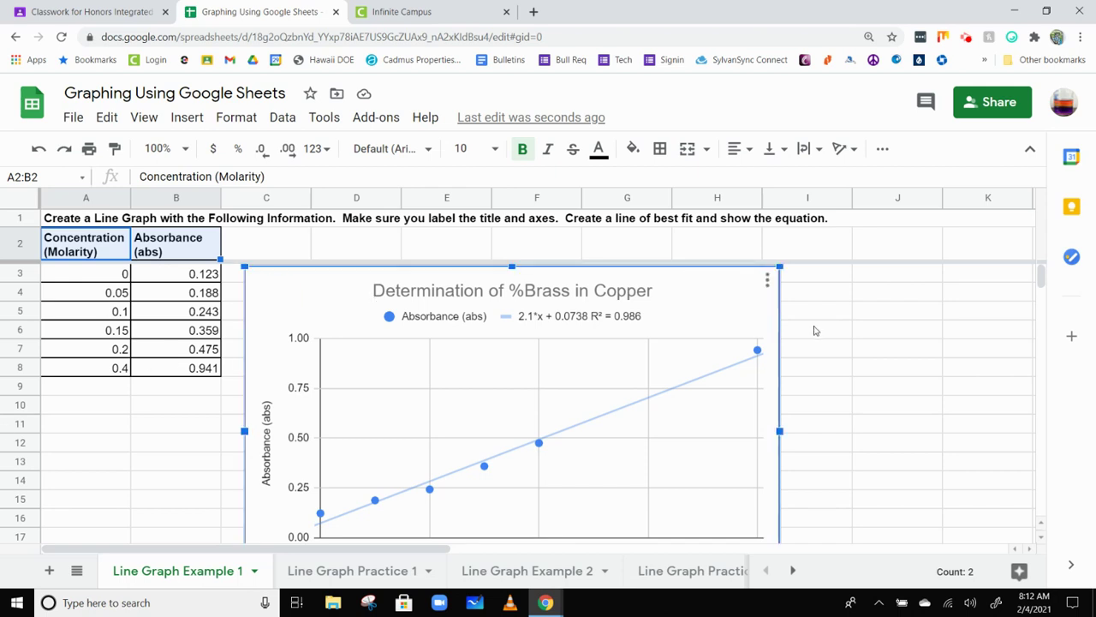
scroll(815, 330, down, 2)
scroll(818, 331, up, 2)
scroll(206, 403, down, 1)
scroll(205, 402, up, 1)
click(537, 296)
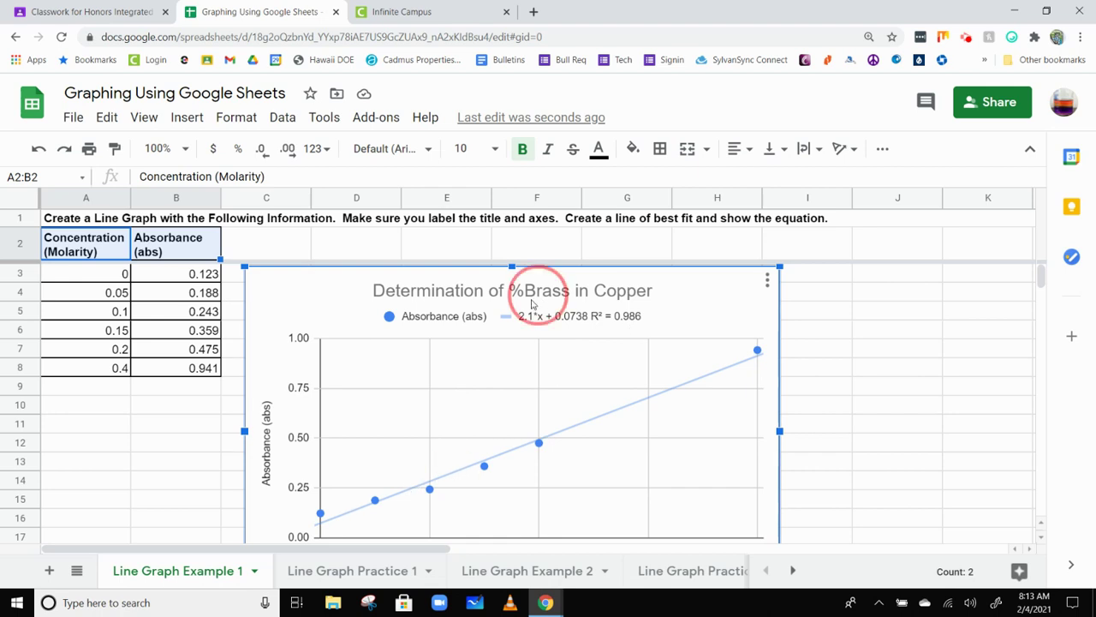
click(475, 291)
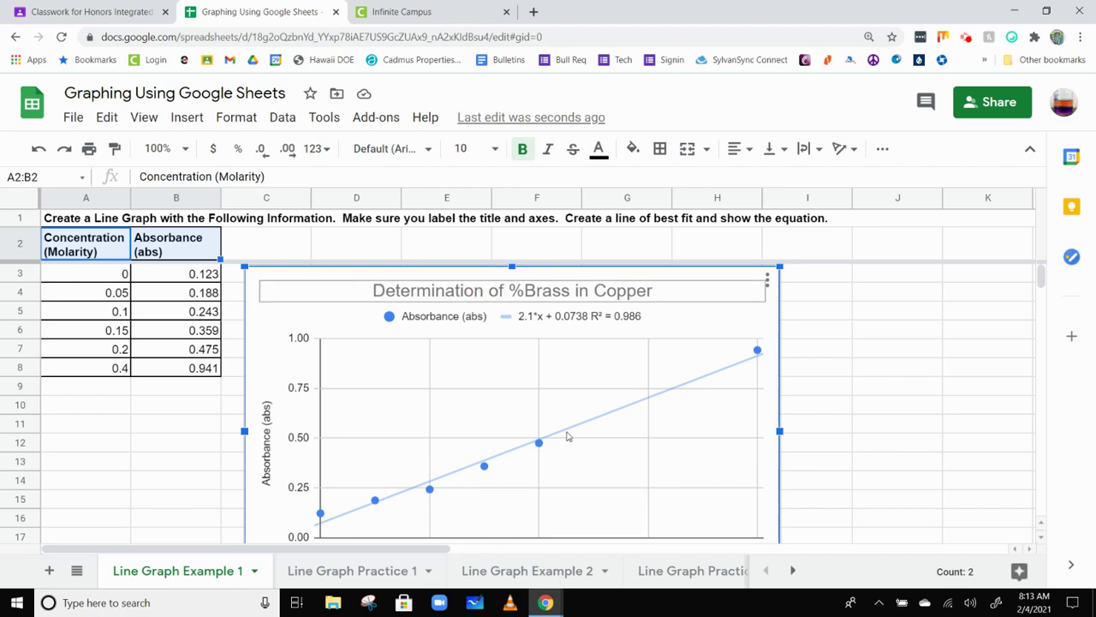
double_click(287, 329)
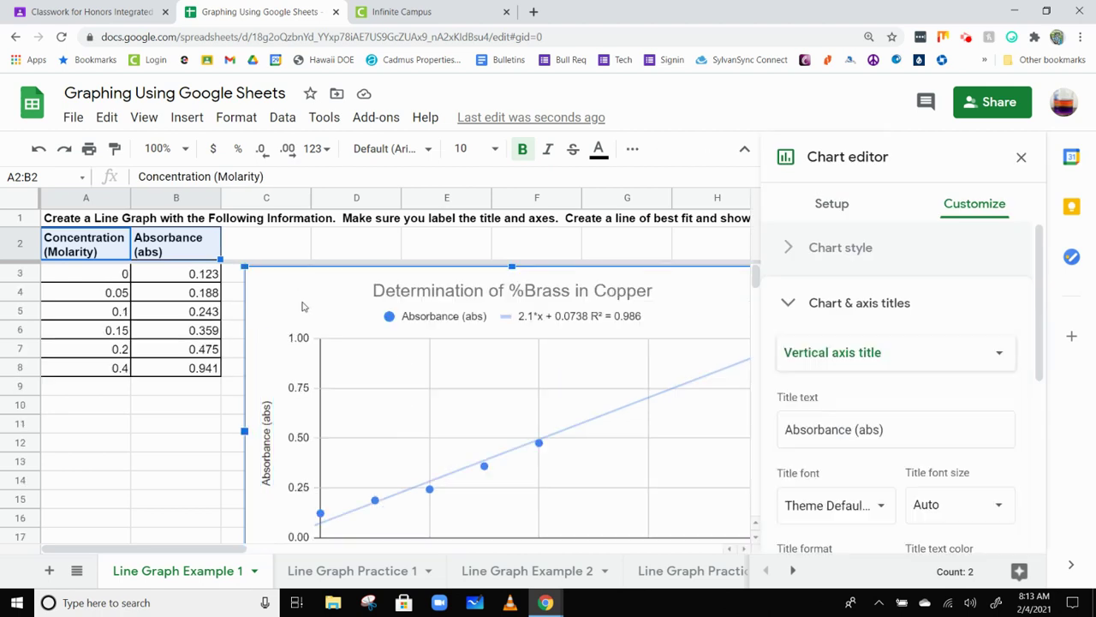
Delete the Determination of %Brass in Copper chart from the Line Graph Example 1 sheet
click(302, 305)
key(Delete)
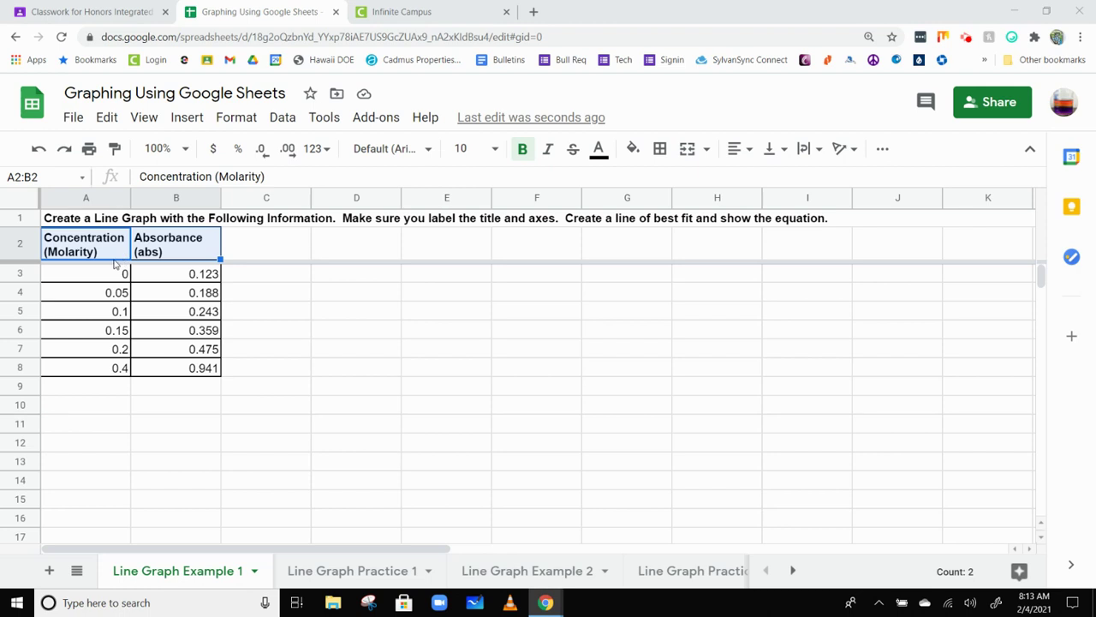
Select the concentration and absorbance table A2:B8, including both column headings
drag(127, 261, 163, 371)
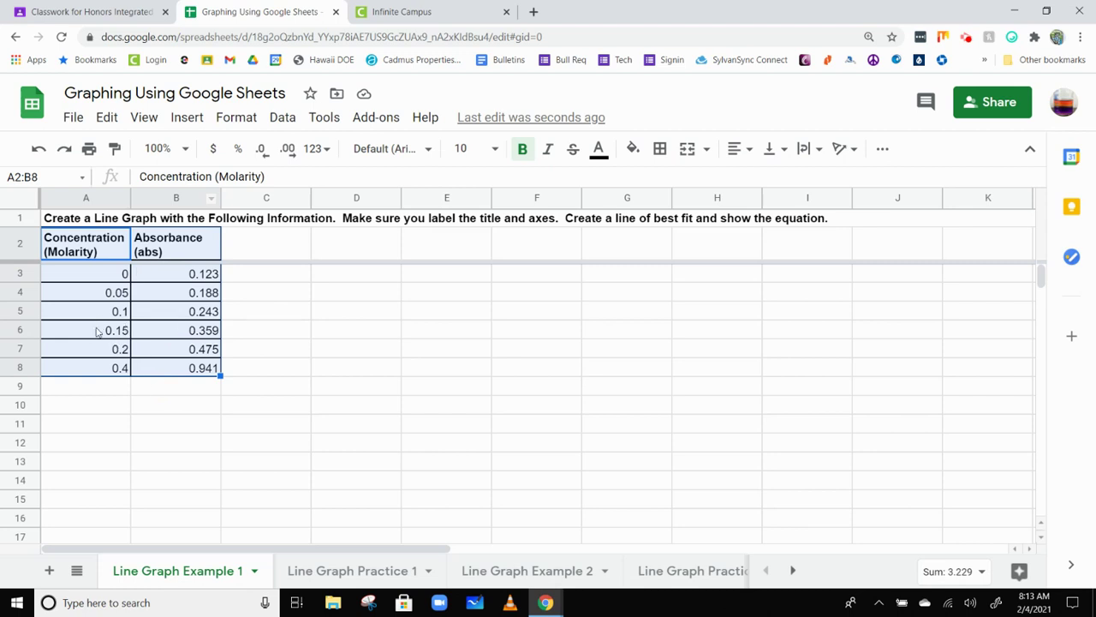
click(98, 254)
drag(111, 258, 182, 368)
click(89, 250)
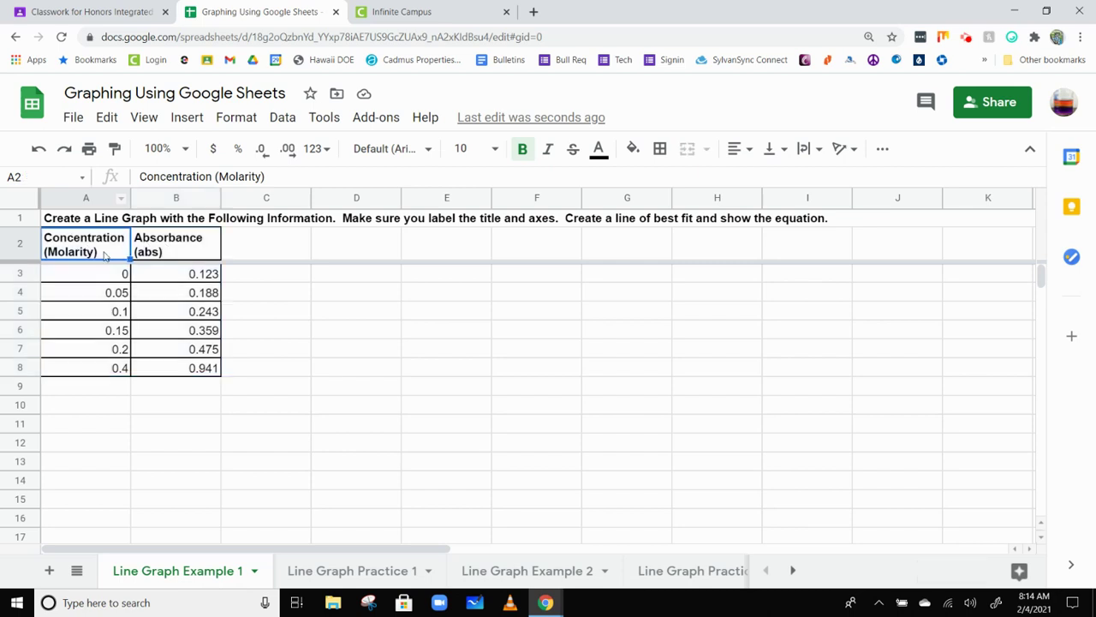
drag(106, 253, 164, 372)
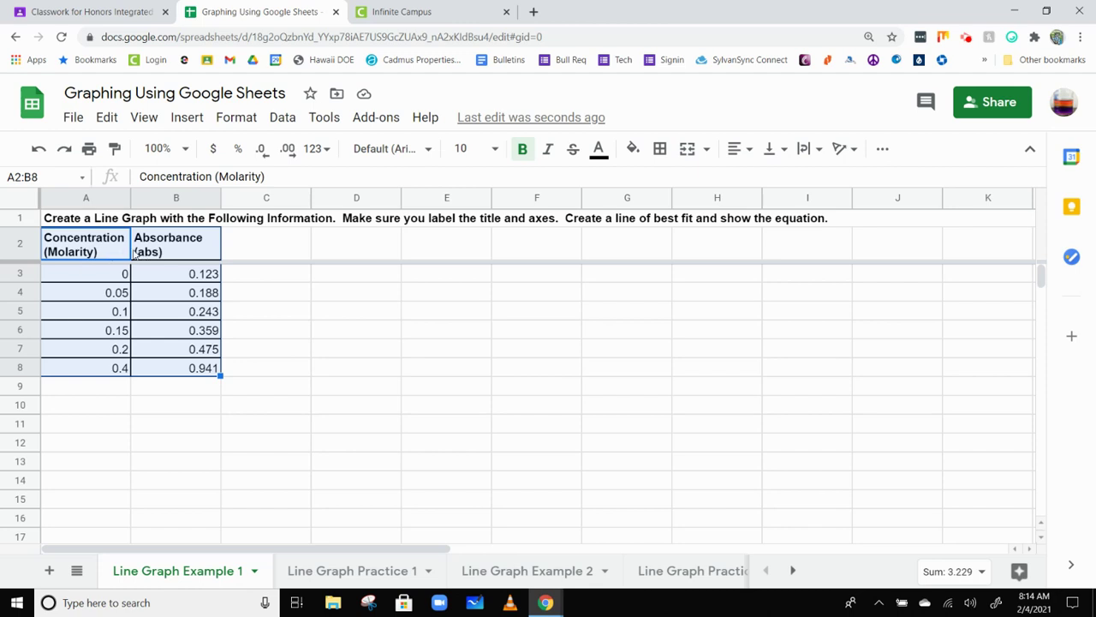
Replace the instruction text in row 1 with the data title "Determination of % Copper in Brass"
click(83, 221)
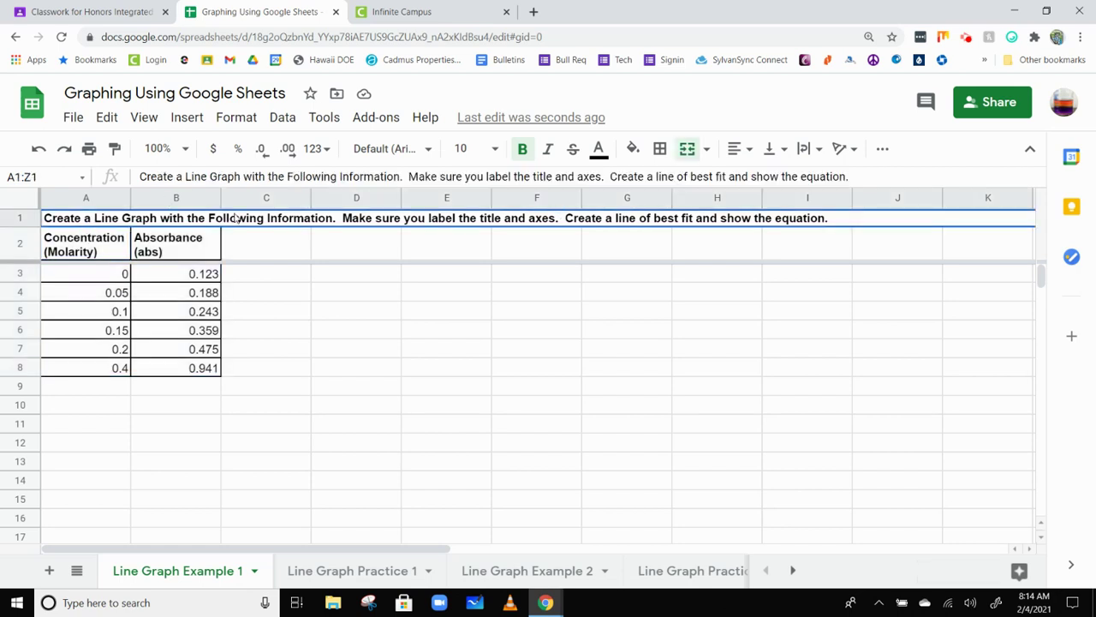
double_click(91, 219)
click(81, 220)
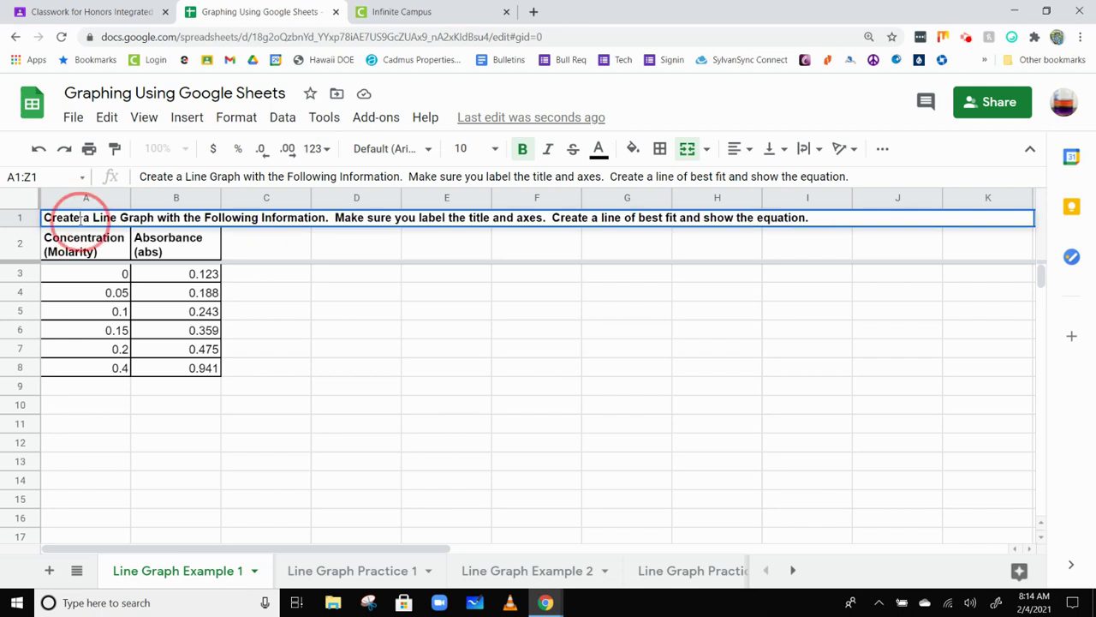
drag(809, 217, 34, 218)
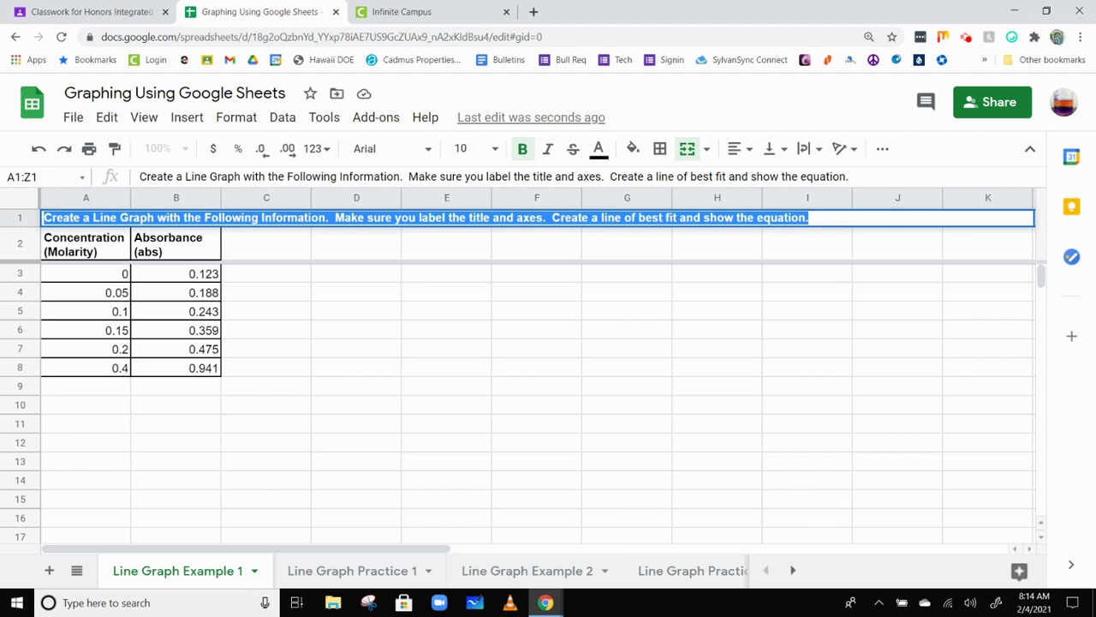
text(Determine)
text(t)
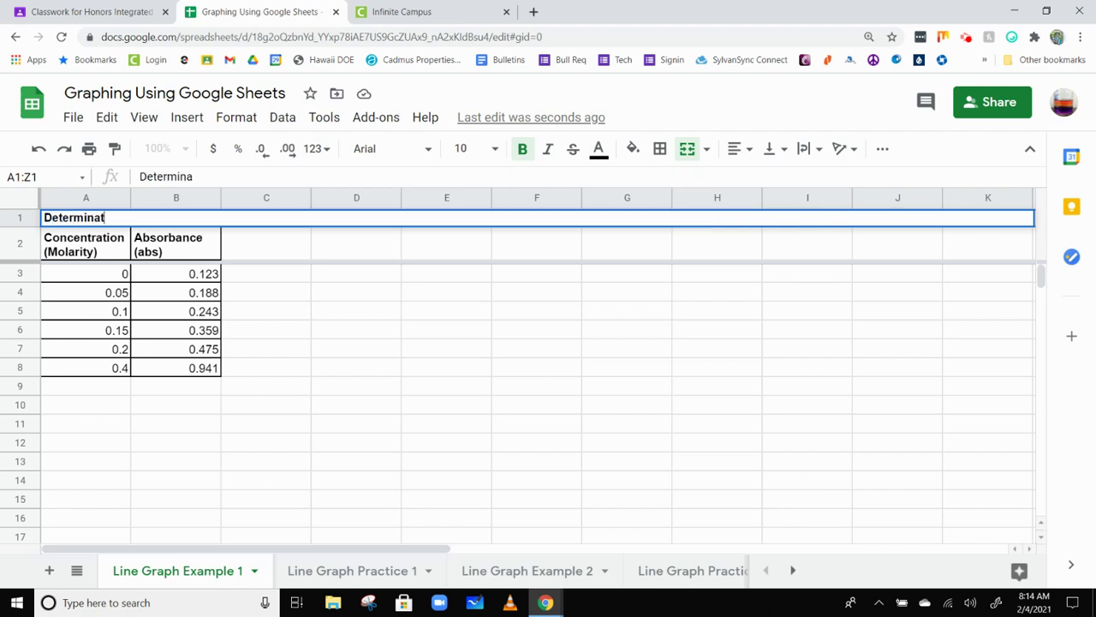
text(ion of % C)
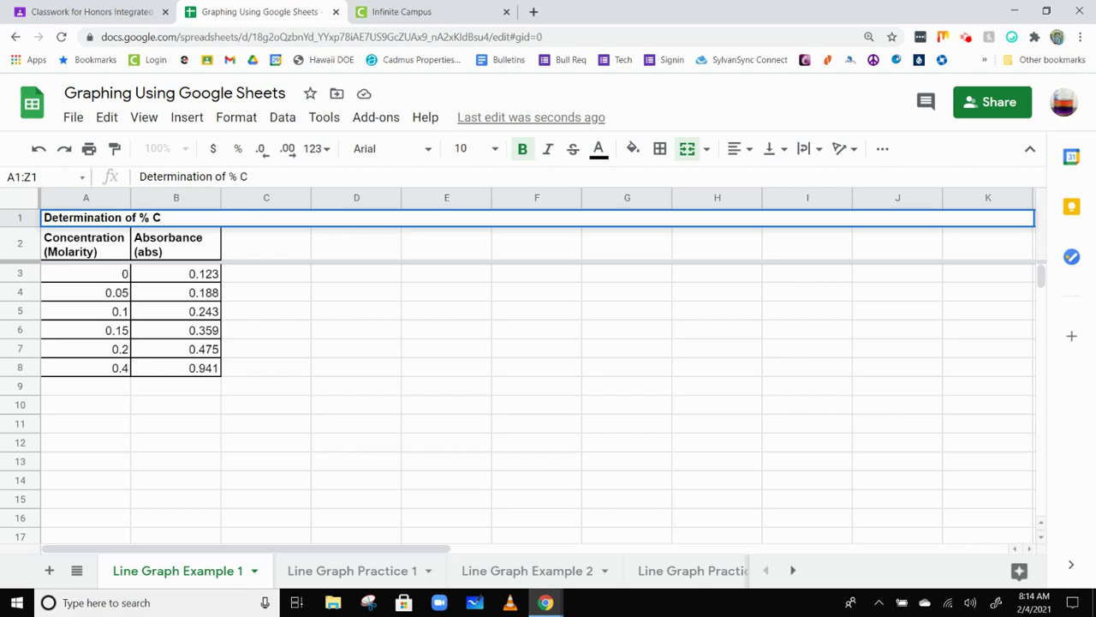
text(opper in Brass)
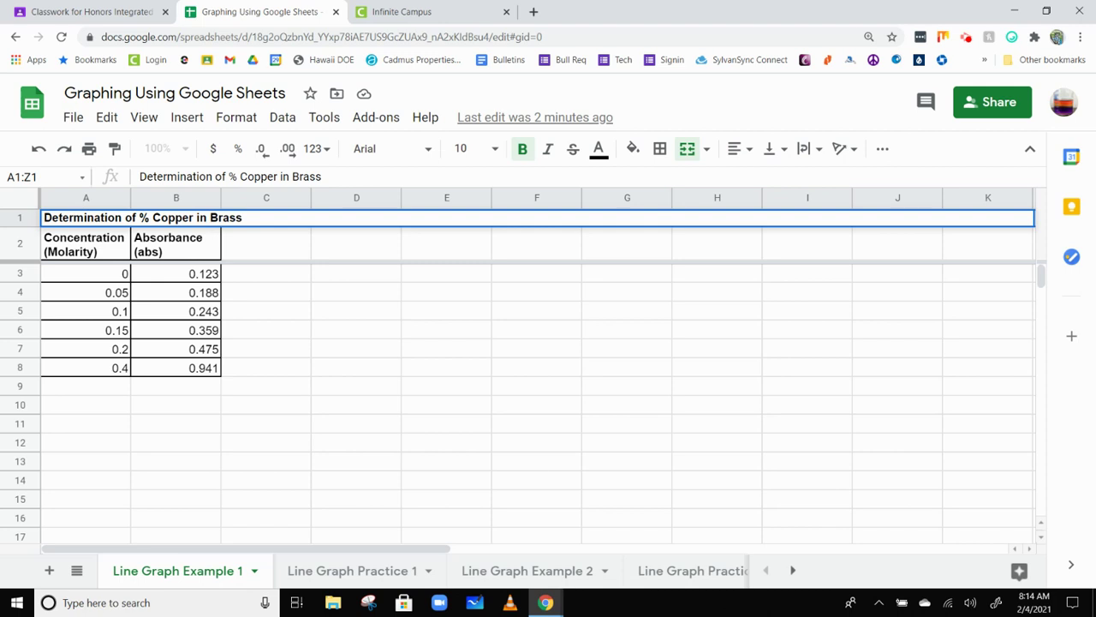
click(340, 446)
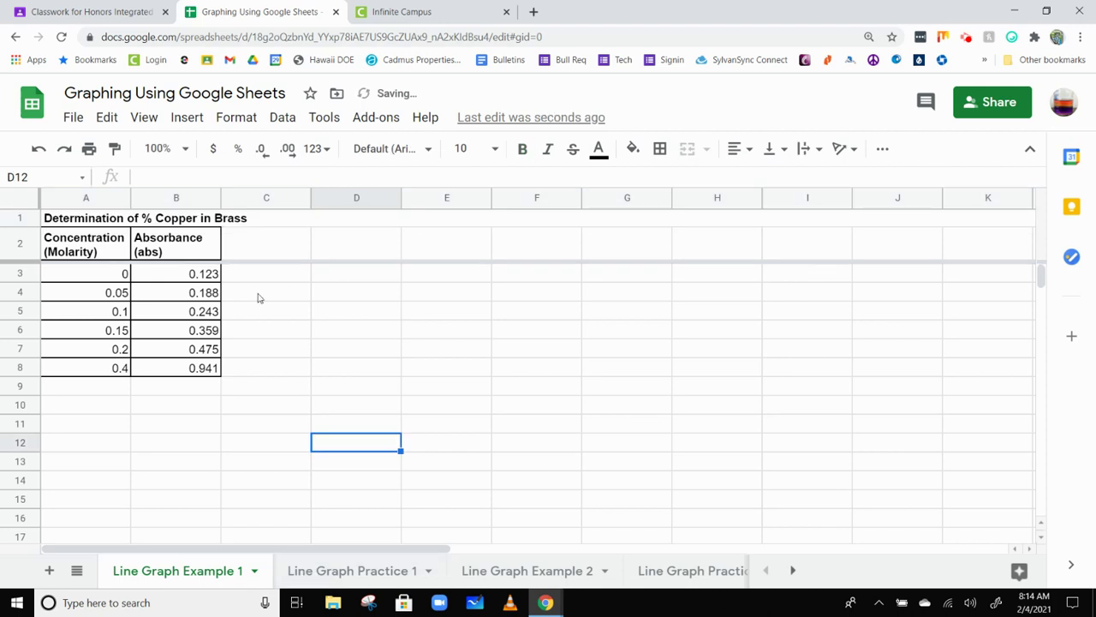
Insert a chart from the title and data rows A1:Z8 and move it beside the table so the data stays uncovered
drag(85, 216, 118, 367)
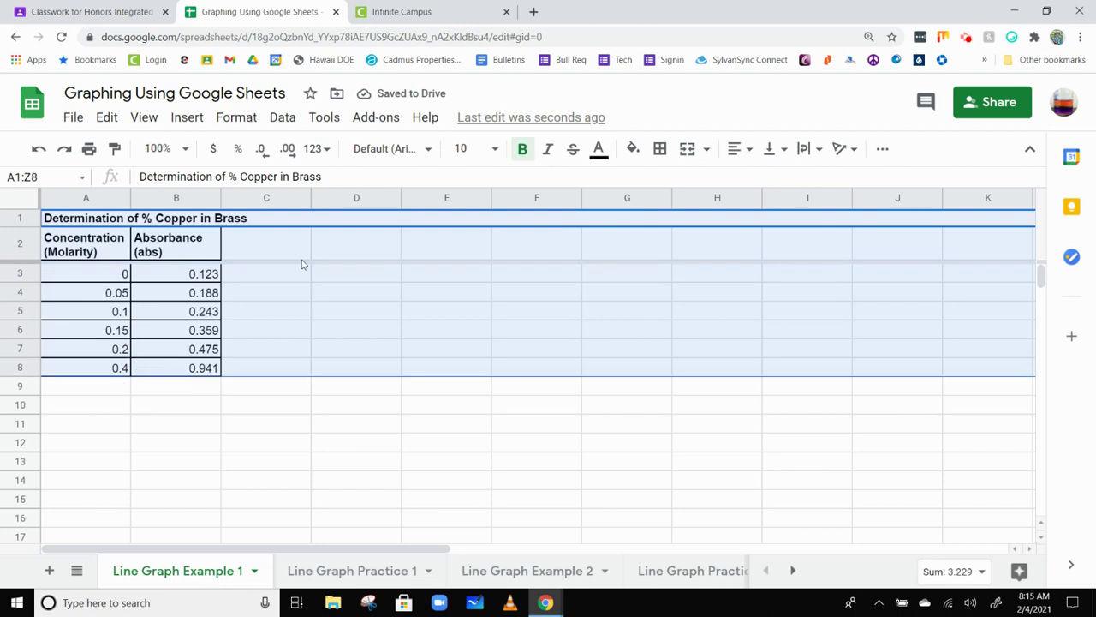
click(114, 221)
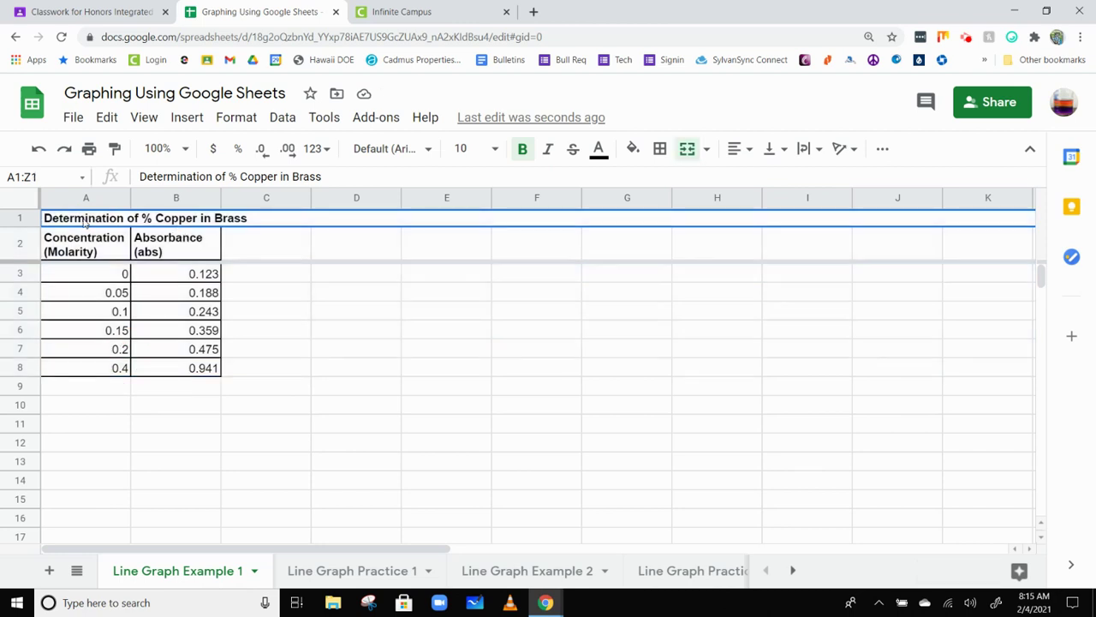
drag(86, 221, 117, 368)
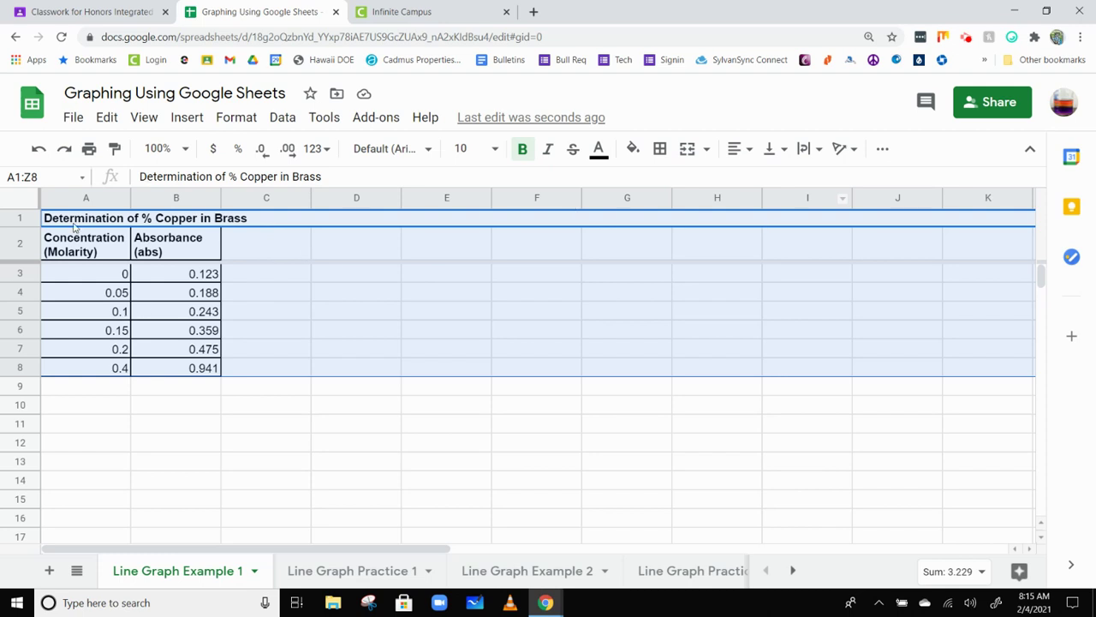
click(189, 120)
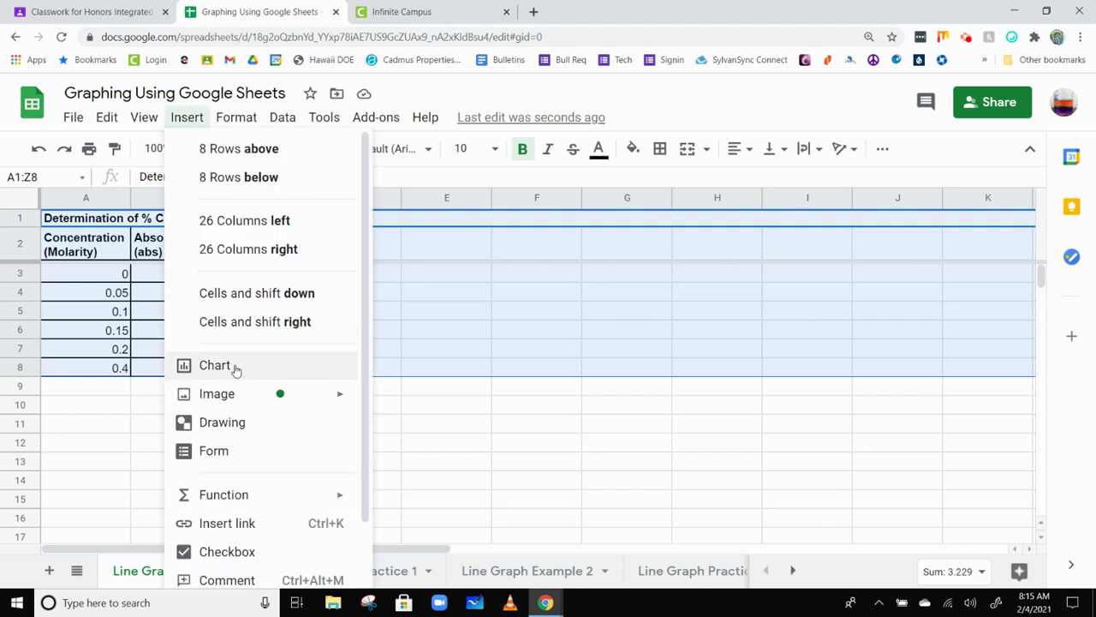
click(883, 151)
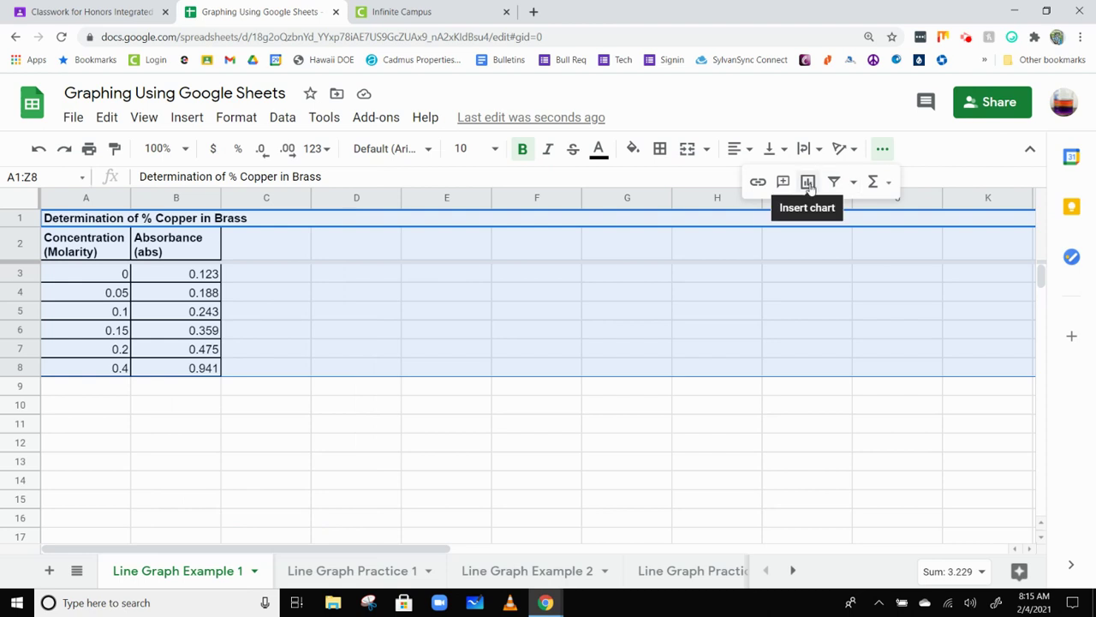
click(188, 119)
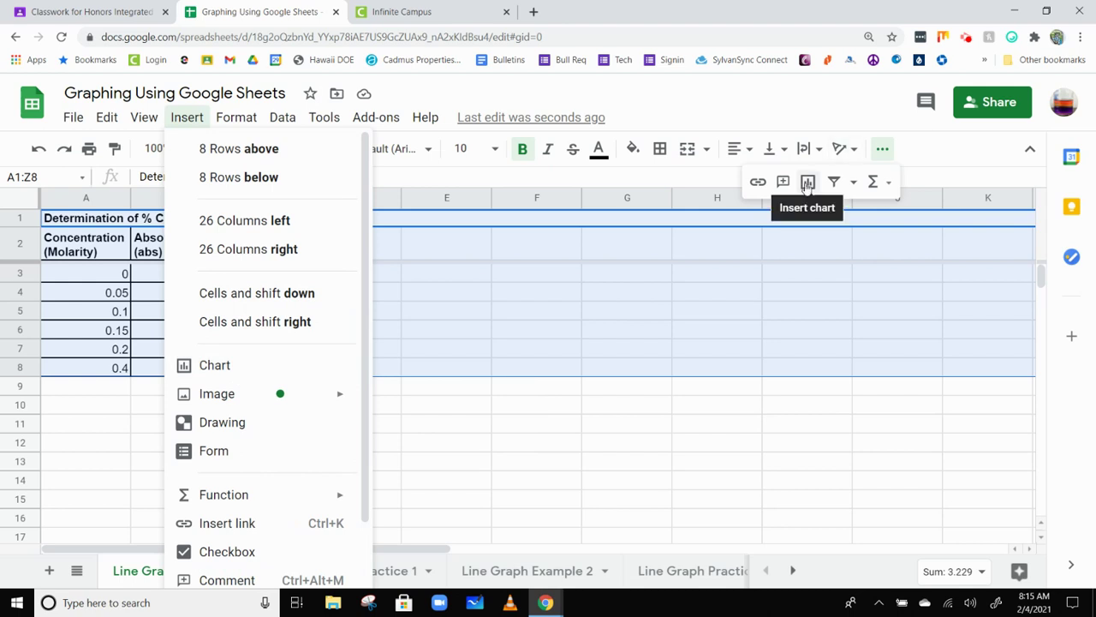
click(807, 186)
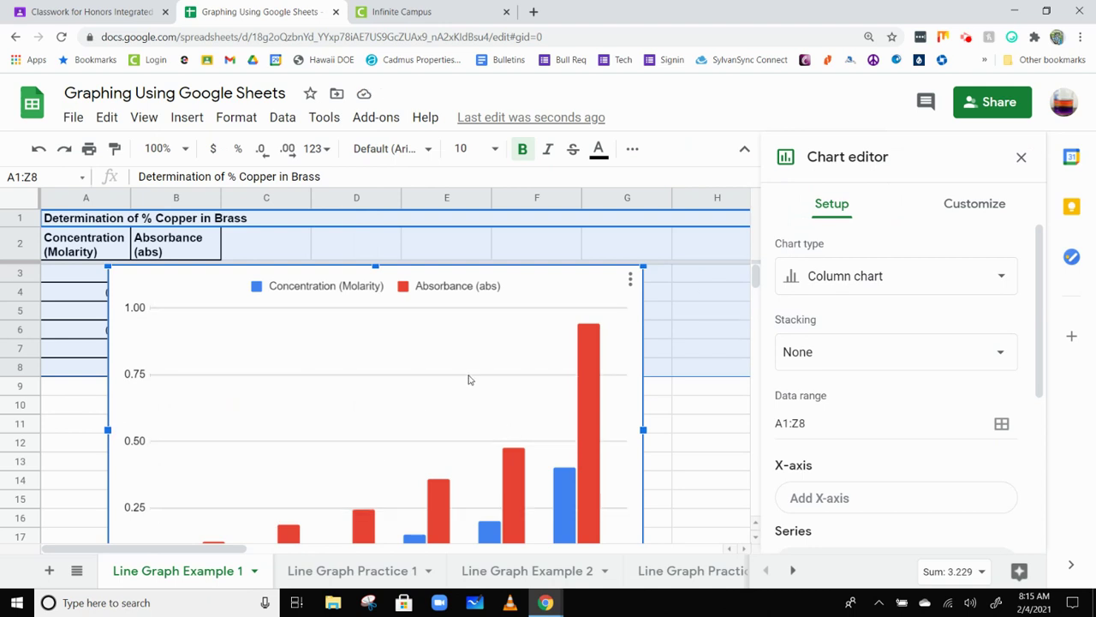
drag(558, 292, 694, 282)
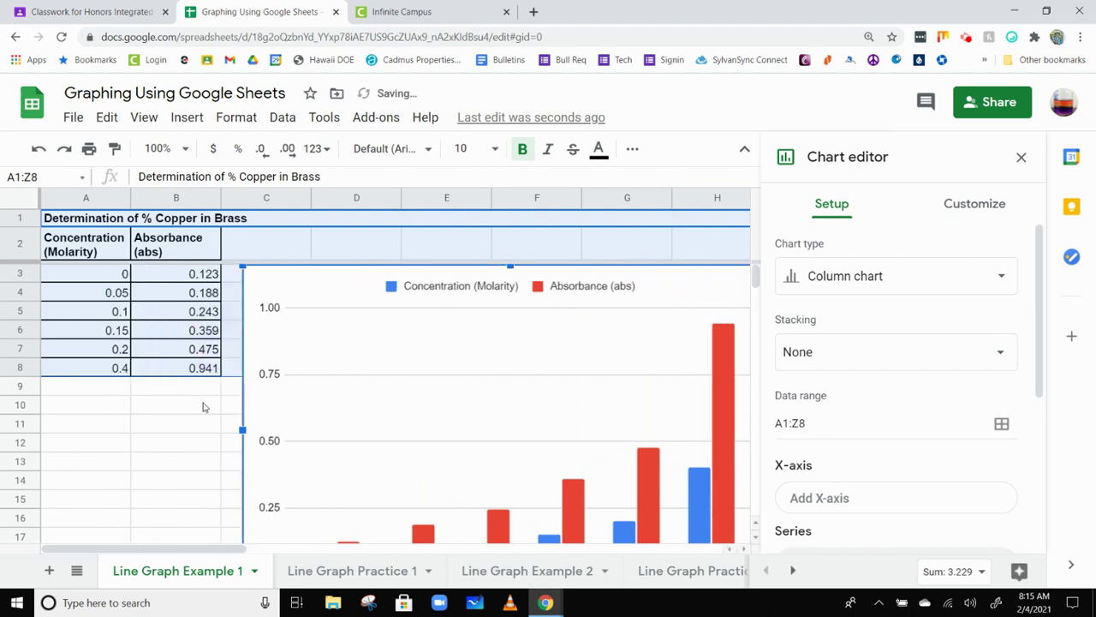
Change the new chart's type from column to scatter chart
scroll(203, 407, down, 1)
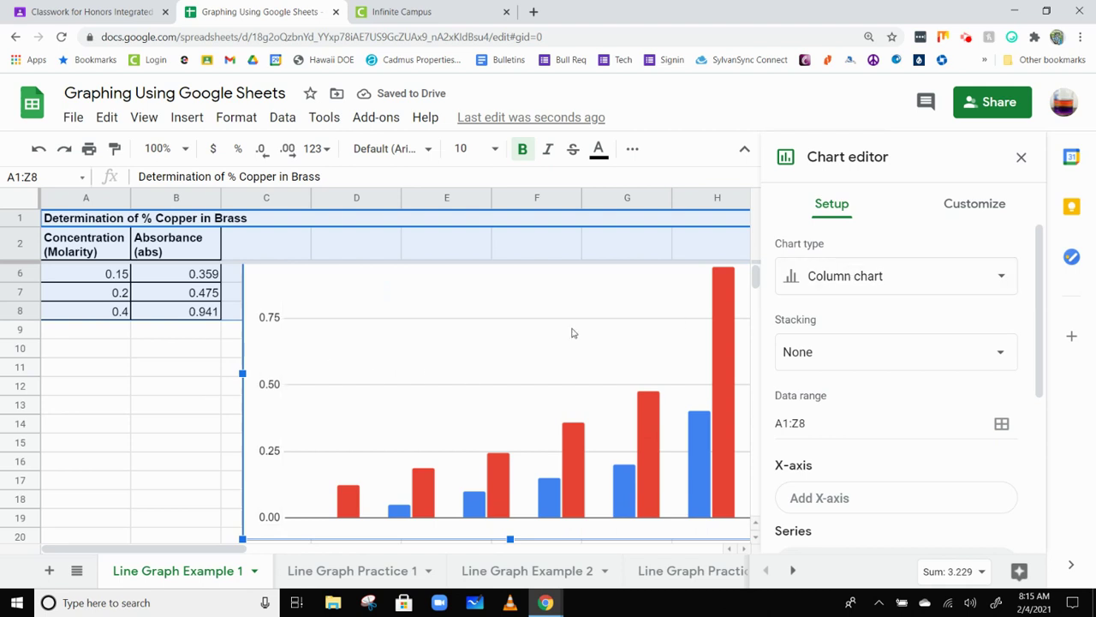
scroll(383, 377, up, 1)
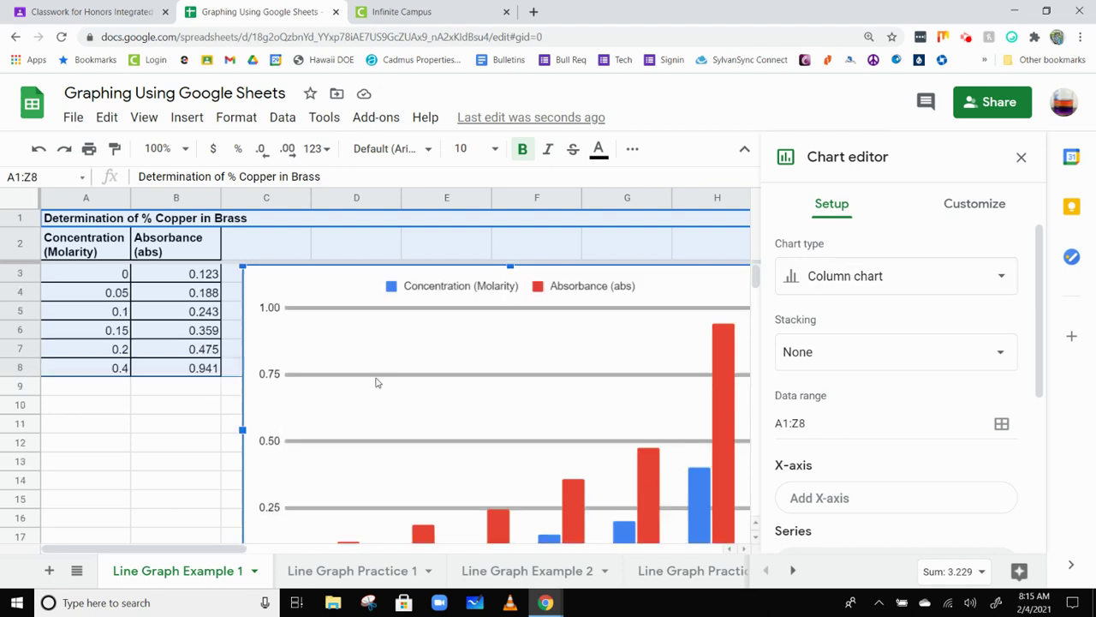
scroll(327, 390, down, 1)
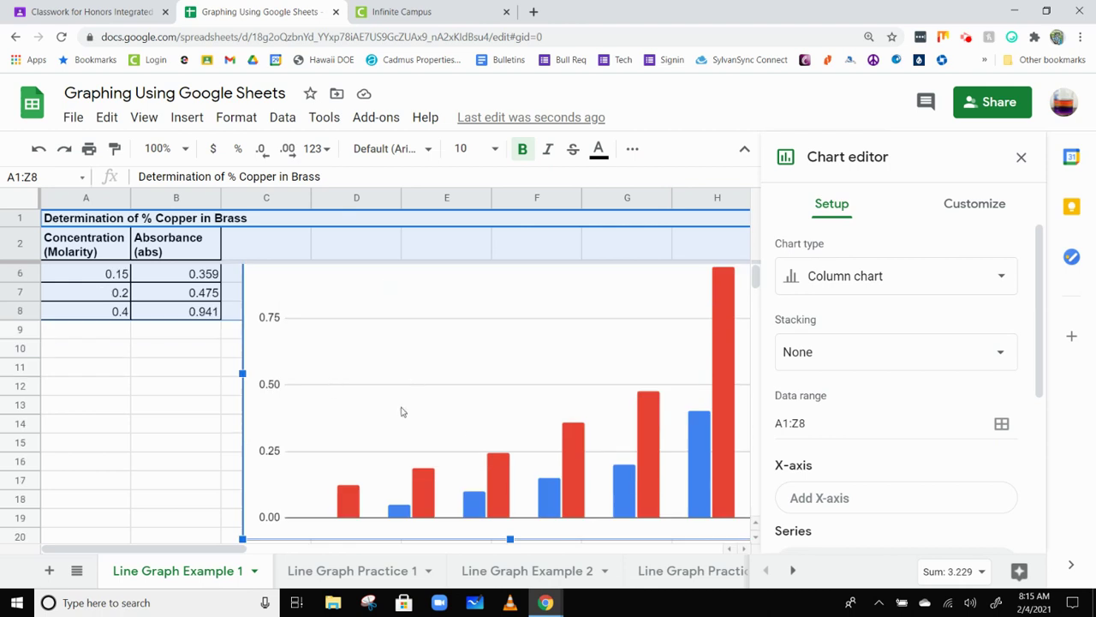
click(865, 277)
scroll(893, 379, down, 1)
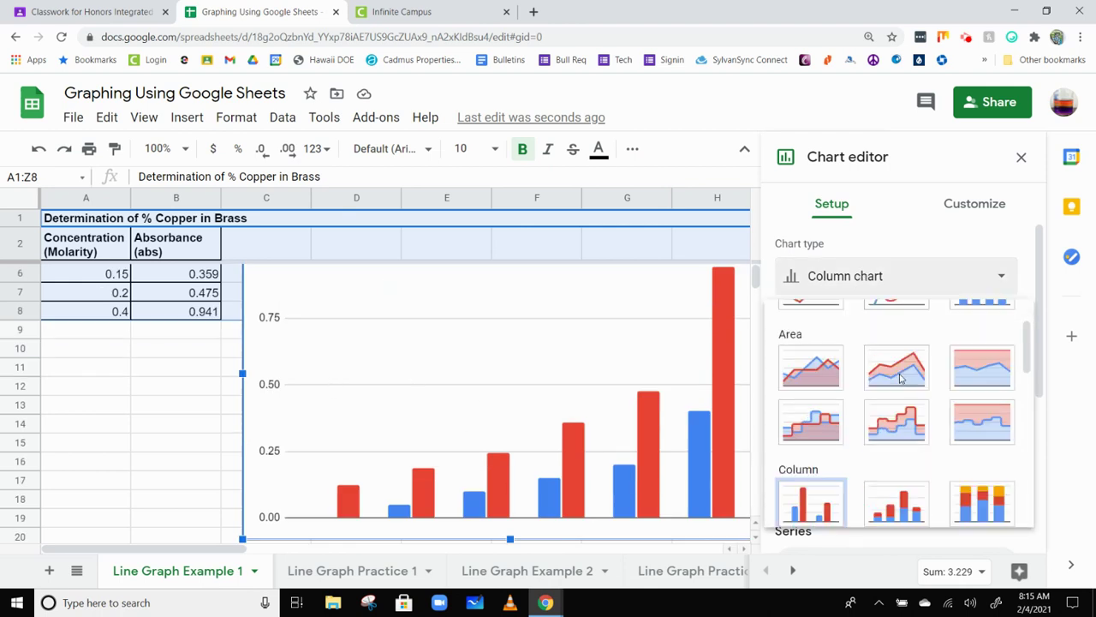
scroll(893, 379, up, 1)
scroll(905, 373, down, 5)
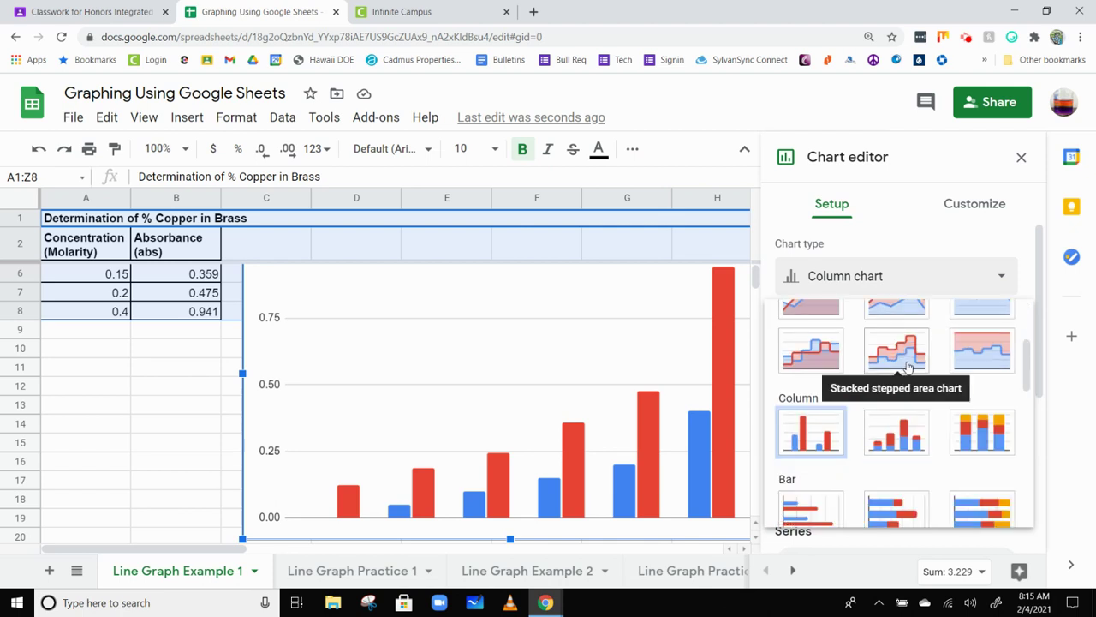
scroll(913, 366, down, 2)
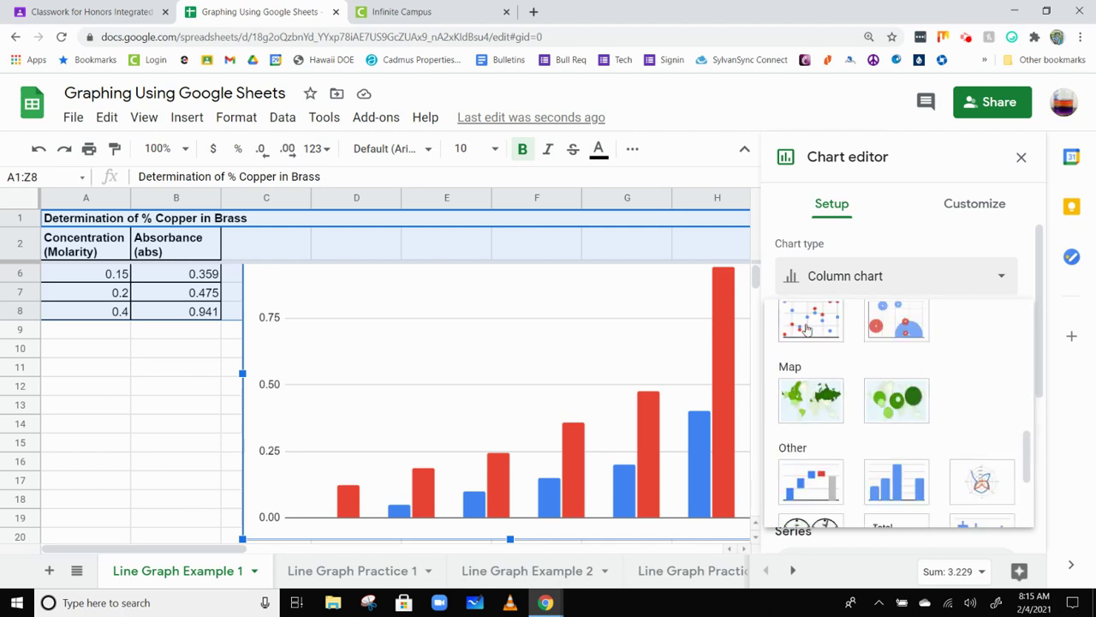
click(809, 328)
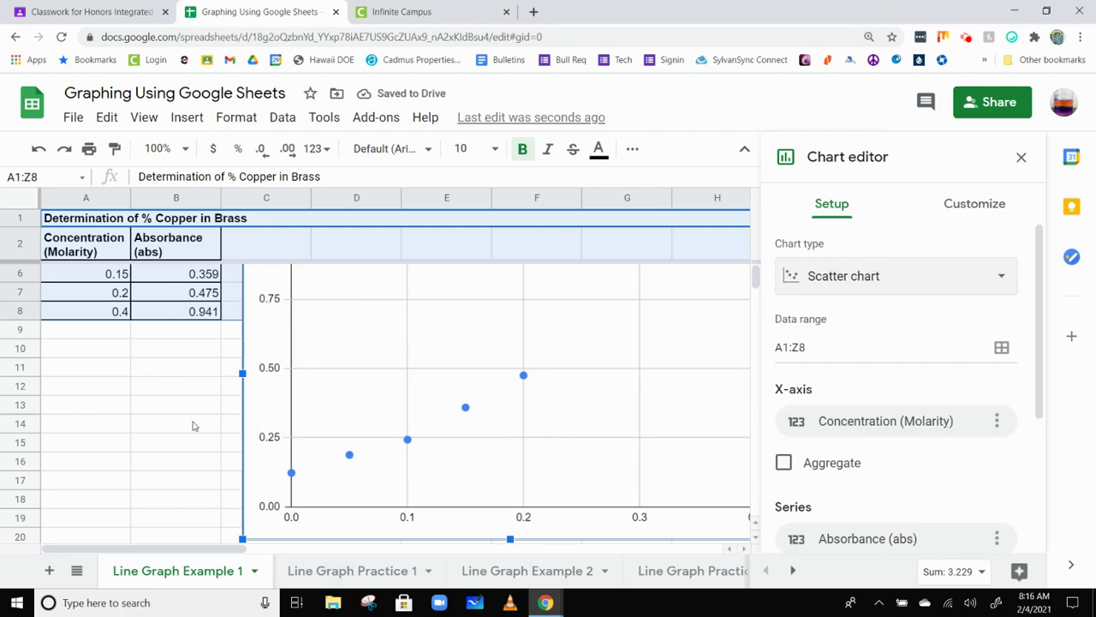
Examine the scatter chart's points, its X-axis and series assignments, and the columns available for the X-axis
scroll(462, 476, up, 1)
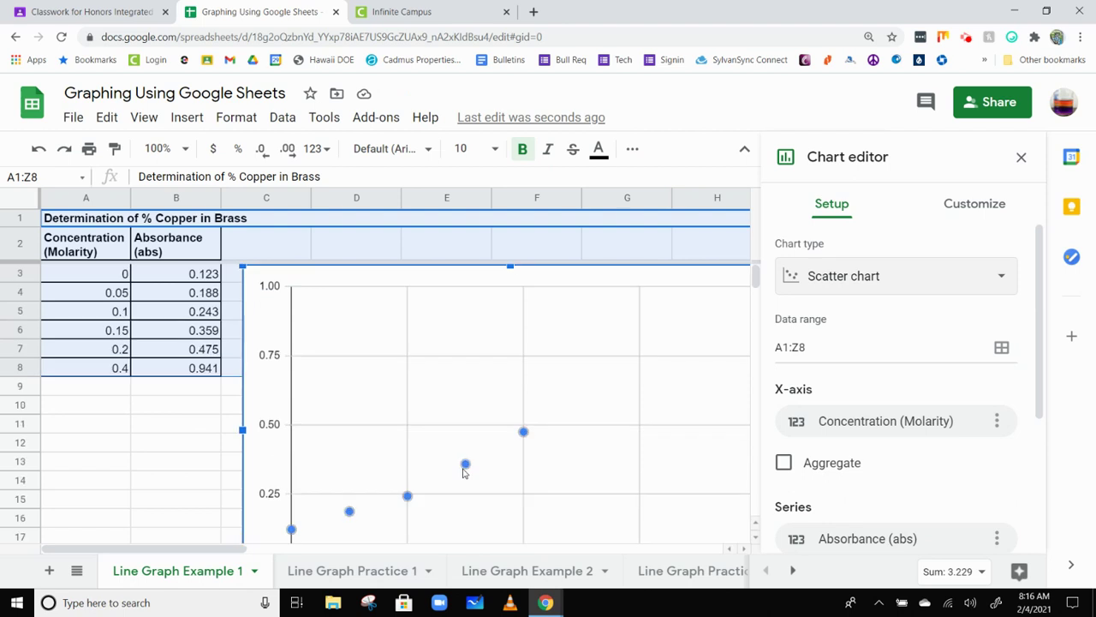
scroll(465, 469, down, 2)
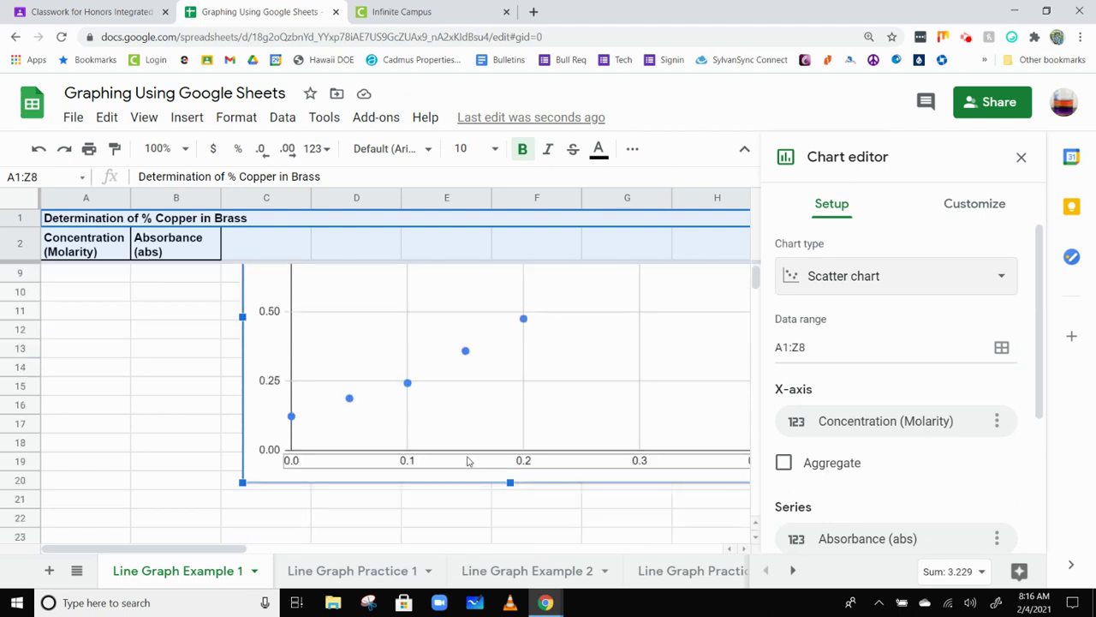
scroll(469, 457, up, 2)
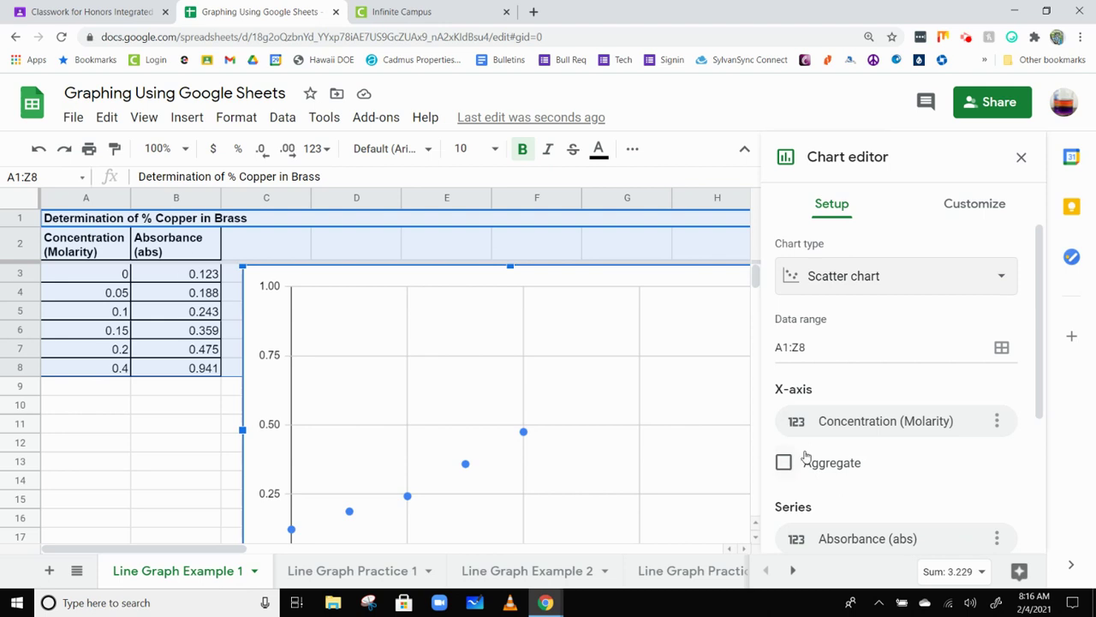
scroll(891, 450, down, 2)
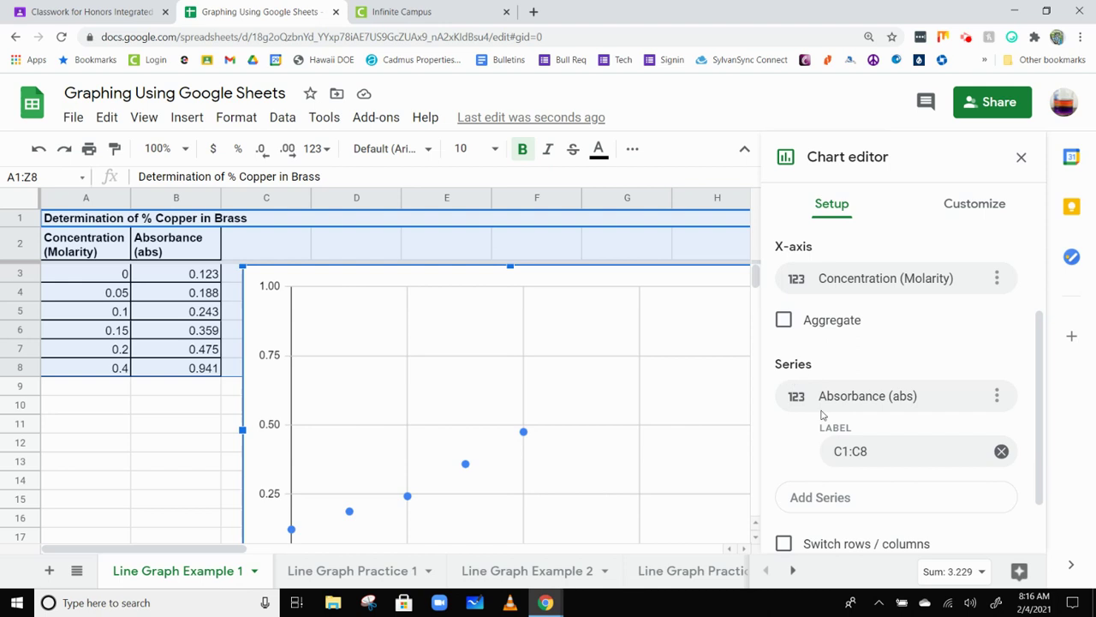
scroll(826, 410, up, 3)
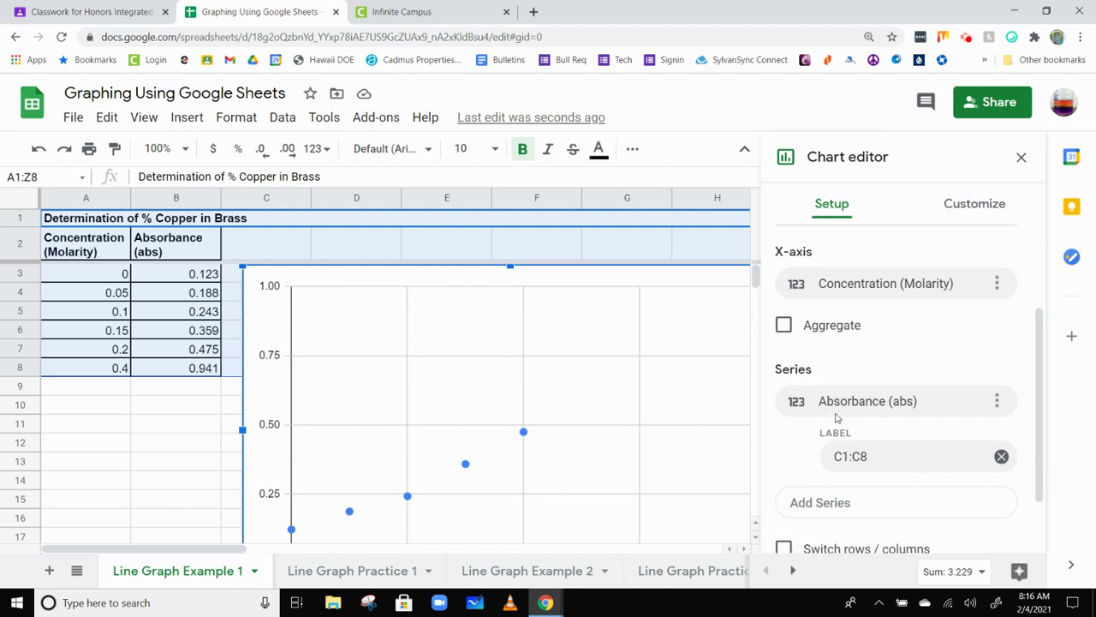
click(999, 421)
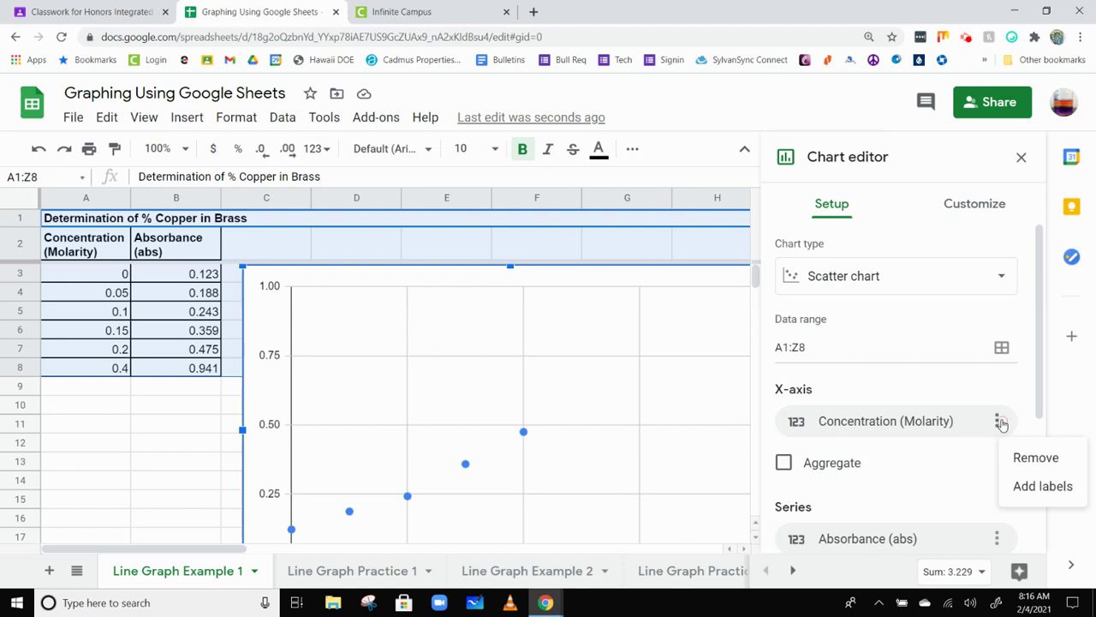
click(998, 422)
click(923, 425)
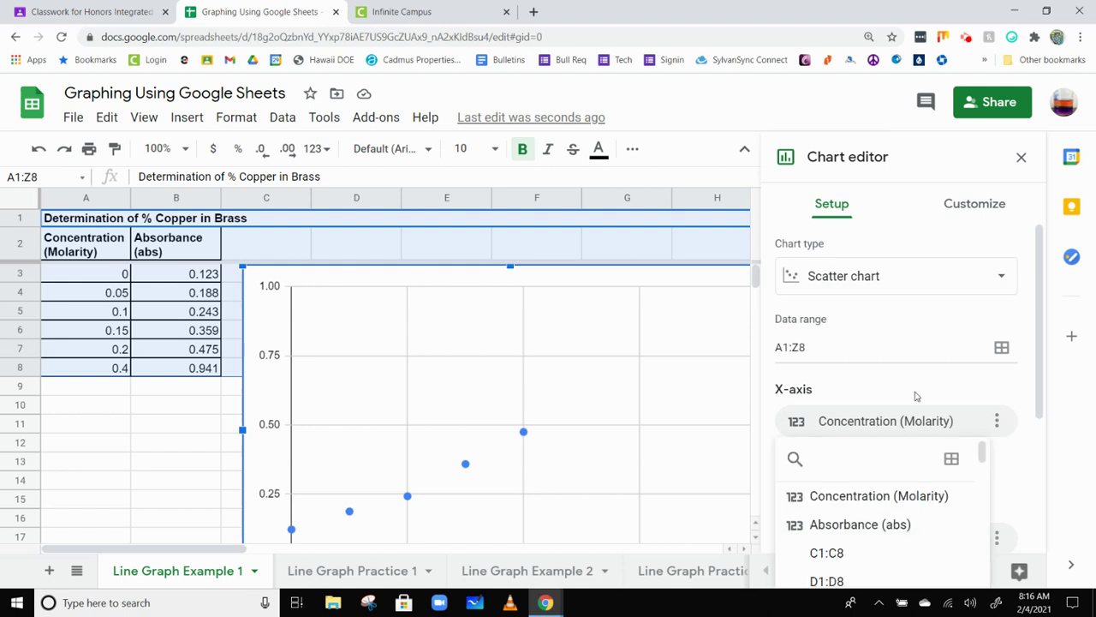
scroll(918, 390, down, 1)
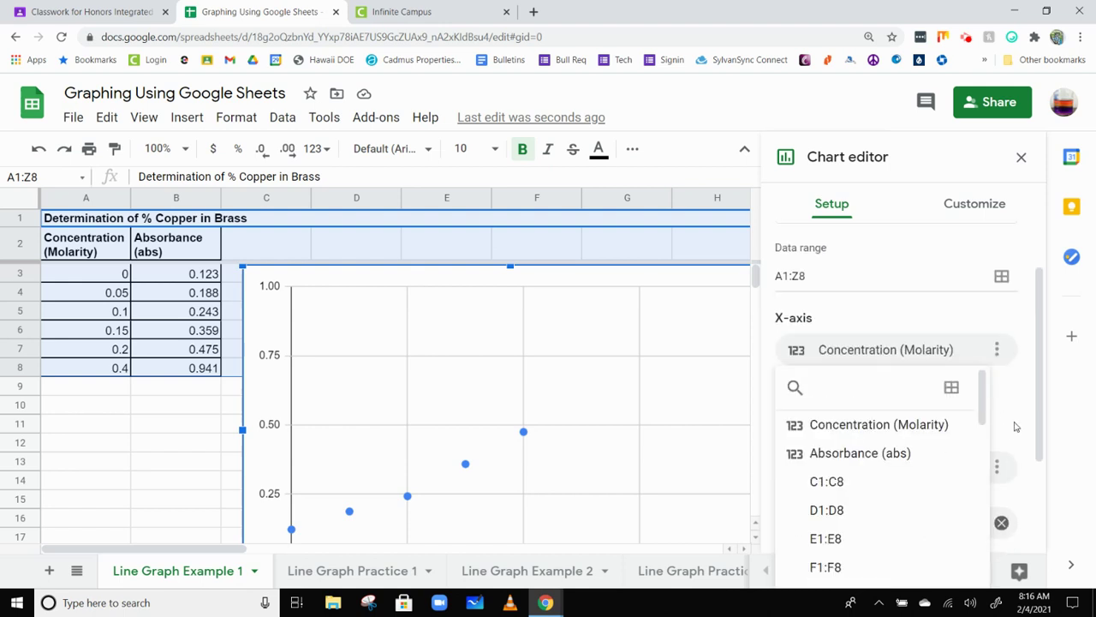
click(1017, 418)
click(862, 352)
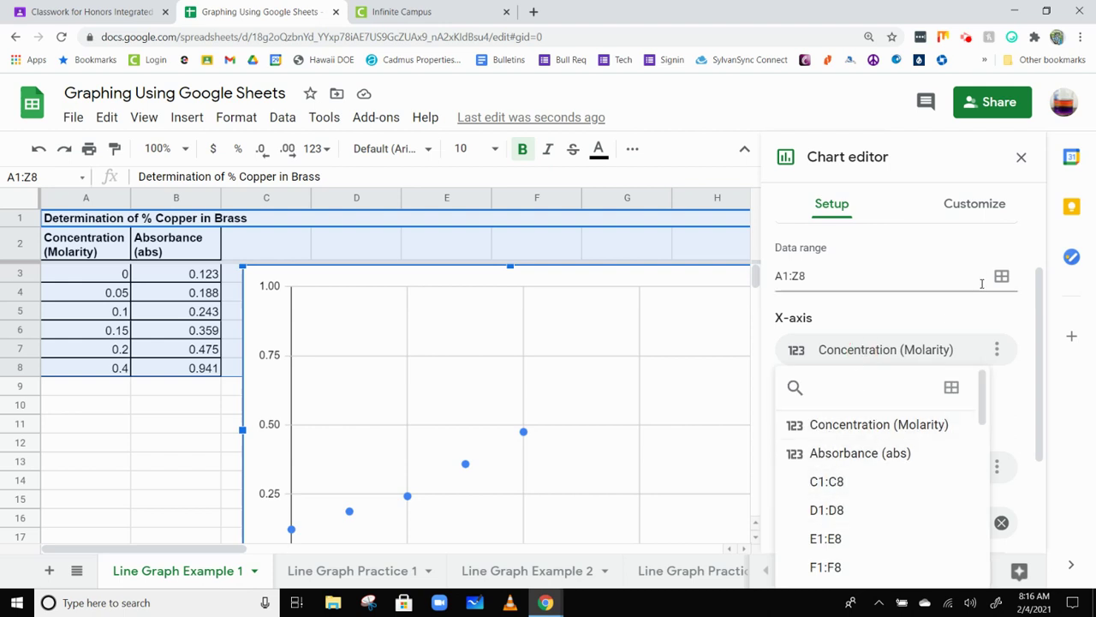
click(948, 319)
Set the scatter chart's data range to A1:B8
scroll(867, 356, up, 1)
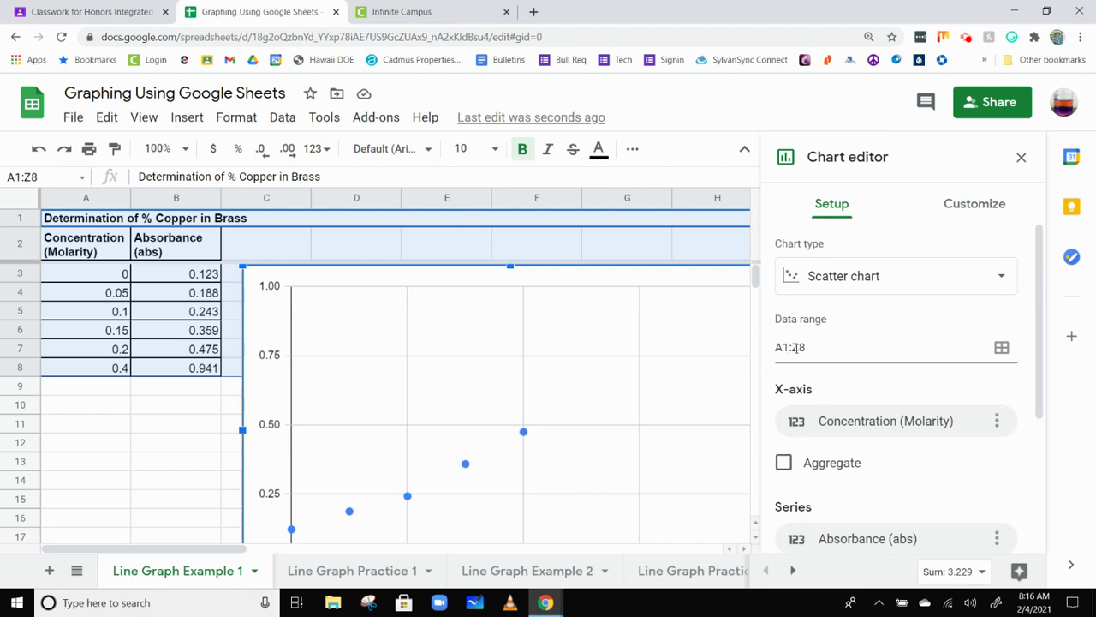
click(1000, 348)
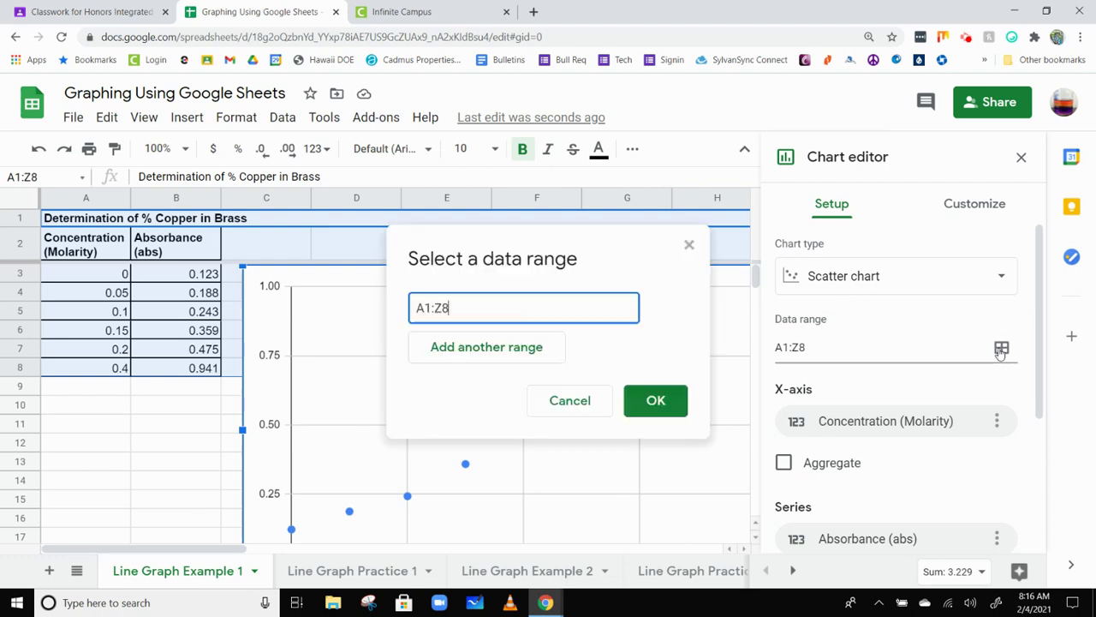
click(442, 308)
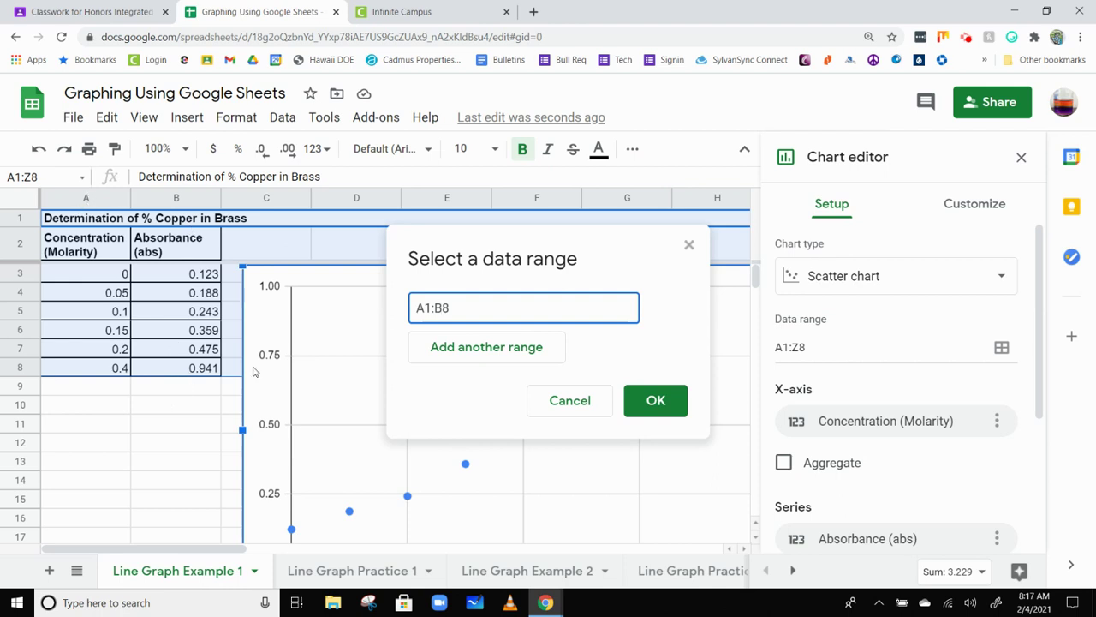
click(655, 402)
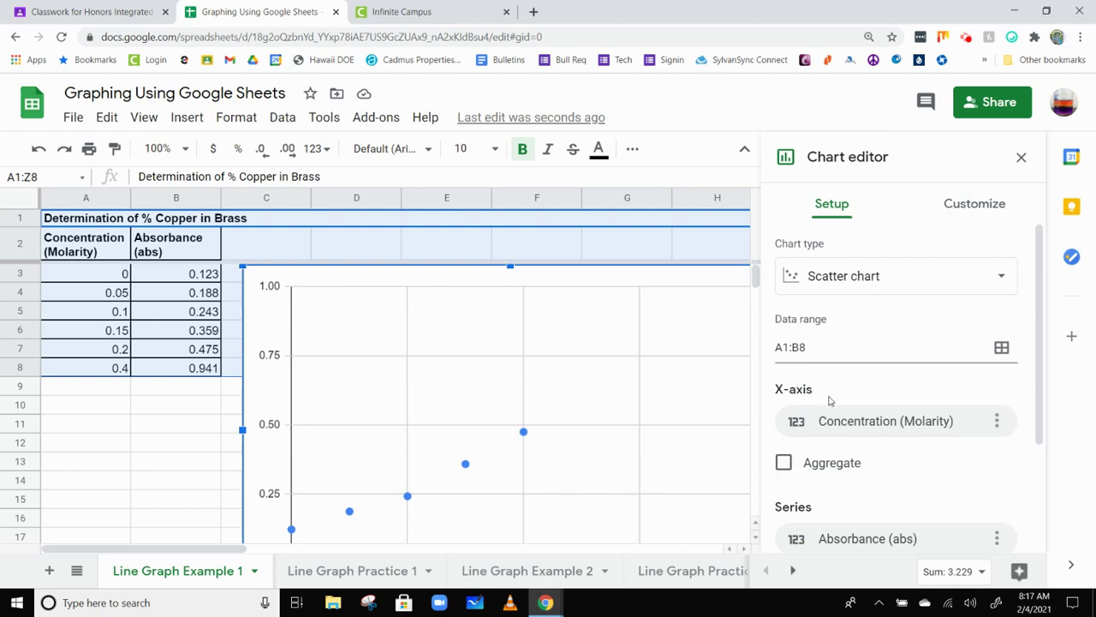
Examine the scatter chart's X-axis and series assignments, the columns available as series, and the series' options
scroll(852, 424, down, 1)
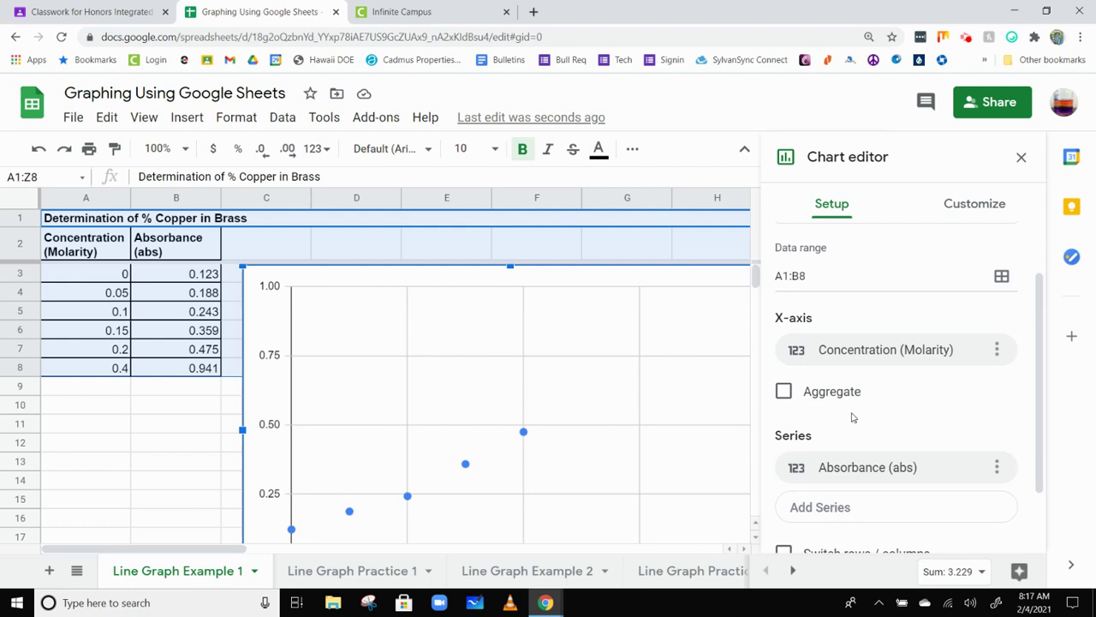
scroll(852, 417, down, 1)
click(910, 401)
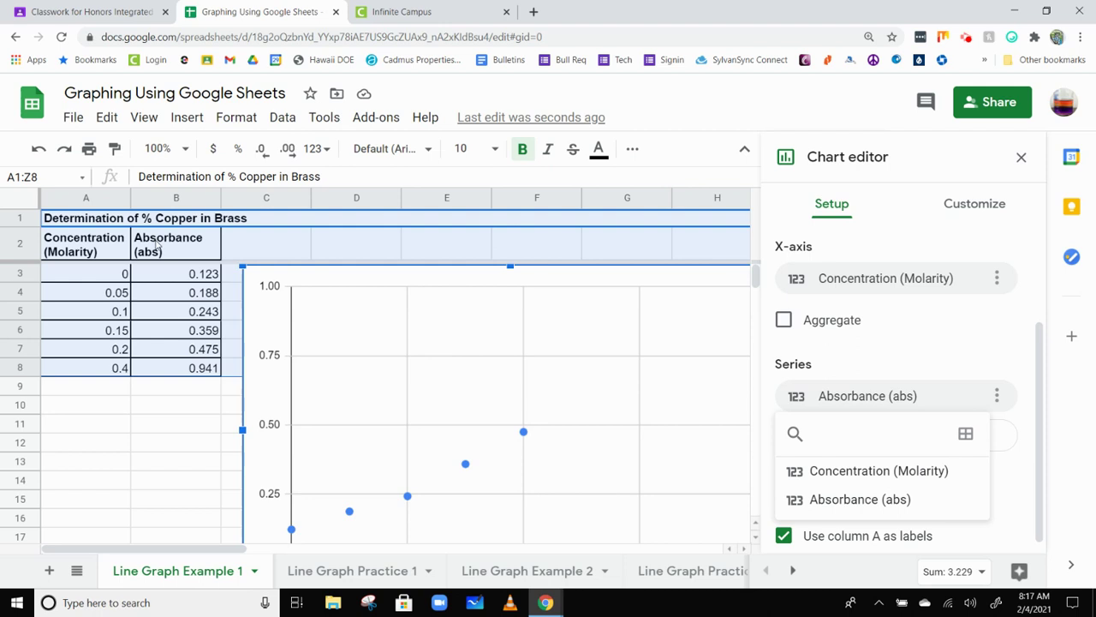
click(968, 360)
scroll(941, 445, down, 1)
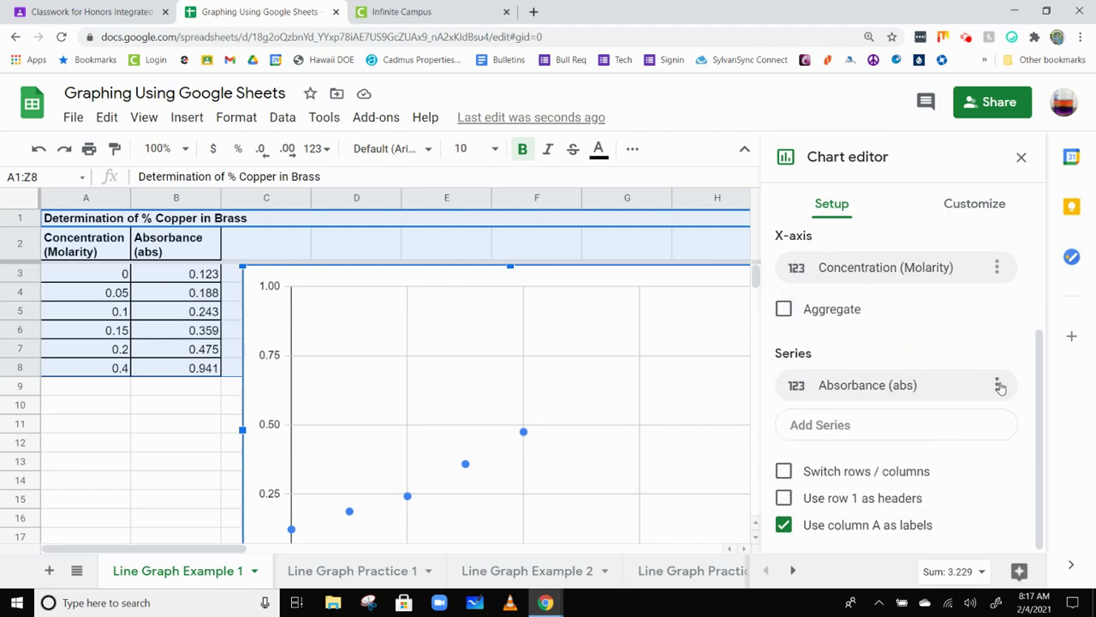
click(997, 385)
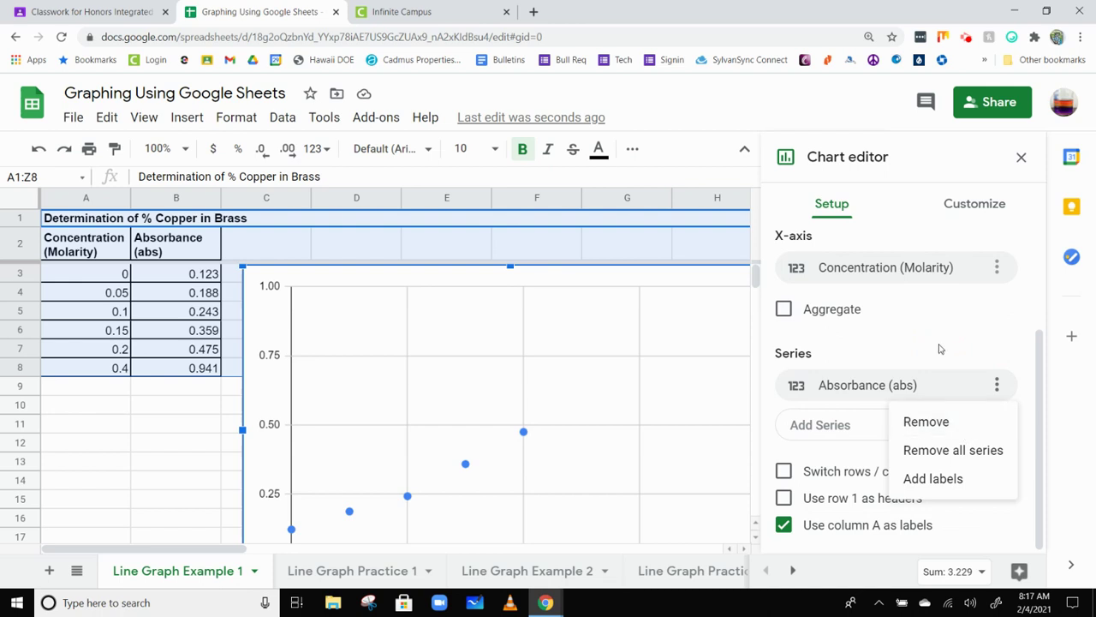
click(939, 348)
scroll(942, 360, up, 2)
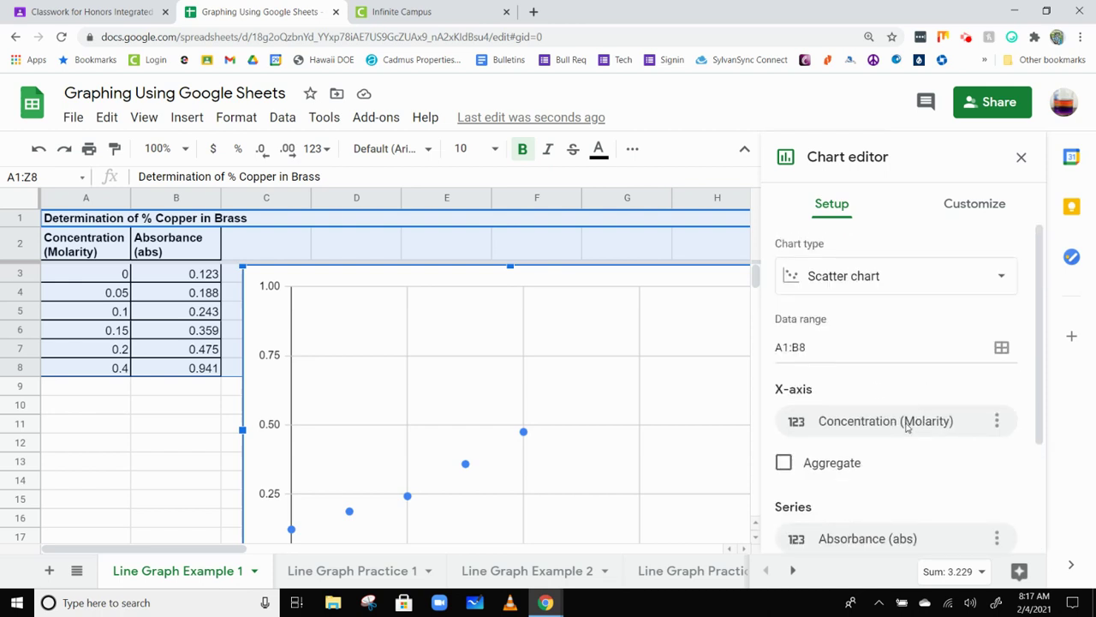
scroll(908, 425, down, 3)
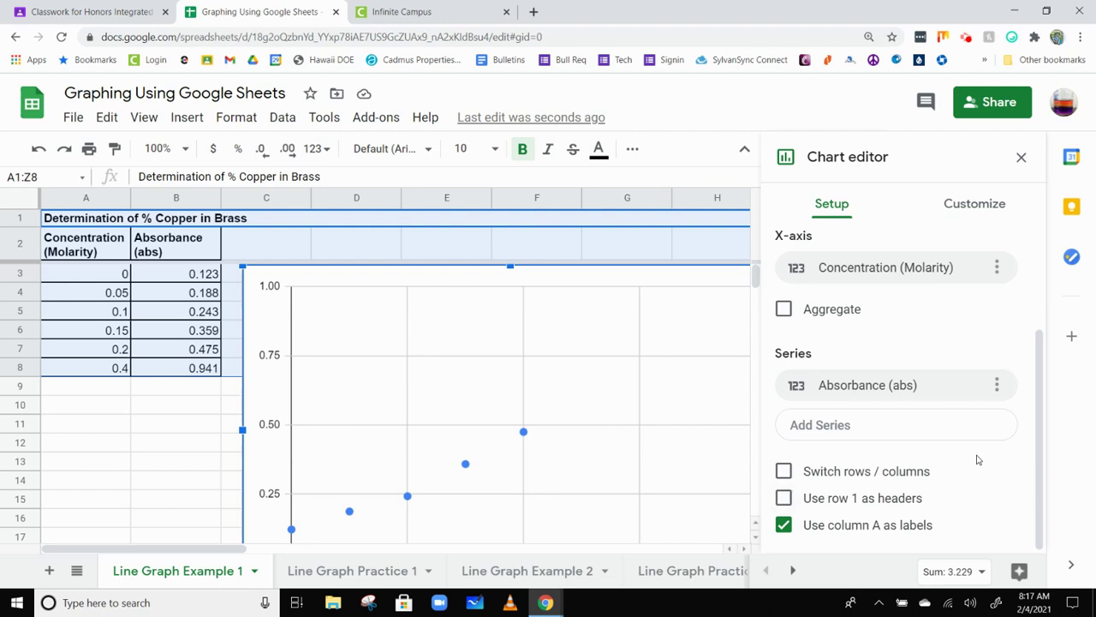
scroll(979, 450, up, 3)
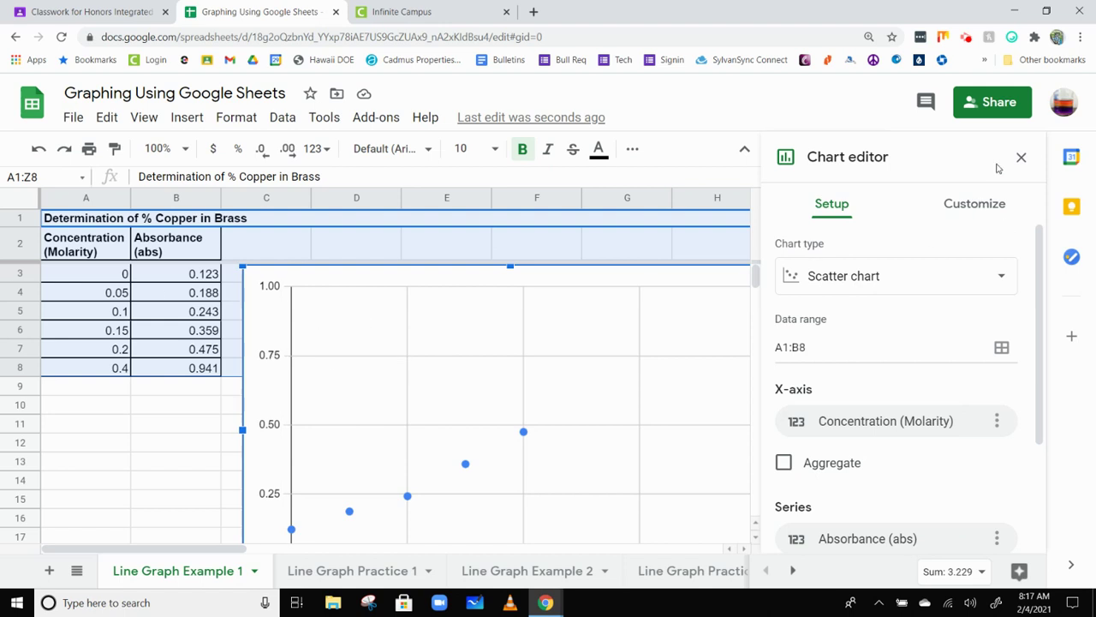
Replace the scatter chart with a new one built from A2:B8 and move it beside the table so the data stays uncovered
click(1020, 157)
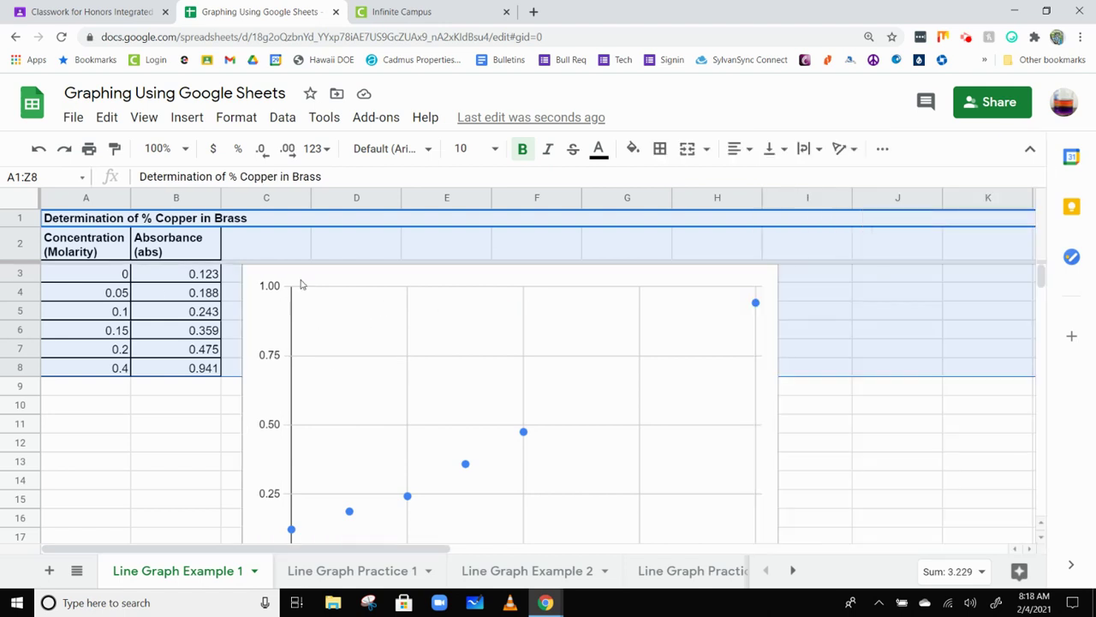
key(Delete)
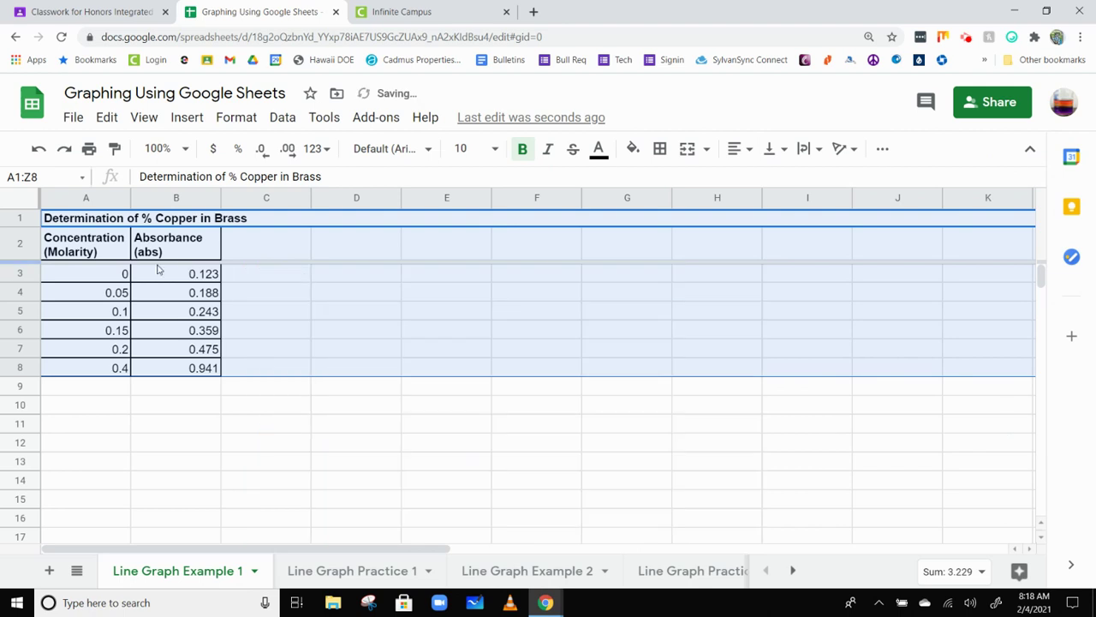
click(90, 251)
drag(90, 251, 171, 370)
click(882, 148)
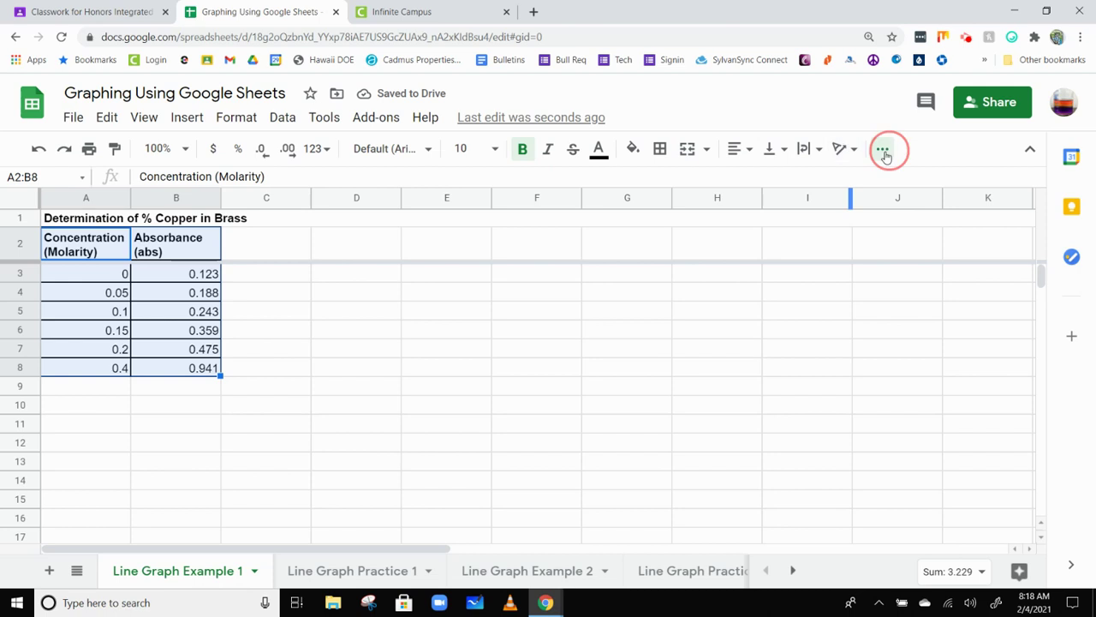
click(807, 183)
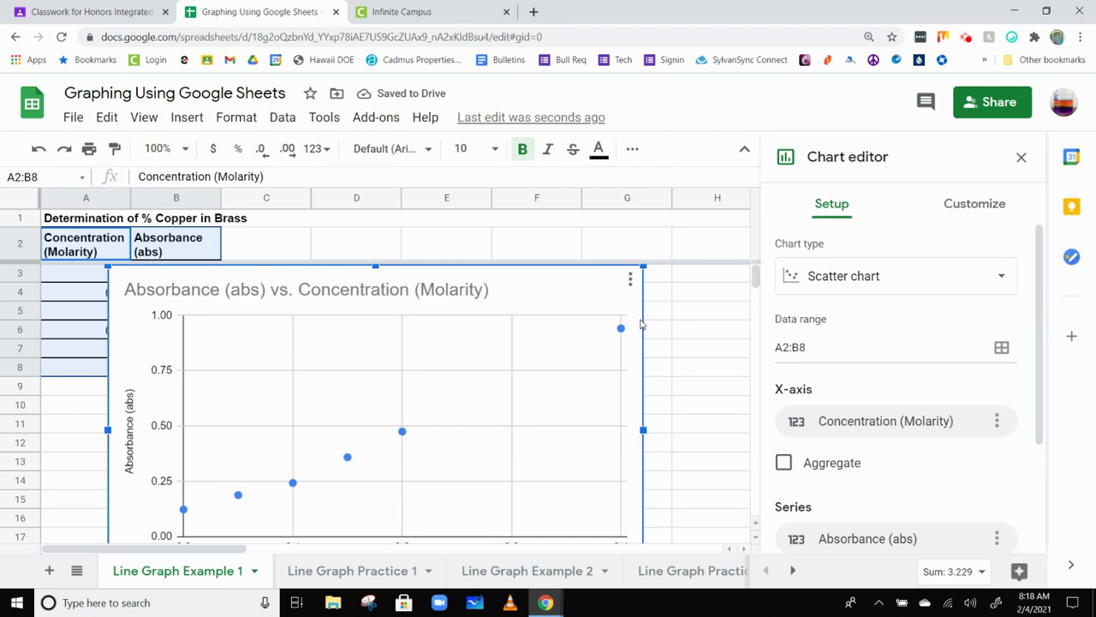
drag(635, 328, 740, 291)
drag(648, 277, 677, 277)
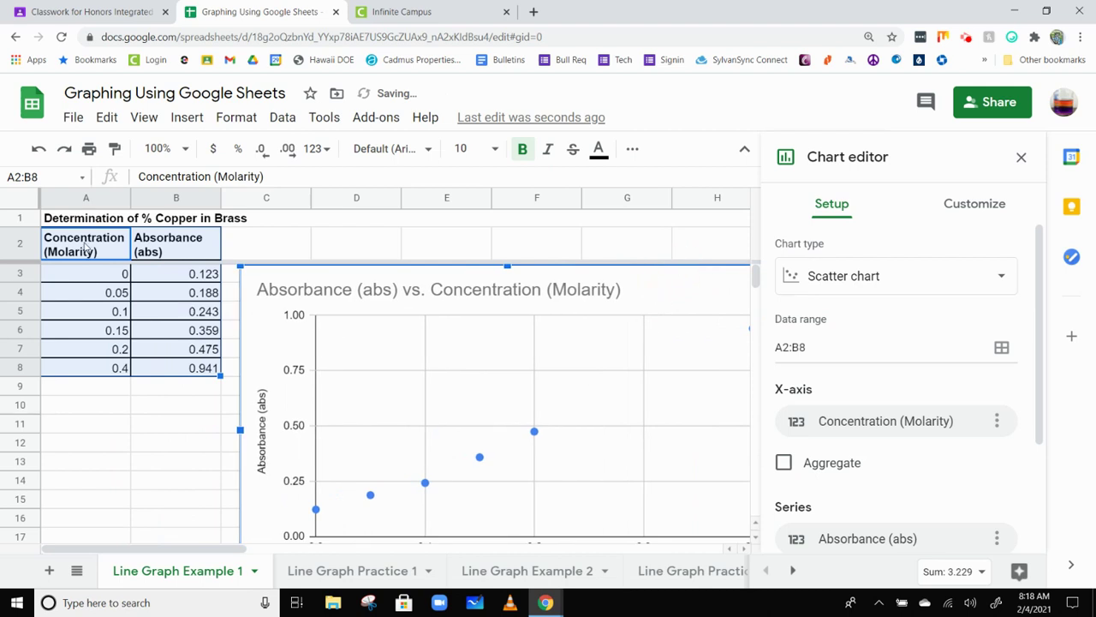
Compare the Concentration and Absorbance column headers in A2:B2 with the new chart's title and axis titles
click(86, 247)
click(159, 252)
click(74, 247)
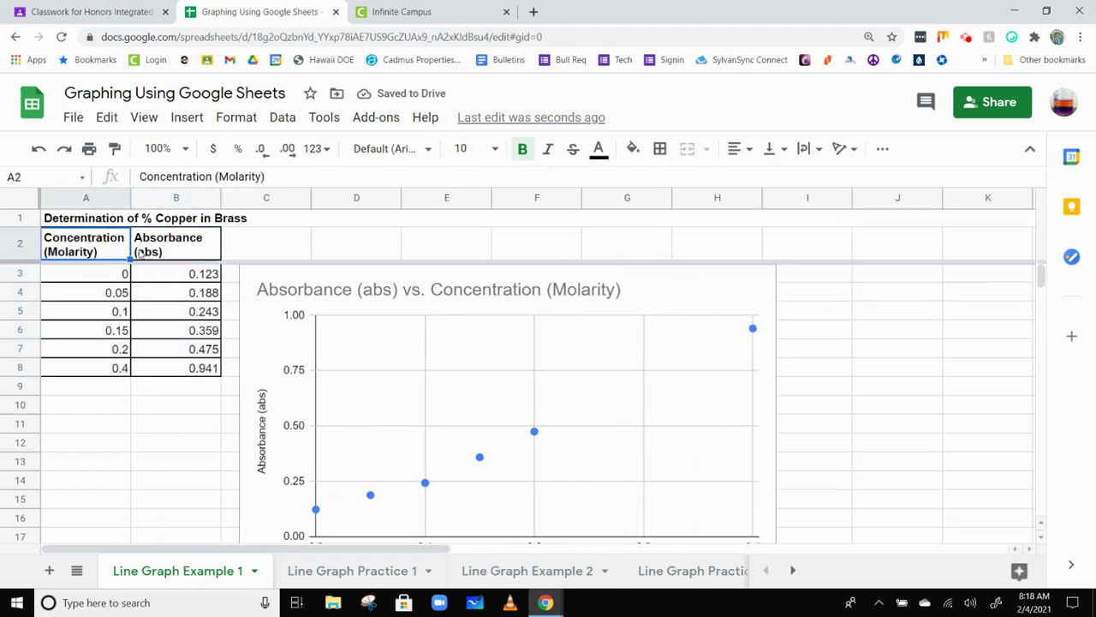
click(79, 247)
click(176, 248)
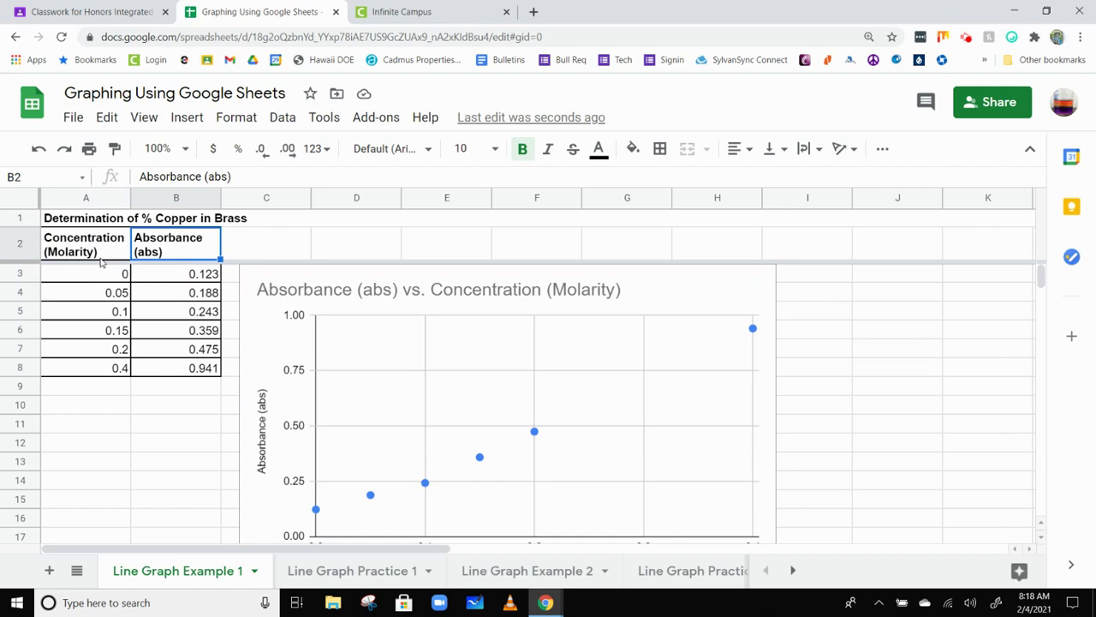
drag(101, 257, 171, 368)
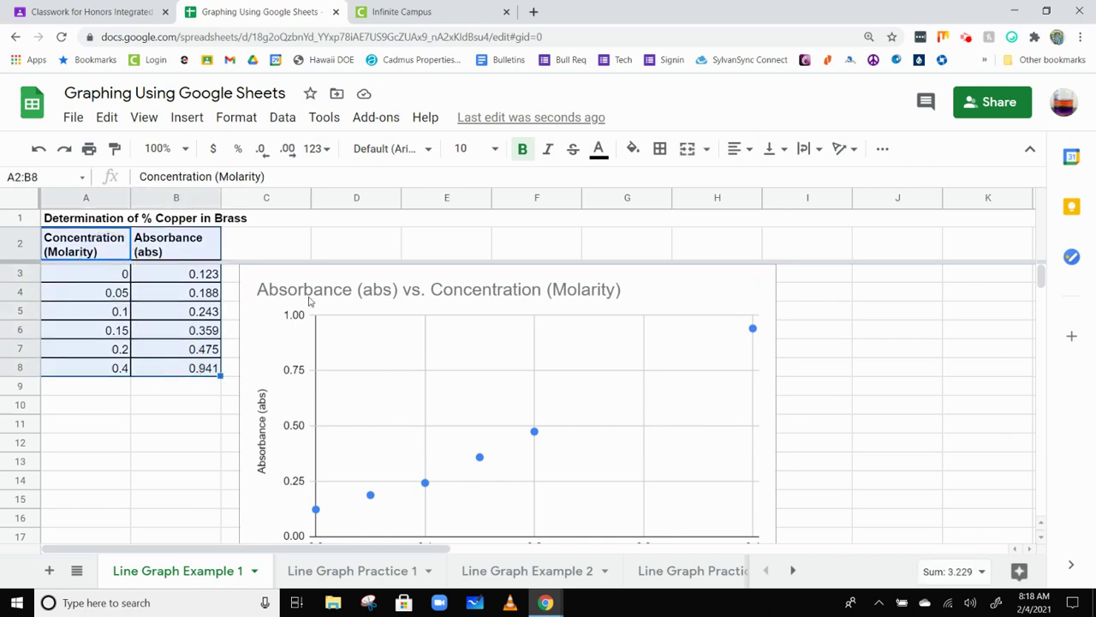
click(310, 300)
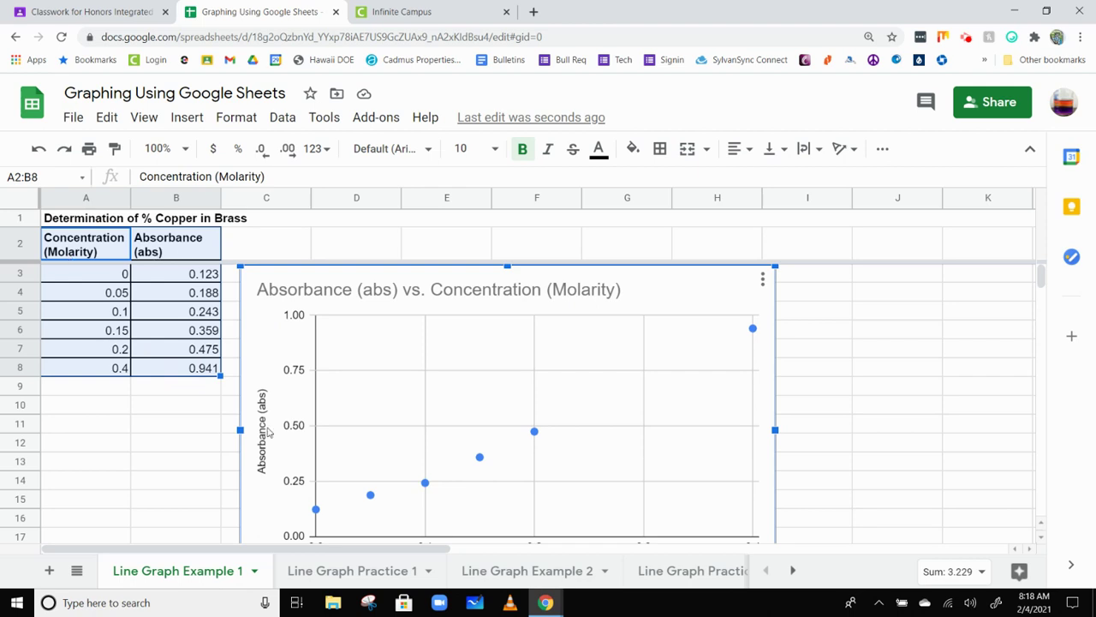
scroll(276, 428, down, 1)
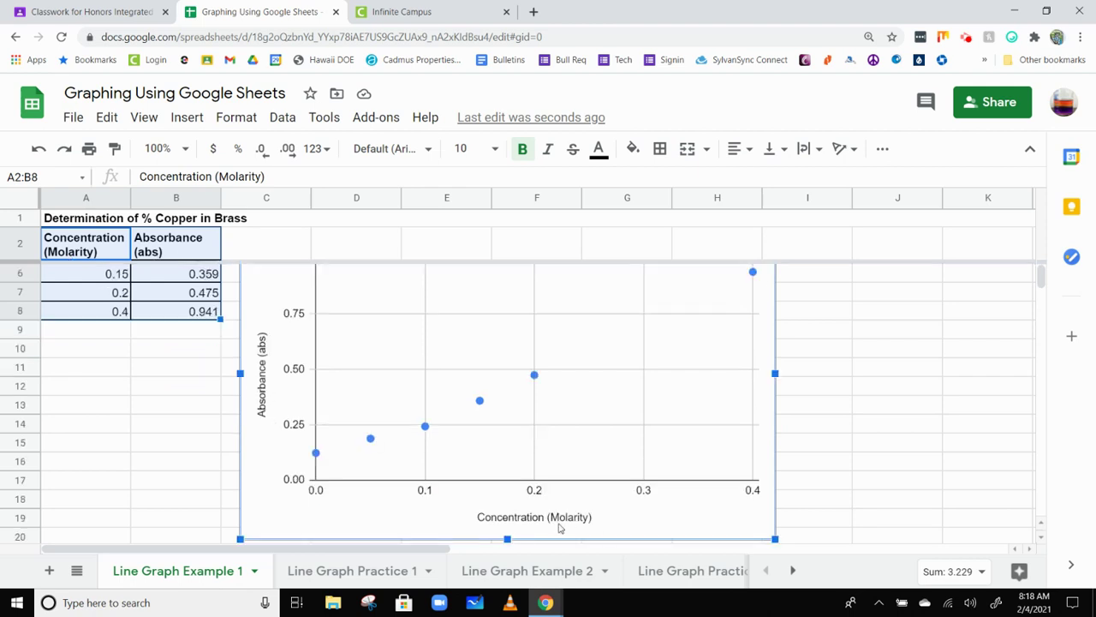
scroll(561, 527, up, 1)
scroll(578, 443, down, 1)
scroll(580, 399, up, 1)
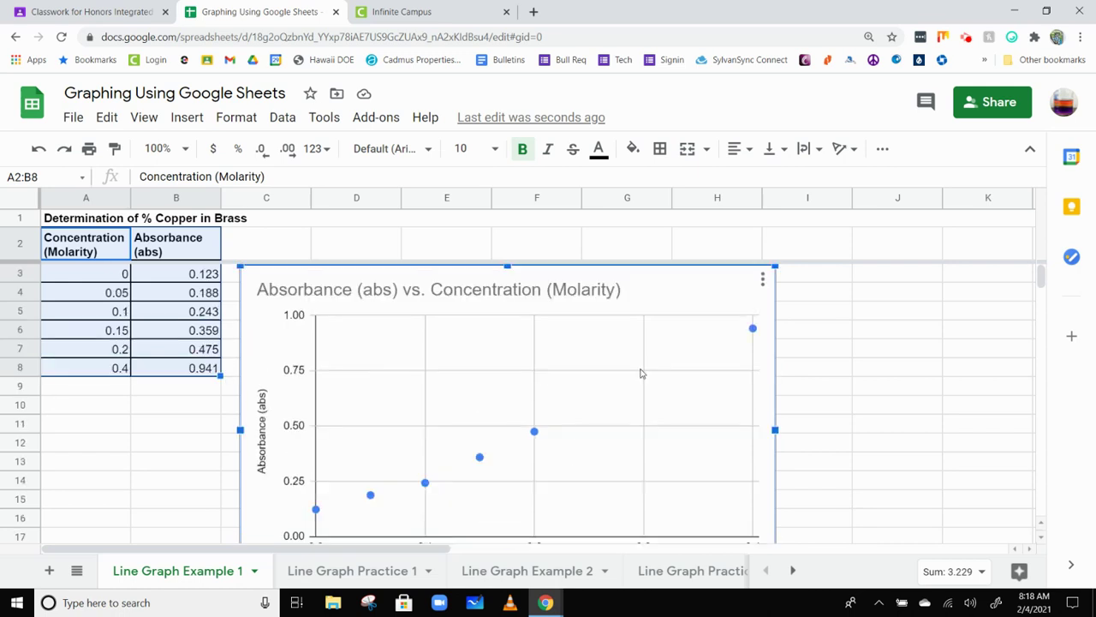
View the settings for the chart title and the vertical axis title, and close the chart editor
double_click(653, 299)
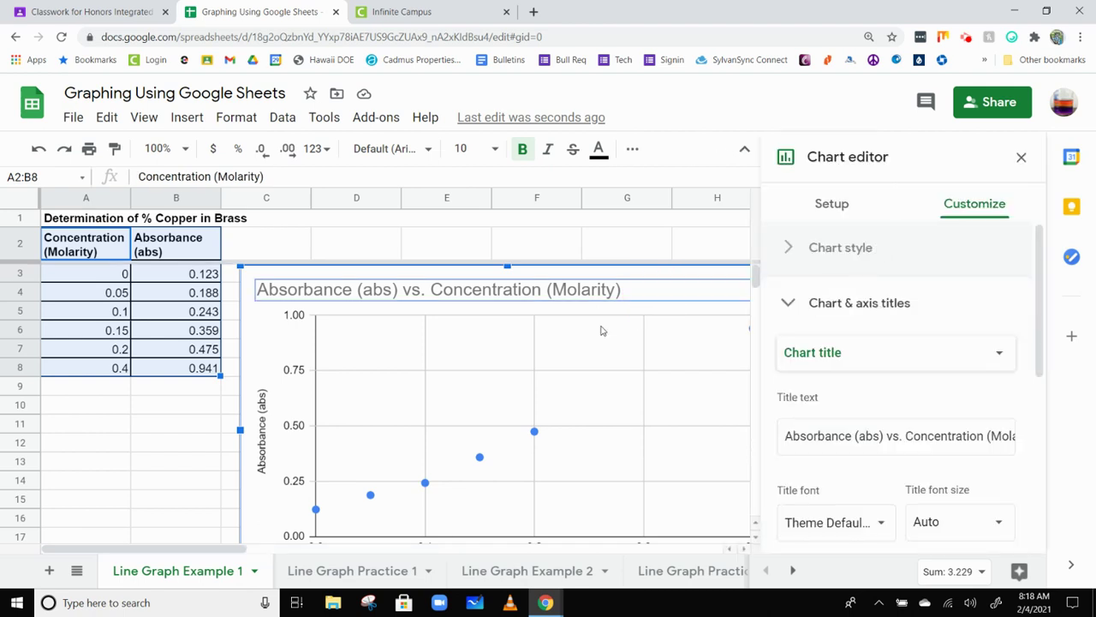
click(261, 322)
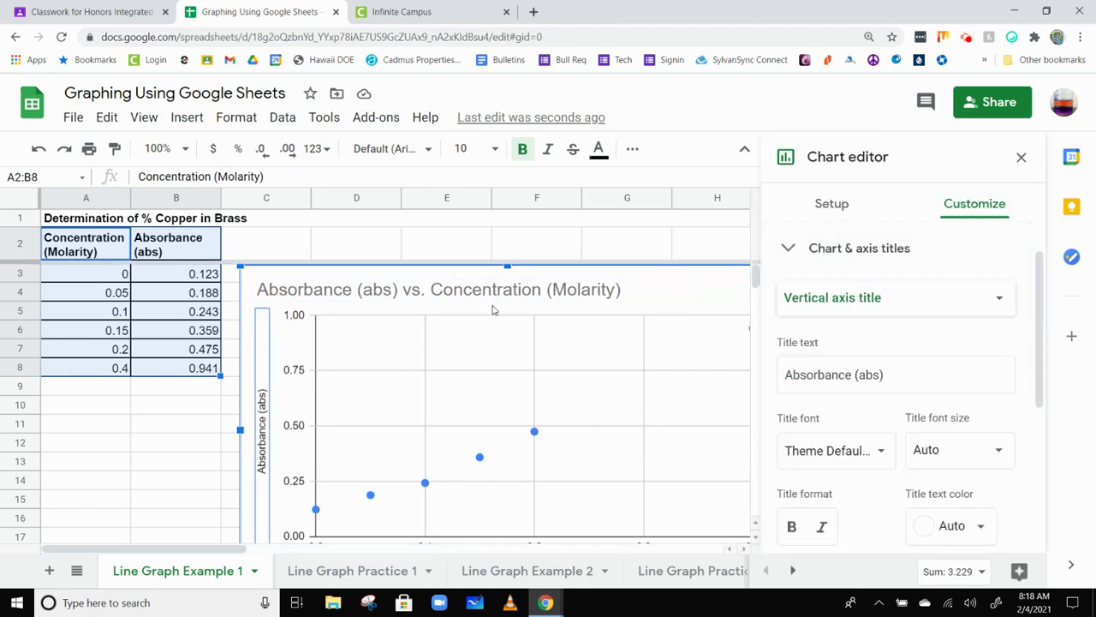
click(1021, 156)
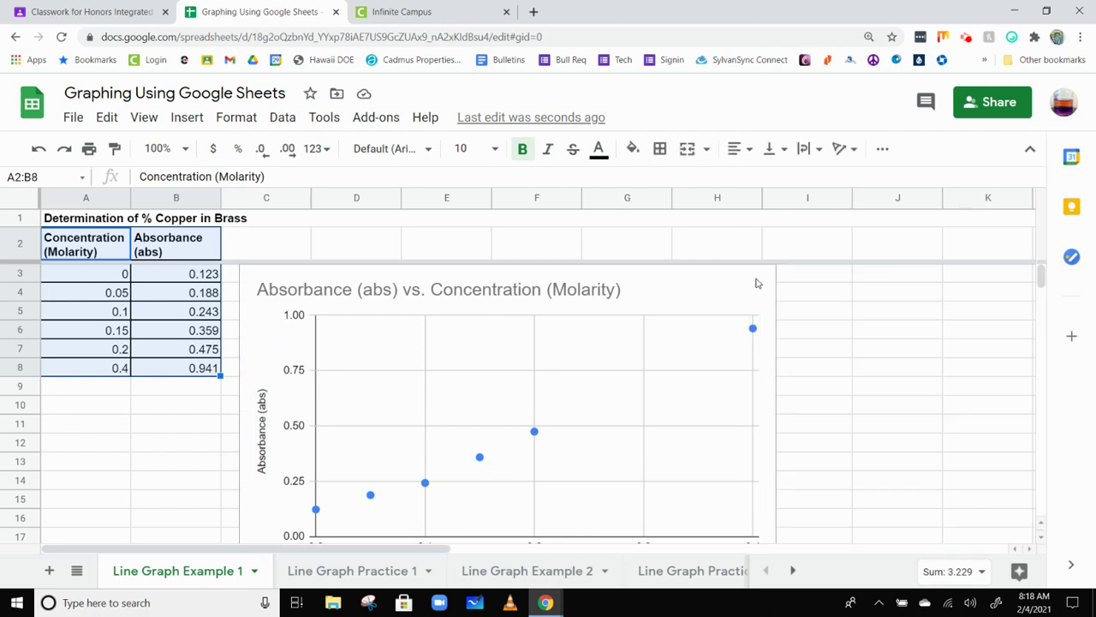
Reopen the chart for editing and review its chart type, data range, X-axis and series setup
click(757, 282)
click(762, 279)
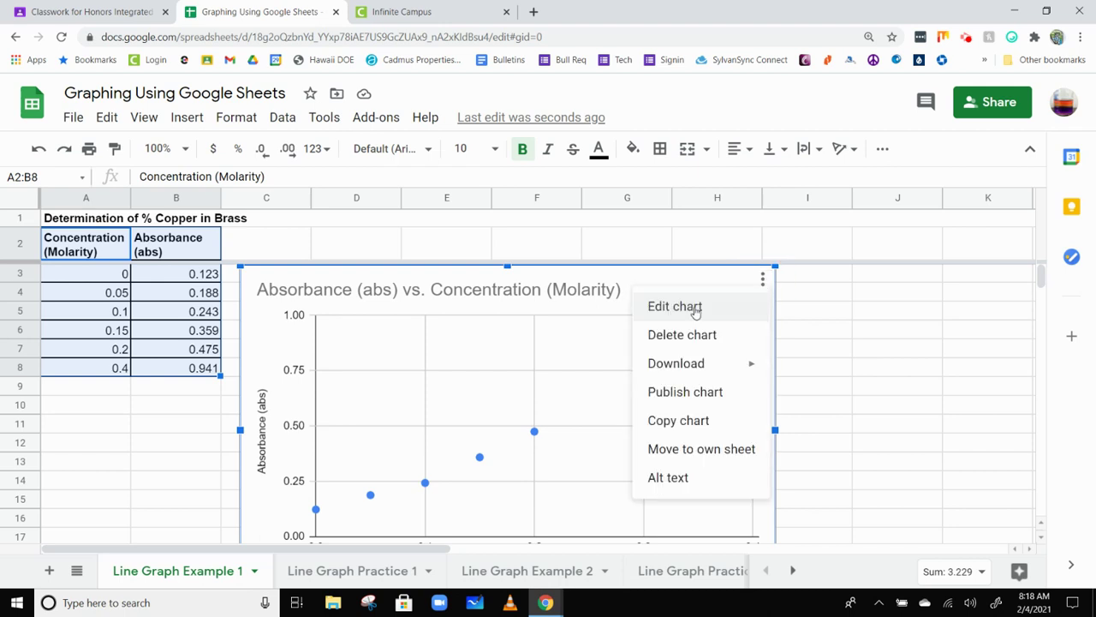
click(659, 282)
double_click(660, 283)
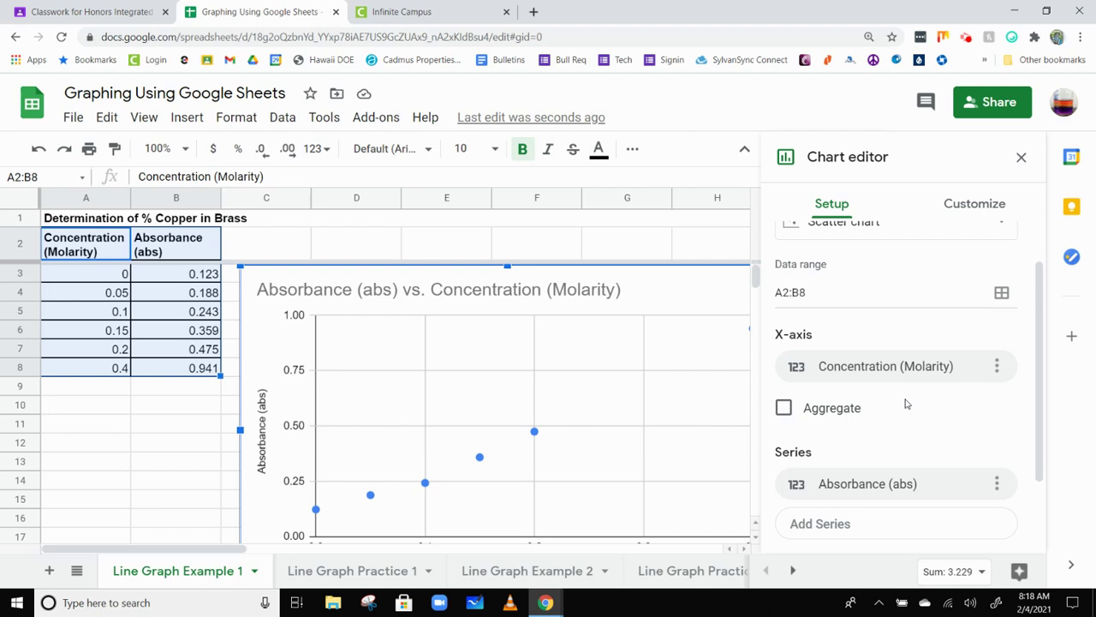
scroll(907, 404, down, 2)
scroll(910, 389, up, 3)
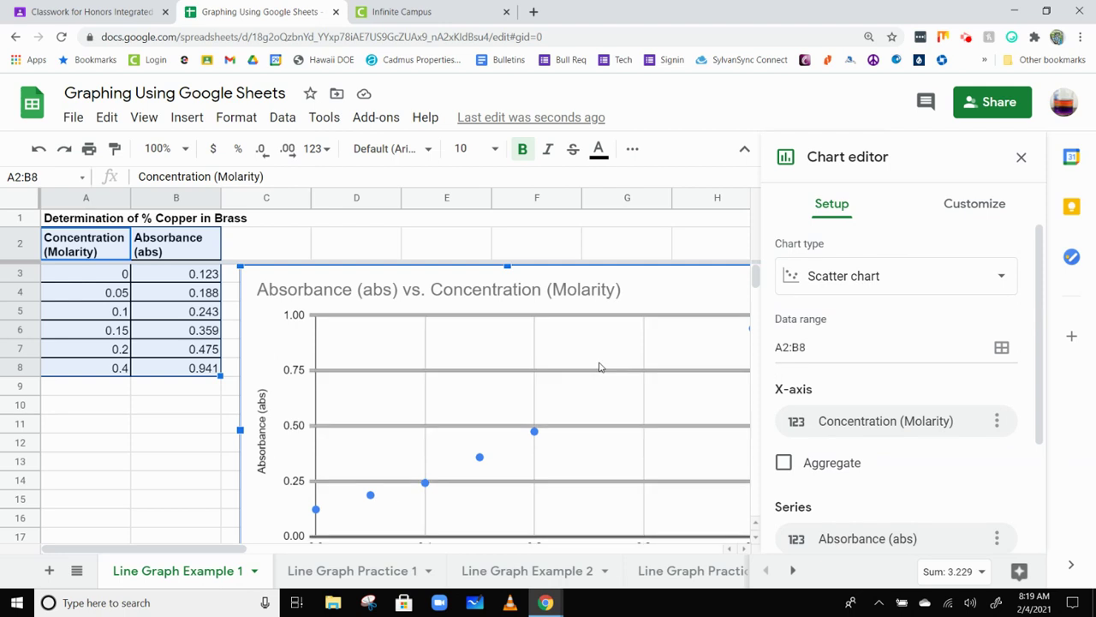
Set the chart title to "Determination of % Copper in Brass"
click(984, 212)
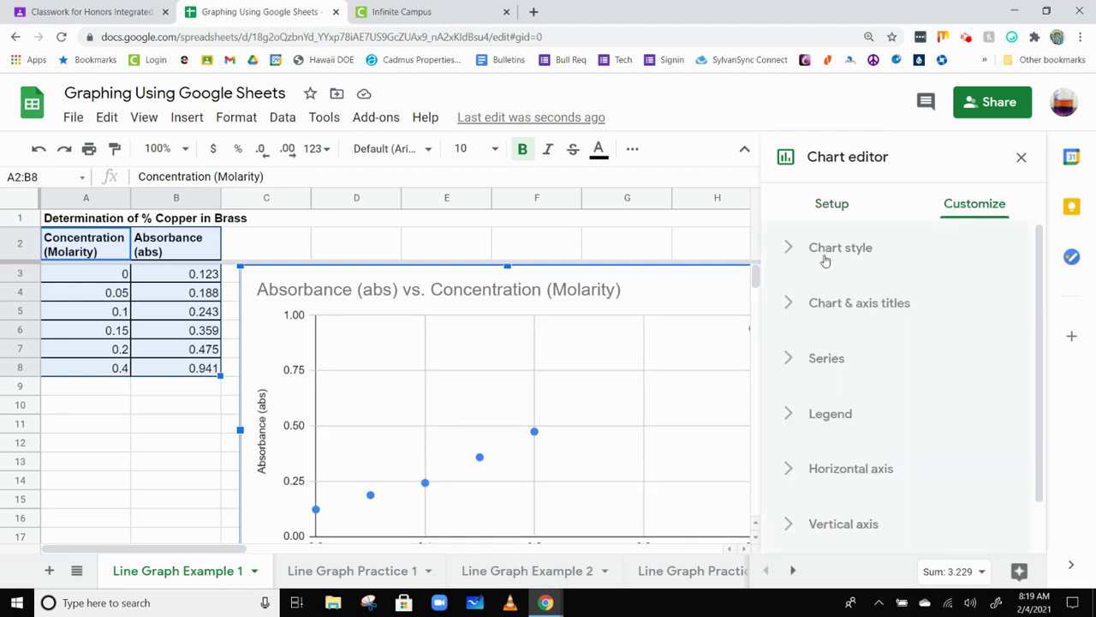
click(869, 316)
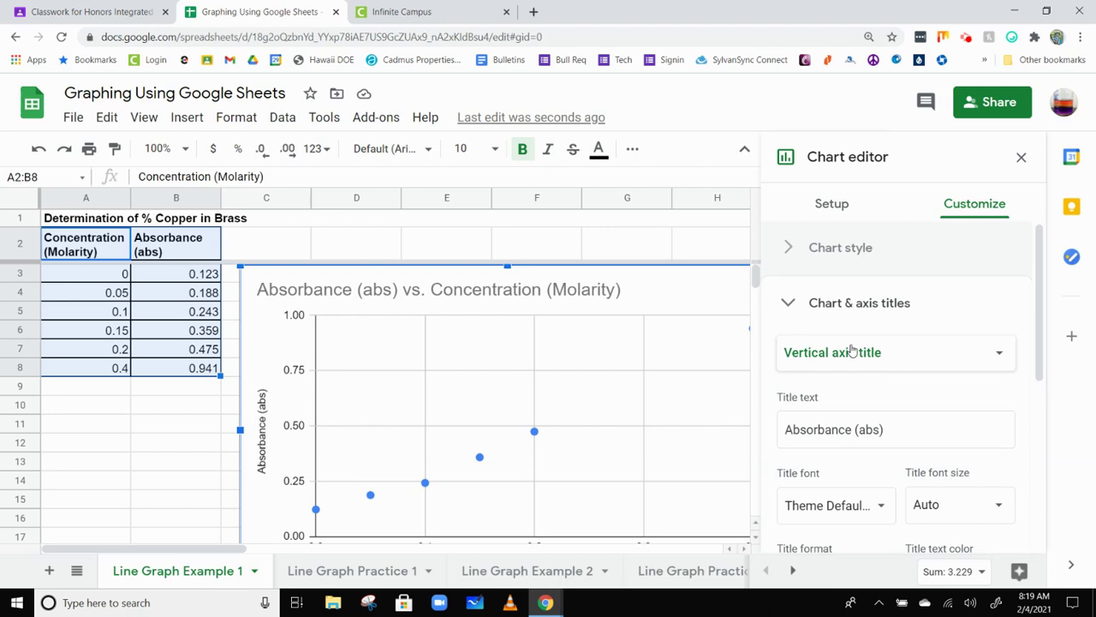
click(882, 356)
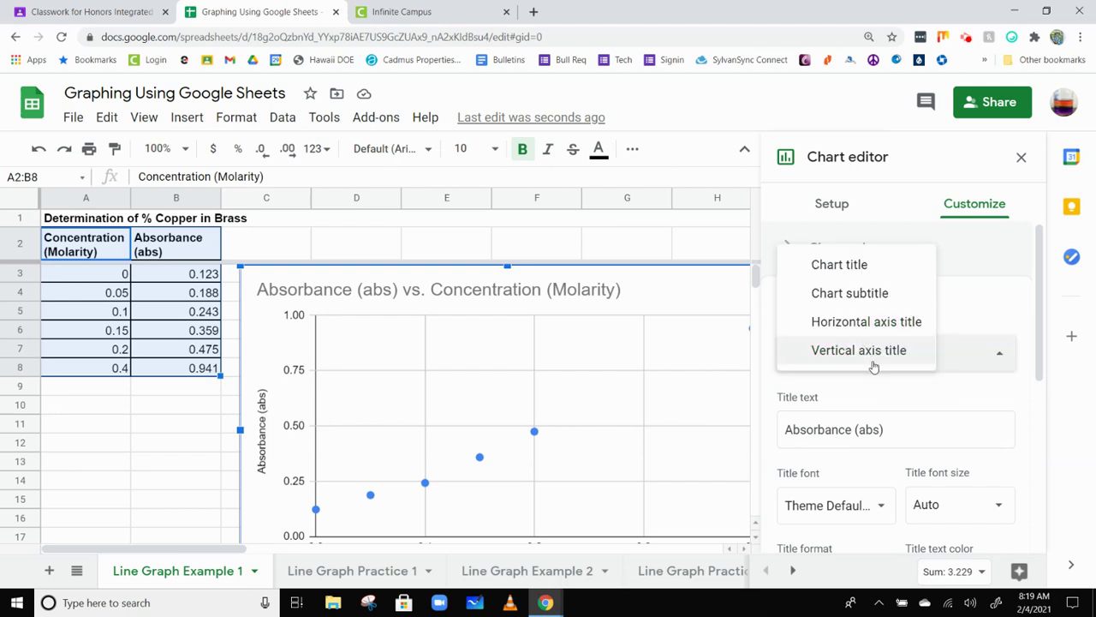
click(871, 265)
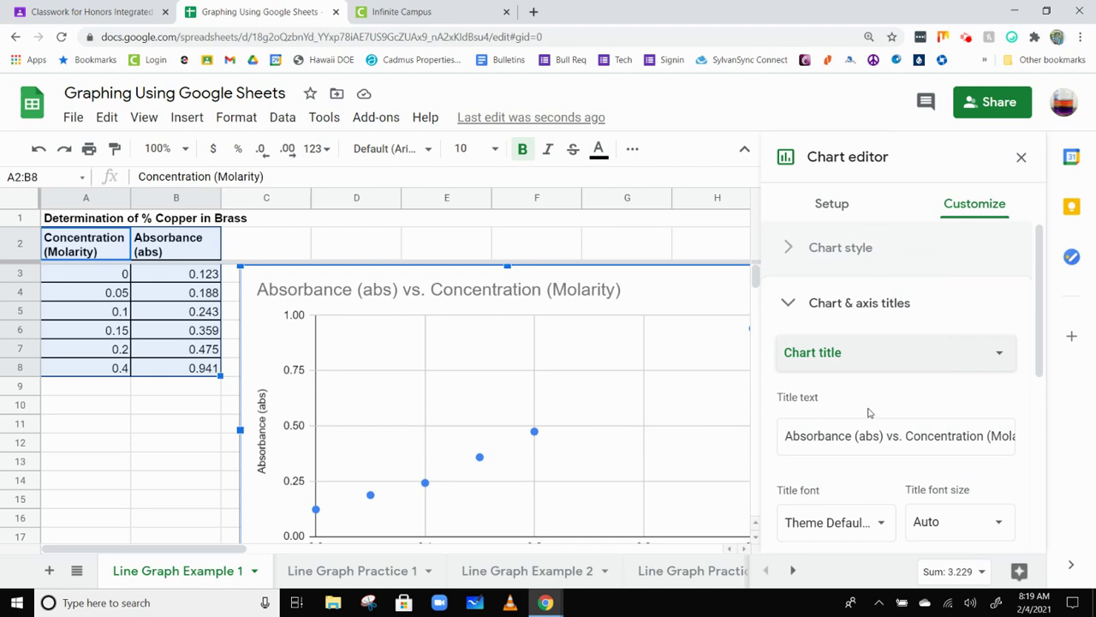
scroll(796, 383, down, 2)
click(895, 294)
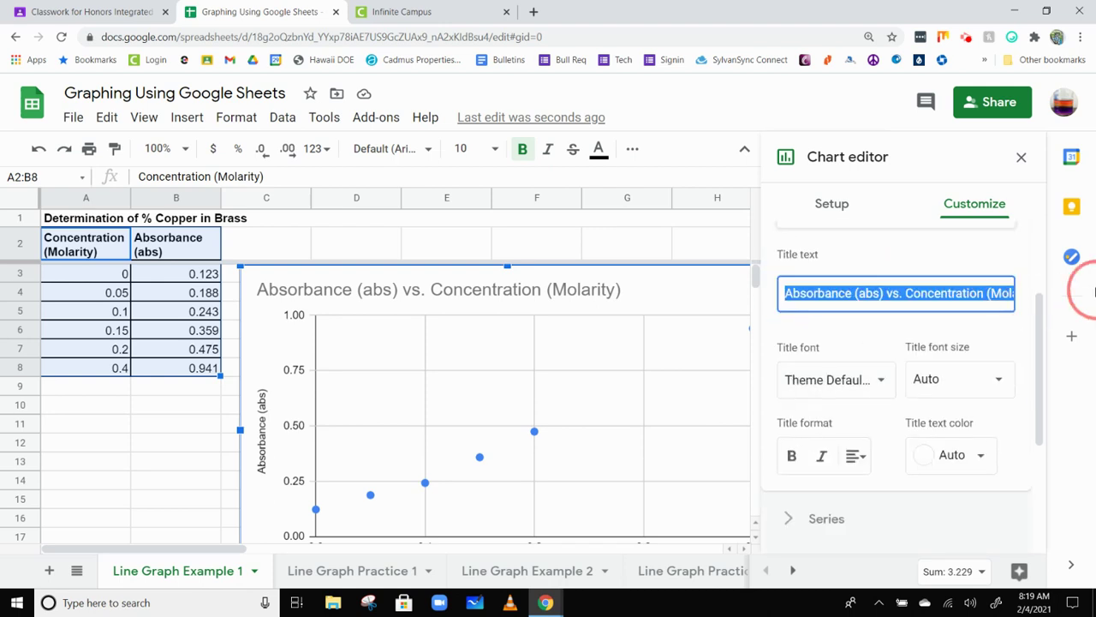
text(Det)
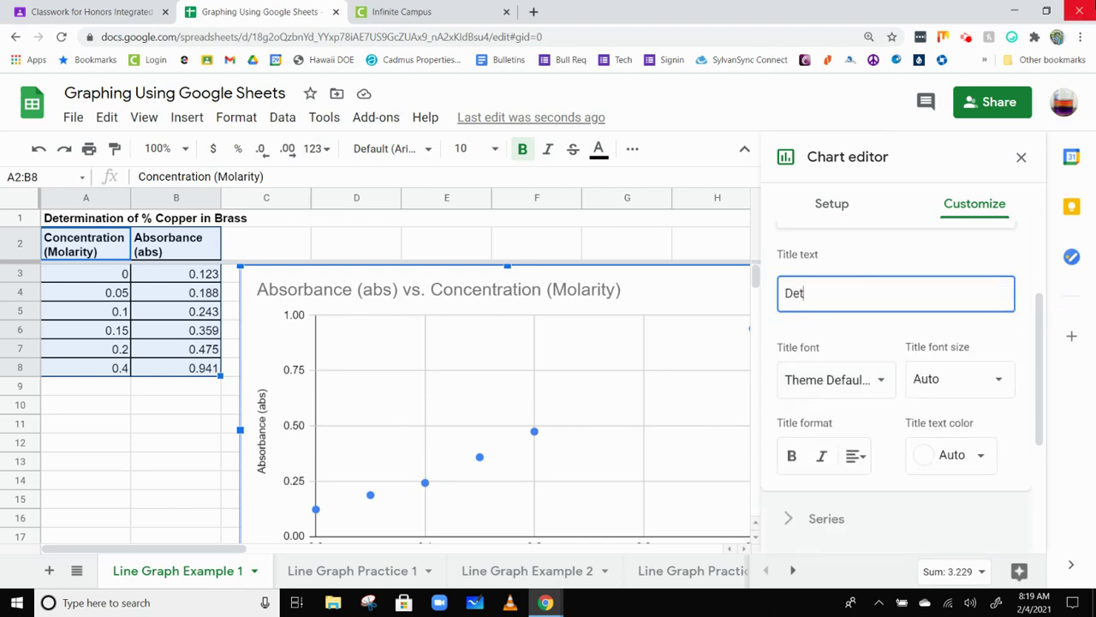
text(ermination of)
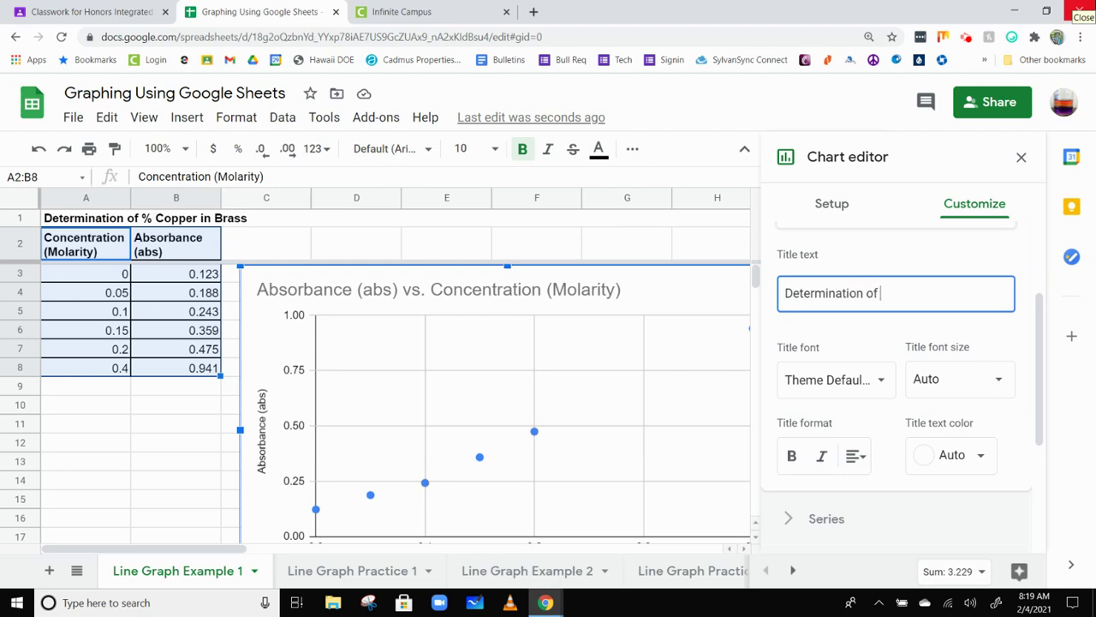
text( % )
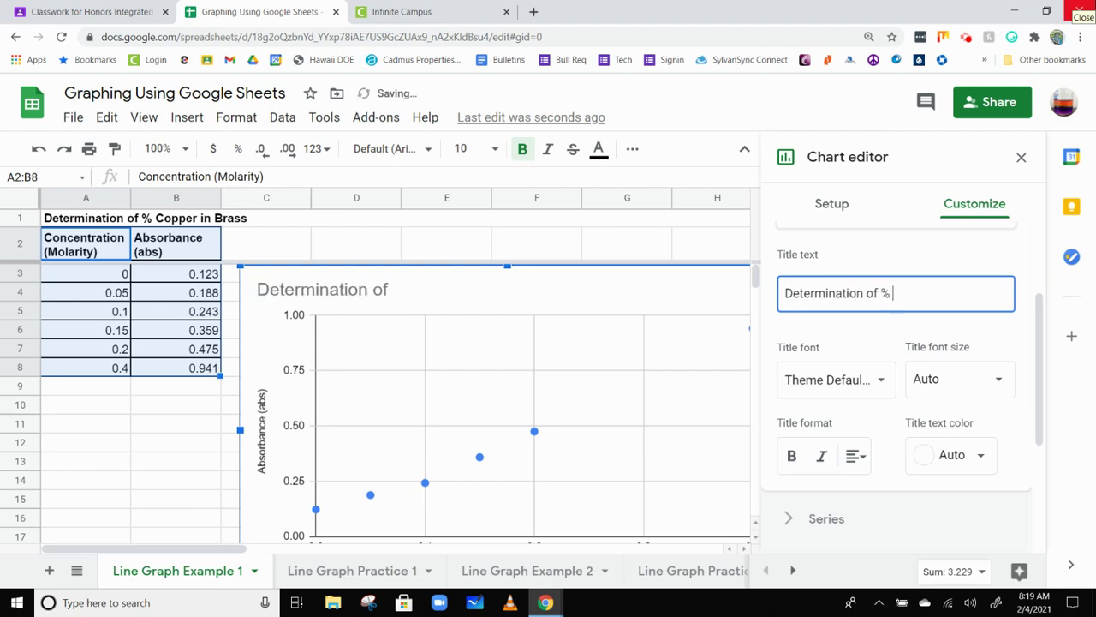
text(Copper in Brass)
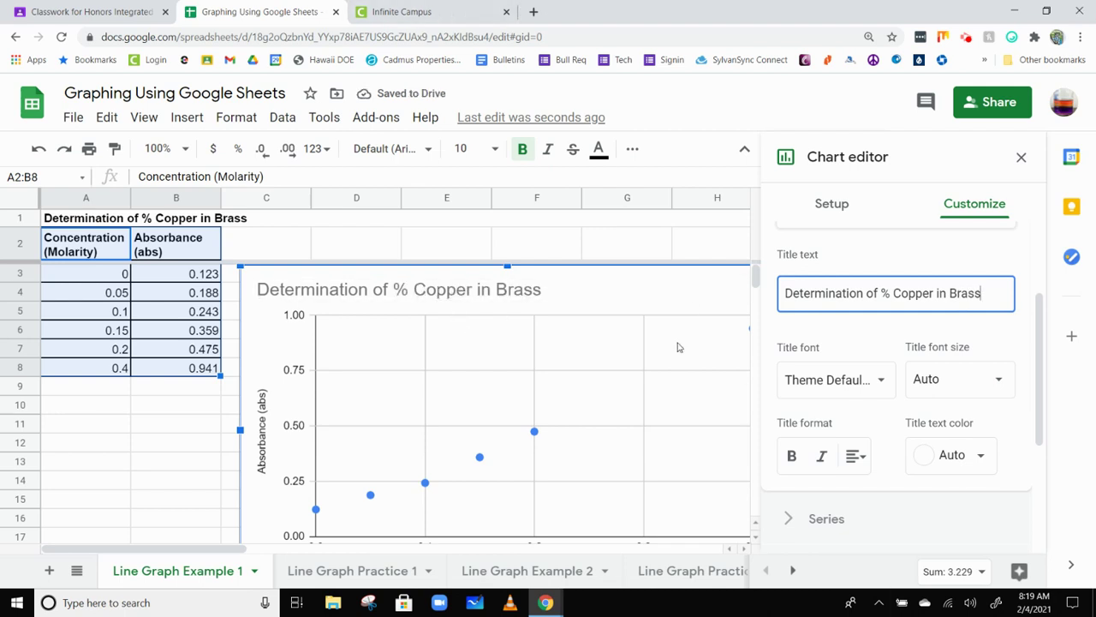
Center the chart title and set its text color to red
click(854, 455)
click(884, 487)
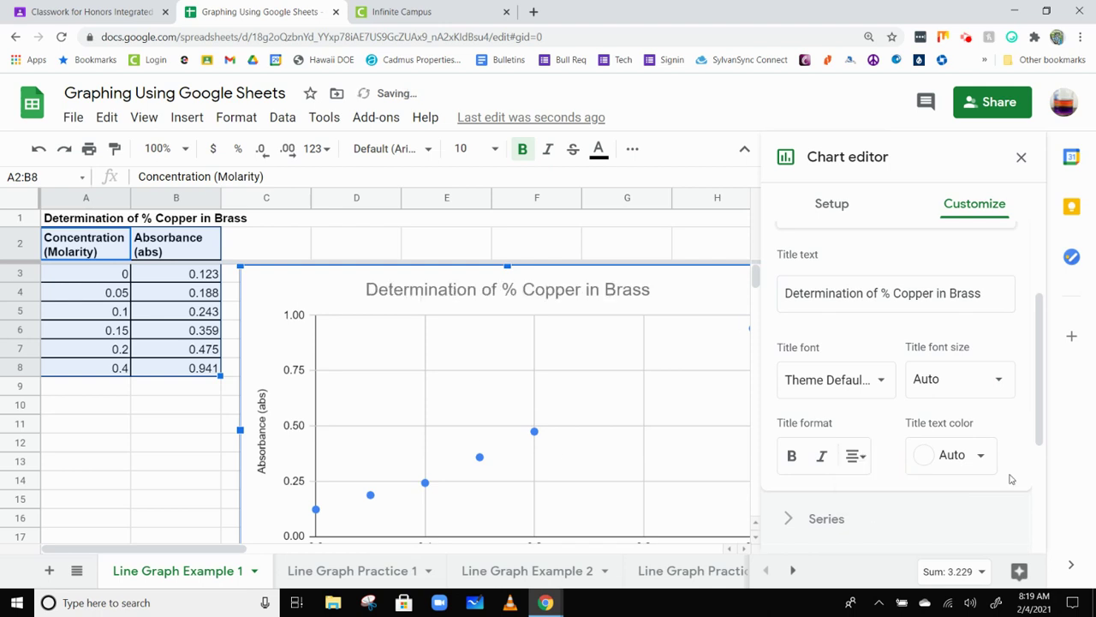
click(958, 456)
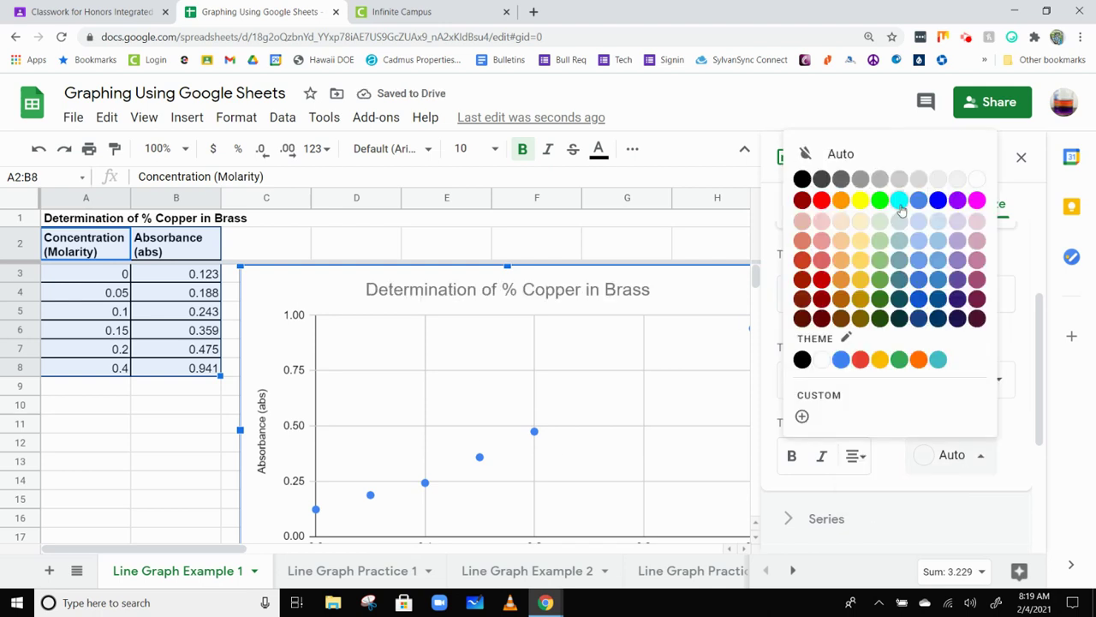
click(938, 200)
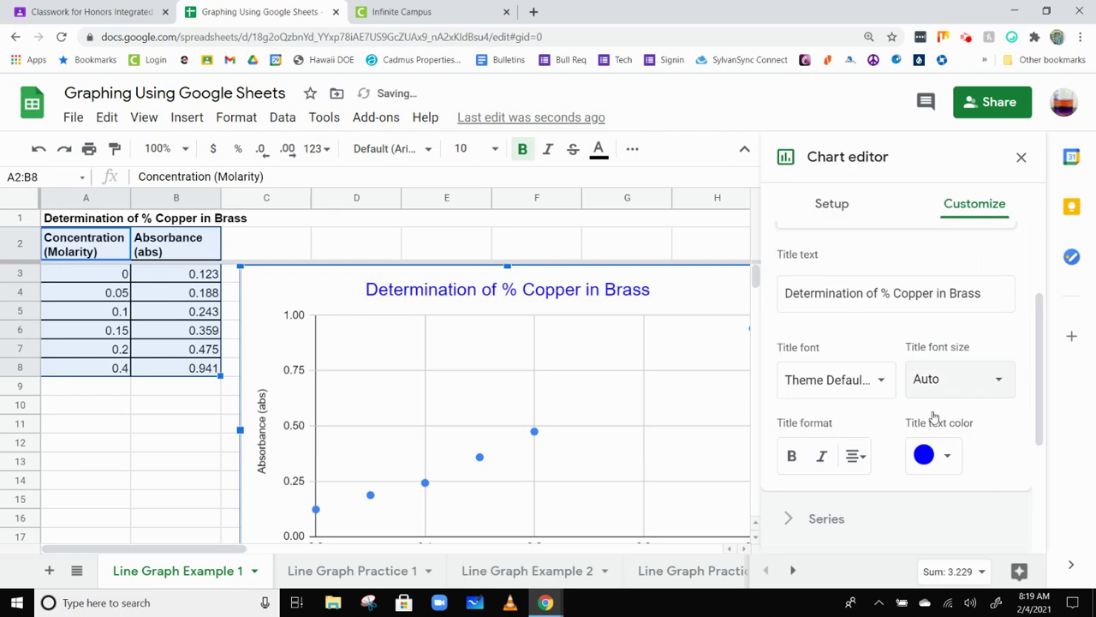
click(942, 456)
click(786, 200)
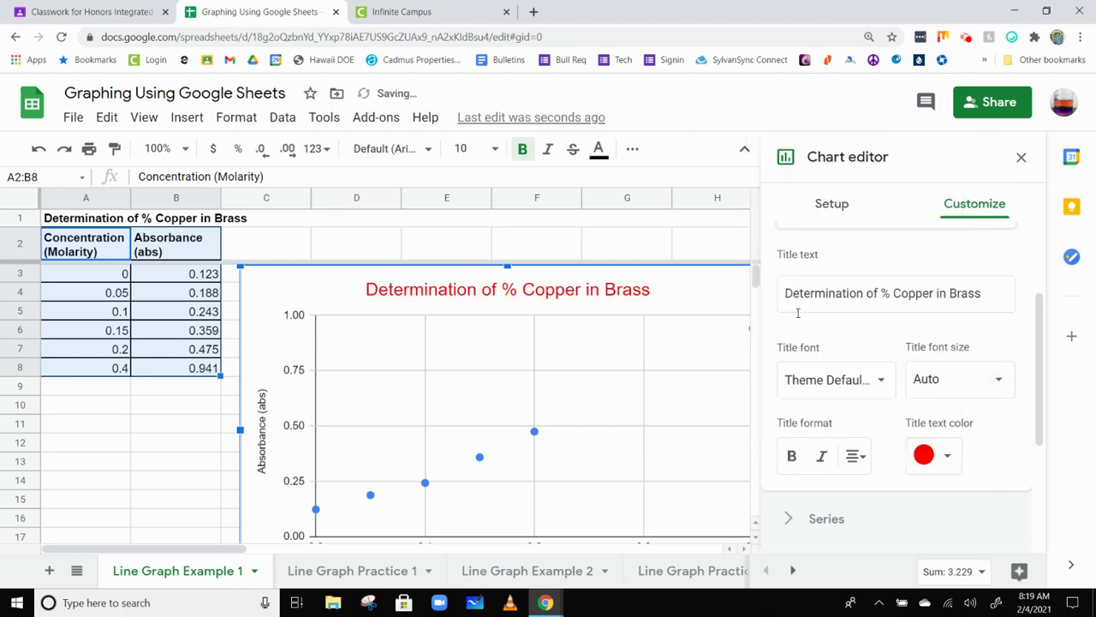
Set the chart title's font to Wide
click(926, 380)
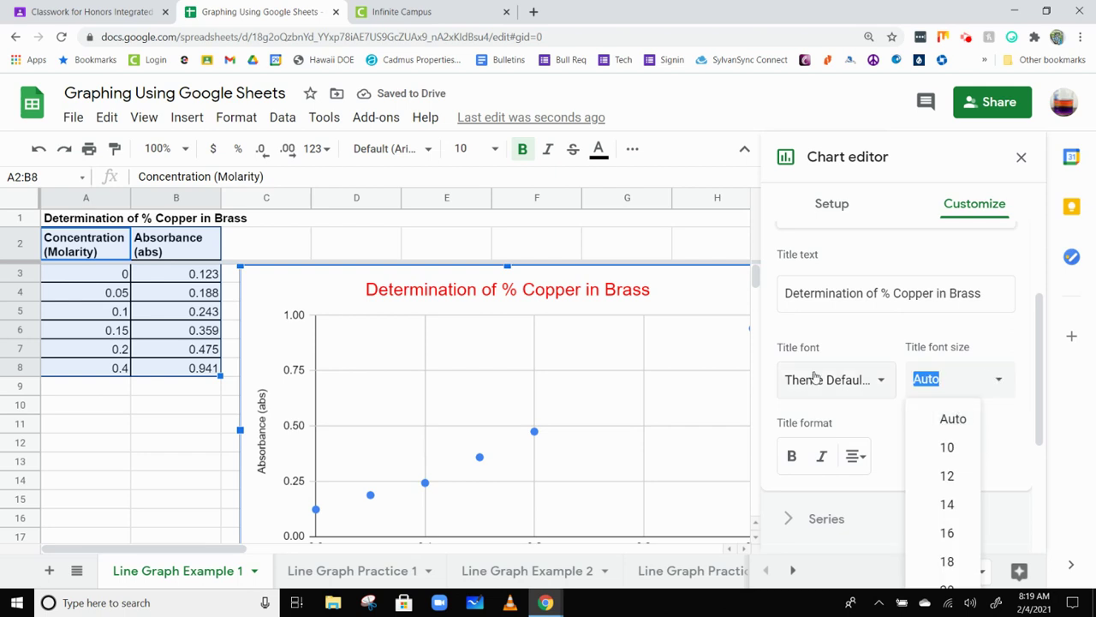
click(878, 383)
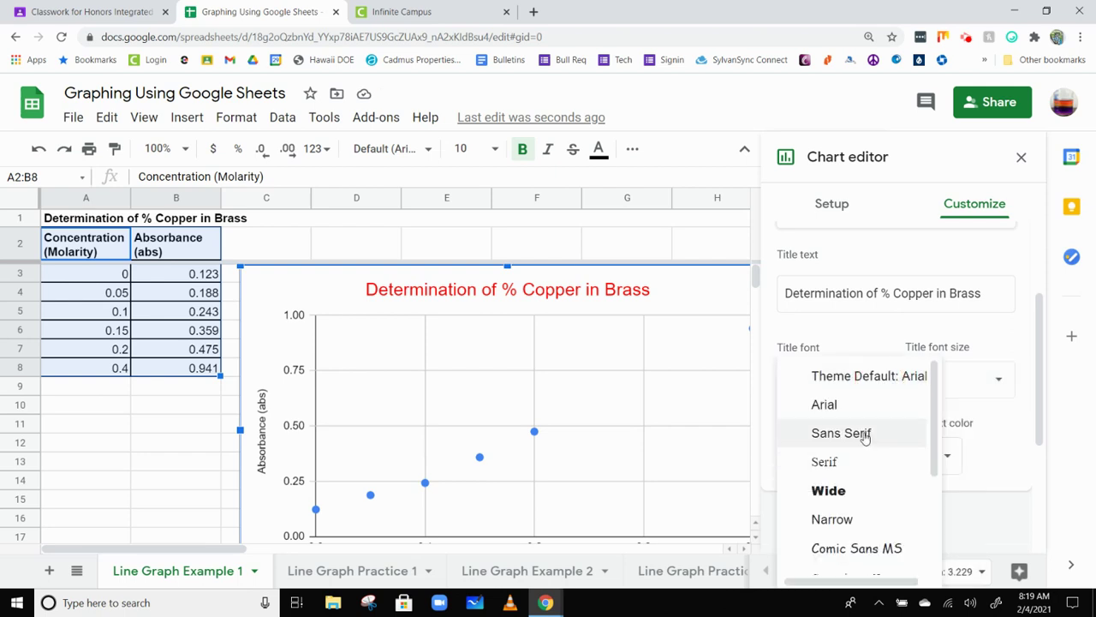
click(868, 488)
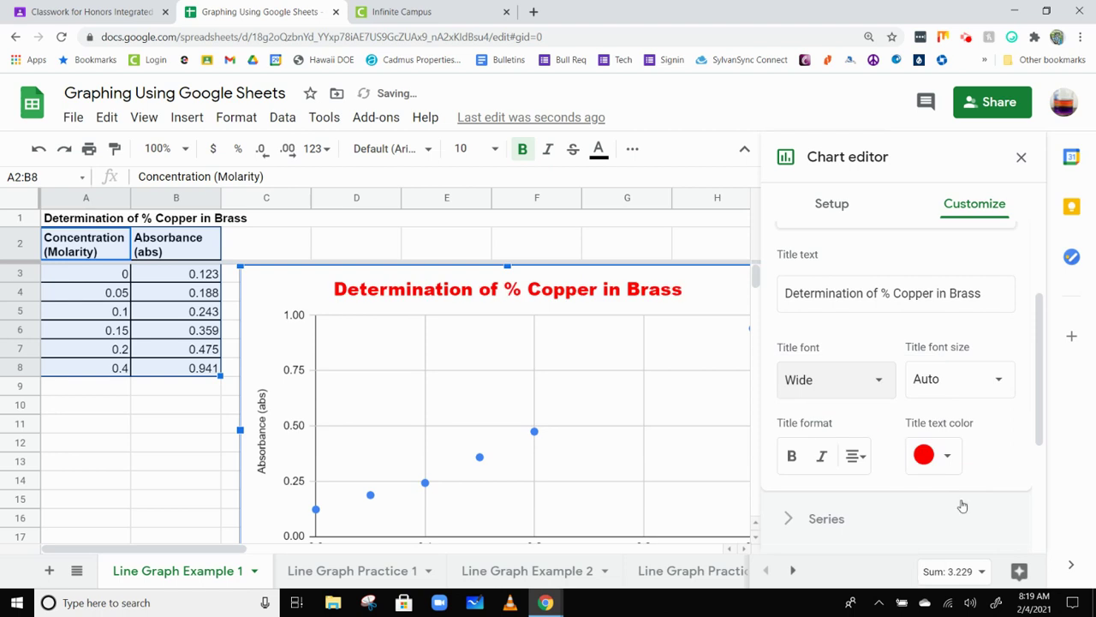
View the text and formatting settings of the vertical axis title
scroll(856, 369, up, 2)
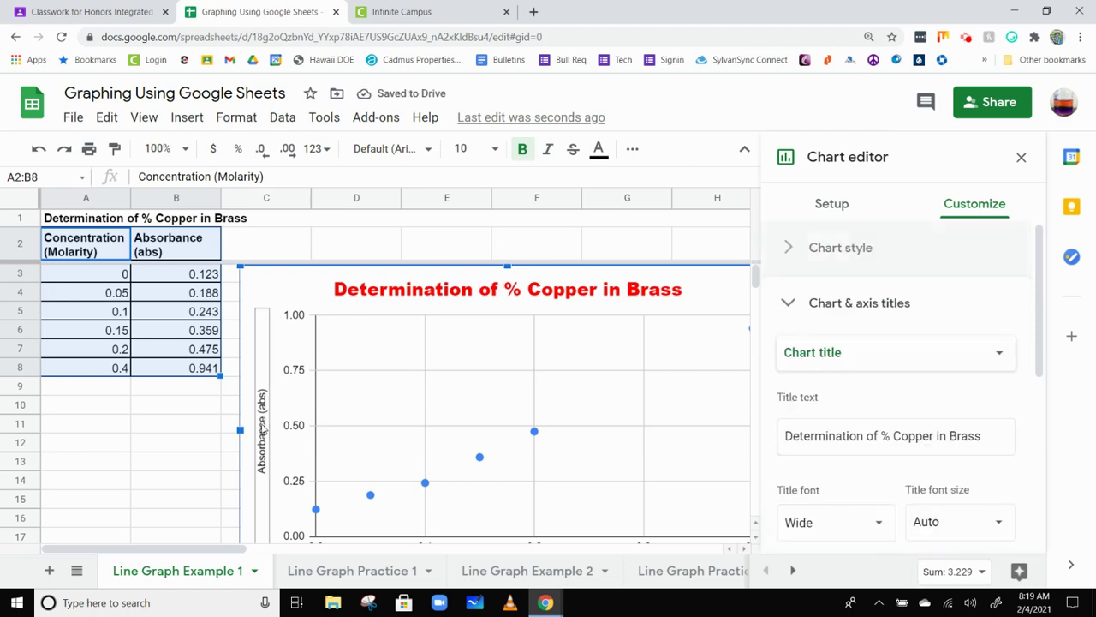
click(852, 352)
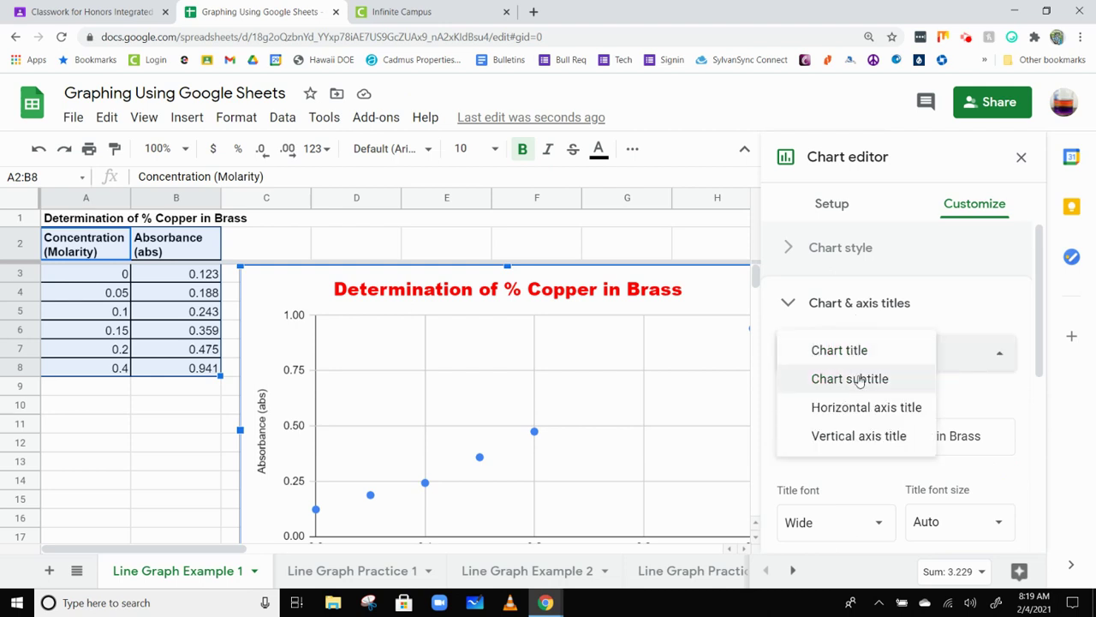
click(865, 435)
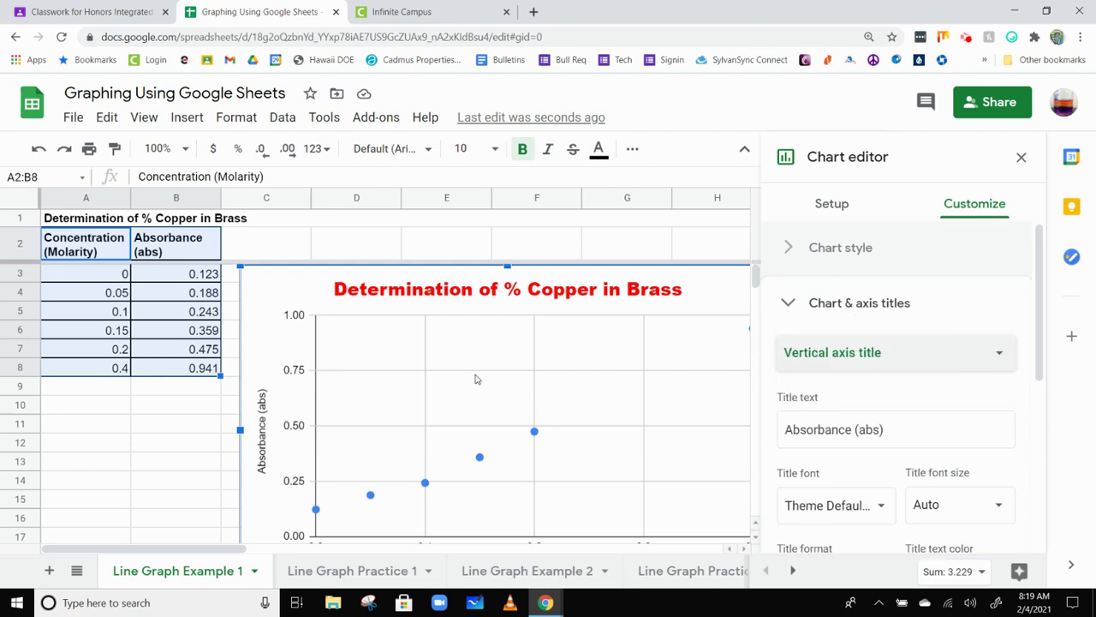
scroll(789, 417, down, 2)
click(891, 358)
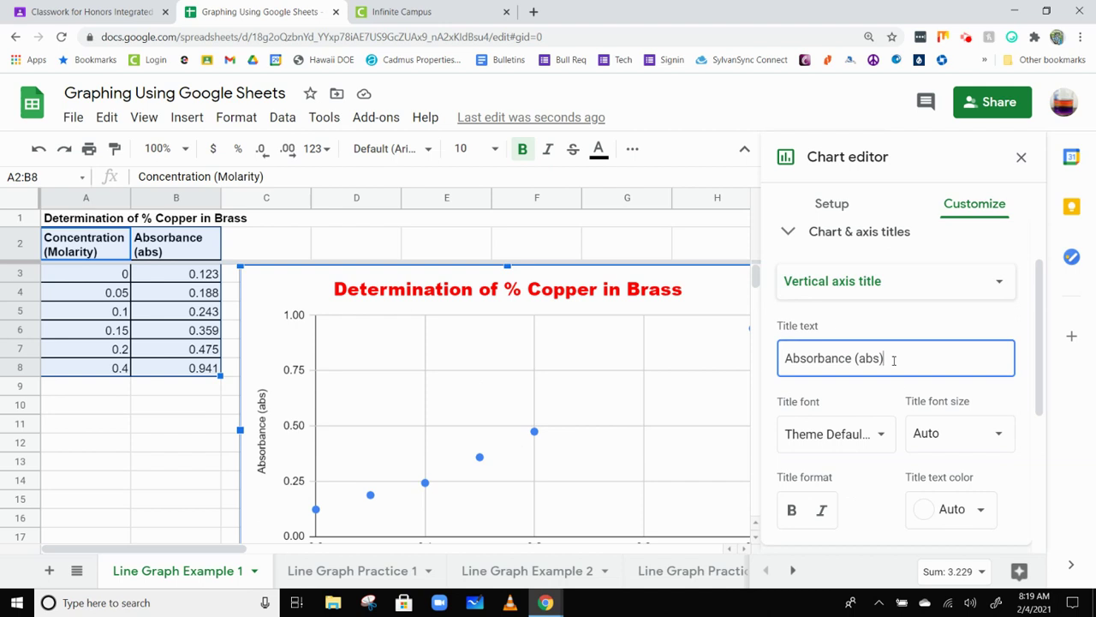
drag(883, 358, 767, 360)
scroll(885, 457, down, 1)
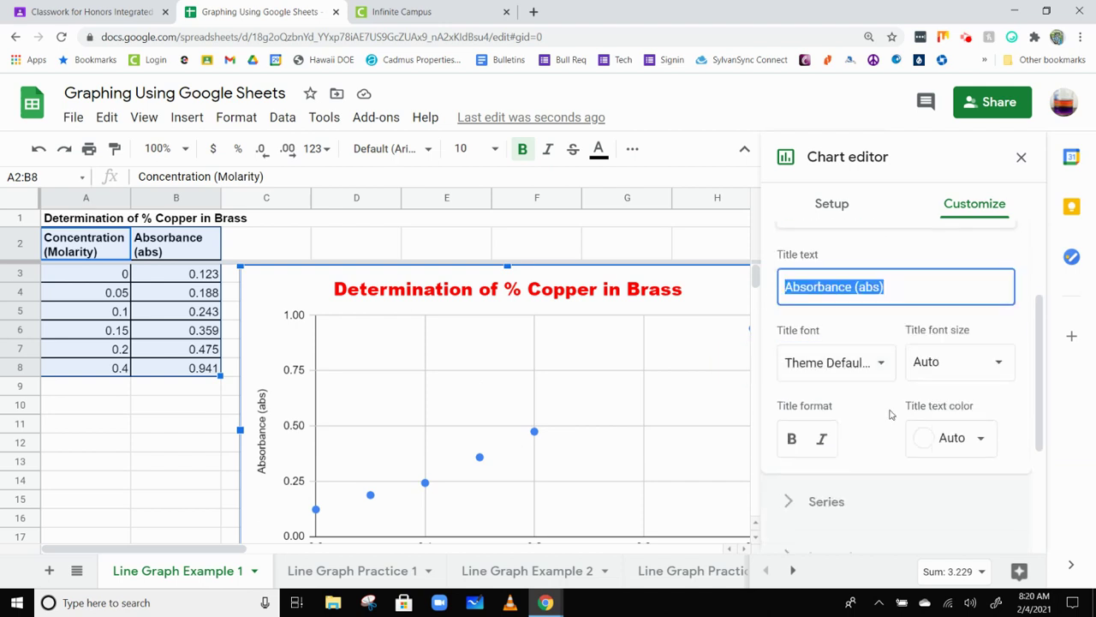
Shorten the horizontal axis title to "Concentration (M)"
scroll(882, 400, up, 2)
click(861, 353)
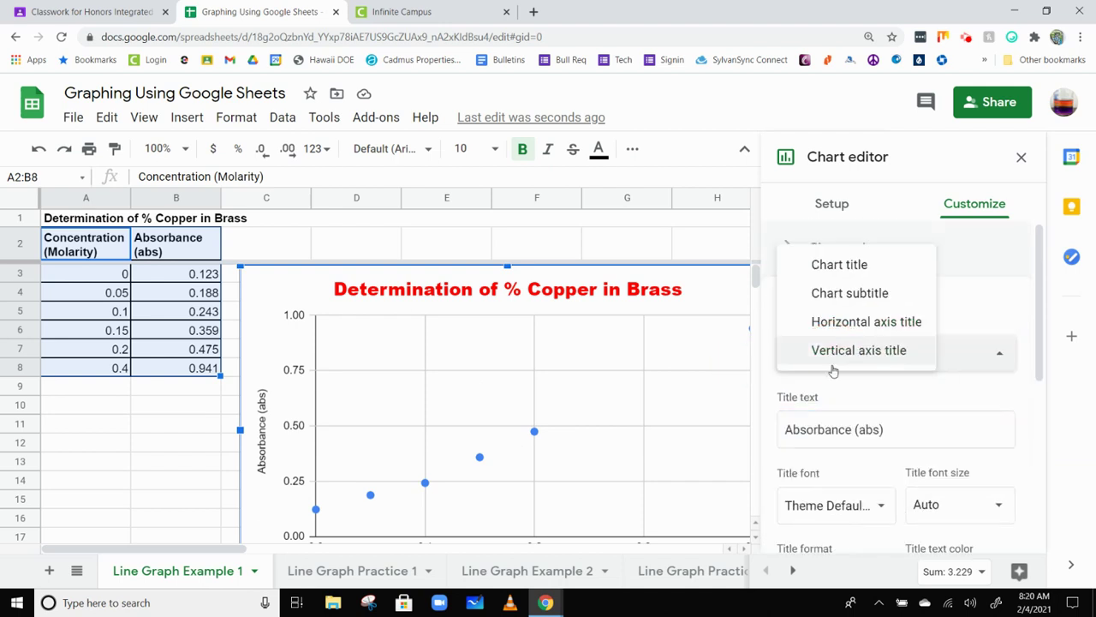
click(850, 318)
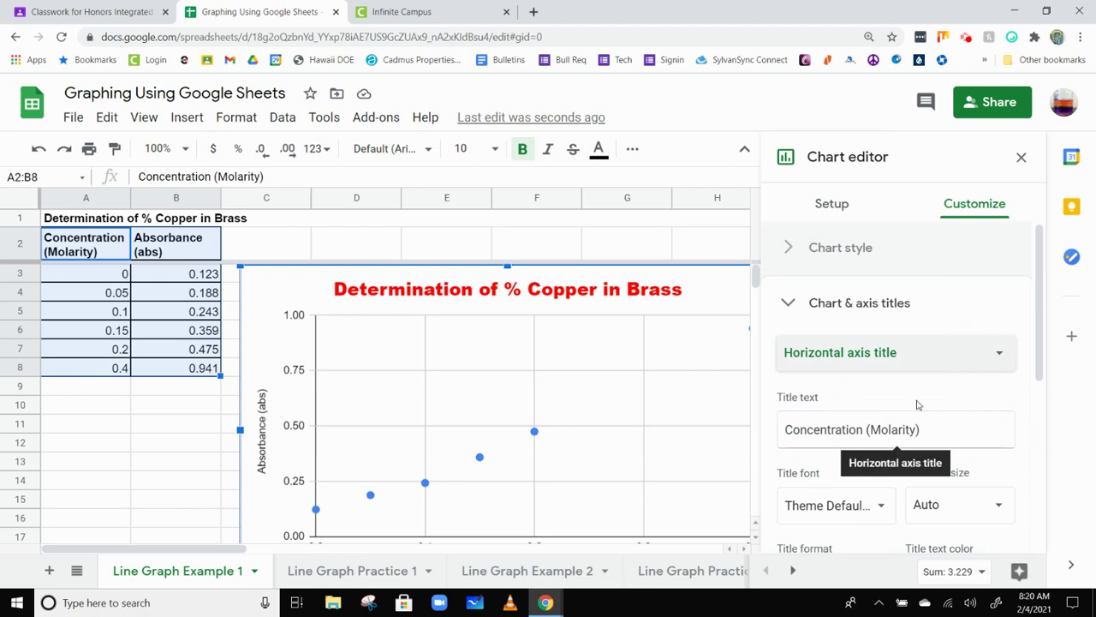
click(933, 429)
drag(928, 432, 875, 411)
key(BackSpace)
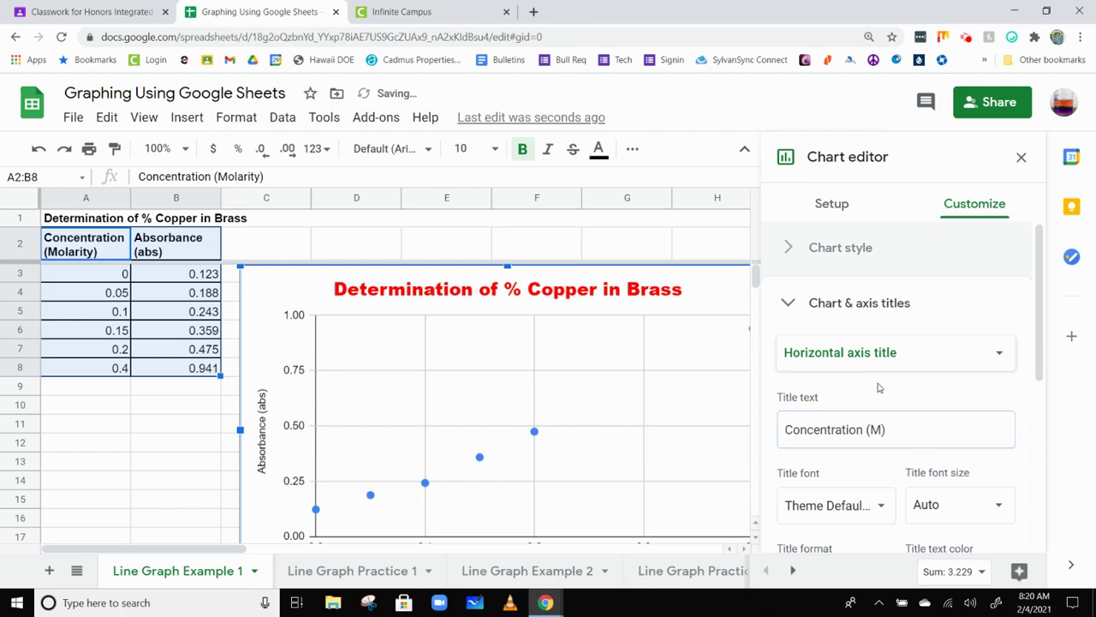
Check the chart's title and axis titles, look over the remaining customization sections, and collapse the title settings
scroll(845, 417, down, 3)
scroll(433, 428, down, 1)
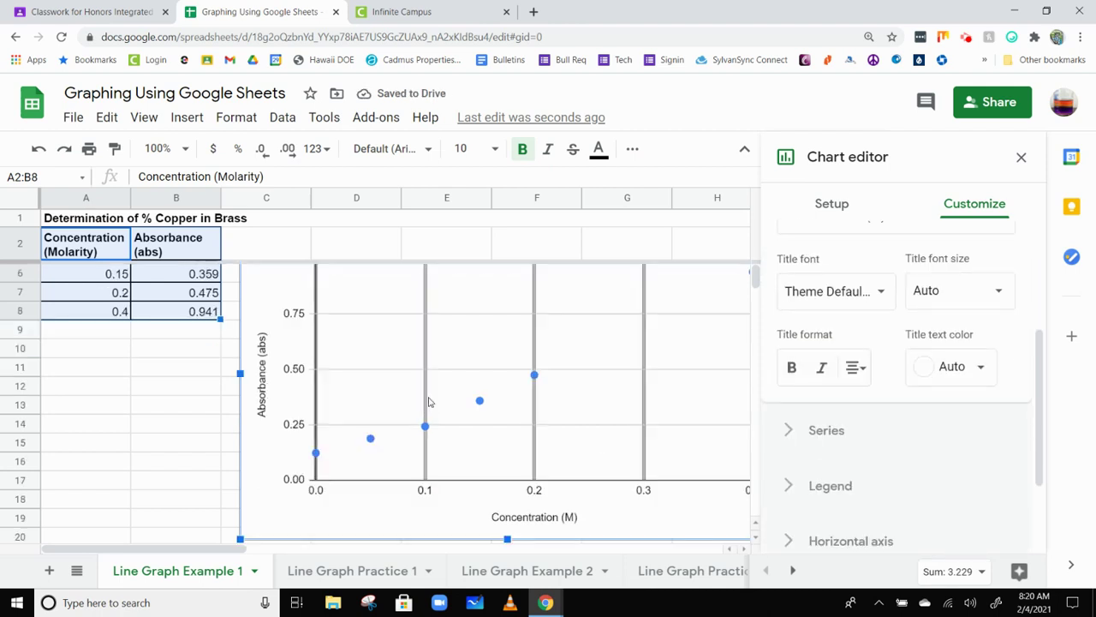
scroll(431, 401, down, 1)
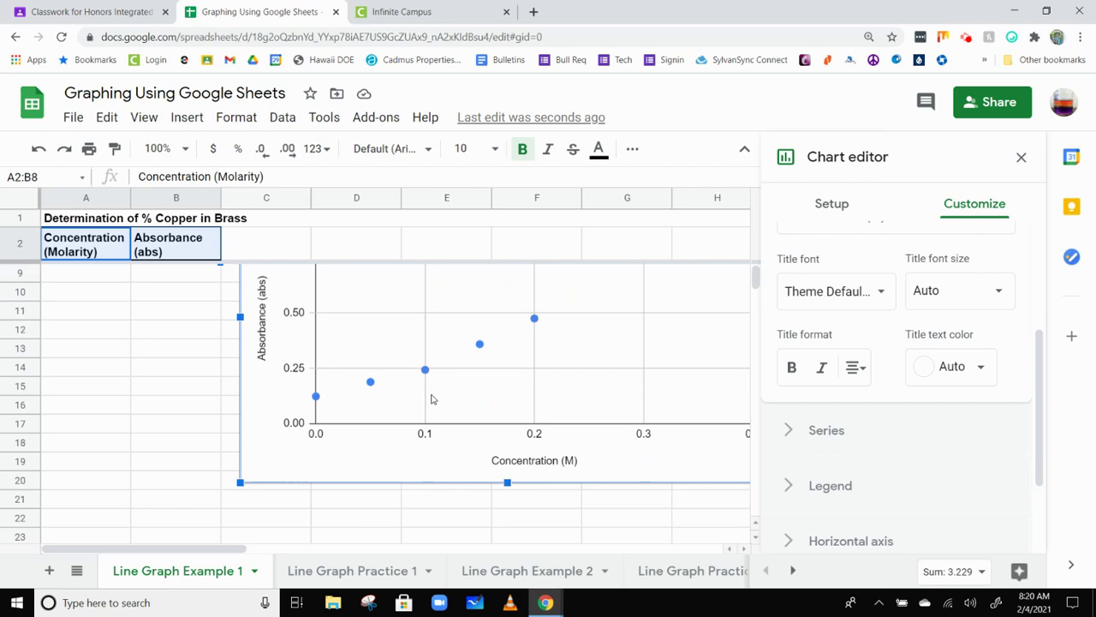
scroll(430, 398, up, 2)
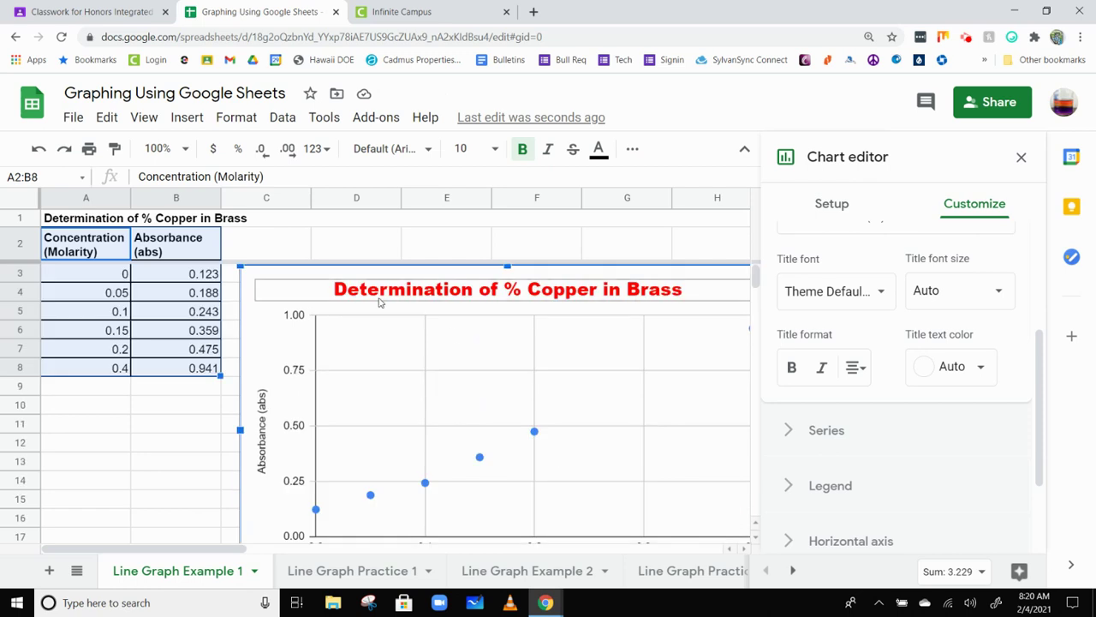
scroll(872, 342, down, 3)
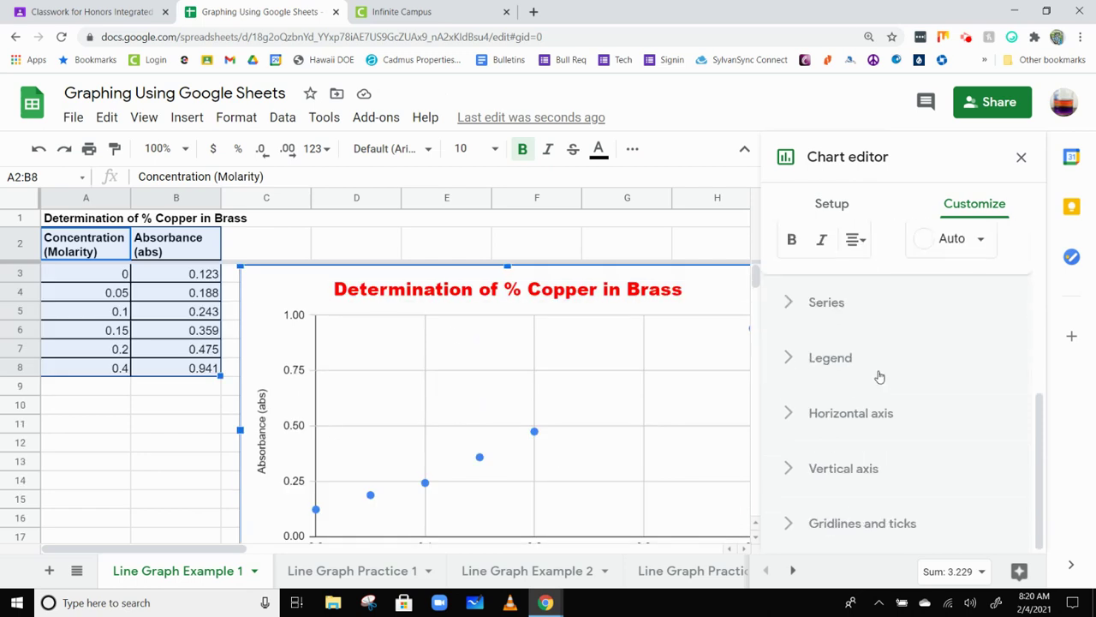
scroll(878, 380, up, 5)
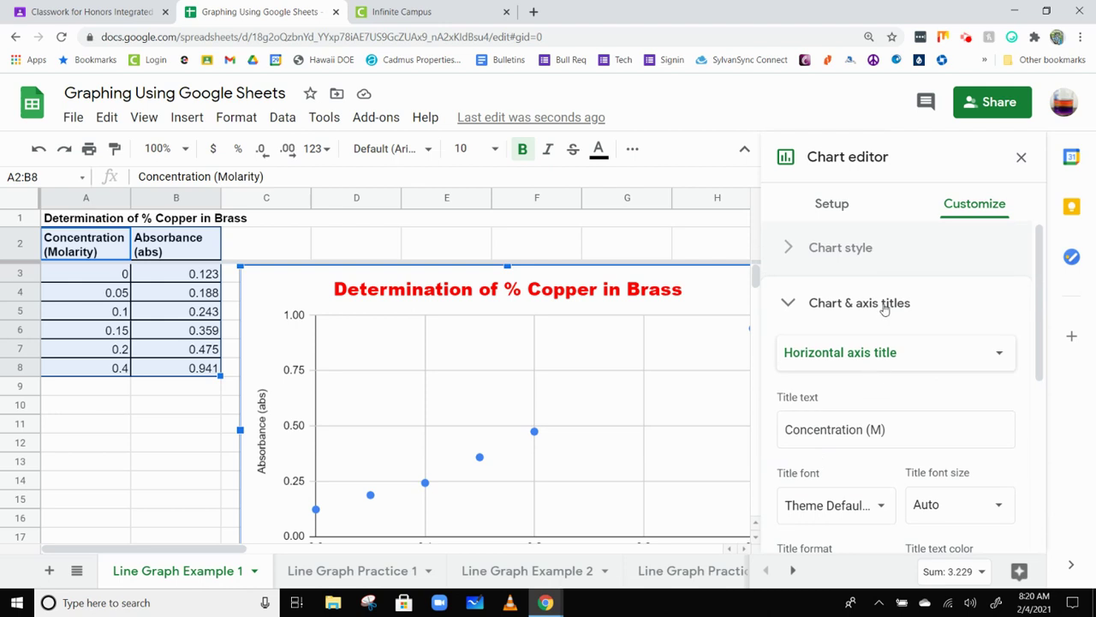
click(883, 305)
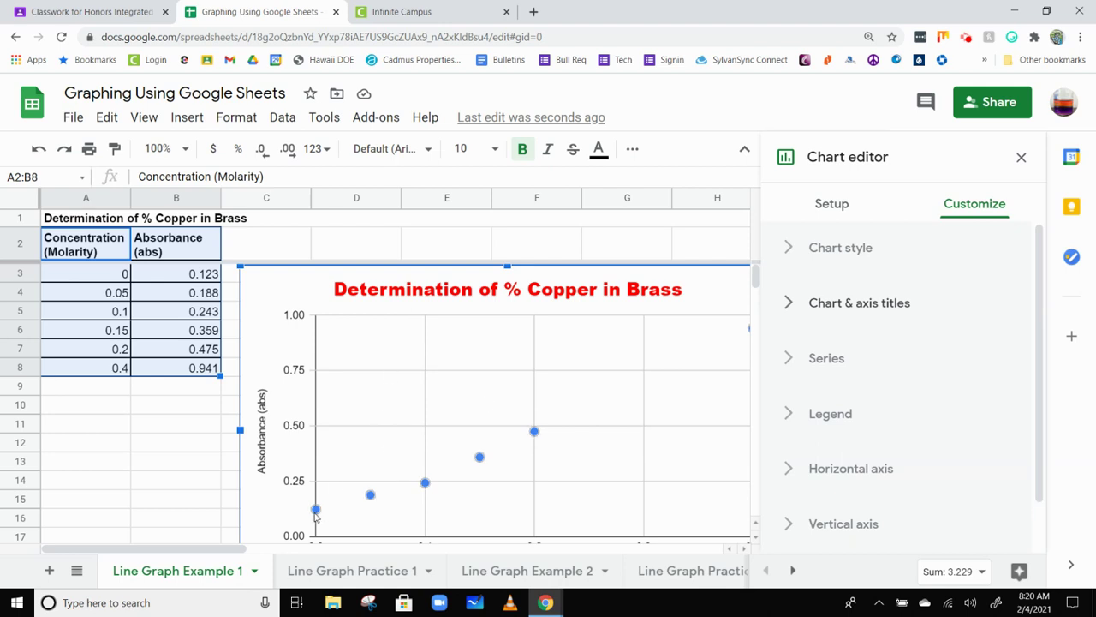
Set the point color of the Absorbance (abs) series to purple
click(823, 358)
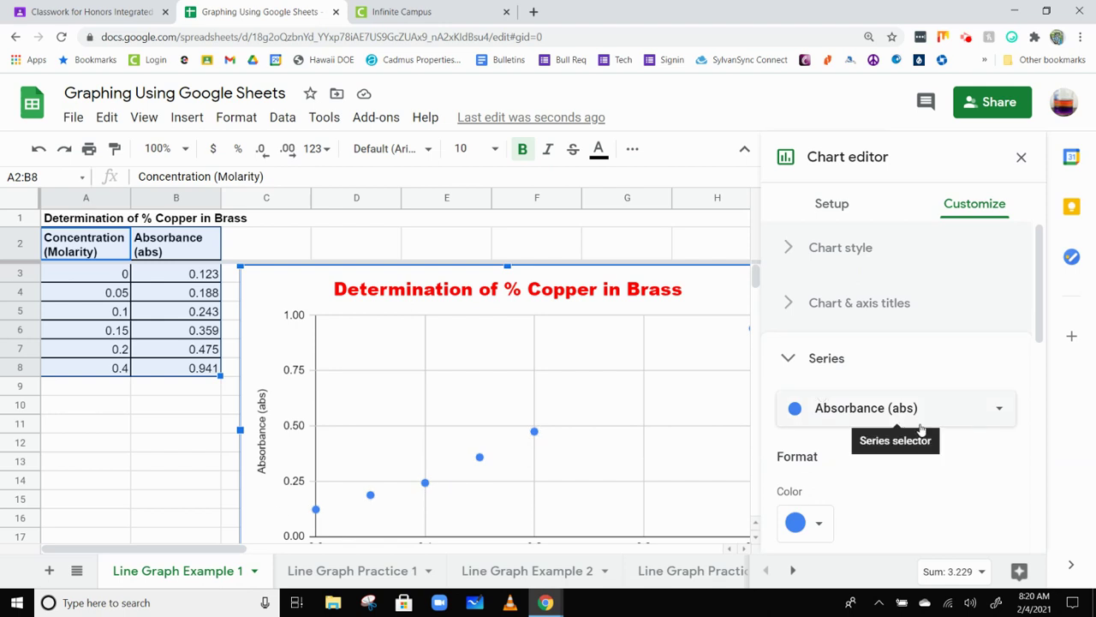
scroll(897, 445, down, 3)
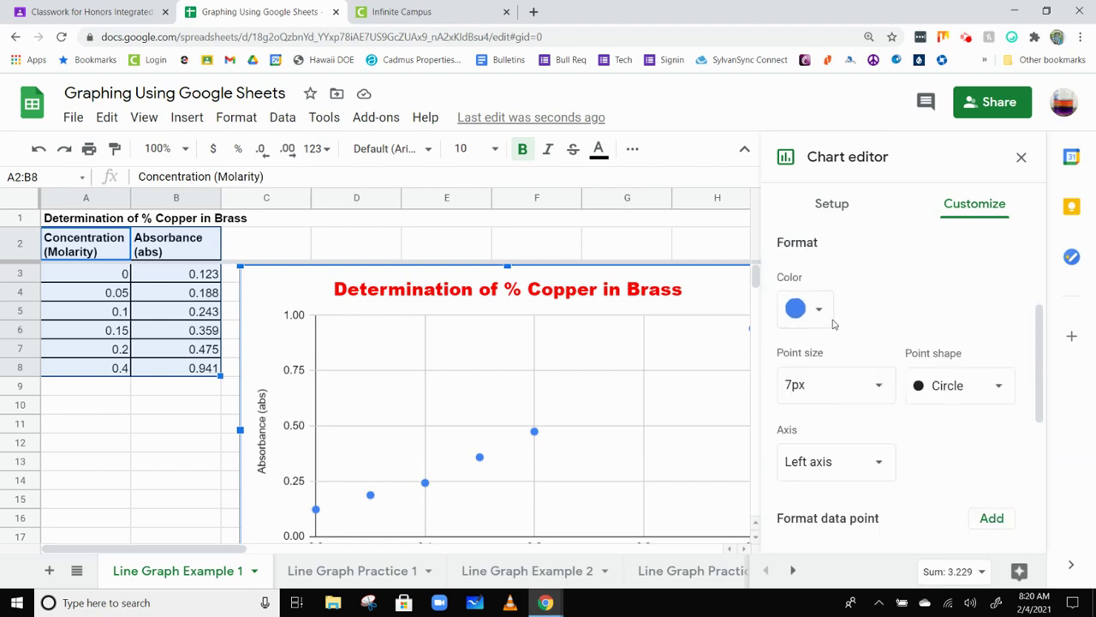
click(820, 312)
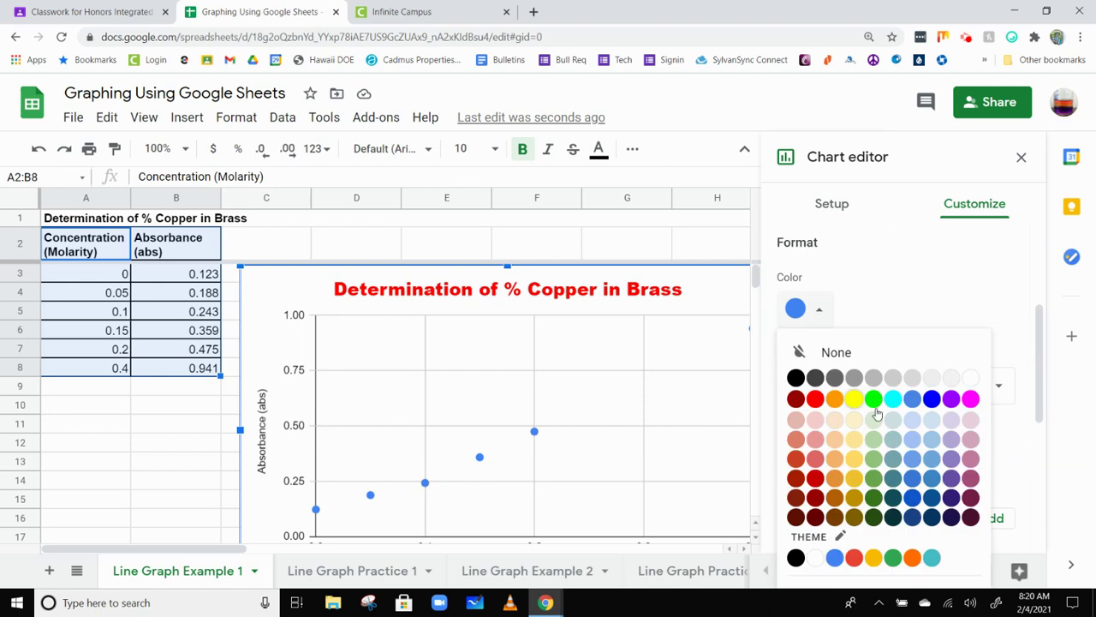
click(950, 398)
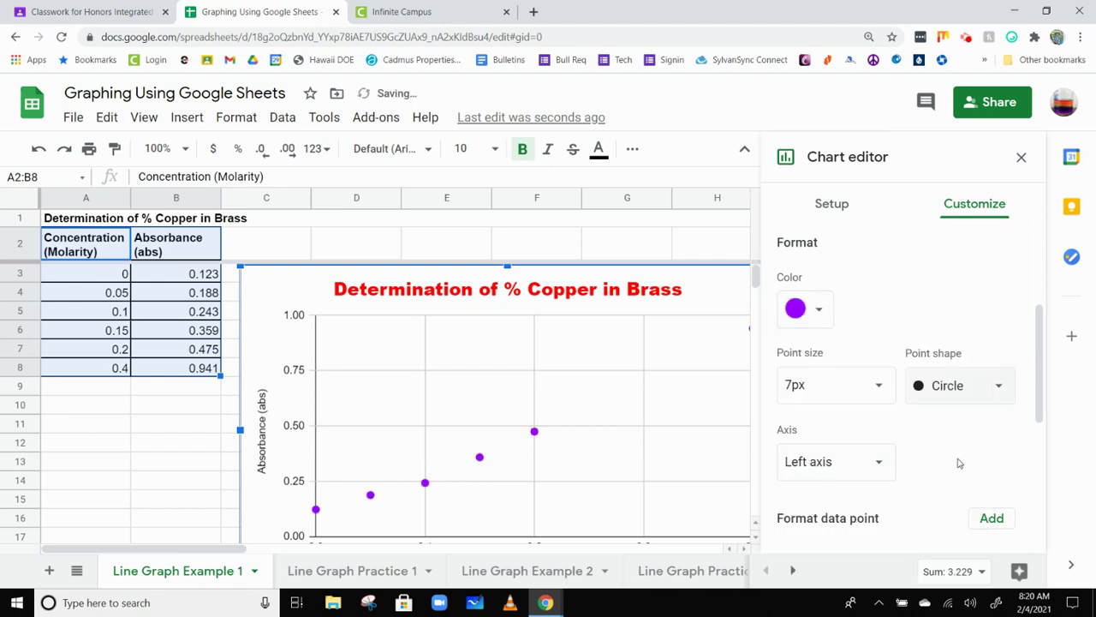
View which data series can be selected for formatting in the chart
scroll(963, 428, up, 2)
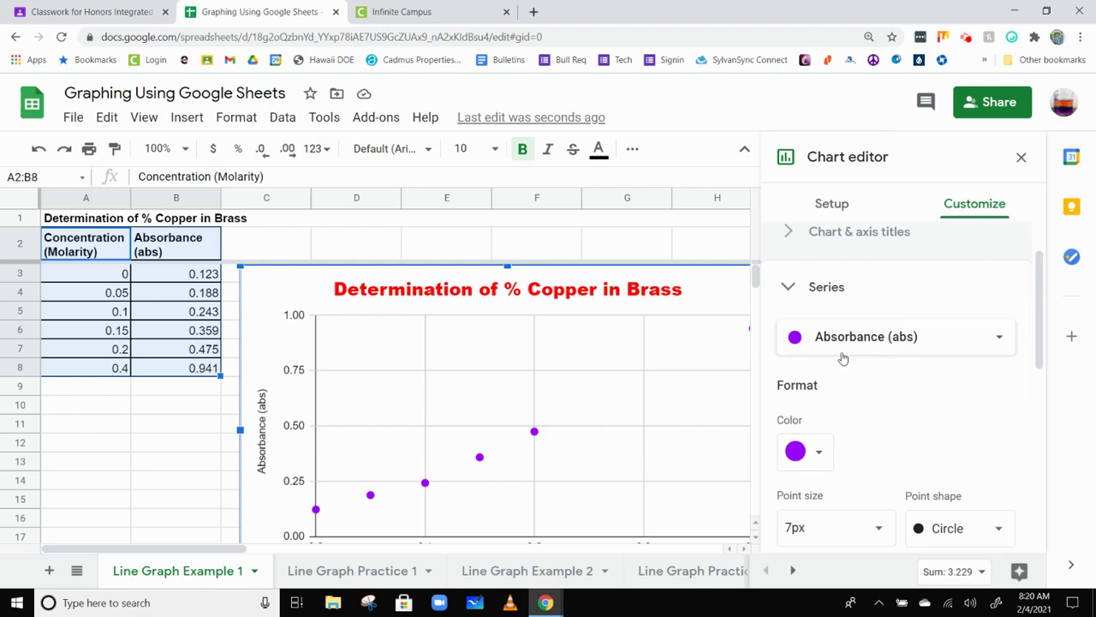
click(841, 352)
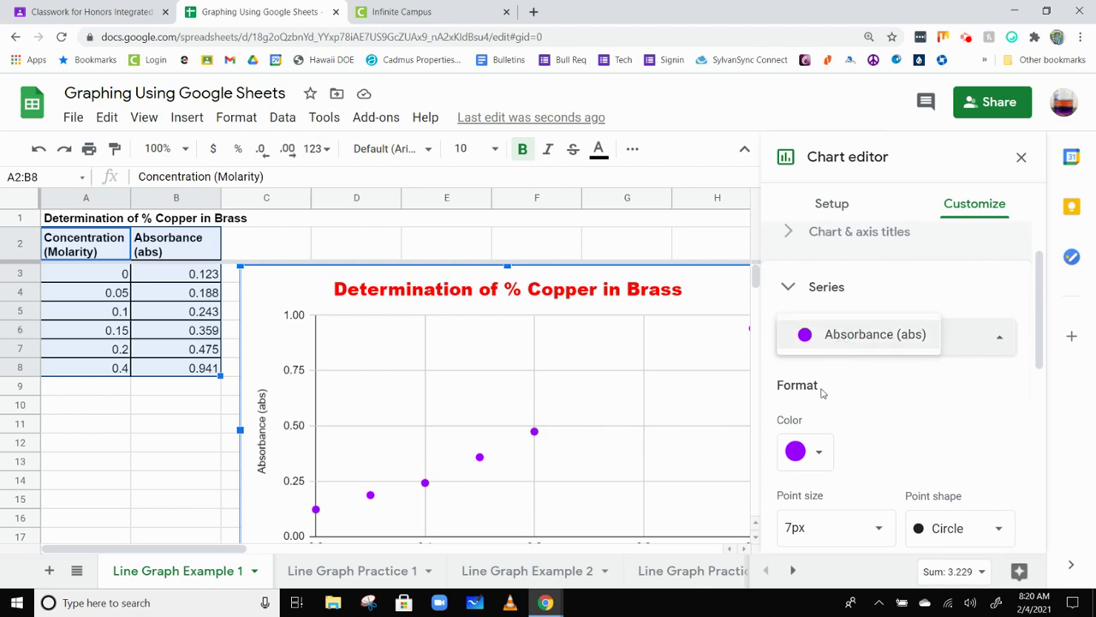
click(855, 411)
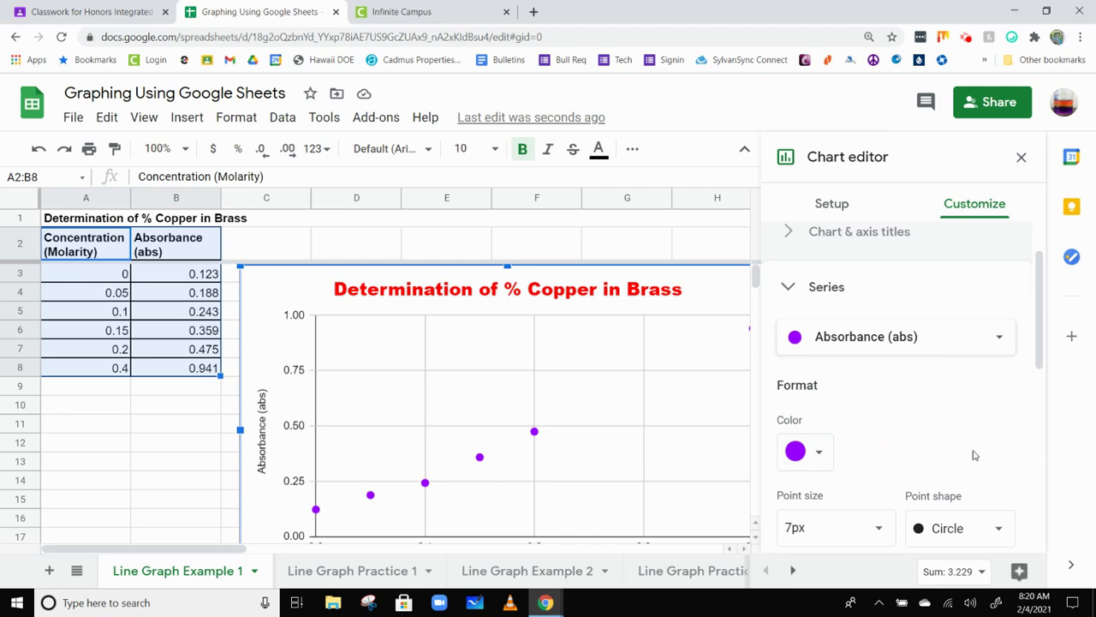
scroll(934, 383, down, 1)
scroll(890, 343, up, 1)
Add a trendline of type Linear to the Absorbance (abs) series
scroll(857, 359, down, 4)
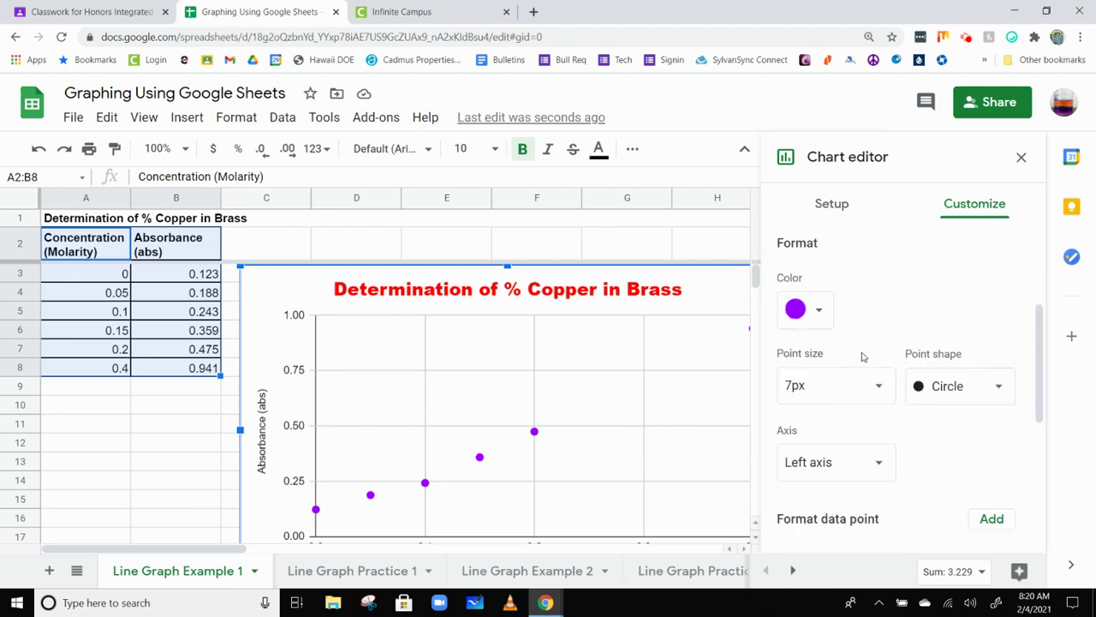
scroll(868, 349, down, 3)
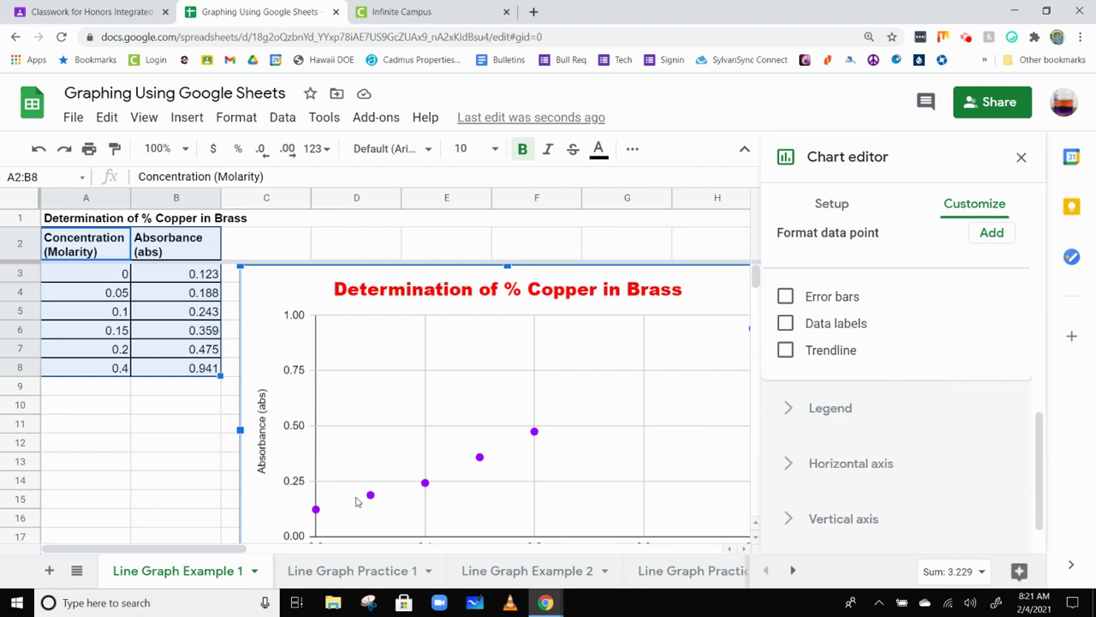
click(787, 351)
scroll(942, 347, down, 1)
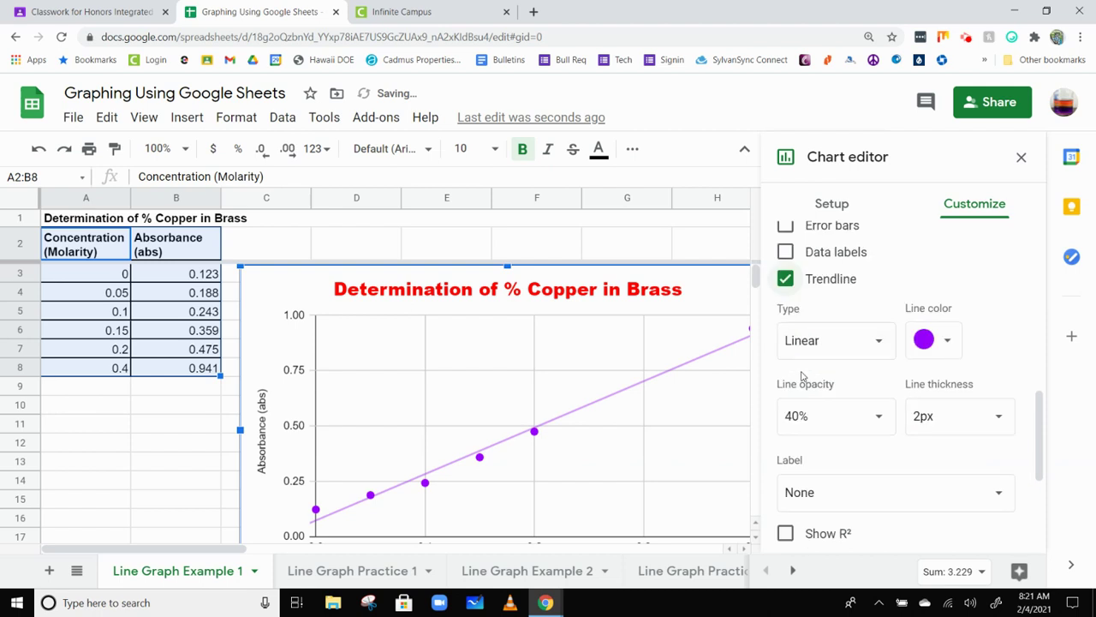
click(848, 347)
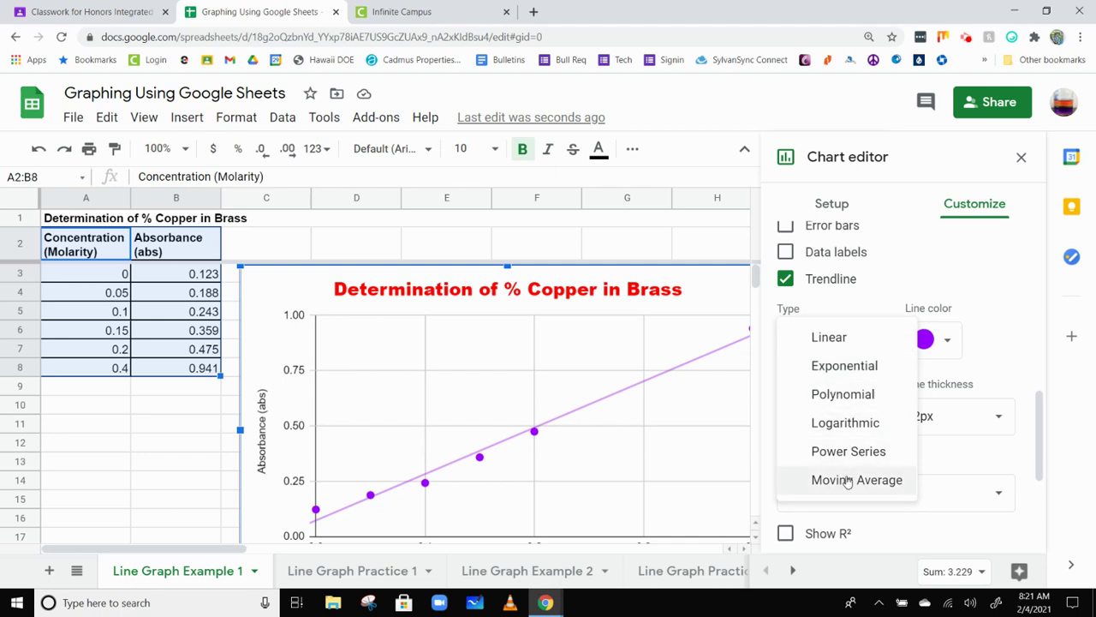
click(835, 339)
Turn the Absorbance (abs) series' trendline off and on again, and view its line and label settings
click(865, 278)
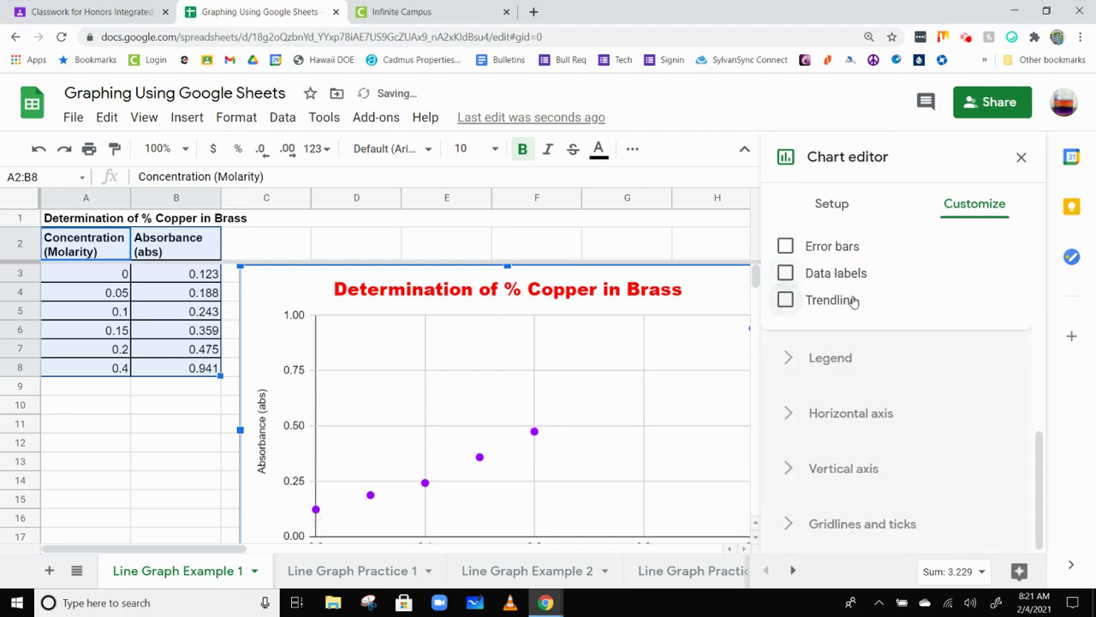
scroll(799, 317, up, 2)
click(803, 442)
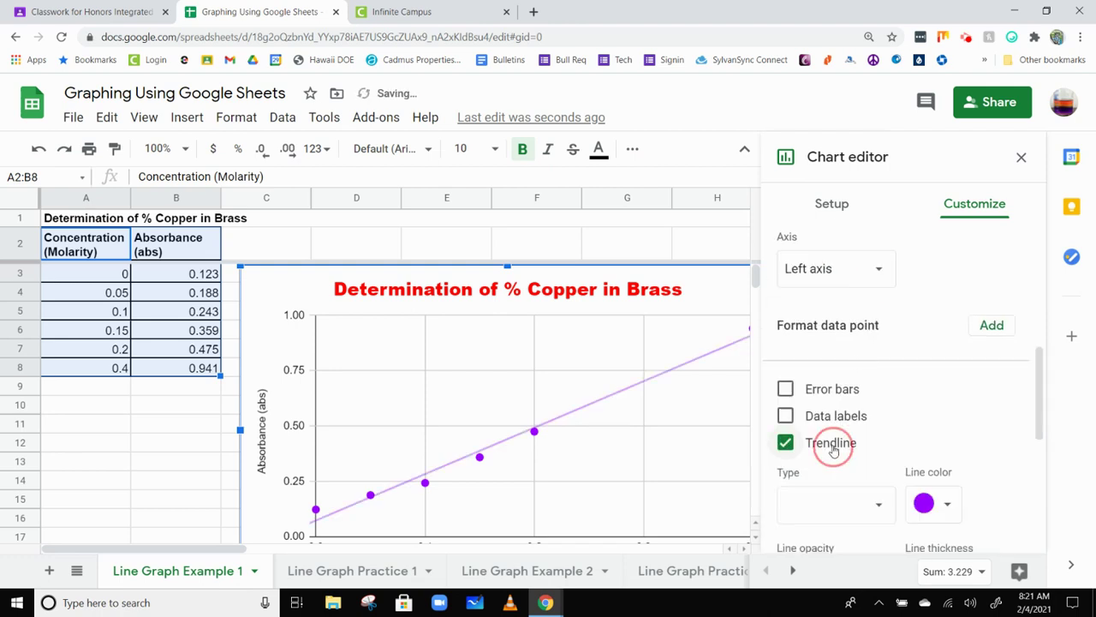
scroll(922, 418, down, 3)
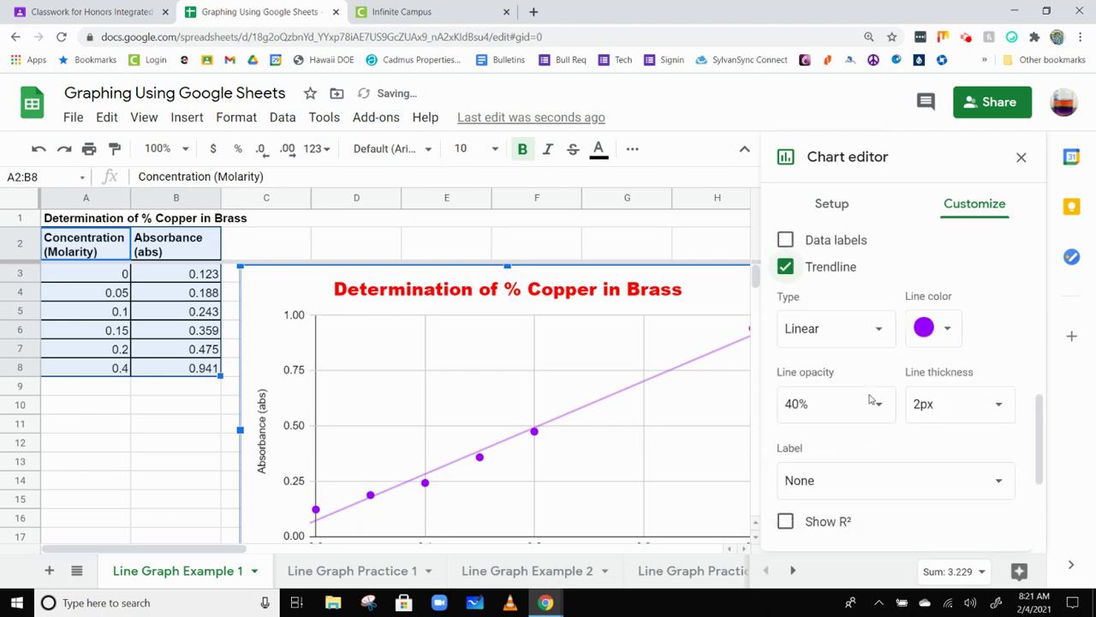
Label the Absorbance (abs) trendline with its equation using Use Equation, and show its R² value
scroll(865, 400, down, 1)
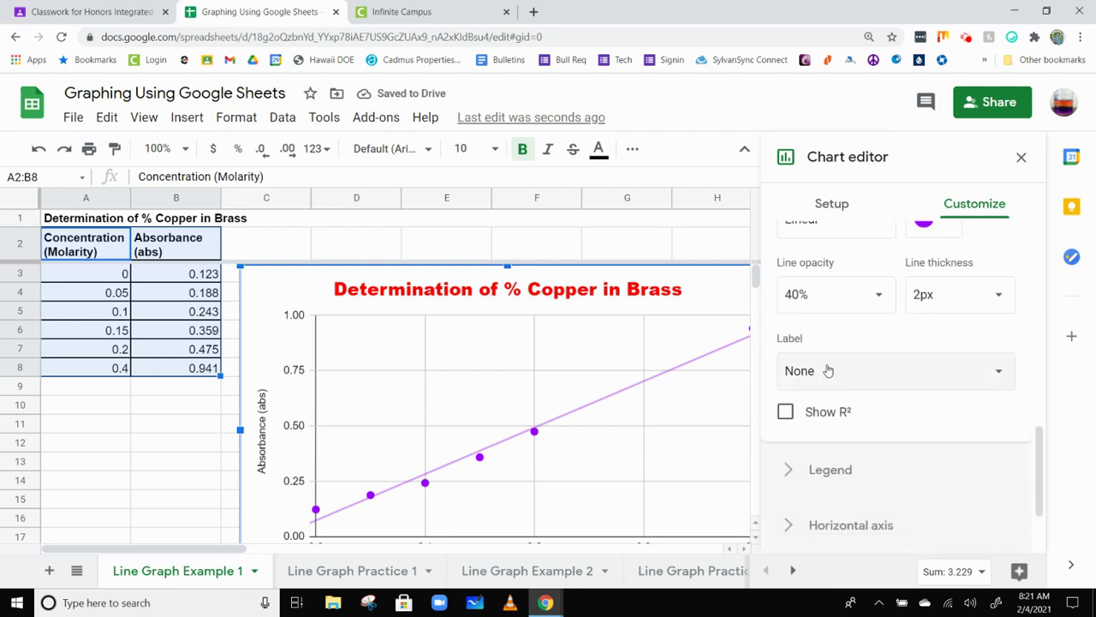
click(829, 372)
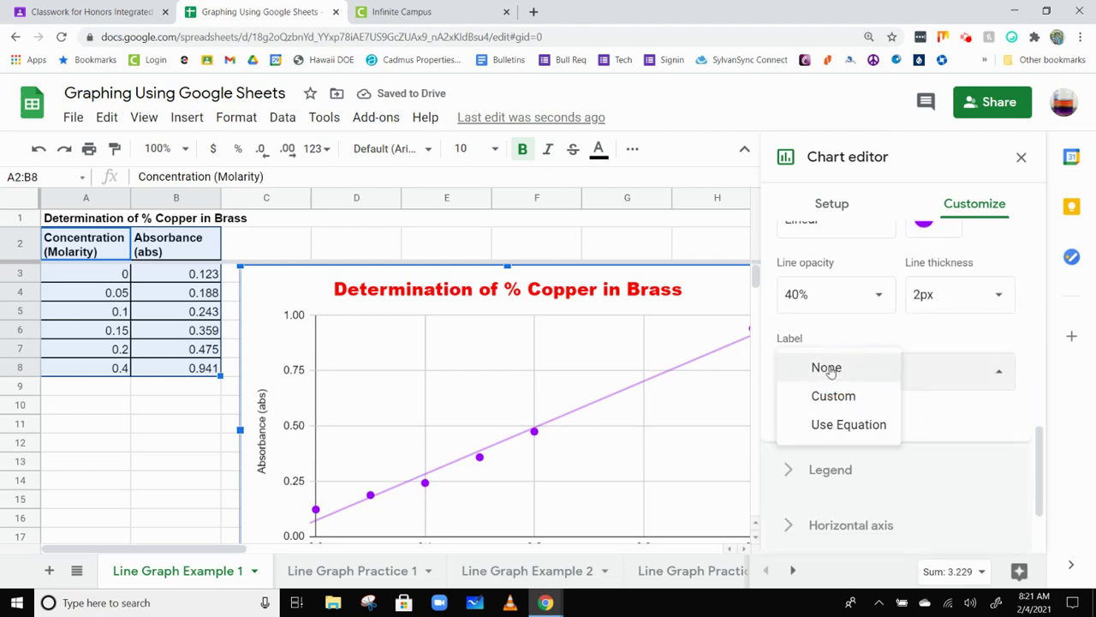
click(849, 425)
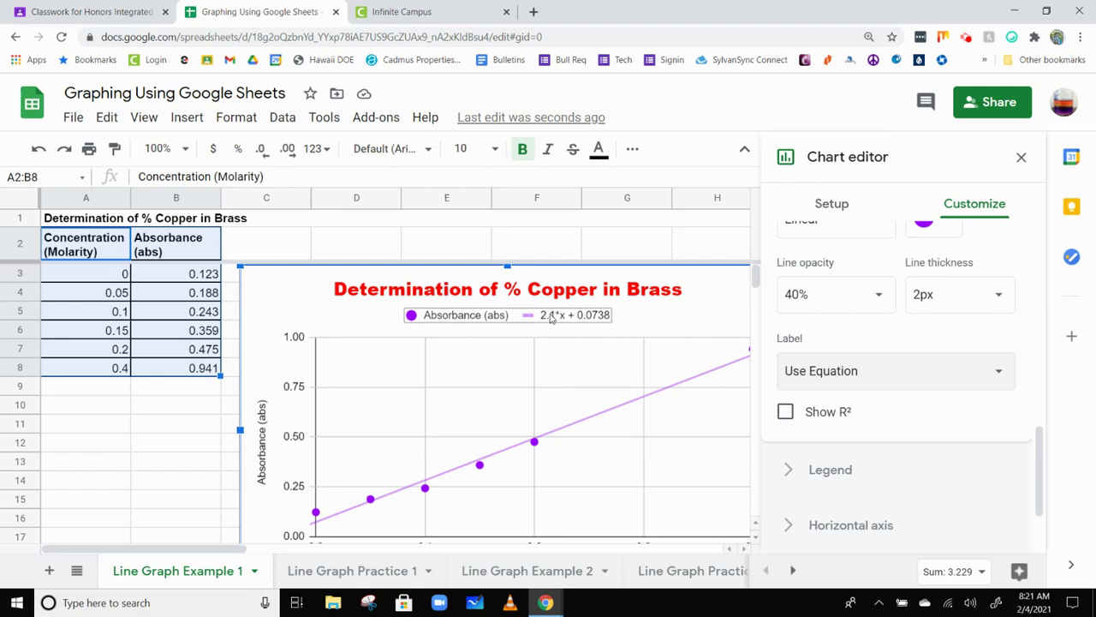
scroll(852, 413, down, 2)
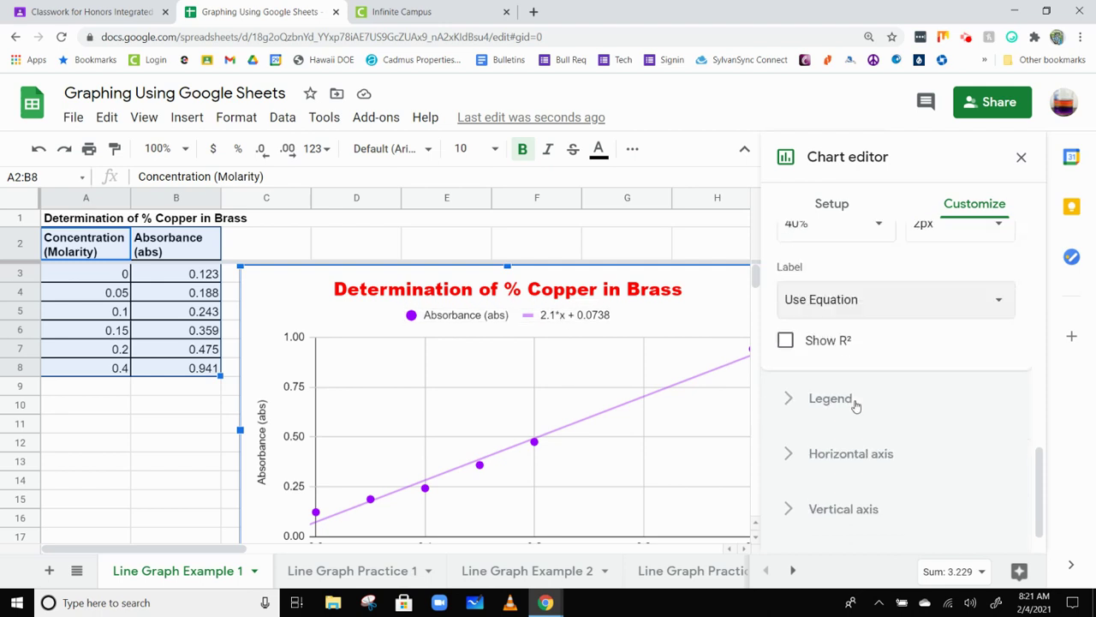
click(786, 343)
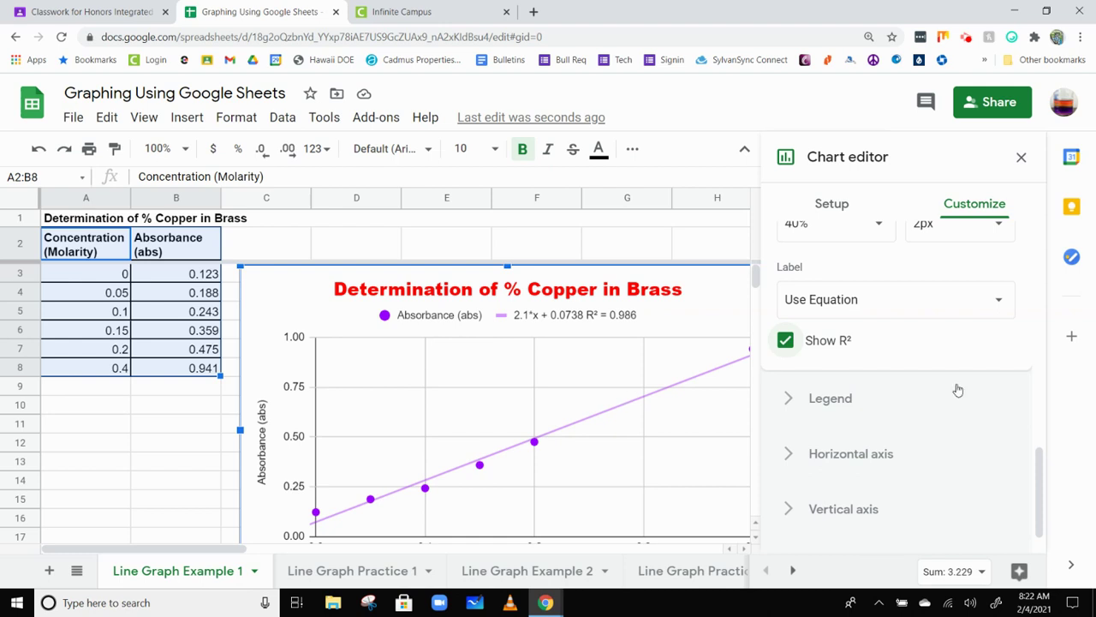
Review the Absorbance (abs) series formatting and trendline settings and the chart's horizontal axis options
scroll(947, 387, down, 1)
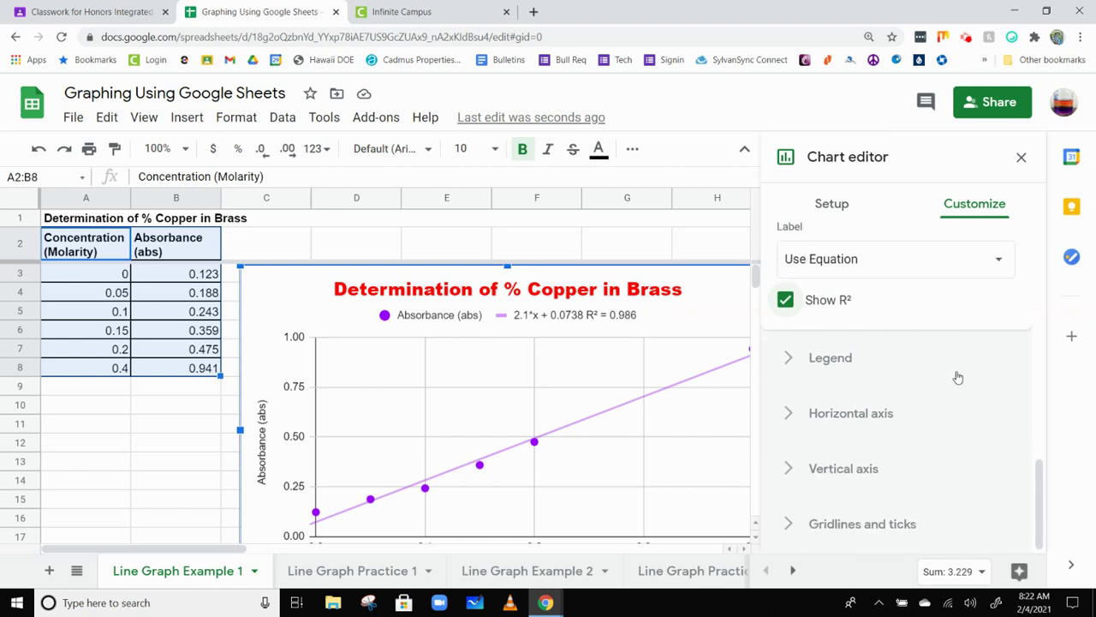
scroll(942, 377, up, 4)
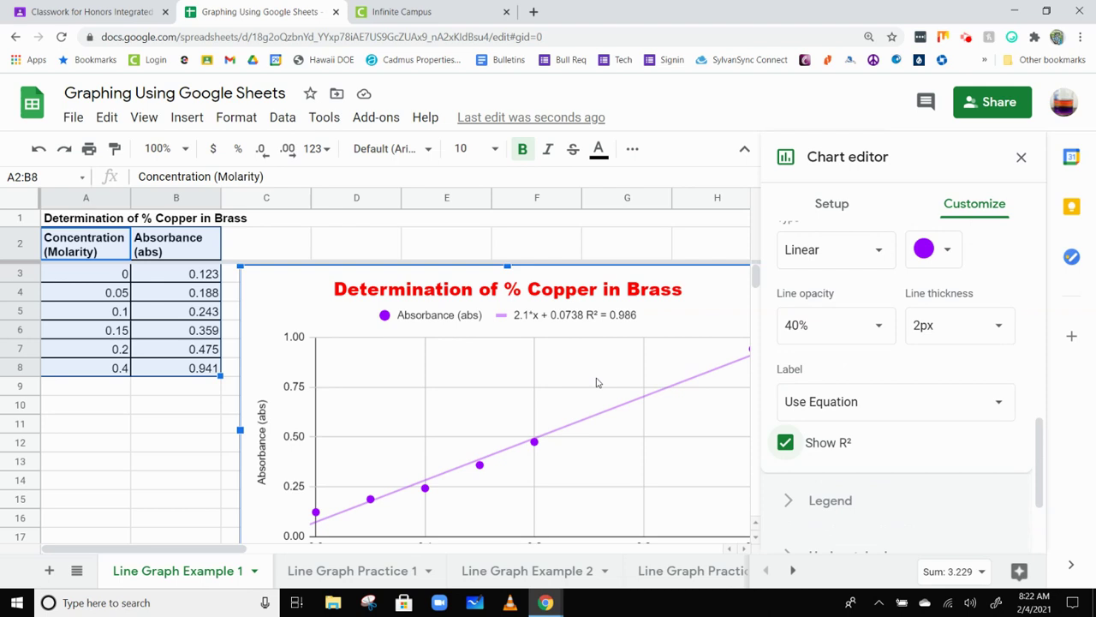
scroll(822, 403, down, 1)
scroll(824, 398, up, 5)
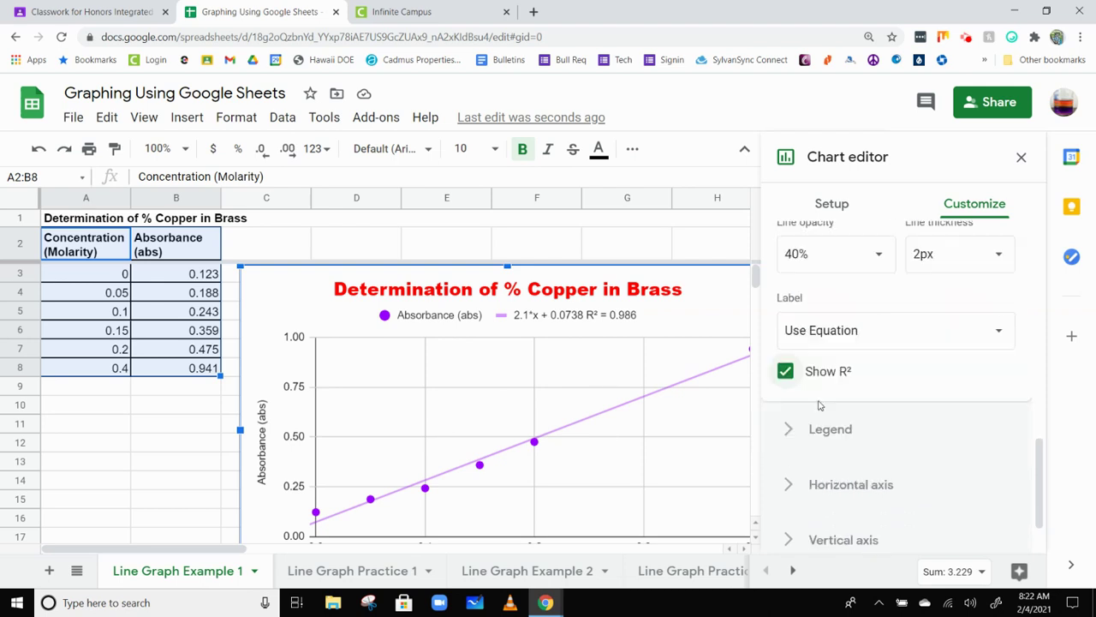
scroll(823, 394, up, 14)
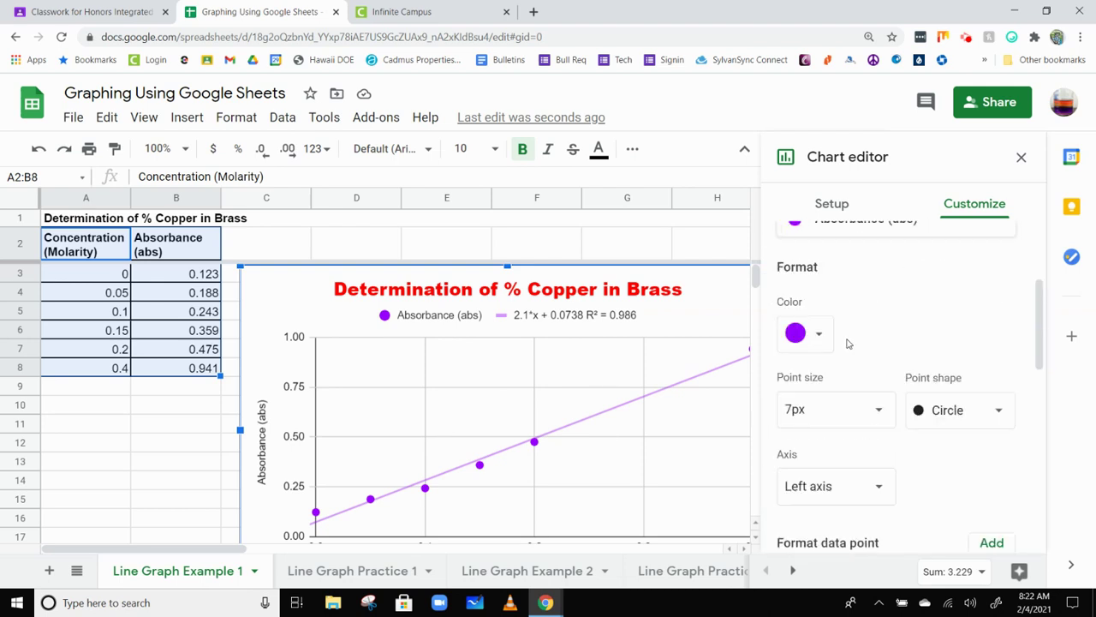
click(790, 364)
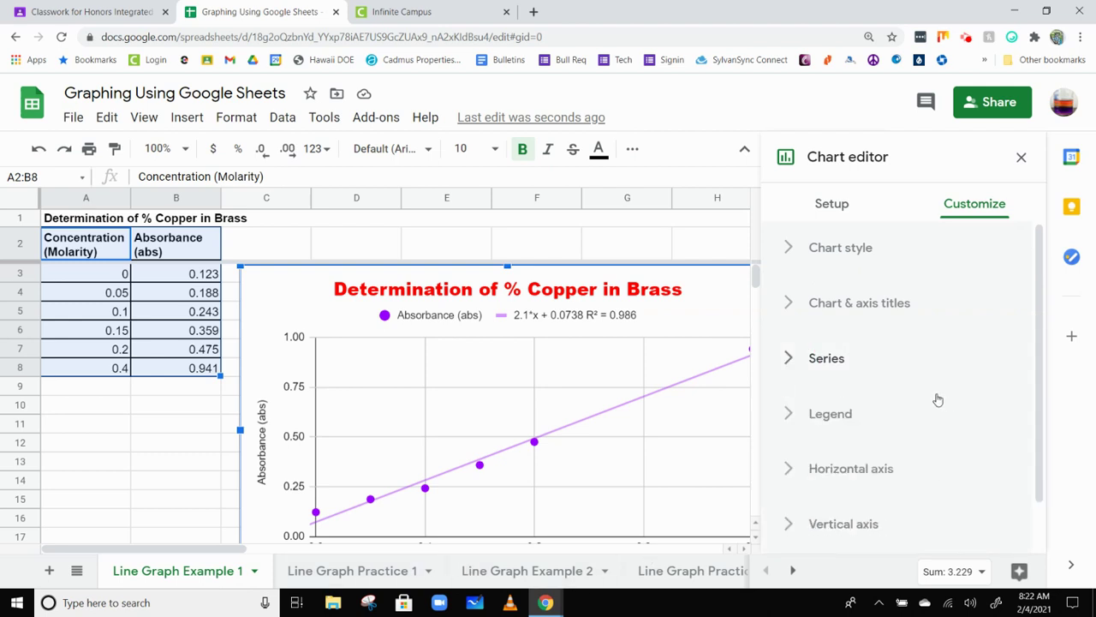
click(788, 358)
scroll(932, 372, down, 3)
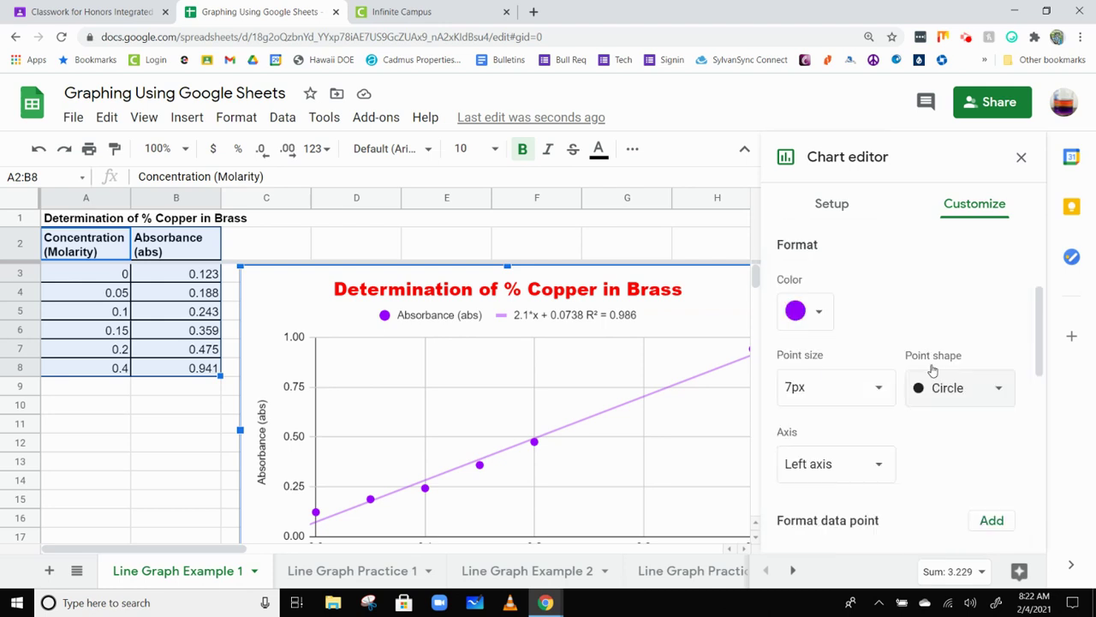
scroll(932, 370, down, 7)
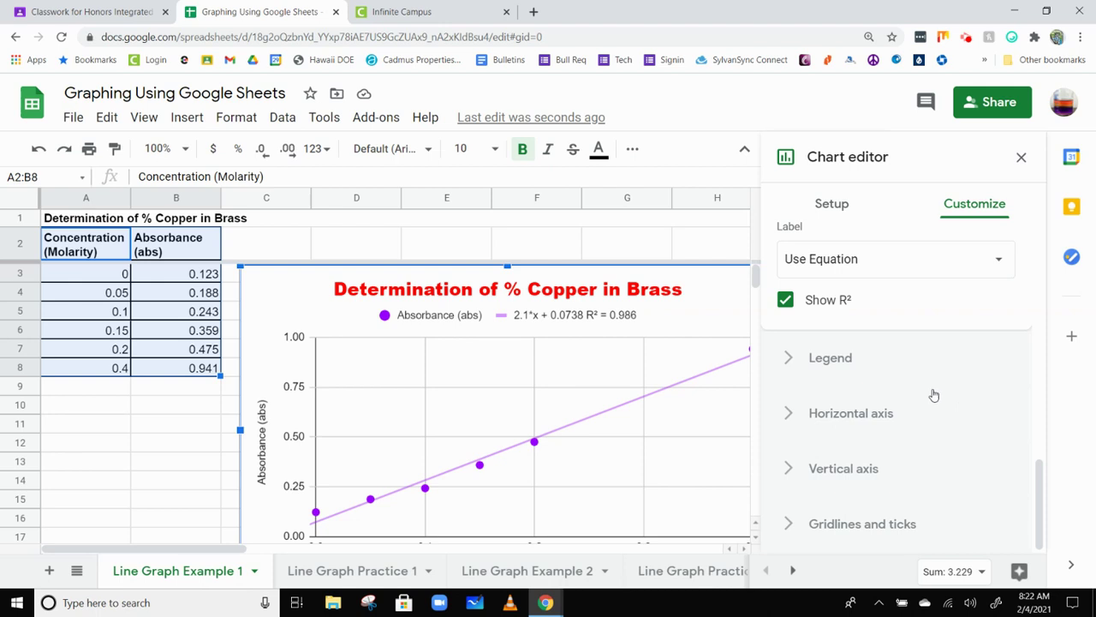
click(788, 413)
scroll(978, 383, down, 3)
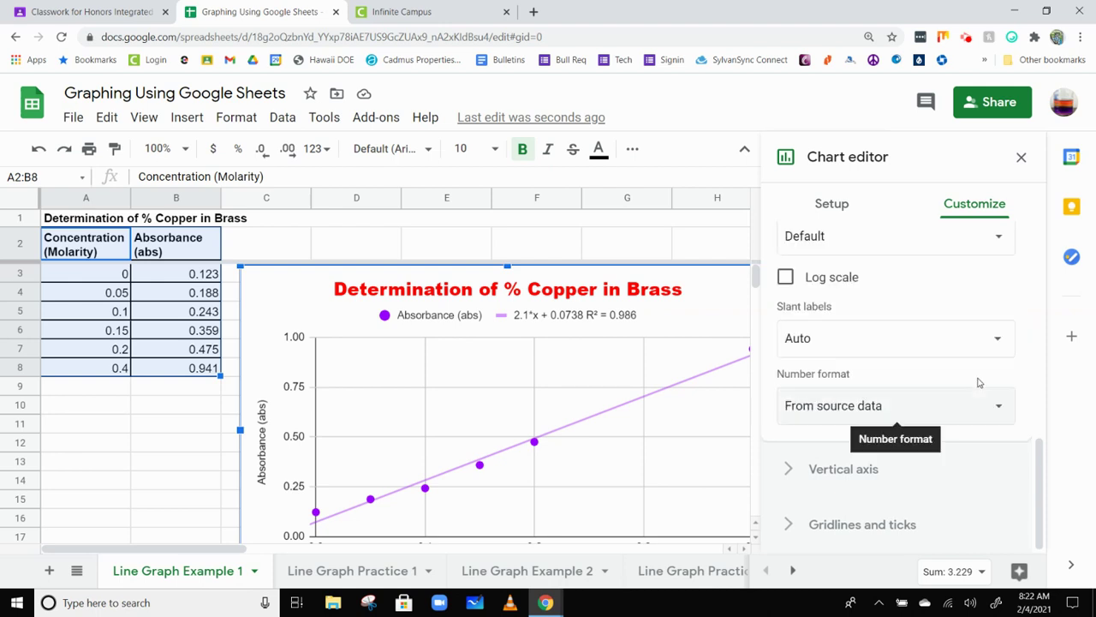
scroll(979, 383, up, 5)
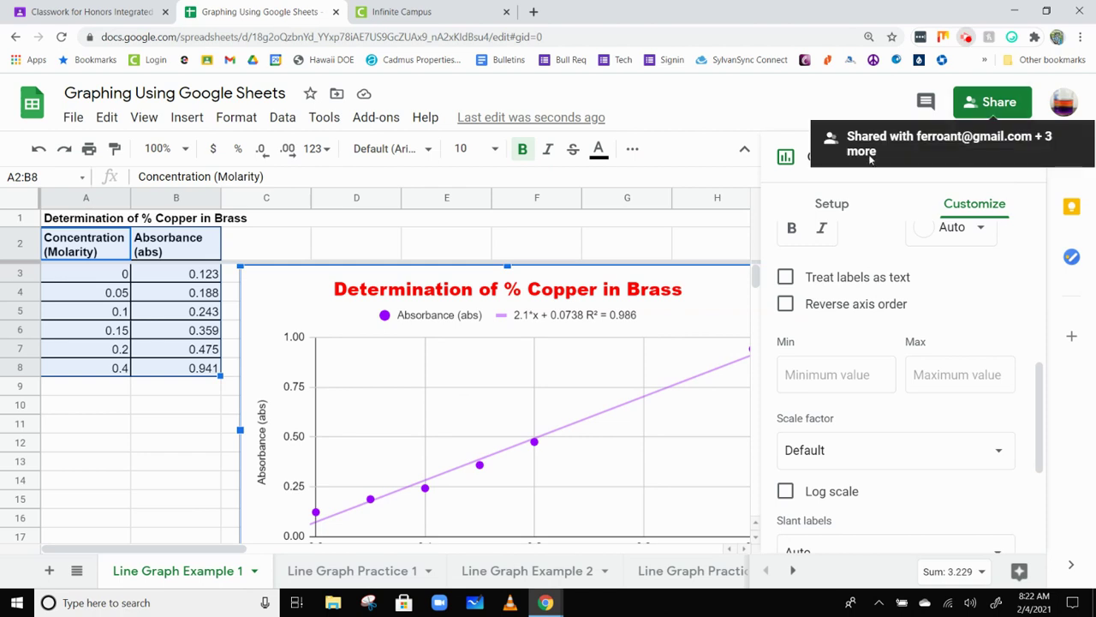
click(966, 37)
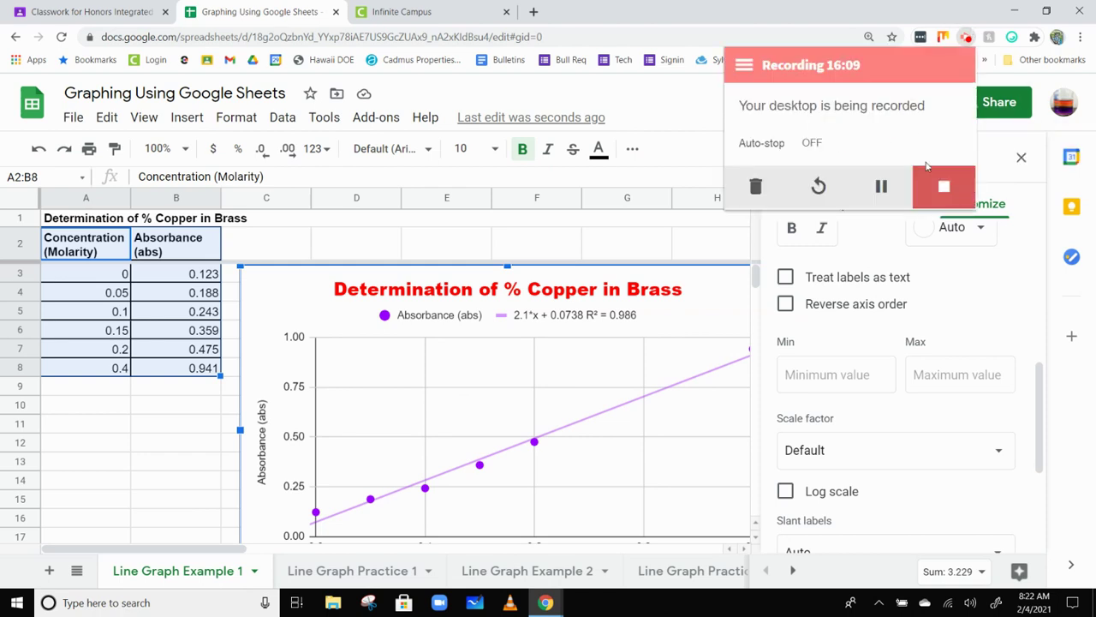
click(908, 188)
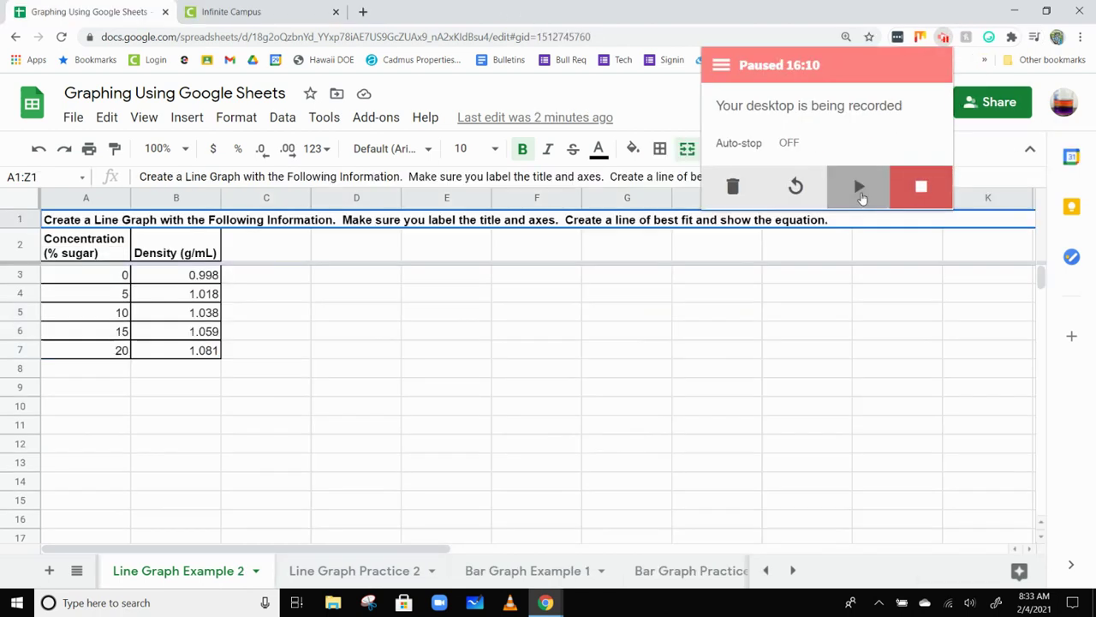
click(859, 187)
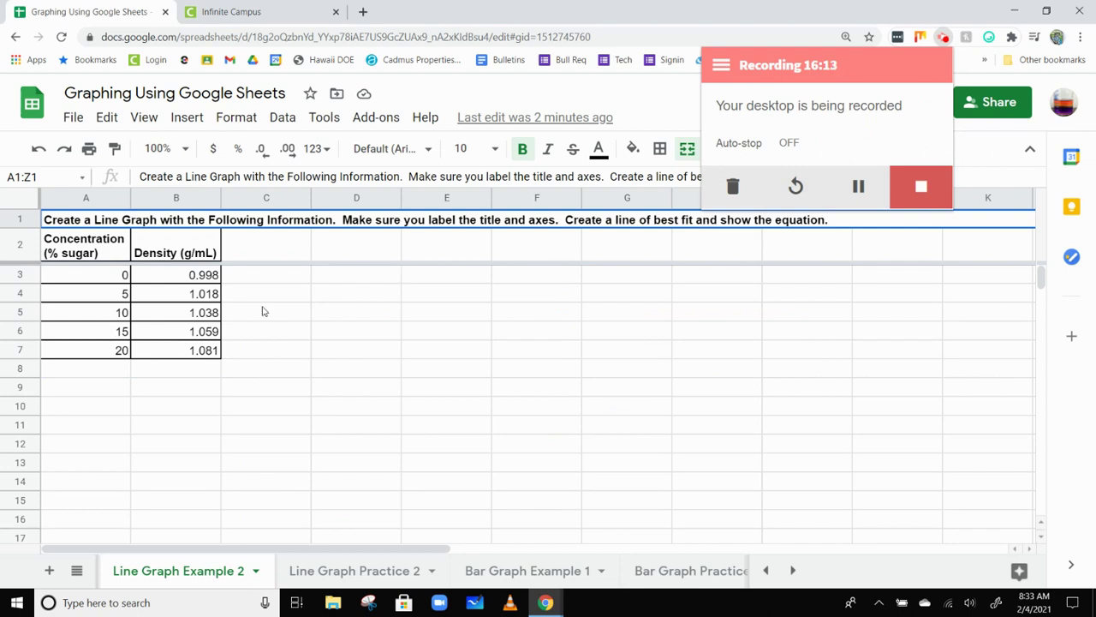
click(316, 396)
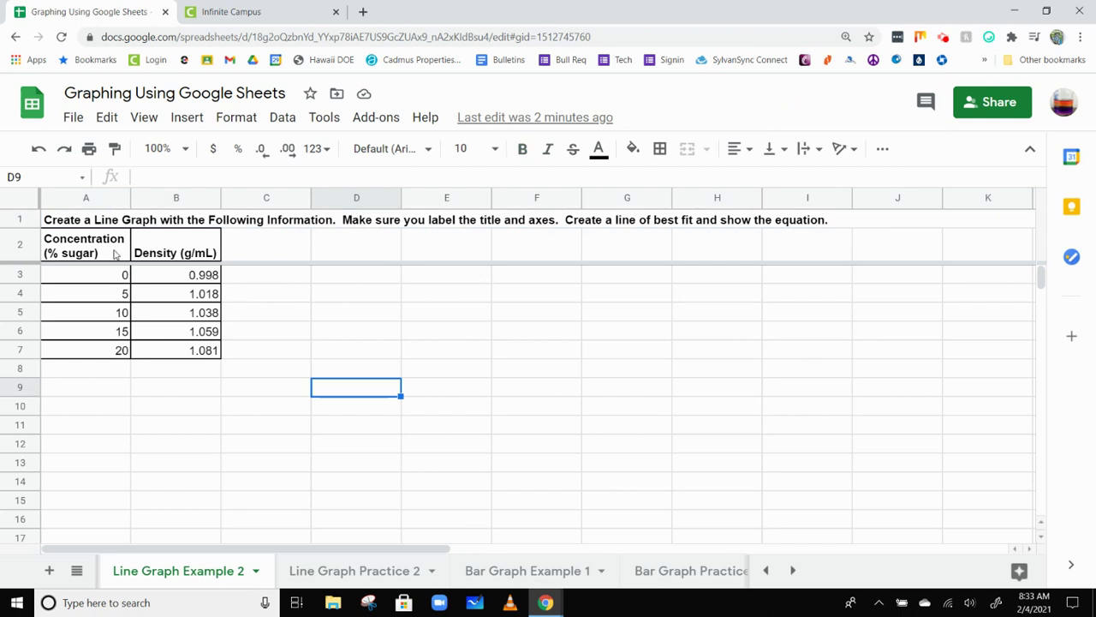
Insert a chart of density against sugar concentration from A2:B7 on the Line Graph Example 2 sheet
click(114, 255)
drag(114, 255, 179, 349)
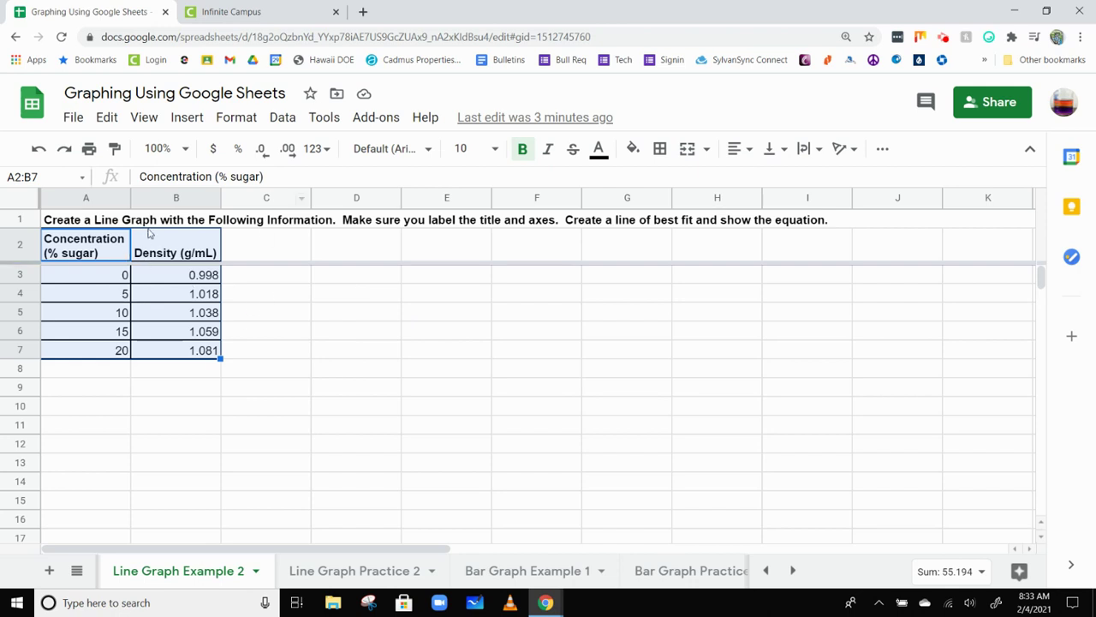
click(882, 153)
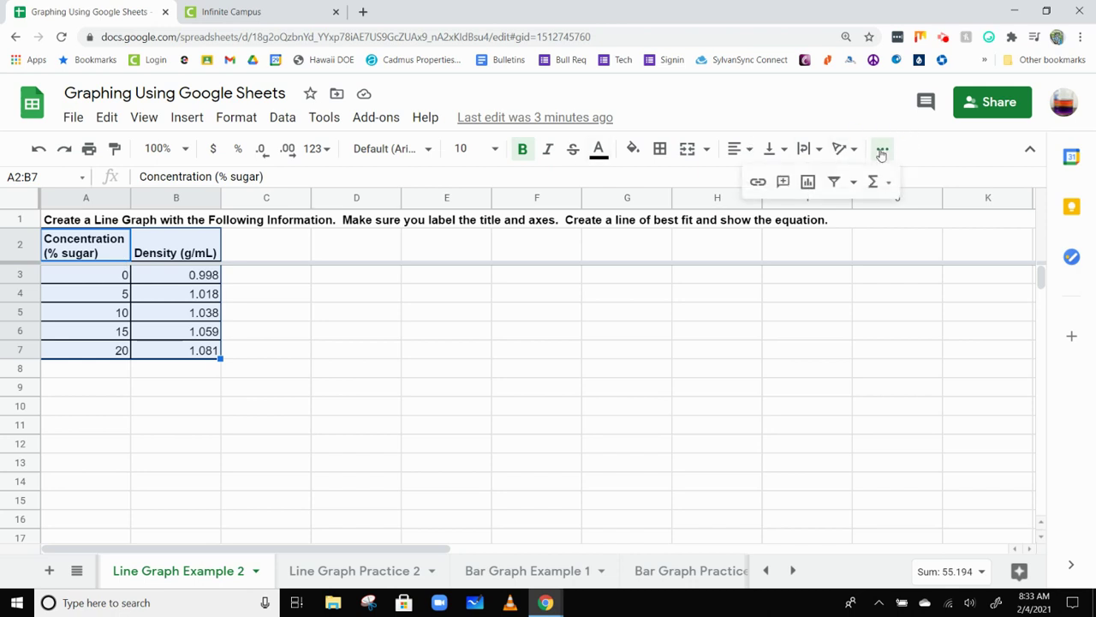
click(811, 183)
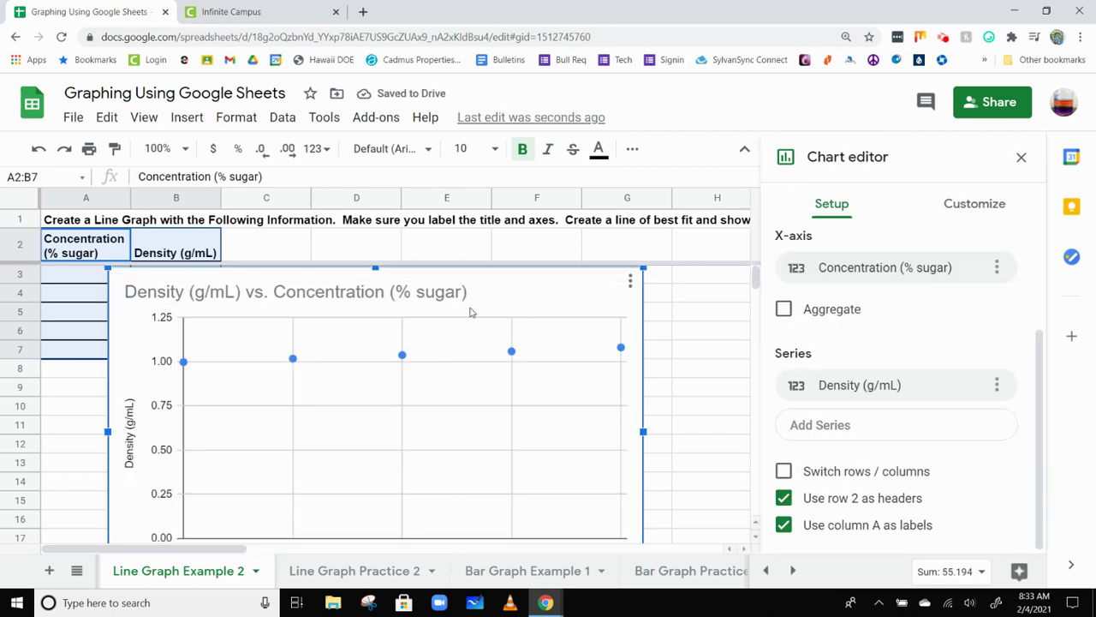
Center the title of the Density (g/mL) vs. Concentration (% sugar) chart
click(444, 291)
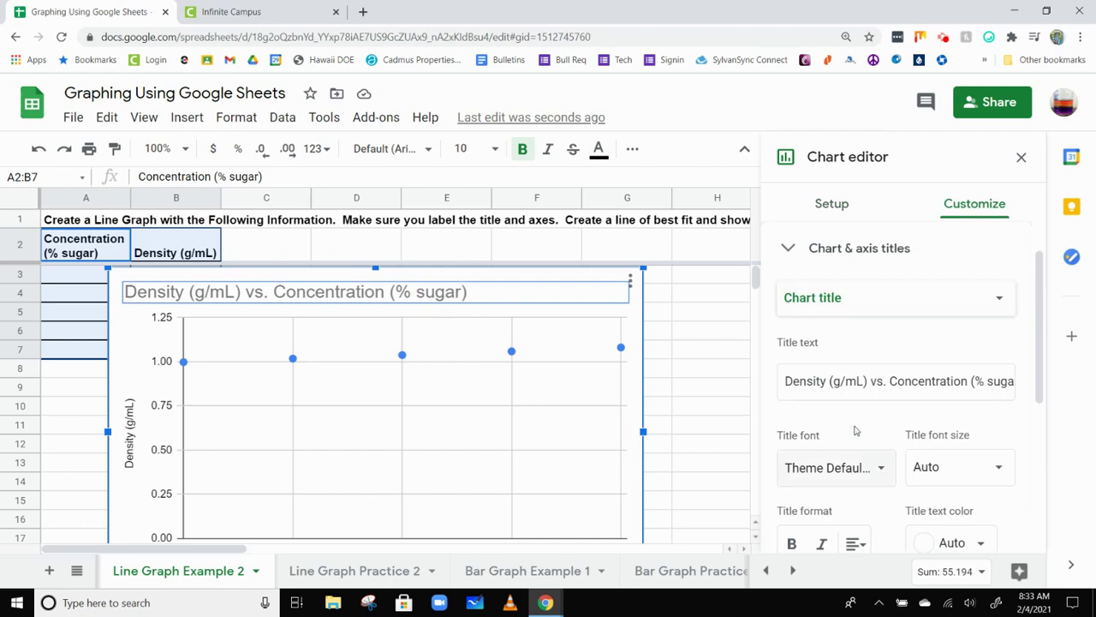
click(866, 540)
click(877, 512)
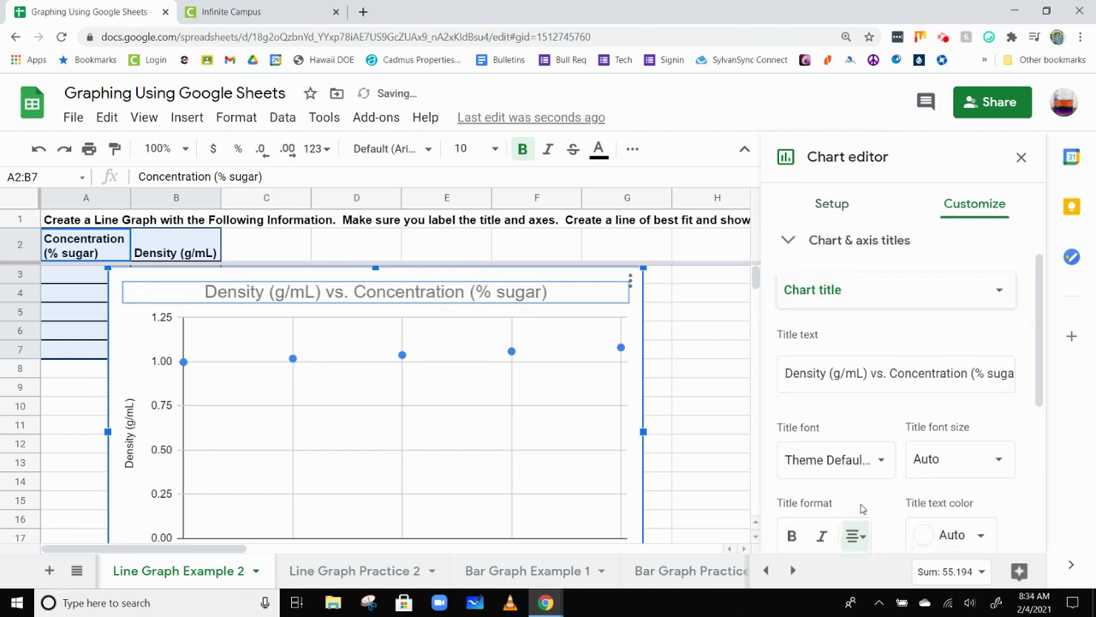
Move the density chart off the Concentration (% sugar) column and look over its plot and axis labels
drag(629, 356, 723, 329)
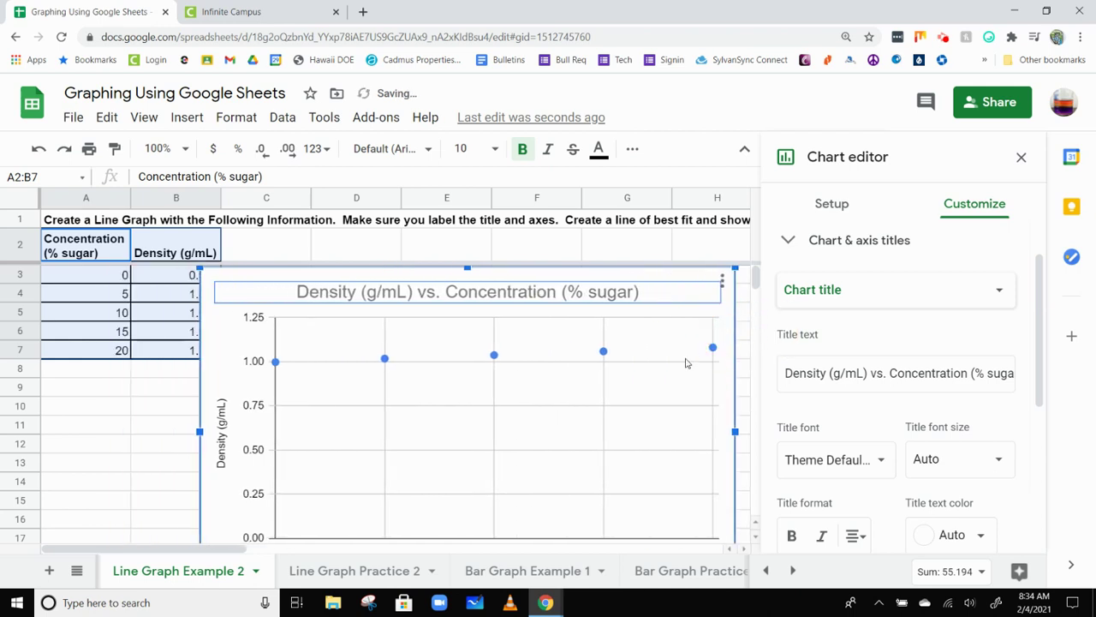
scroll(689, 360, down, 1)
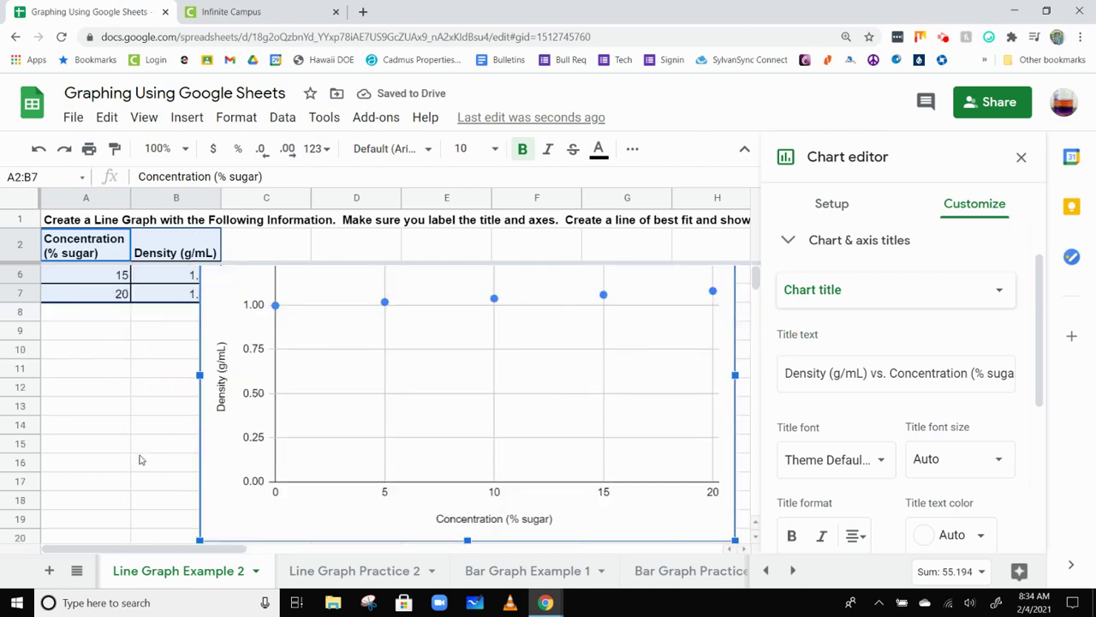
scroll(137, 458, up, 1)
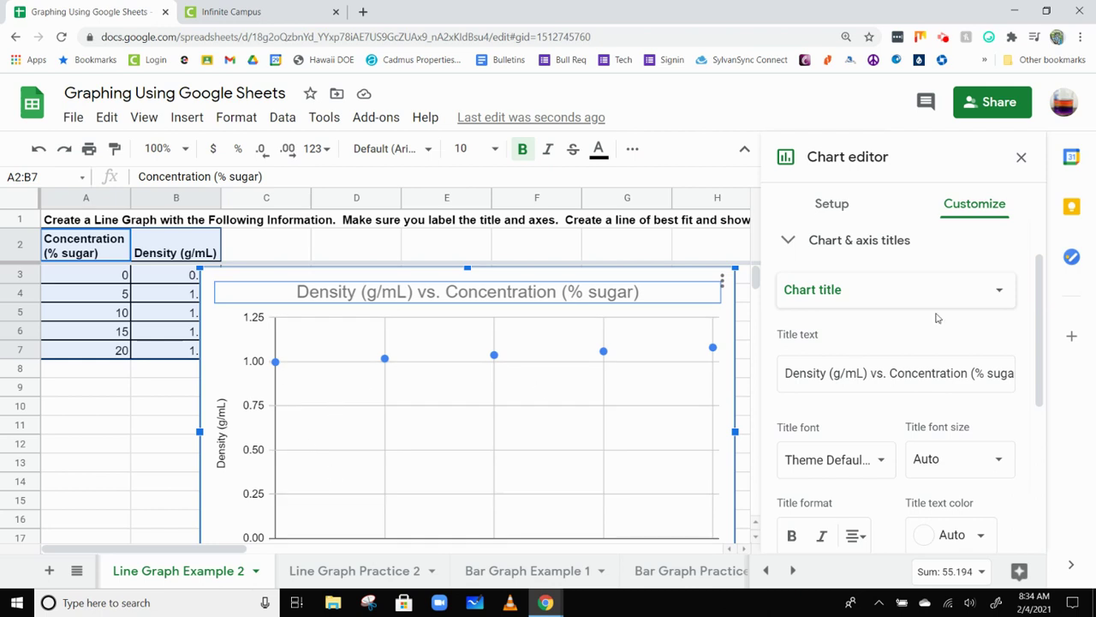
View which data series can be selected for formatting in the density chart
click(790, 242)
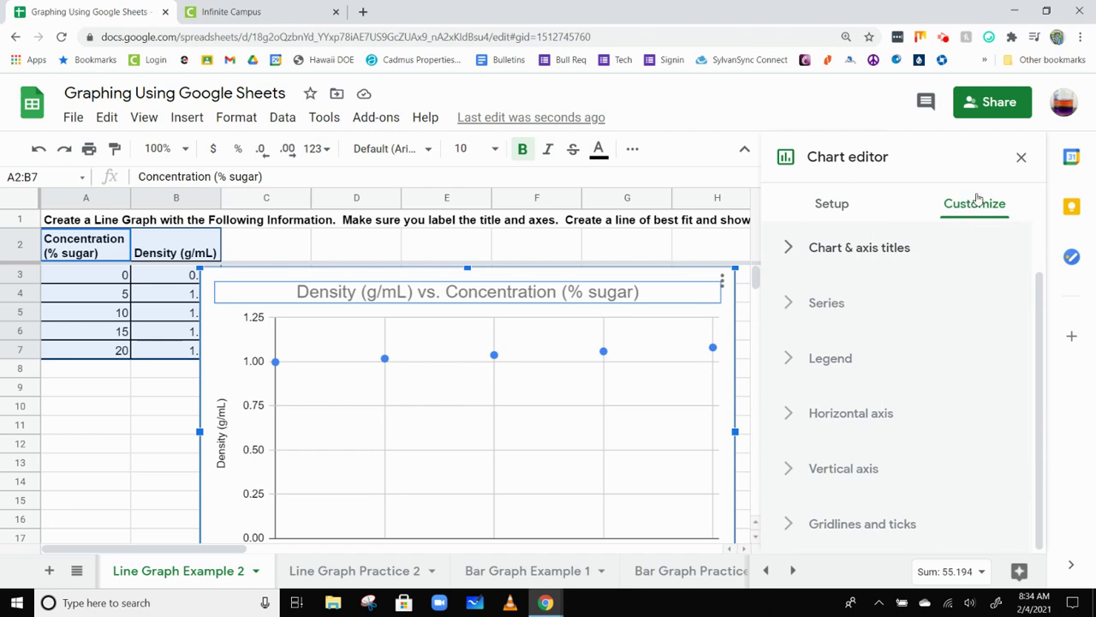
click(845, 206)
click(952, 210)
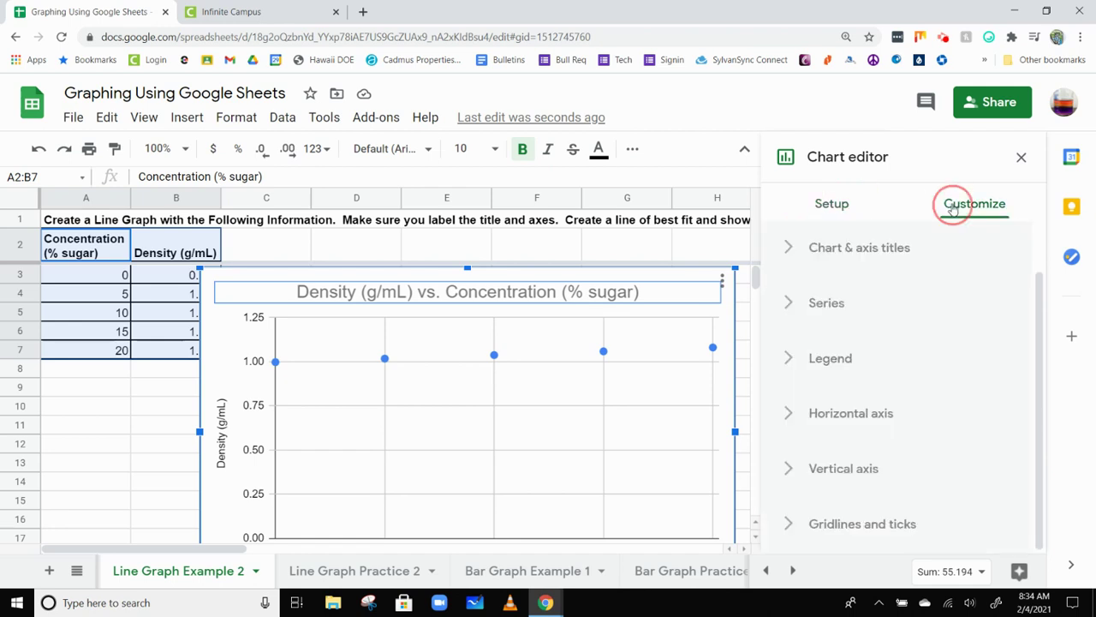
click(797, 312)
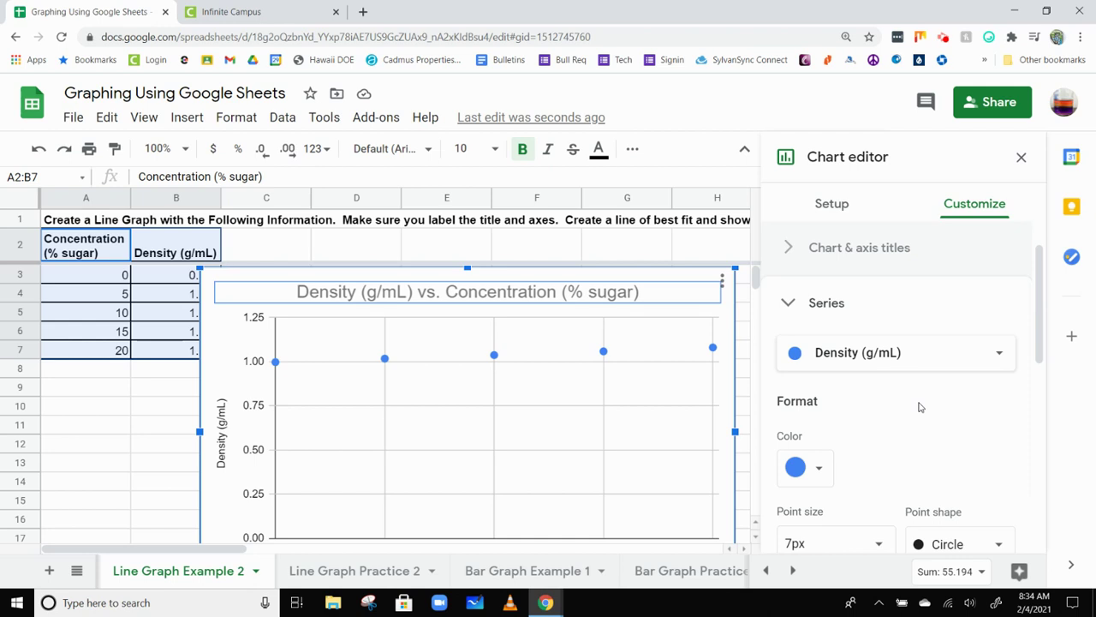
click(919, 364)
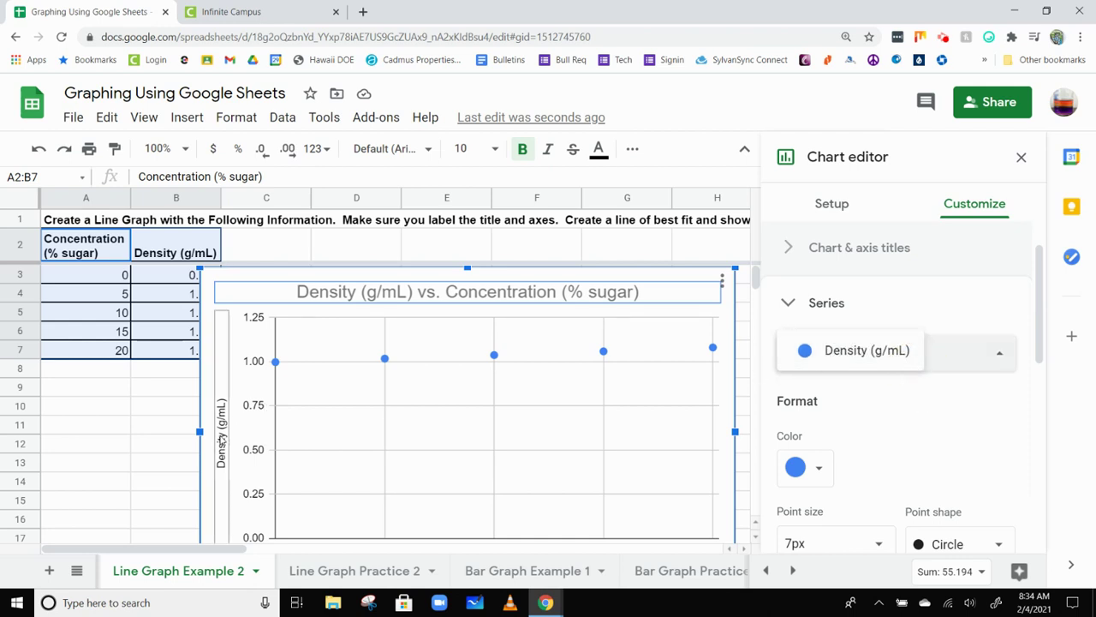
click(948, 426)
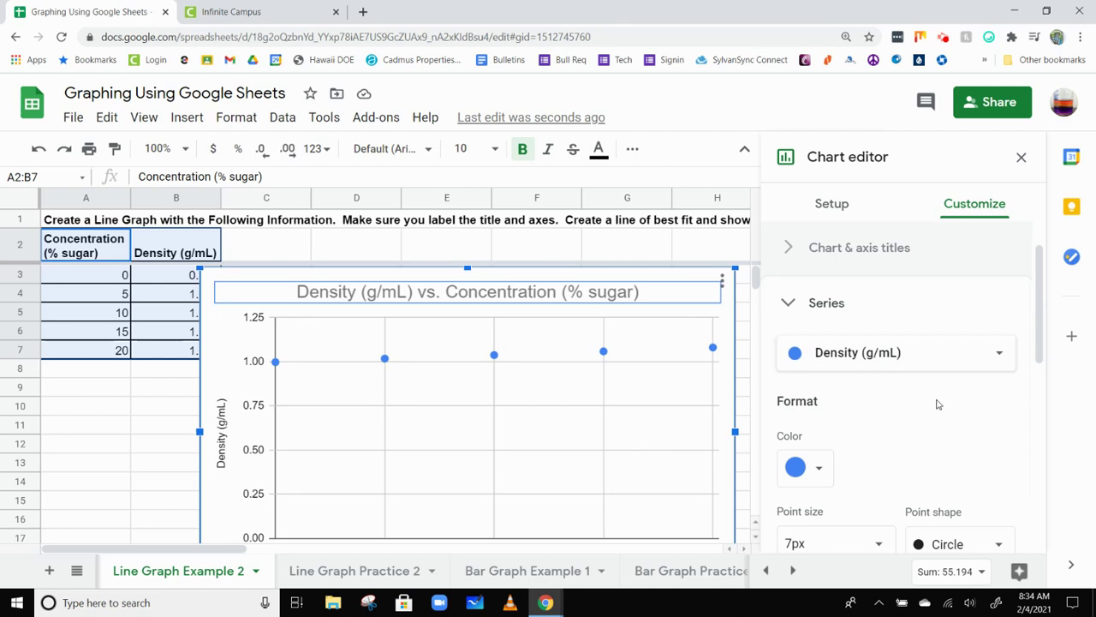
Set the minimum of the density chart's vertical axis to .95
scroll(900, 370, down, 3)
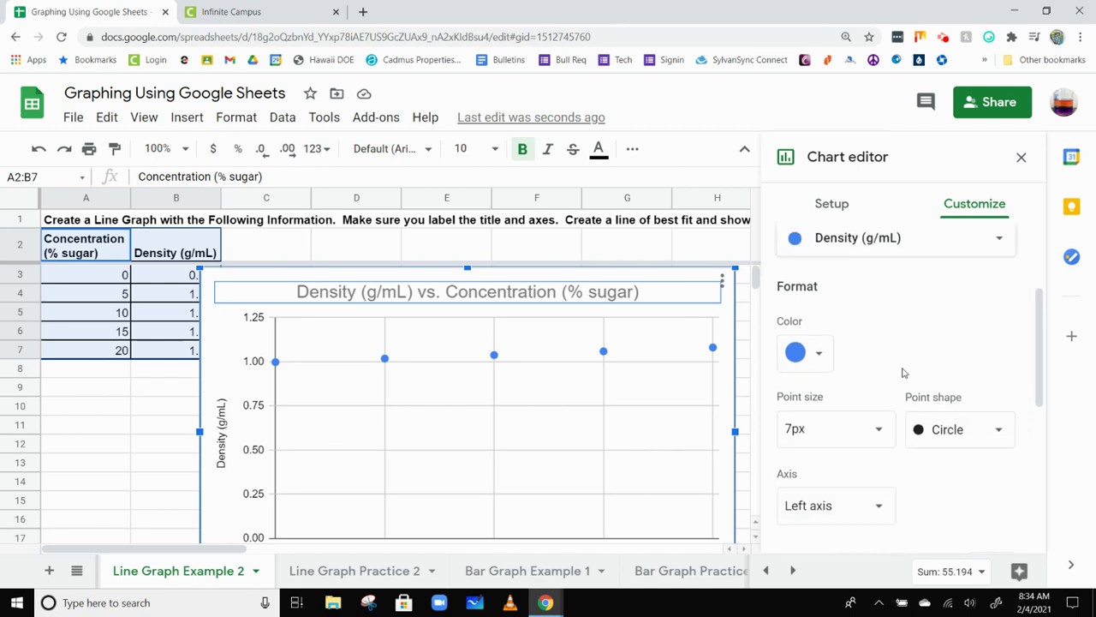
scroll(903, 371, down, 3)
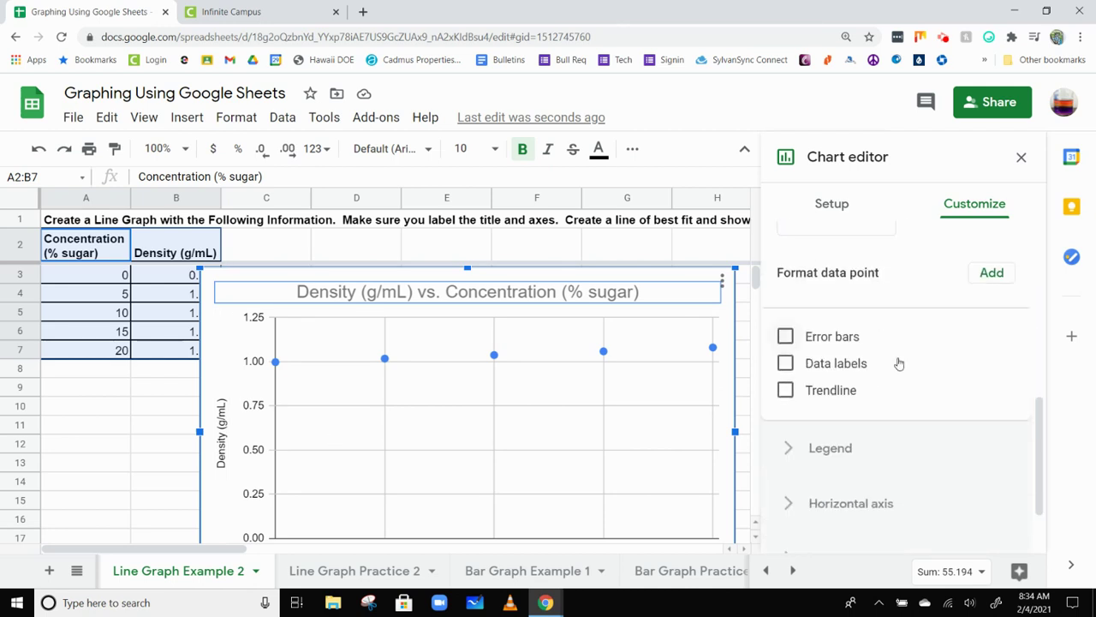
scroll(899, 363, down, 1)
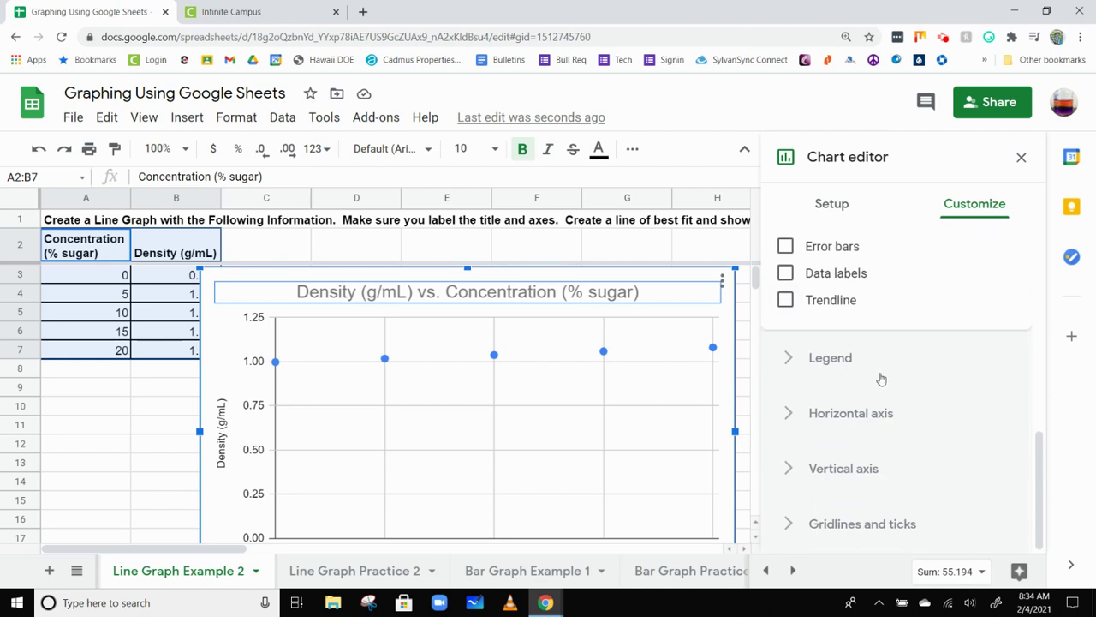
click(842, 464)
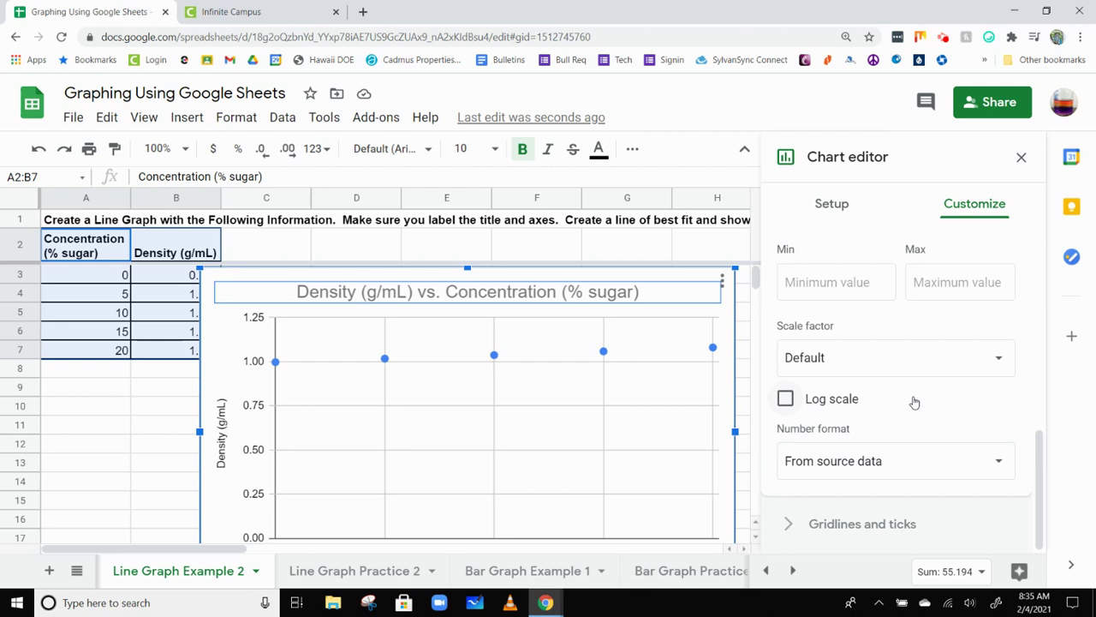
scroll(915, 401, up, 3)
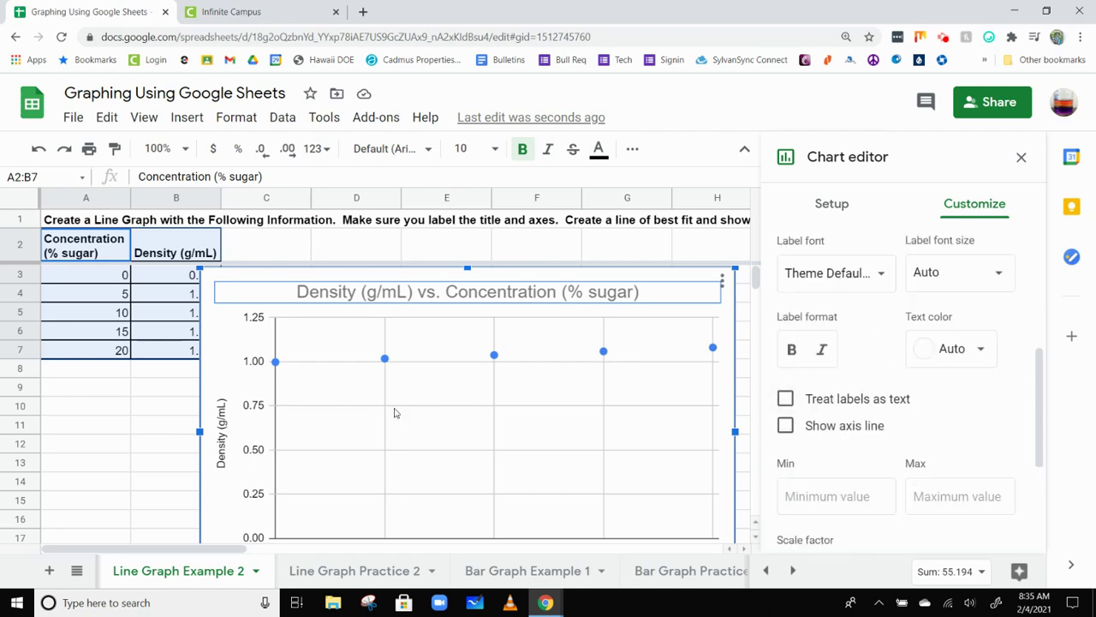
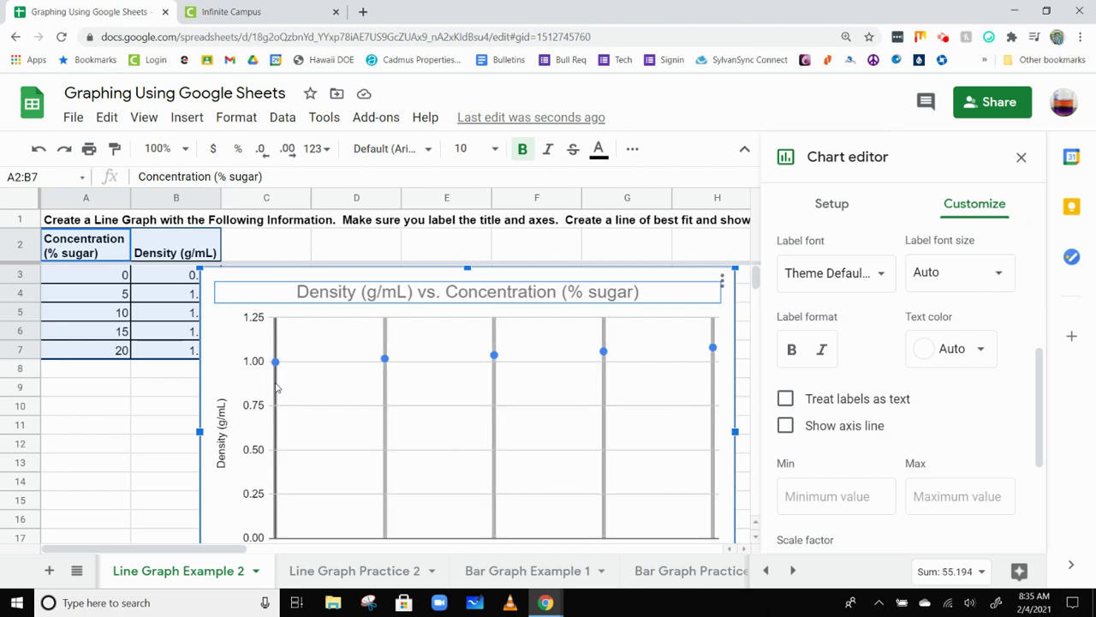
click(831, 496)
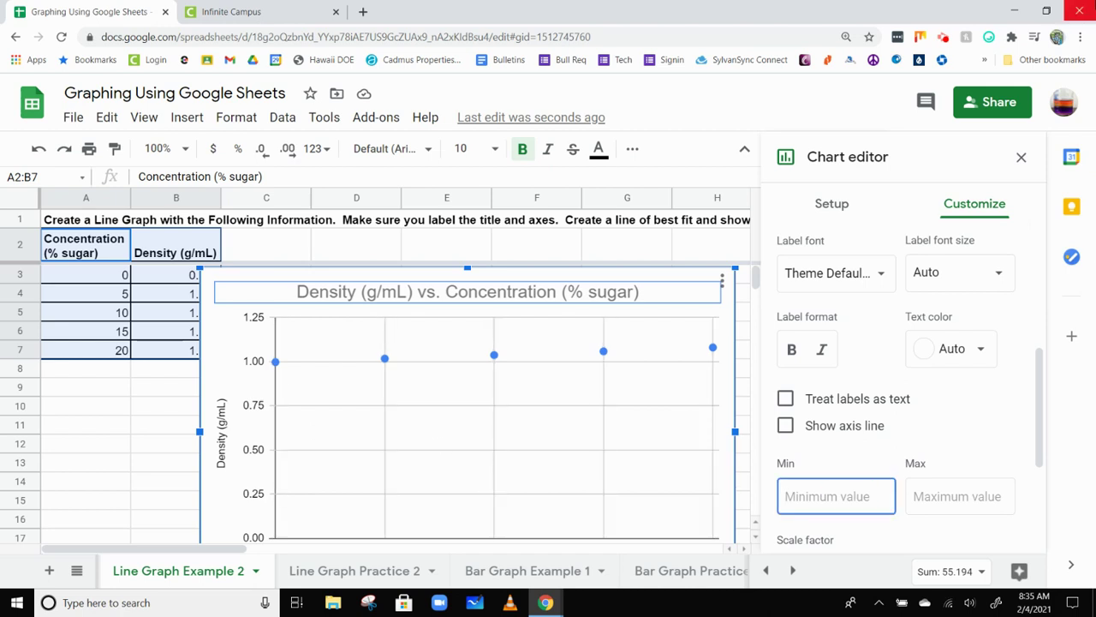
text(.95)
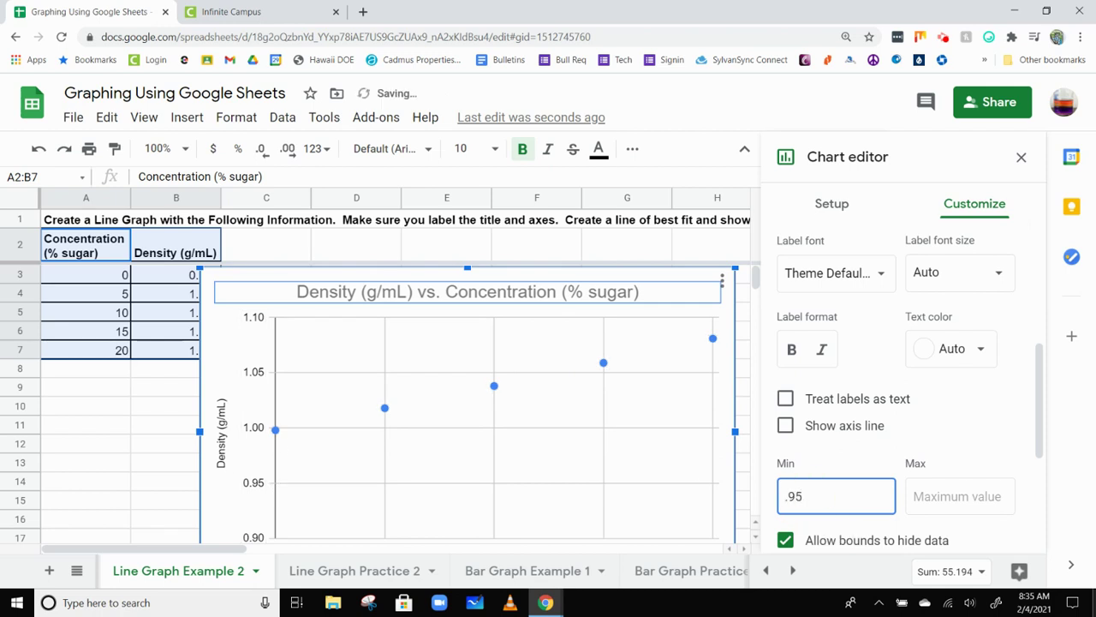
key(super+d)
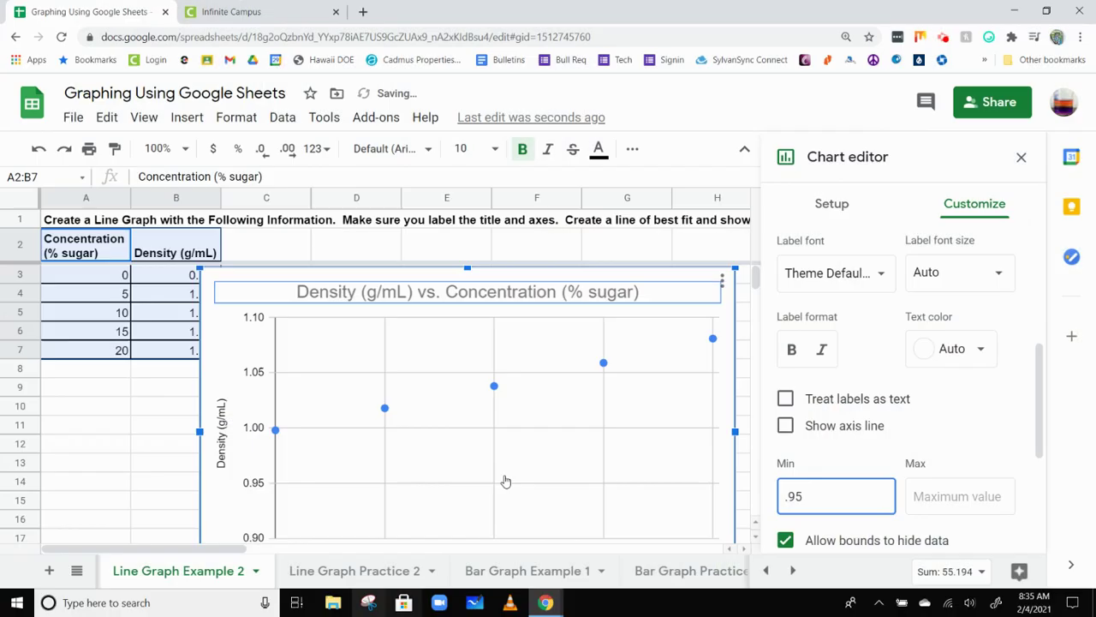
key(BackSpace)
text(5)
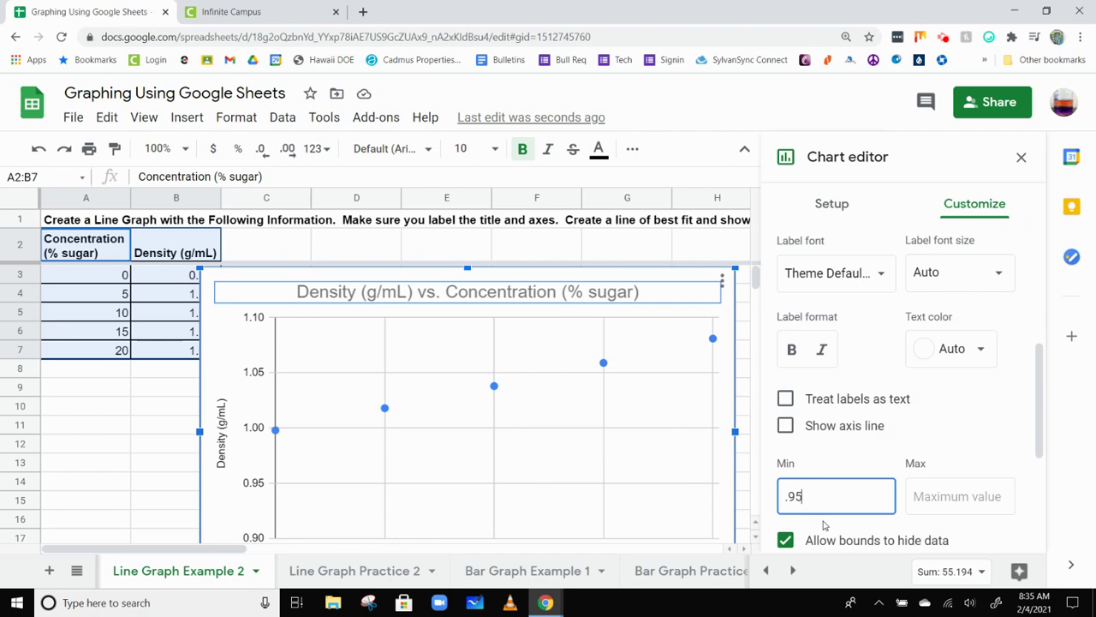
Re-enter the vertical axis minimum as 0.95 and check the density chart's scale down to its horizontal axis
click(832, 497)
scroll(836, 473, down, 1)
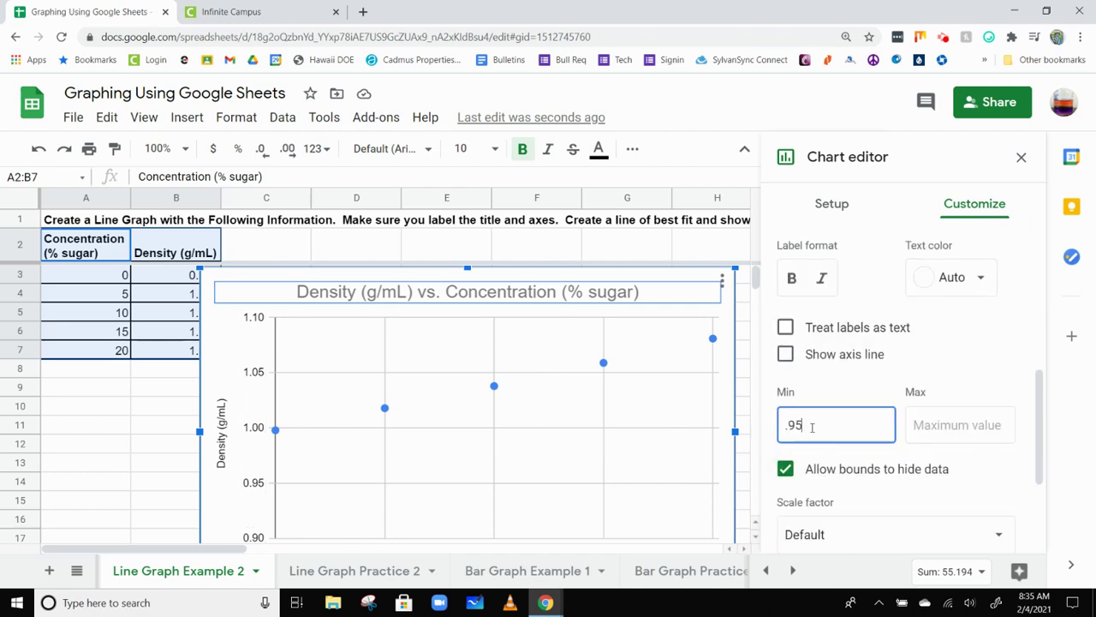
double_click(812, 426)
text(0)
click(954, 368)
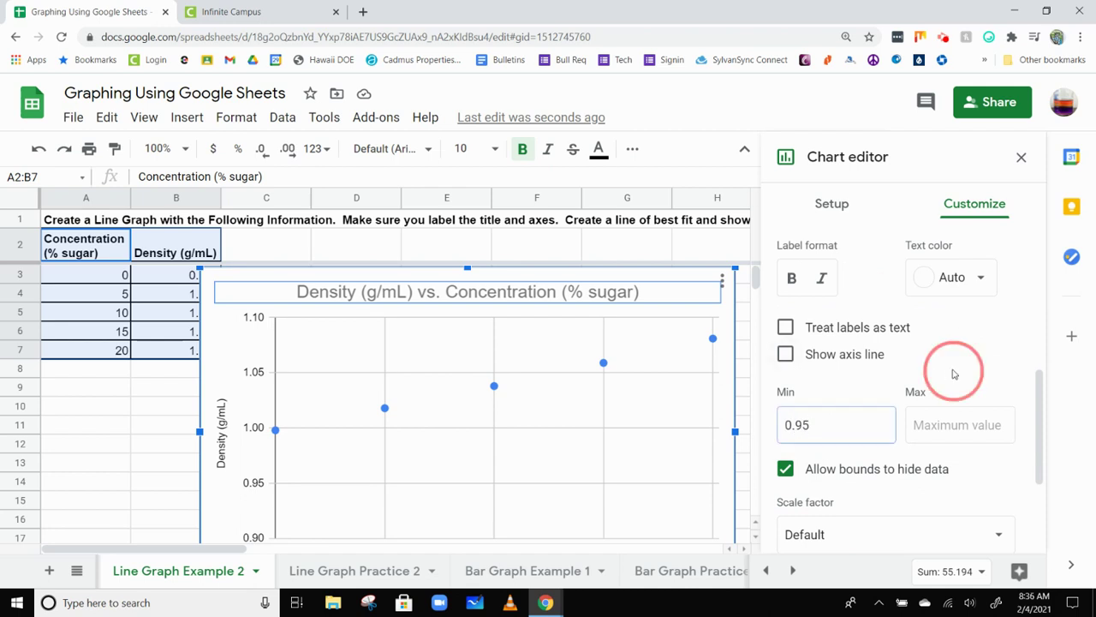
click(880, 421)
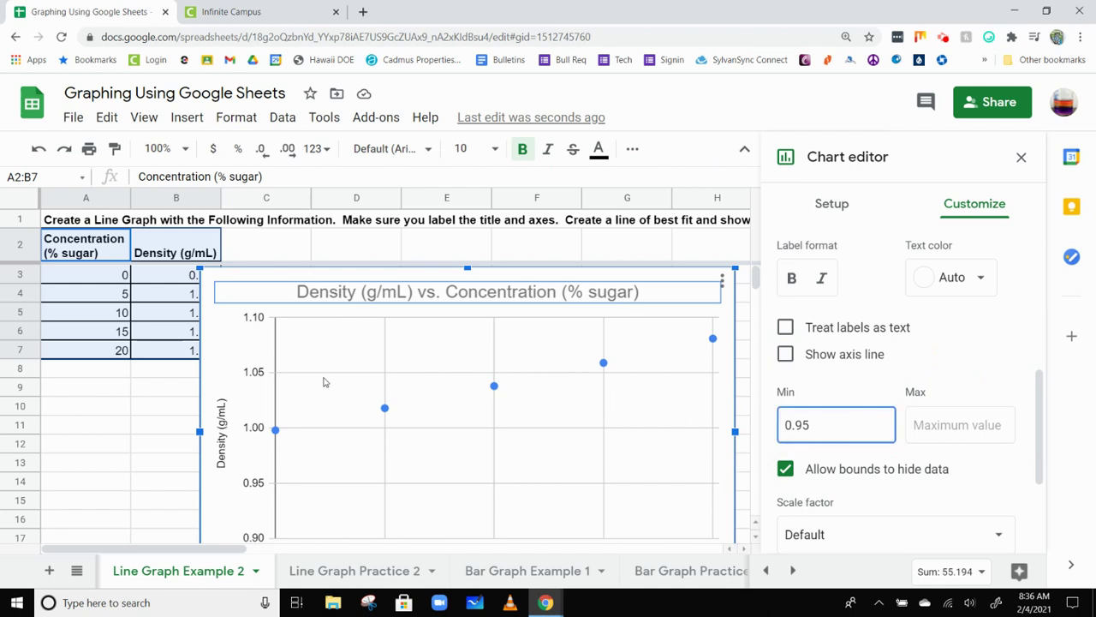
scroll(259, 427, down, 1)
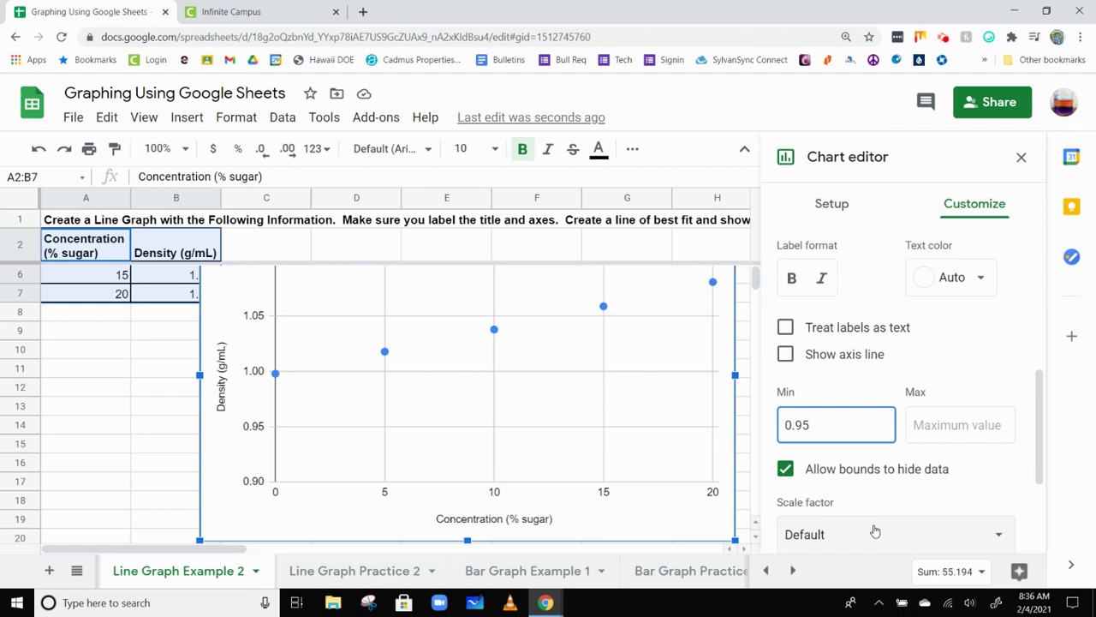
scroll(875, 528, down, 1)
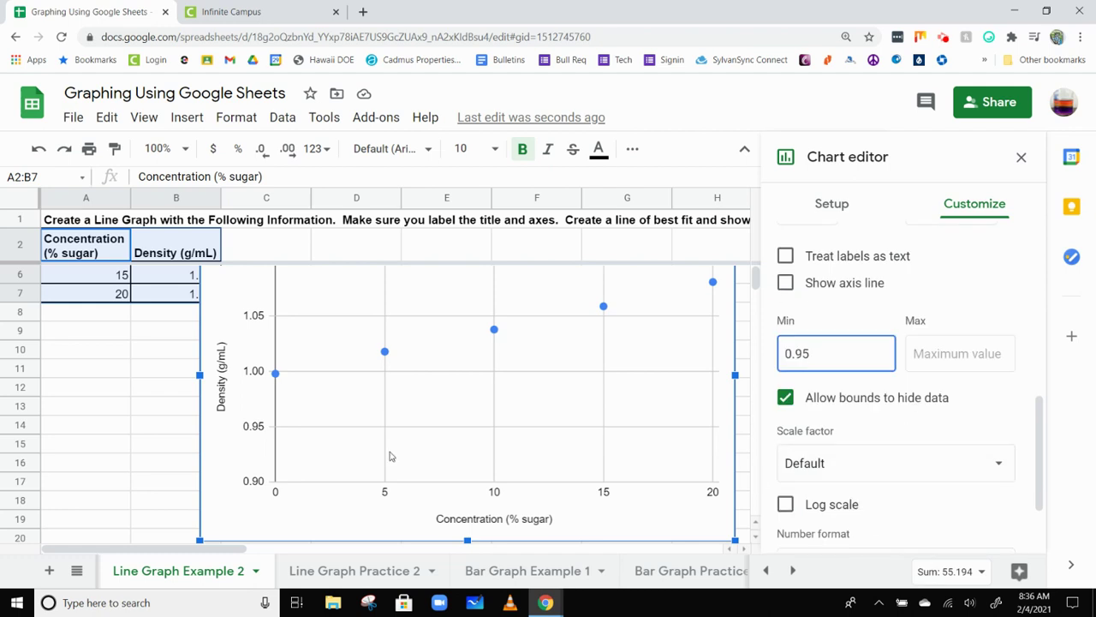
Set the density chart's vertical axis minimum to 0.99 and turn on its axis line
click(811, 463)
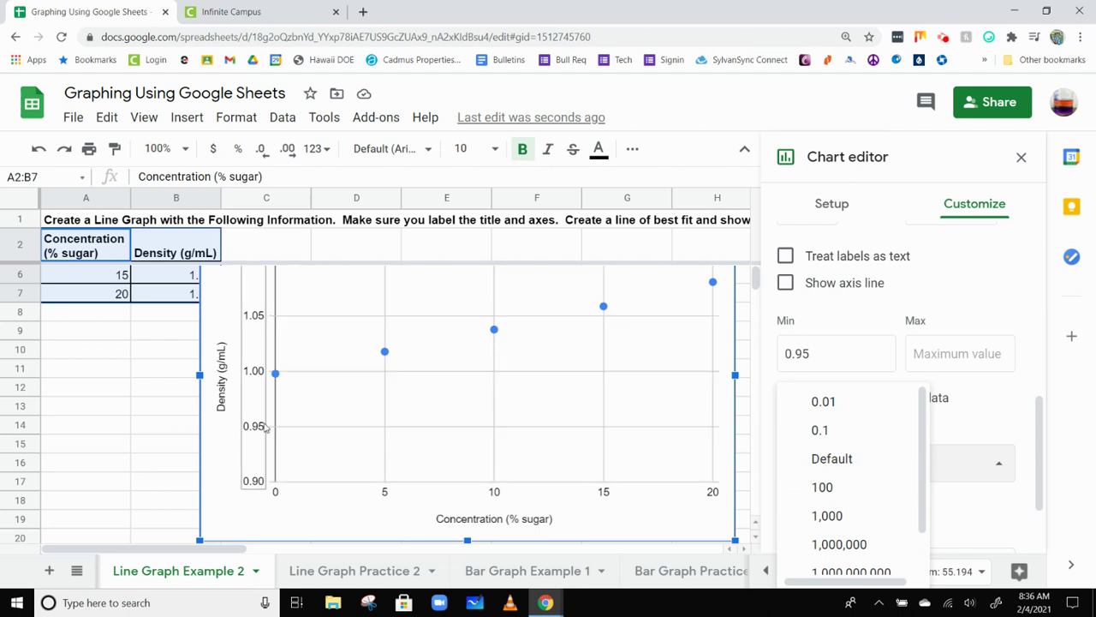
click(822, 351)
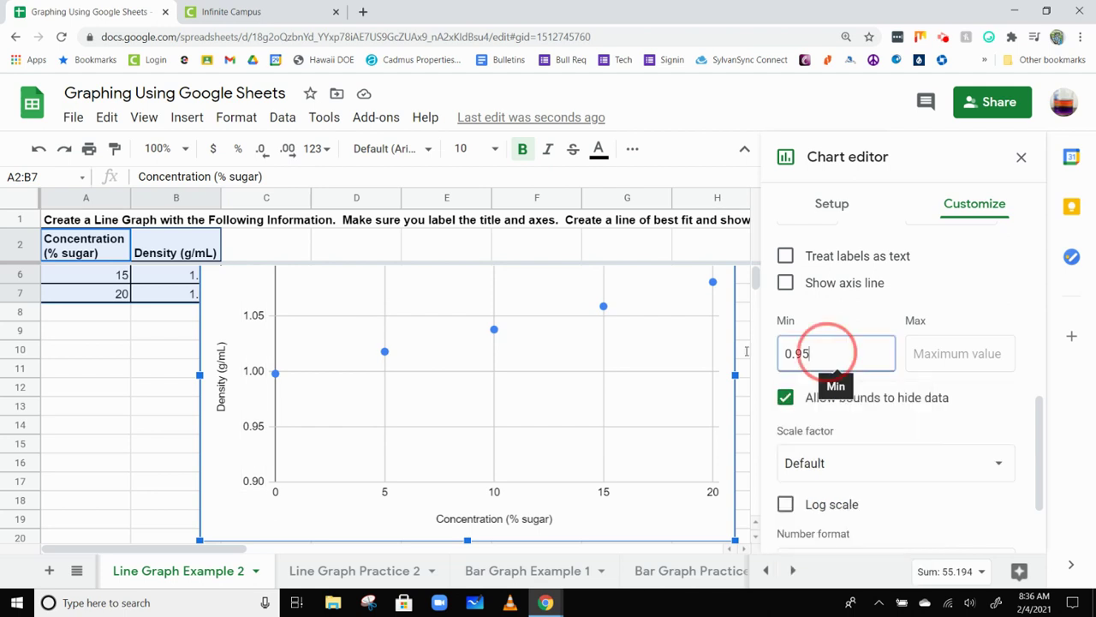
text(0)
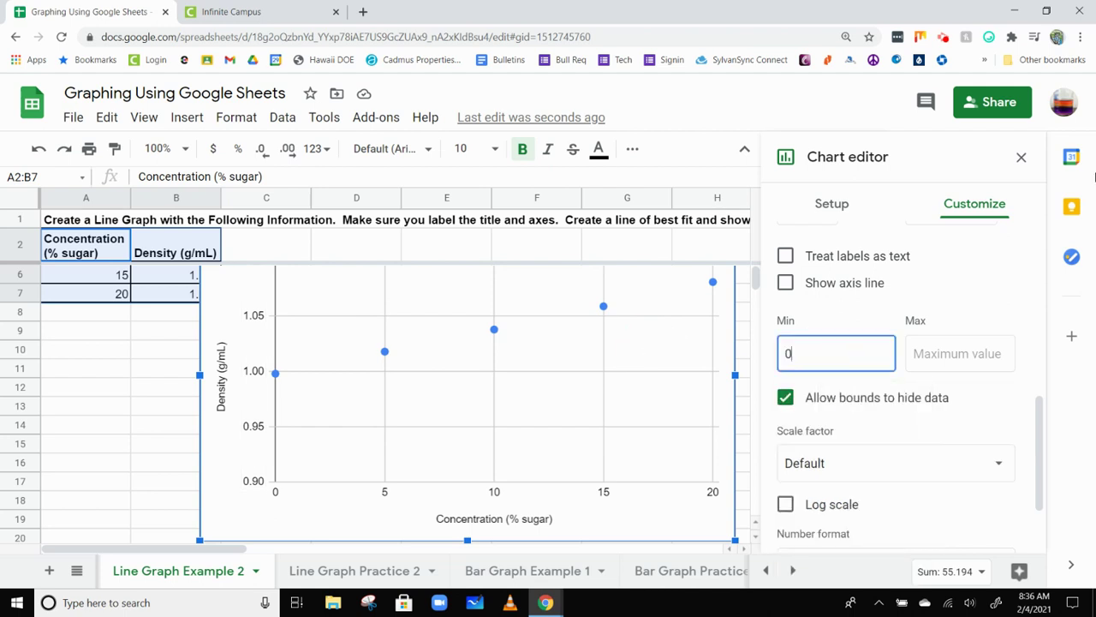
text(.99)
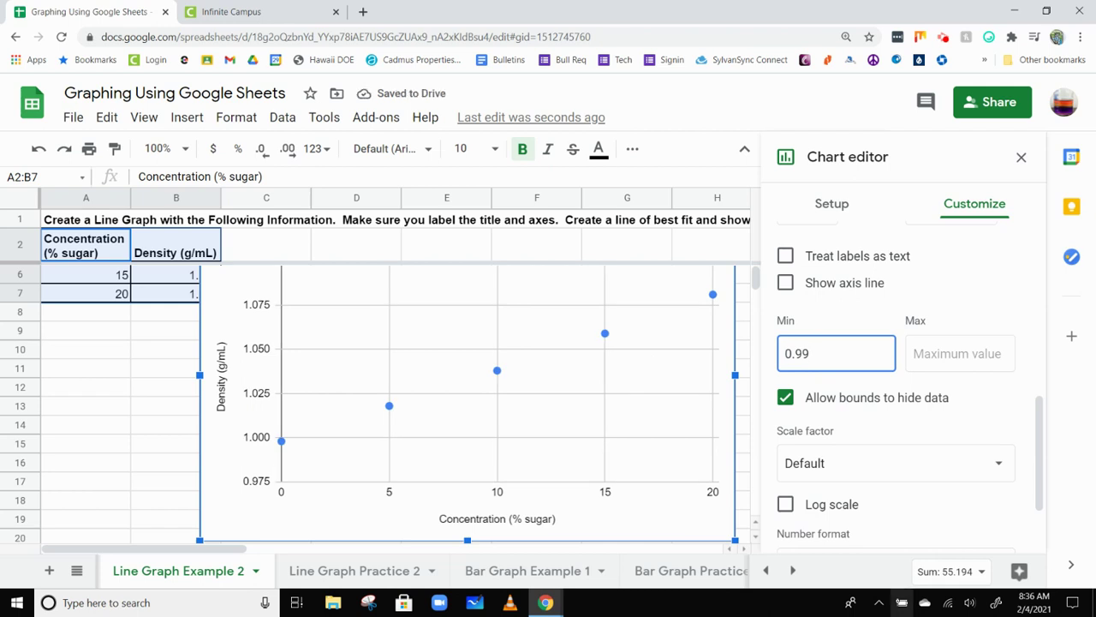
click(991, 293)
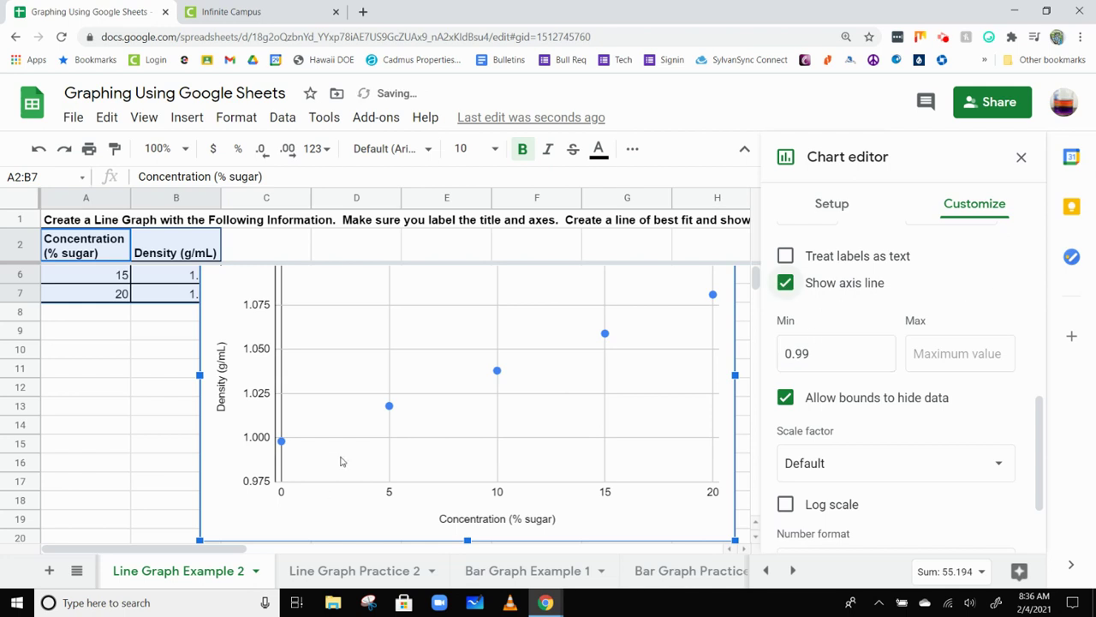
Look over the density chart's points and both axes, along with the vertical axis options
scroll(326, 449, up, 1)
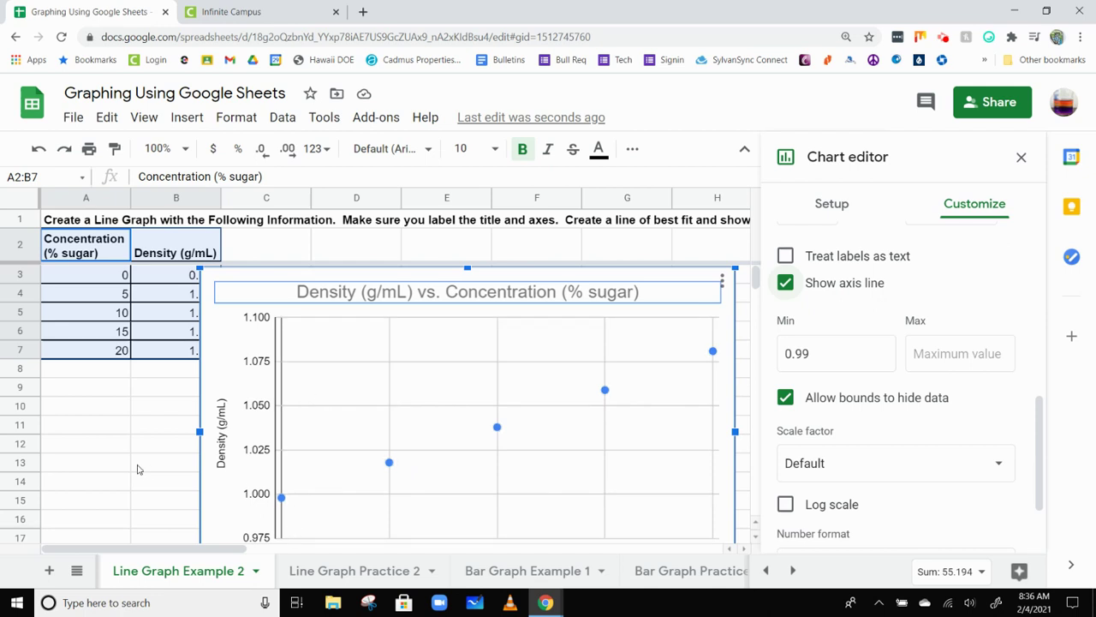
scroll(140, 460, down, 1)
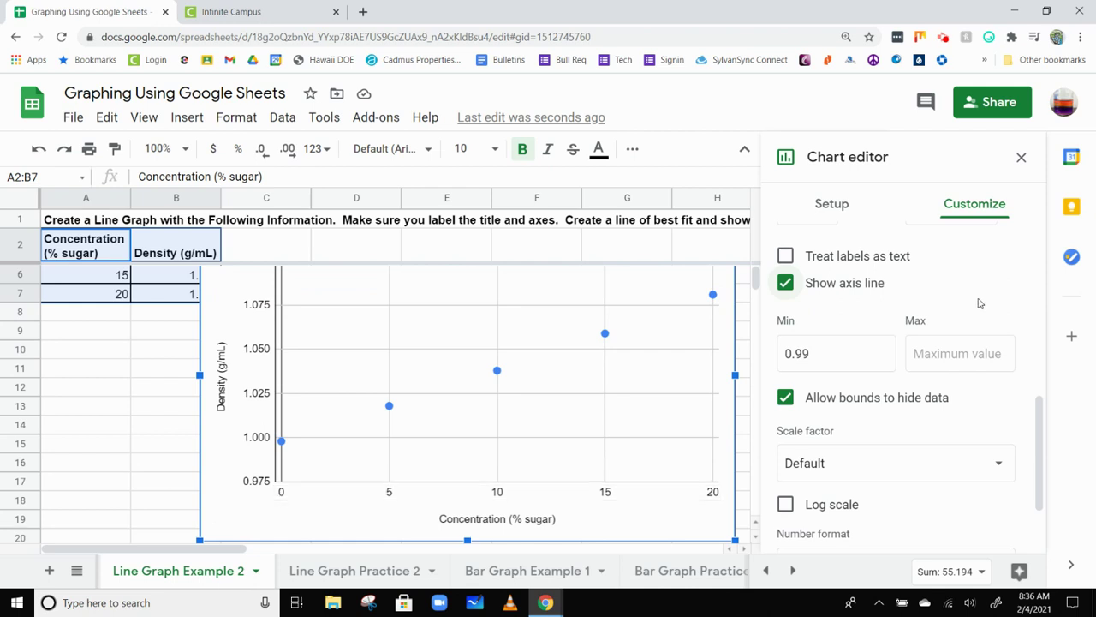
scroll(980, 303, up, 5)
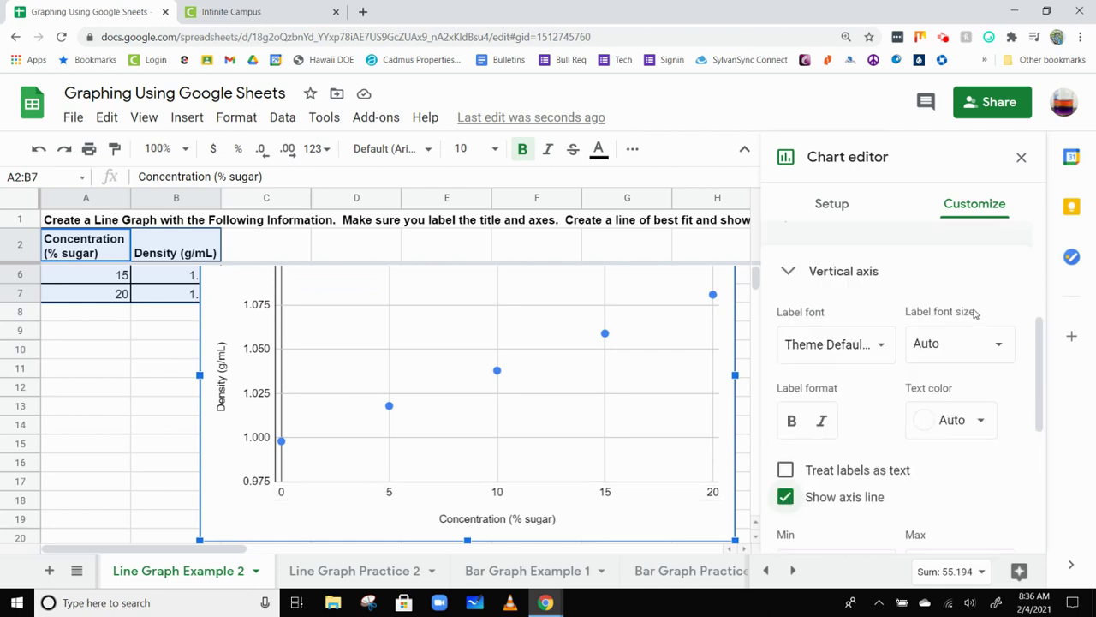
scroll(974, 314, up, 3)
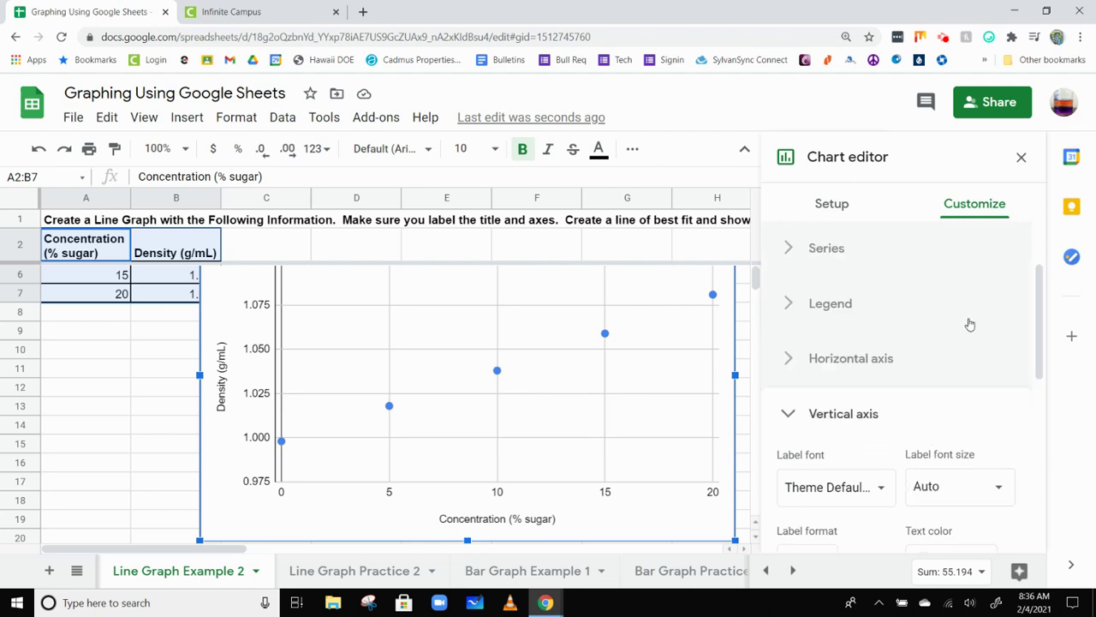
scroll(970, 323, down, 1)
scroll(846, 357, down, 1)
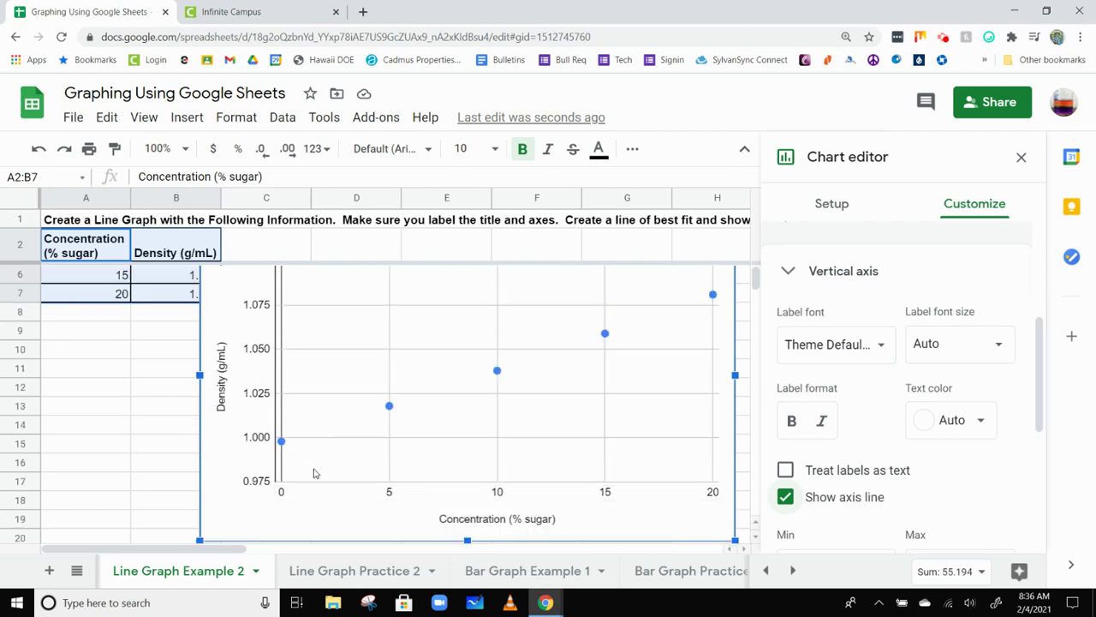
scroll(531, 386, up, 1)
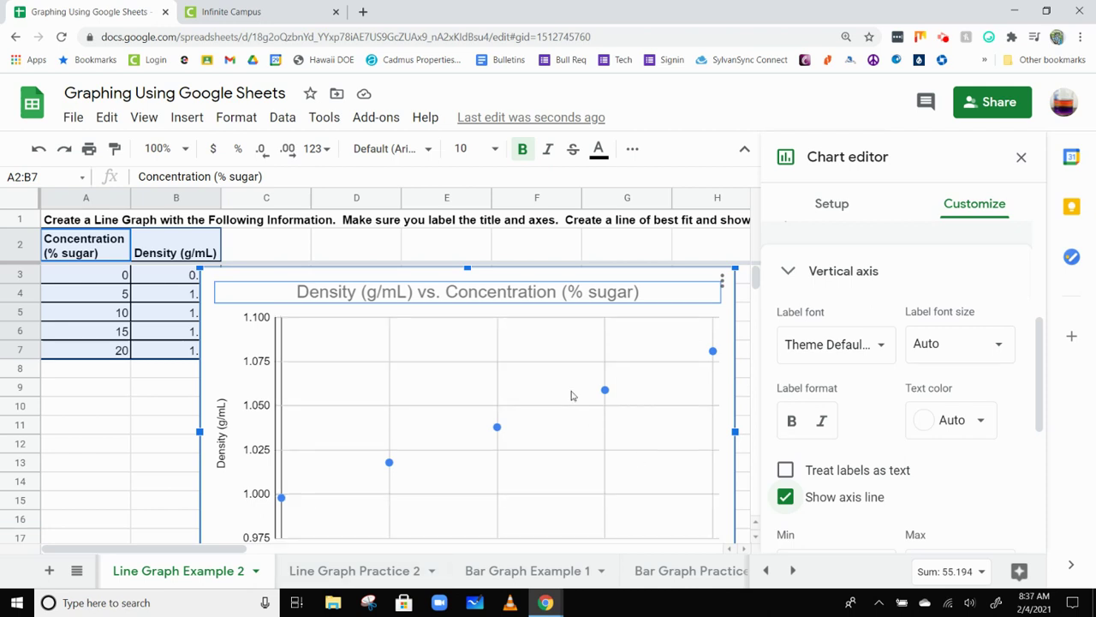
Set the minimum of the density chart's horizontal axis to 0 and check where the points meet the vertical axis
scroll(791, 369, up, 2)
click(783, 341)
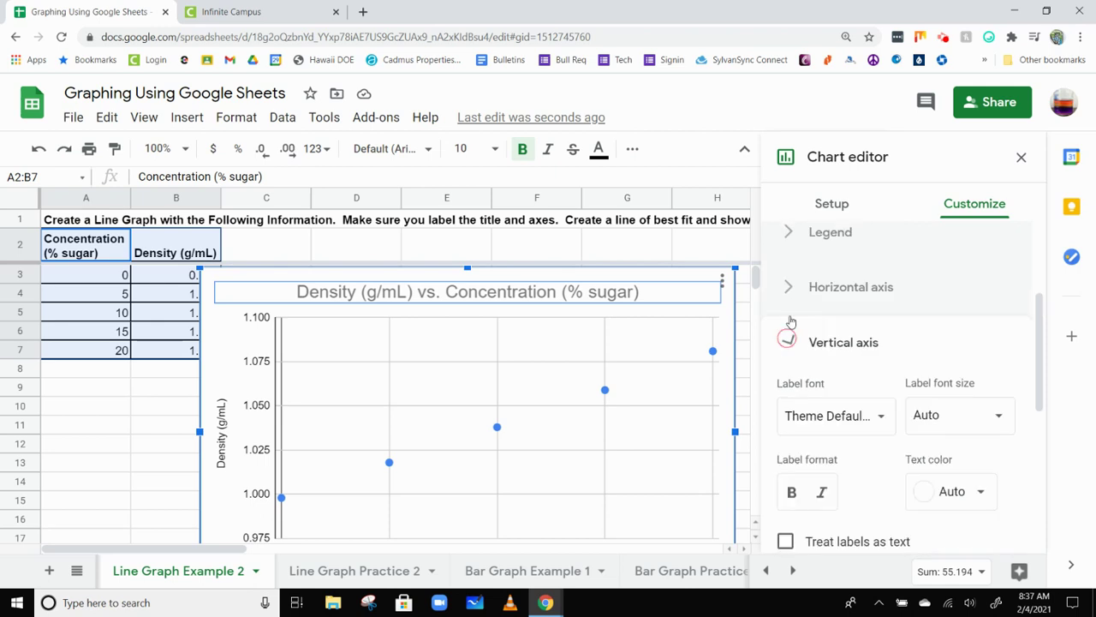
click(788, 302)
click(791, 301)
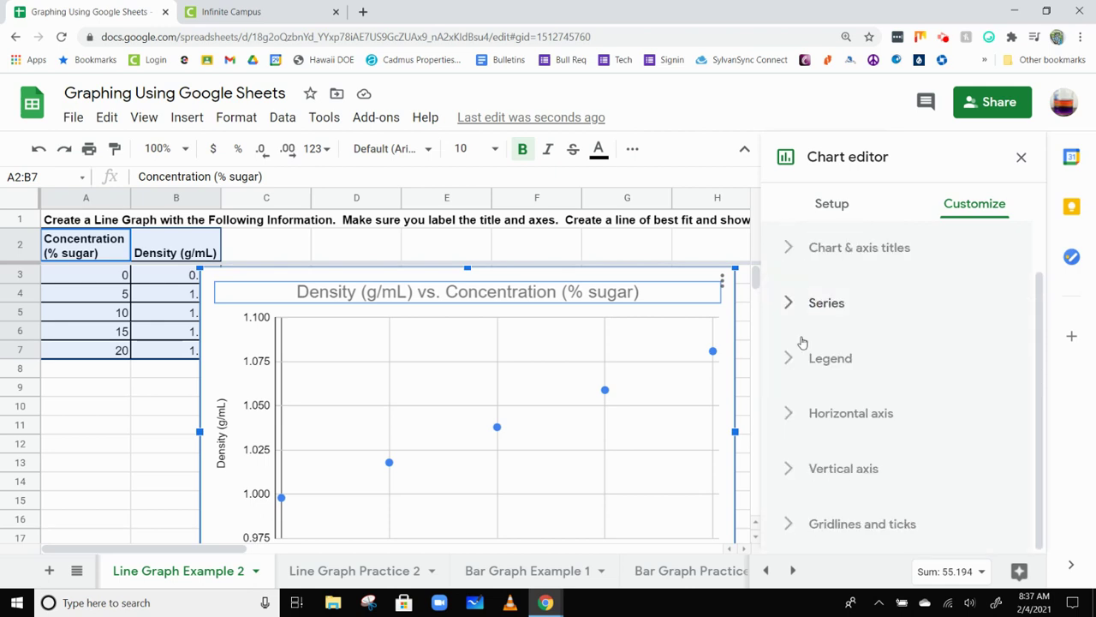
click(794, 413)
scroll(831, 408, down, 5)
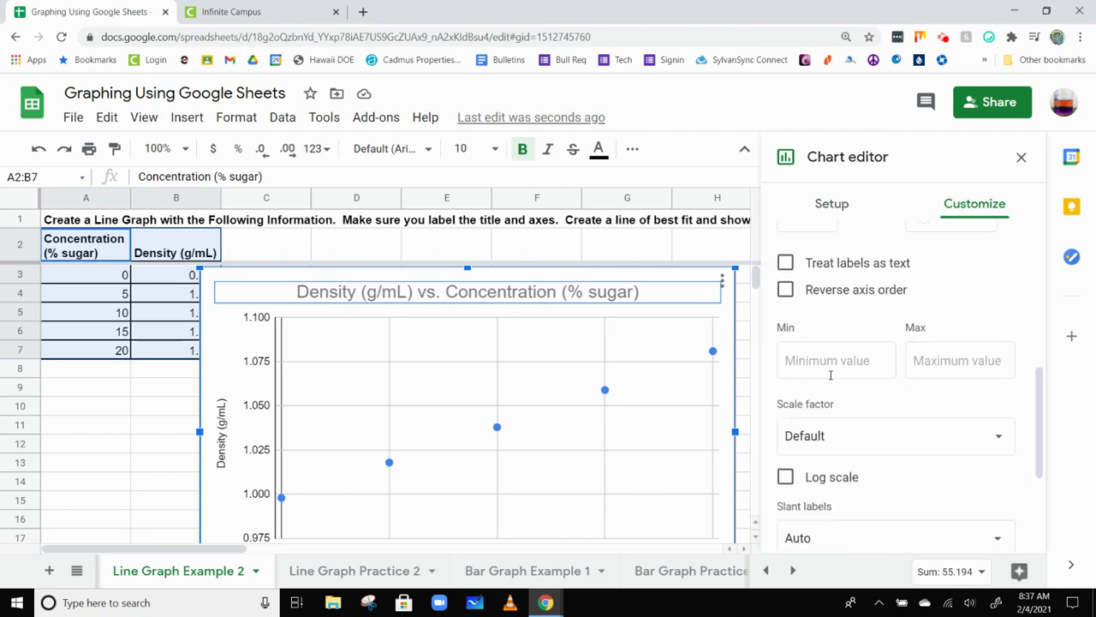
click(837, 282)
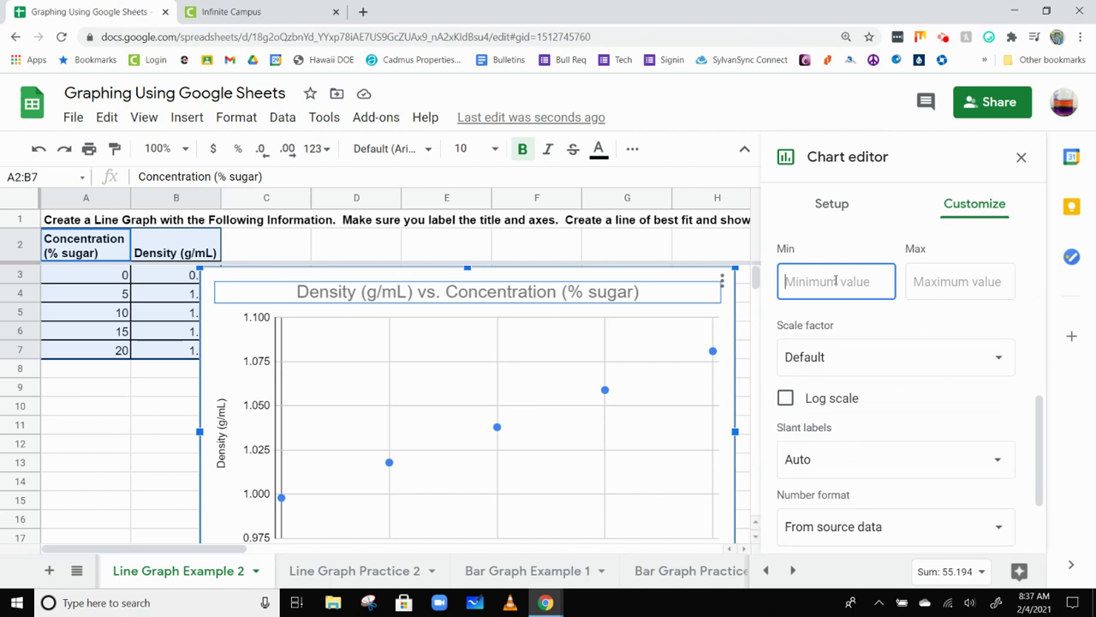
text(0)
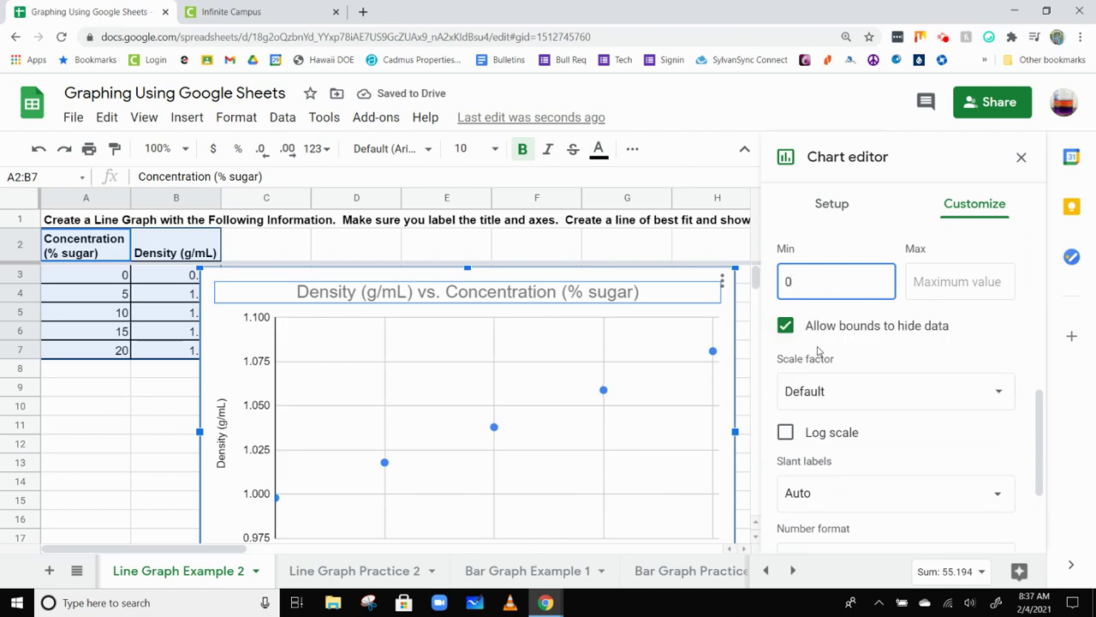
scroll(158, 461, down, 1)
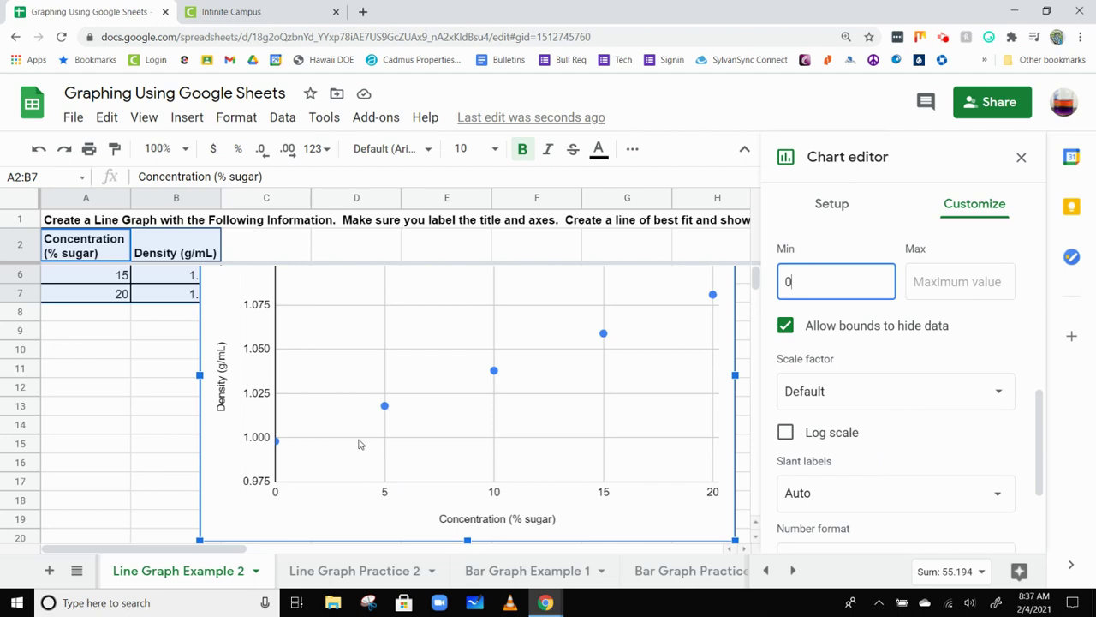
scroll(372, 447, up, 1)
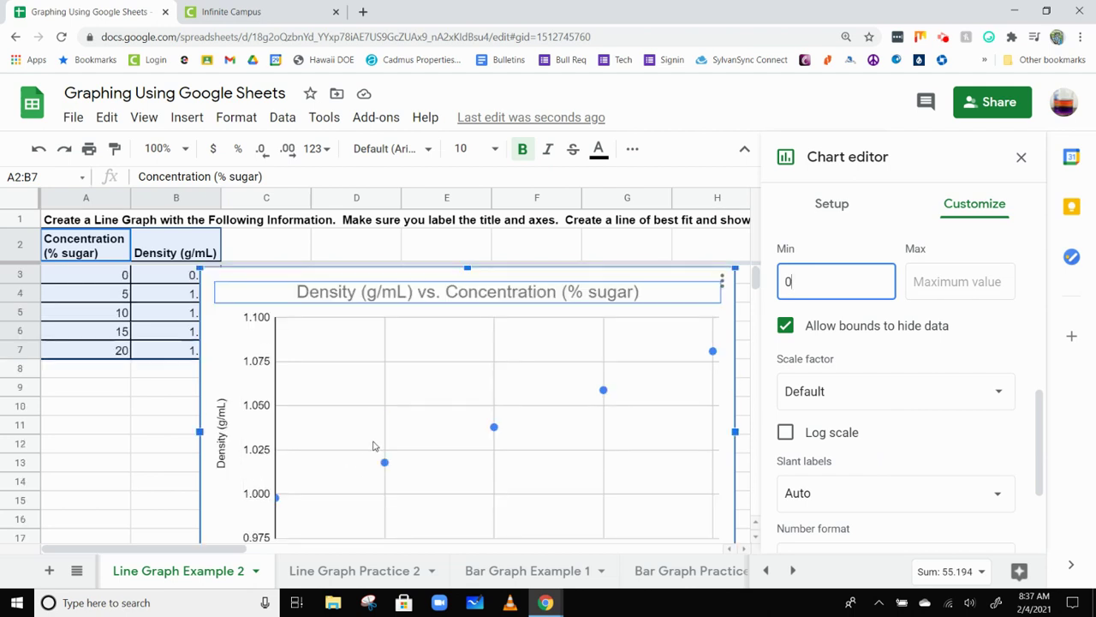
scroll(370, 448, down, 1)
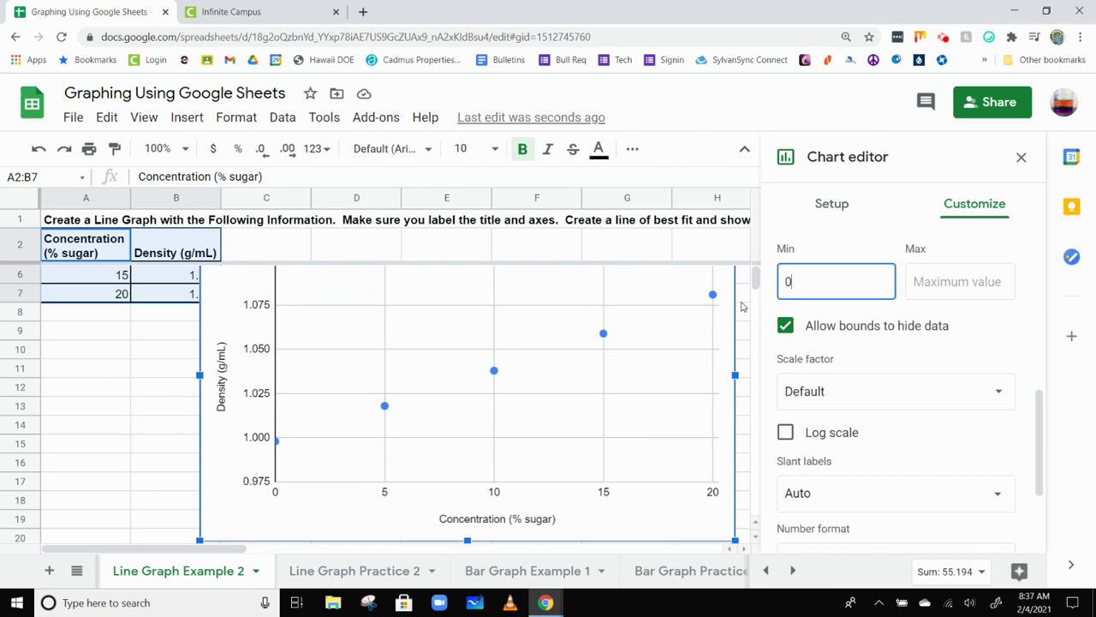
scroll(741, 308, up, 1)
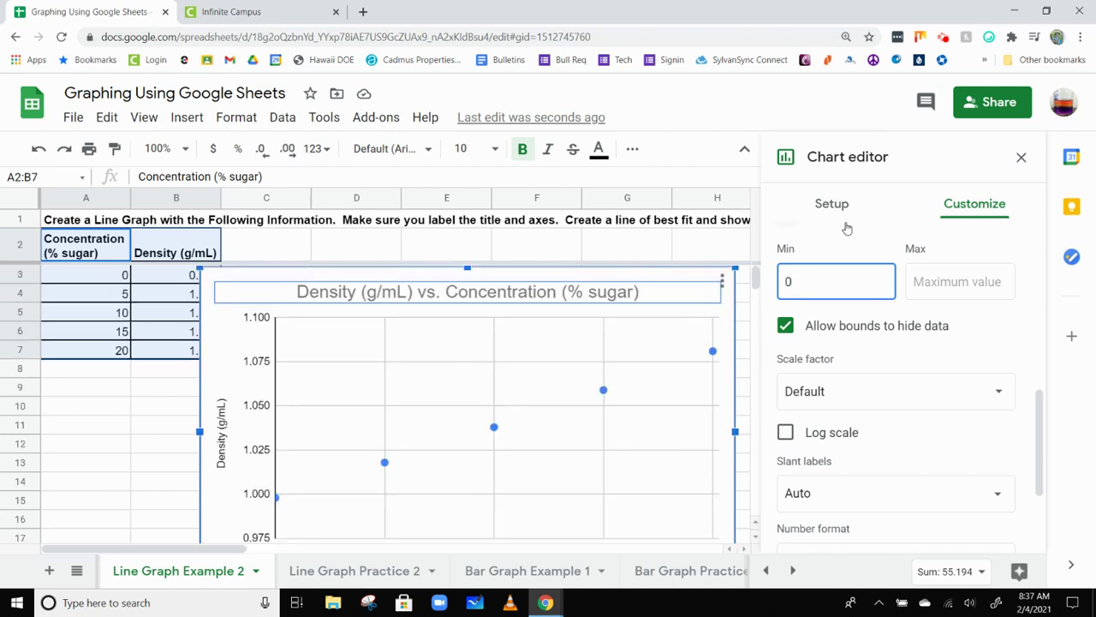
Add a trendline to the Density (g/mL) series of the density chart
scroll(824, 275, up, 4)
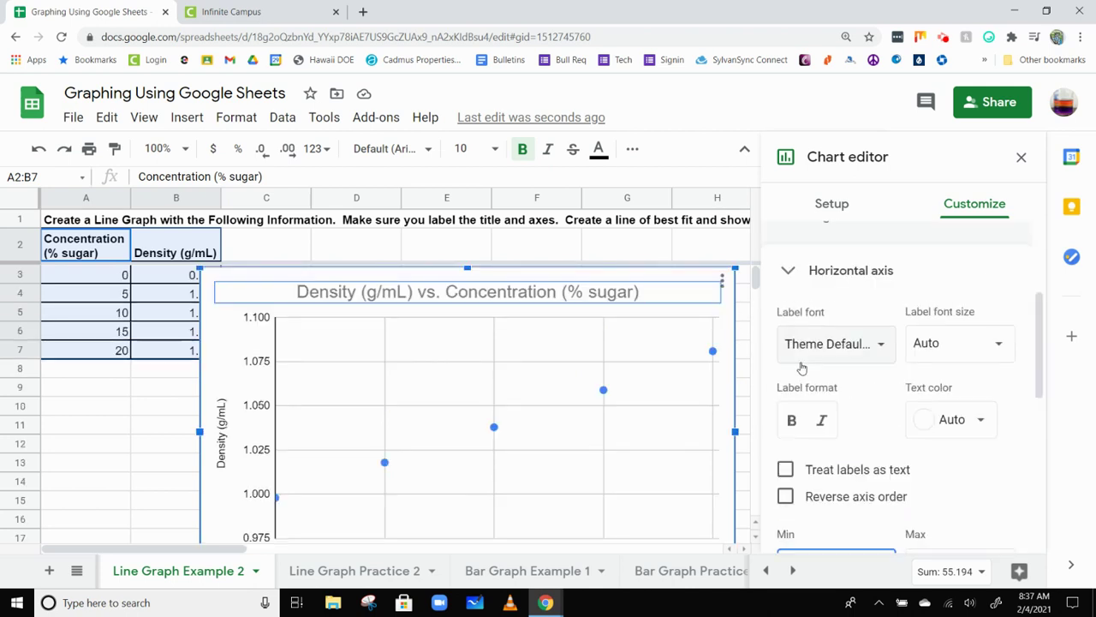
click(784, 344)
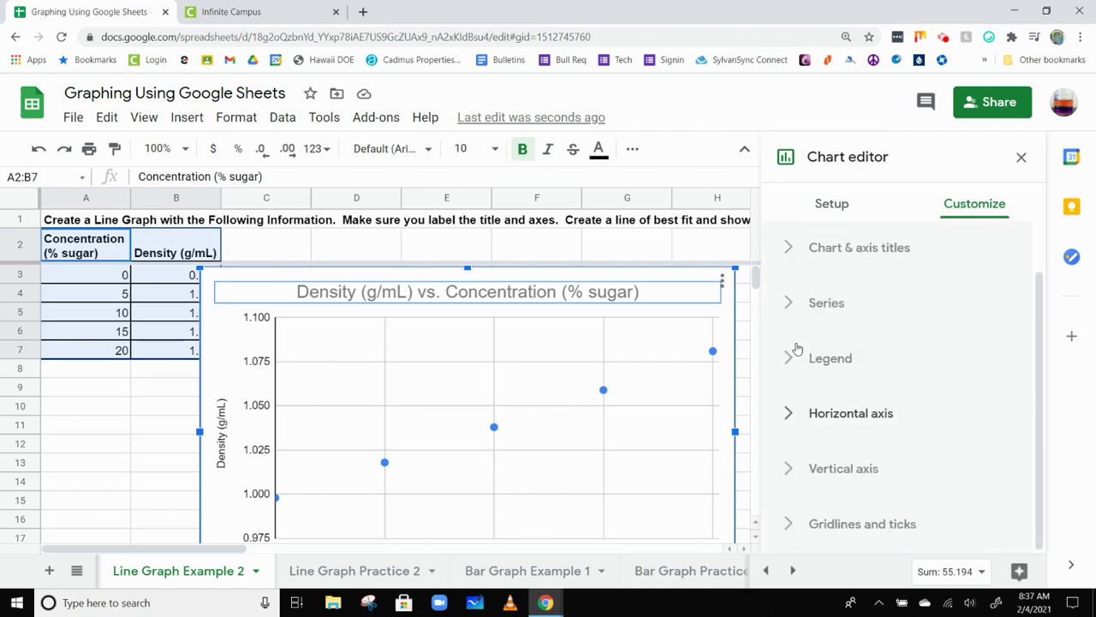
scroll(788, 349, up, 1)
click(788, 358)
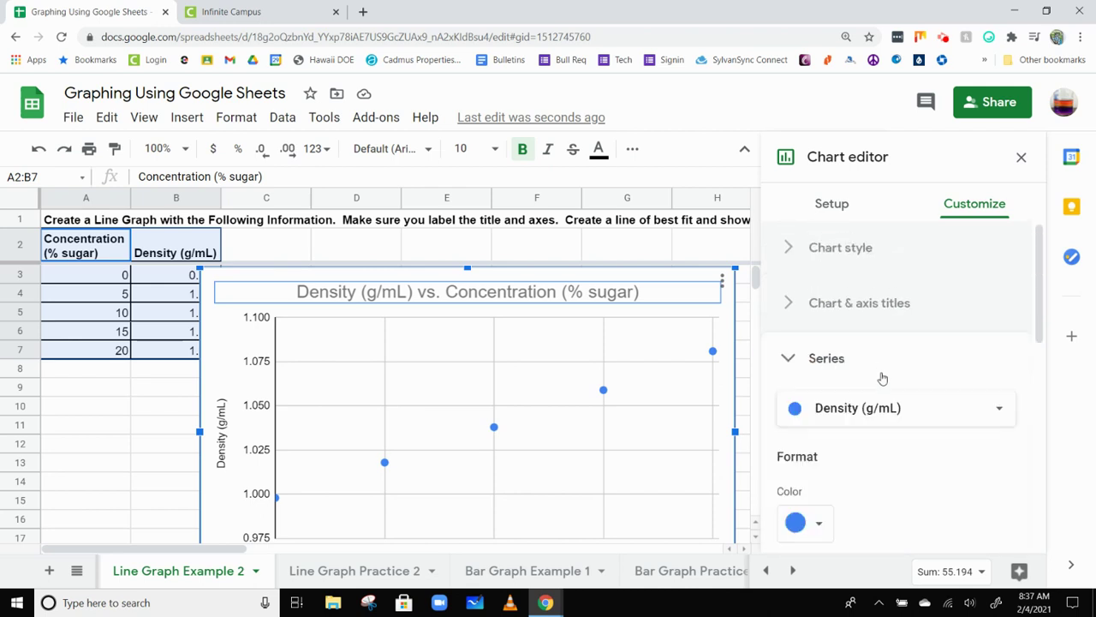
scroll(886, 370, down, 2)
scroll(885, 334, down, 5)
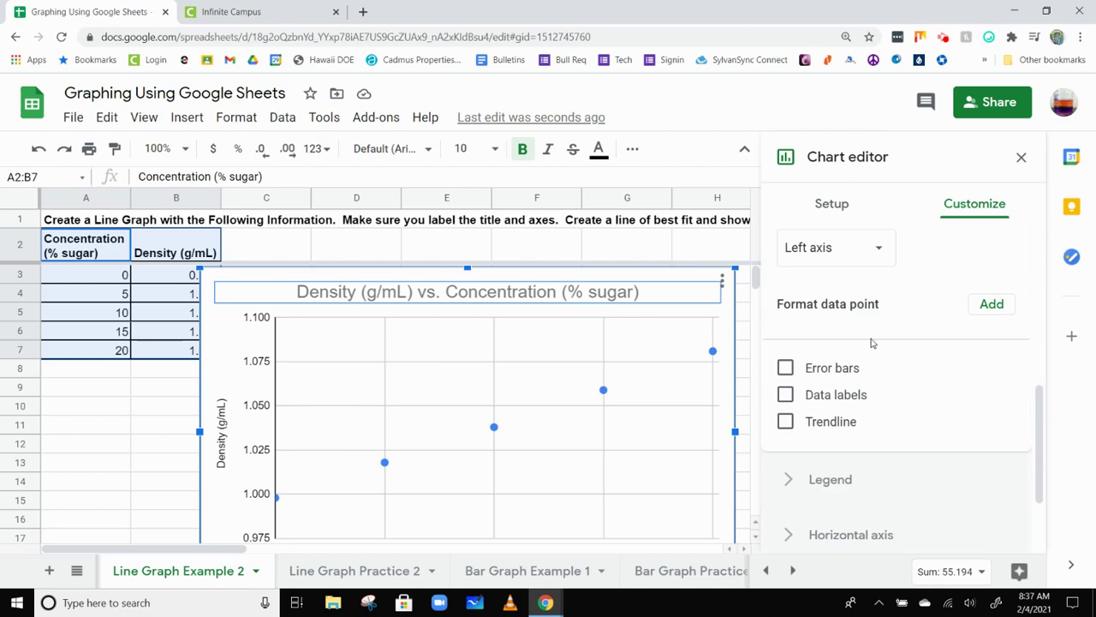
click(785, 422)
Show R² for the density trendline, set its label to Use Equation, and check the chart down to its horizontal axis
scroll(993, 357, down, 5)
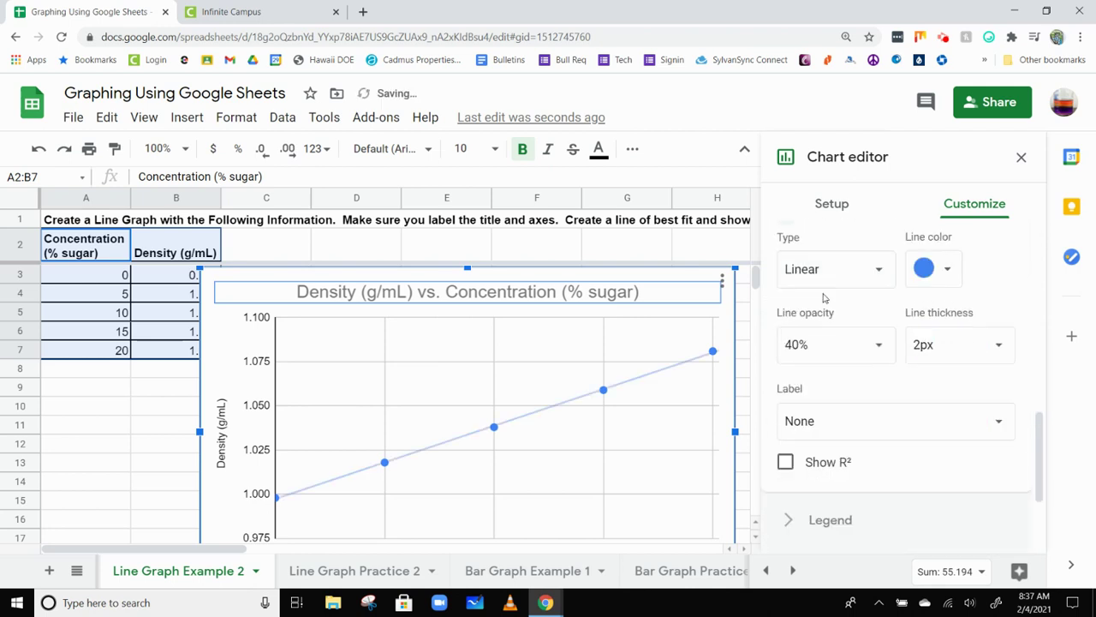
scroll(860, 398, down, 2)
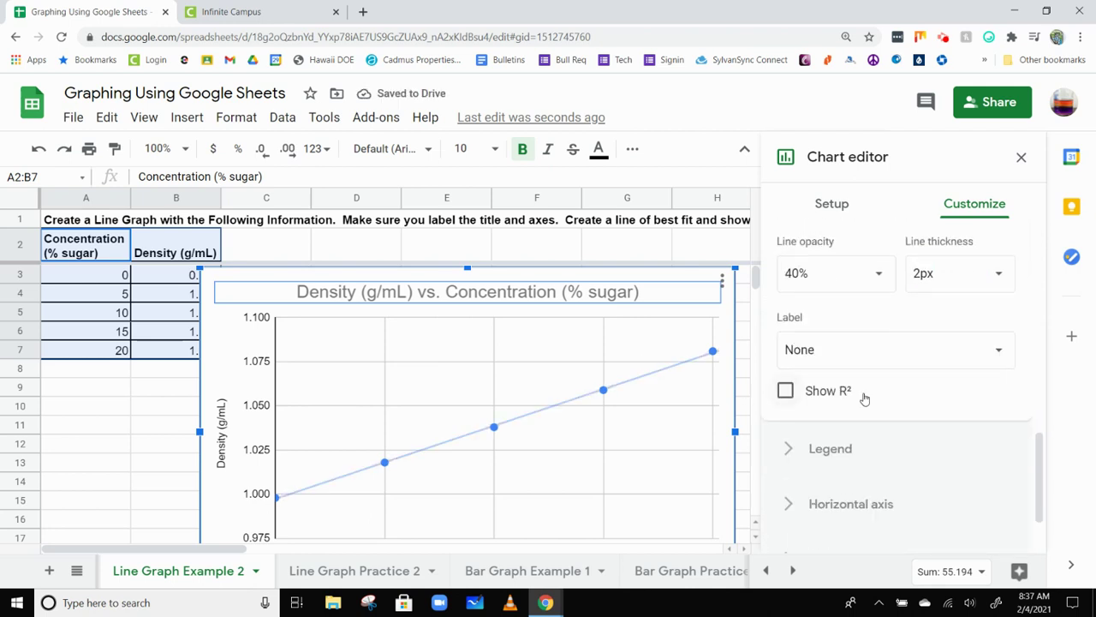
click(823, 400)
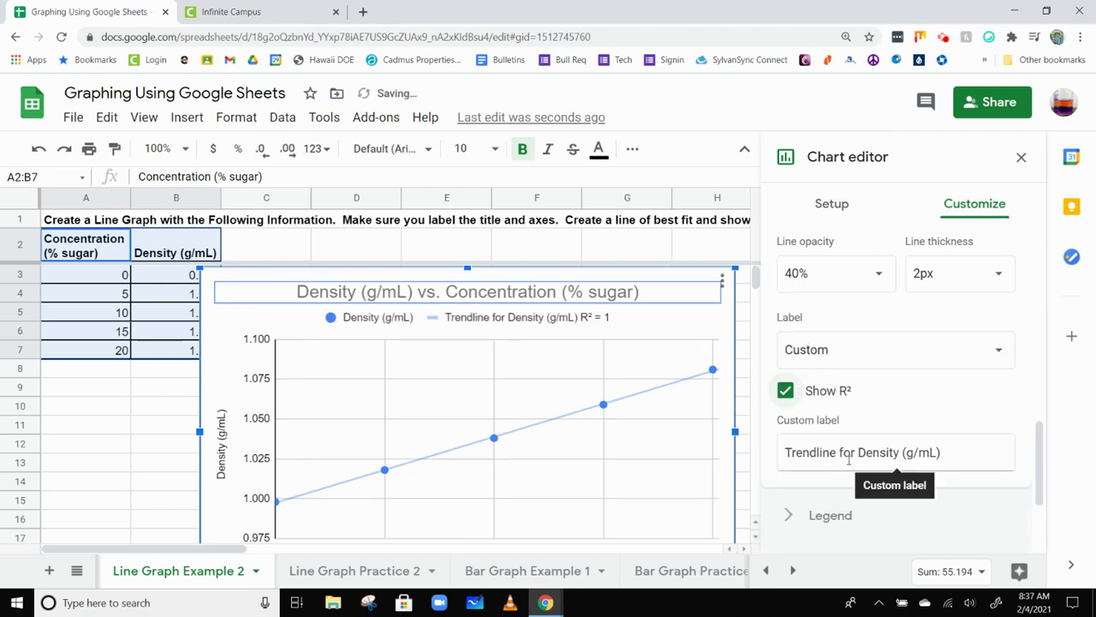
click(831, 342)
click(842, 381)
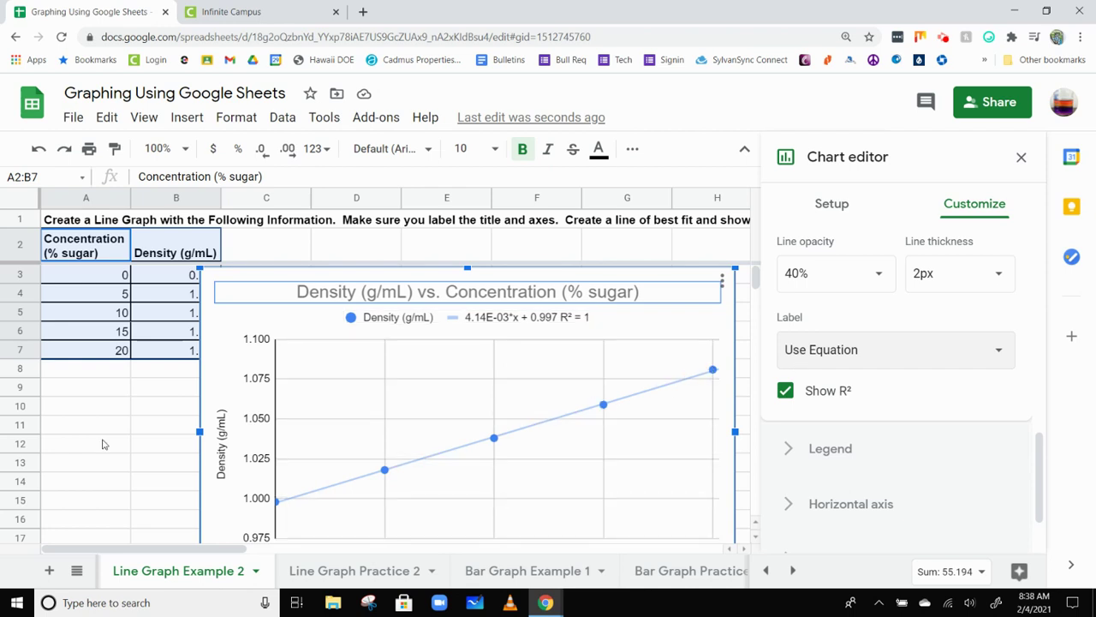
scroll(102, 444, down, 1)
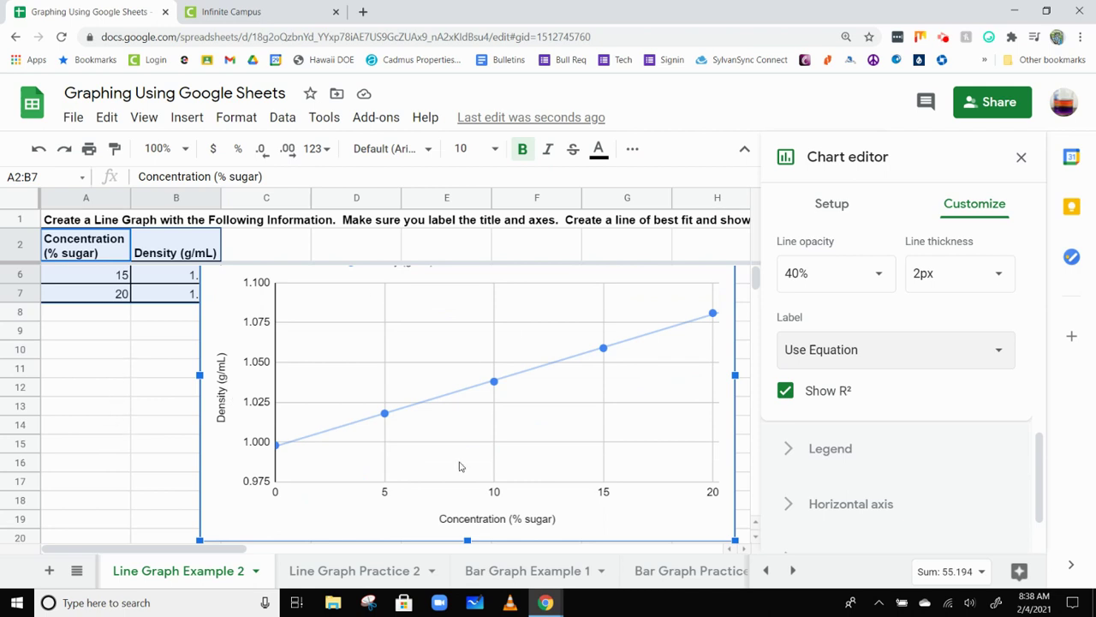
Open the Bar Graph Example 1 sheet and examine the Number of Visitors headings for both weeks and the Pet Store Visitors chart
click(496, 573)
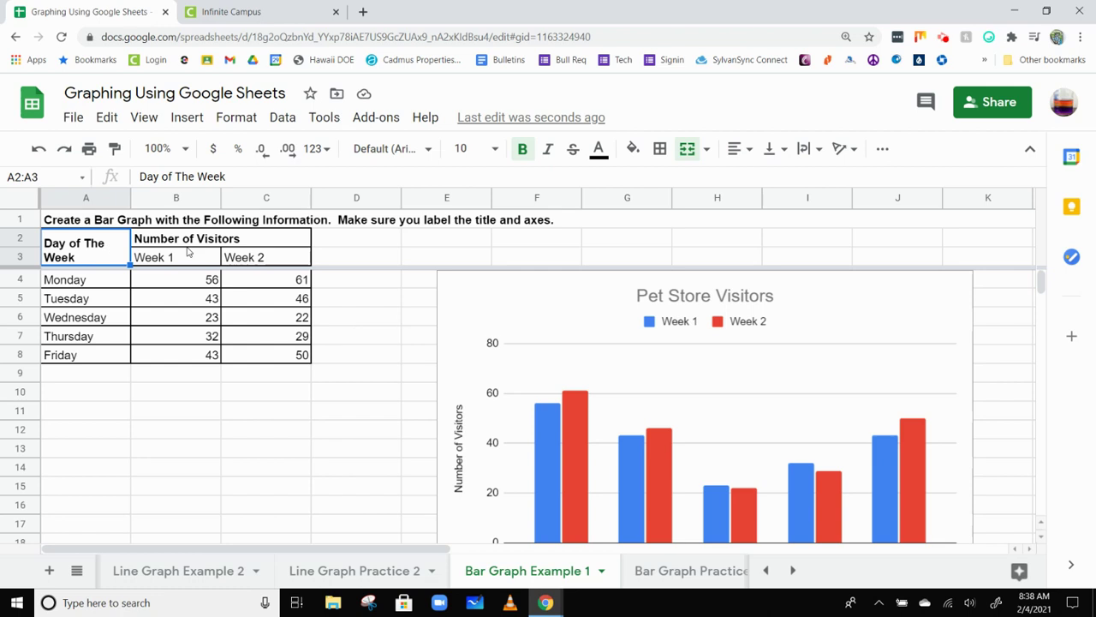
click(187, 243)
click(189, 256)
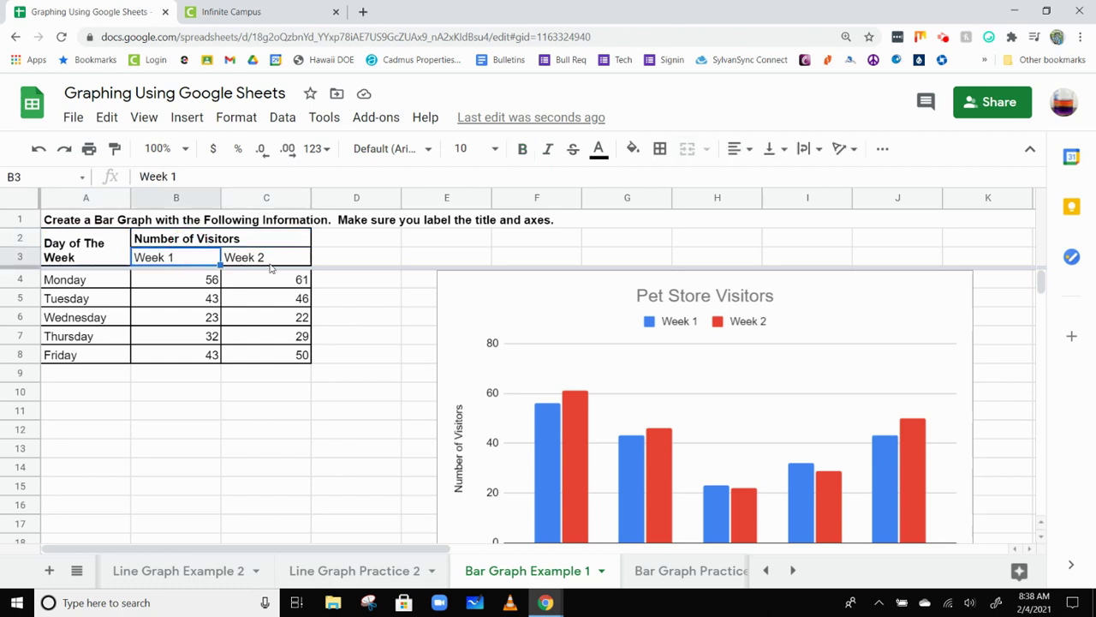
click(270, 264)
click(135, 260)
click(224, 261)
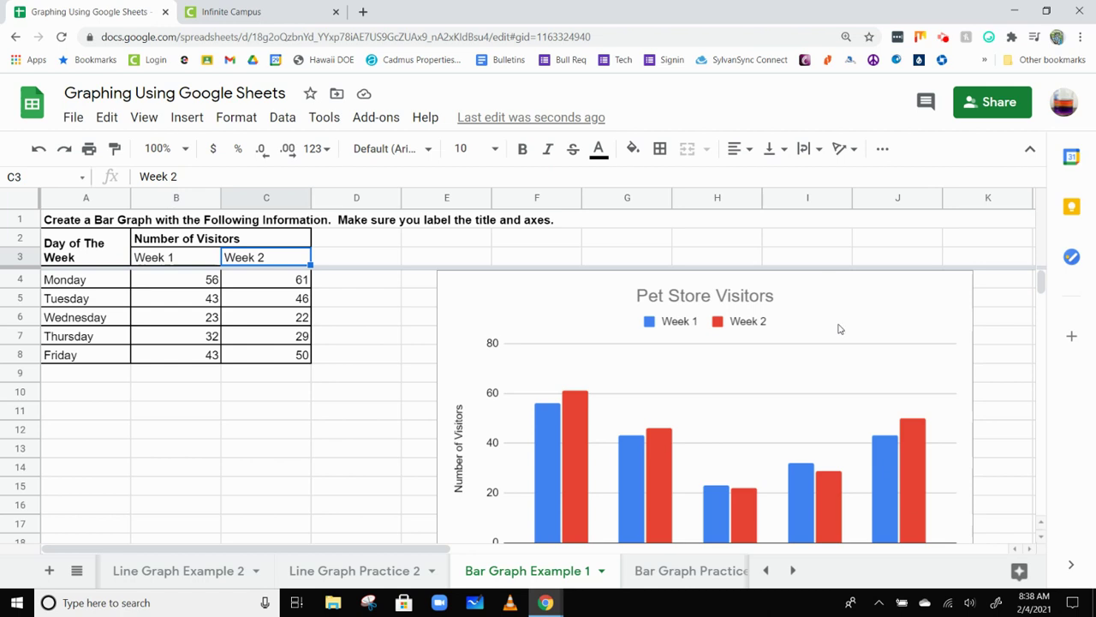
scroll(839, 329, down, 1)
scroll(840, 414, up, 1)
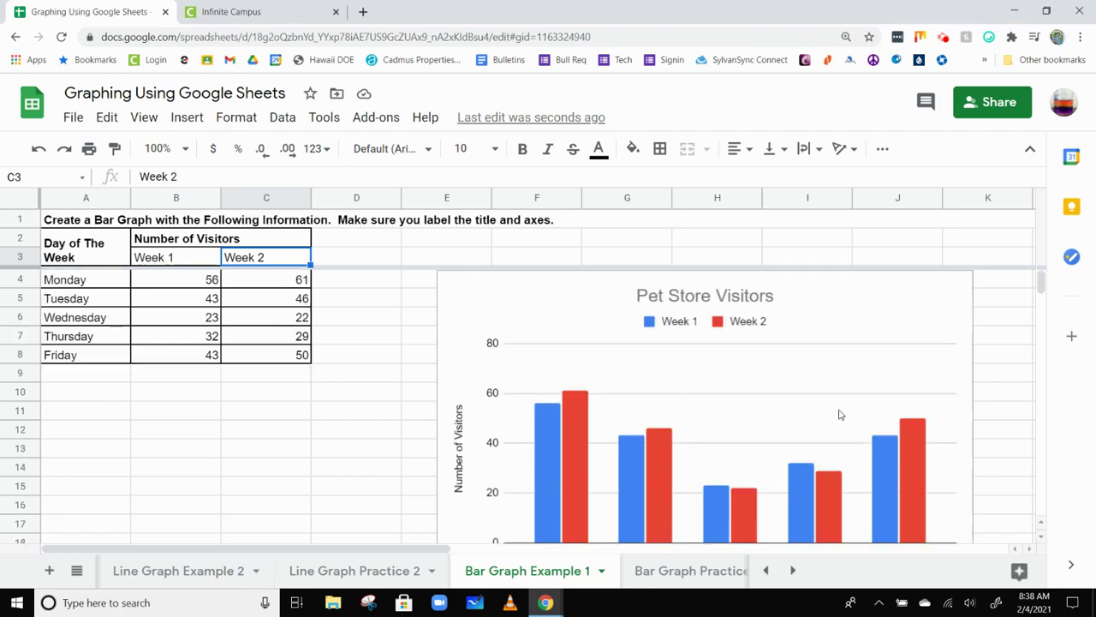
Delete the Pet Store Visitors chart and insert a new chart from the visitor table, range A2:C8
click(821, 309)
key(Delete)
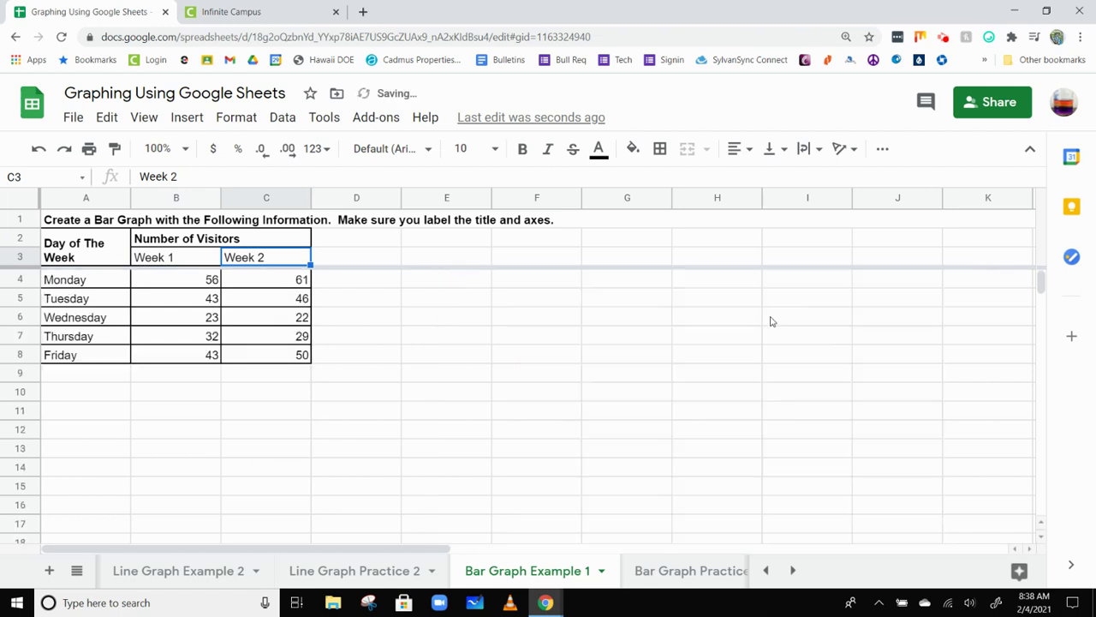
click(97, 259)
drag(127, 258, 265, 359)
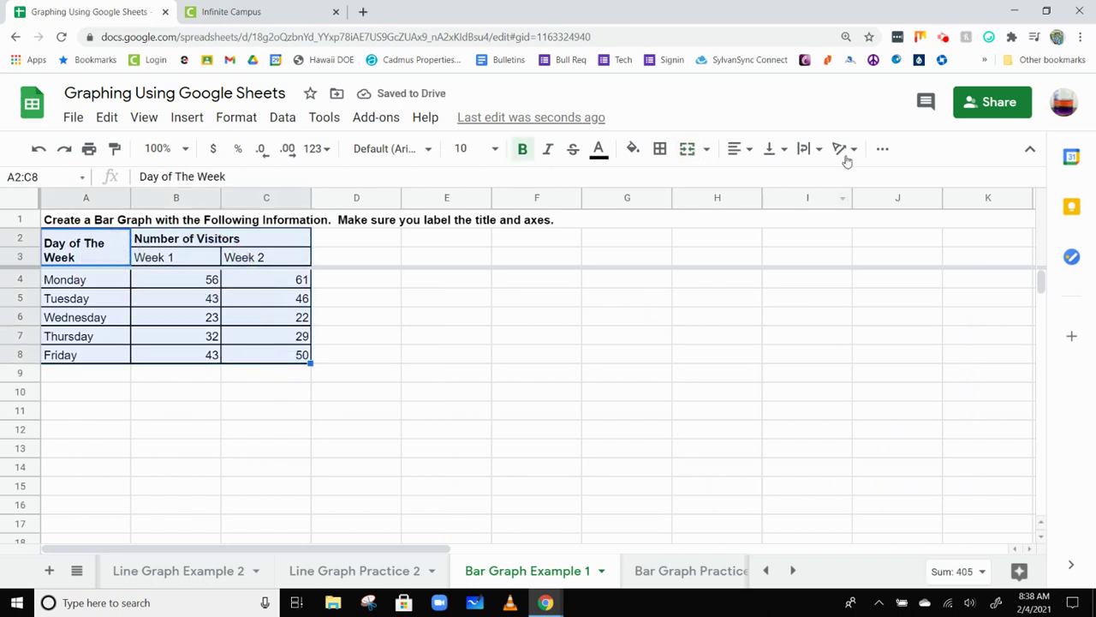
click(882, 148)
click(807, 181)
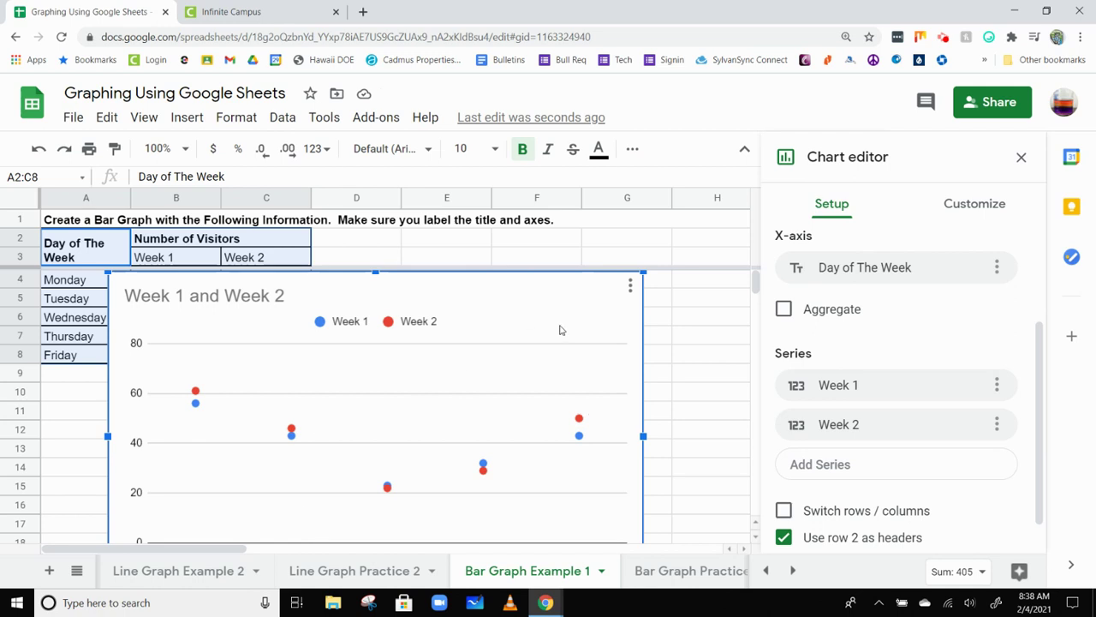
Change the new visitor chart's type from scatter to the suggested column chart
scroll(835, 257, up, 4)
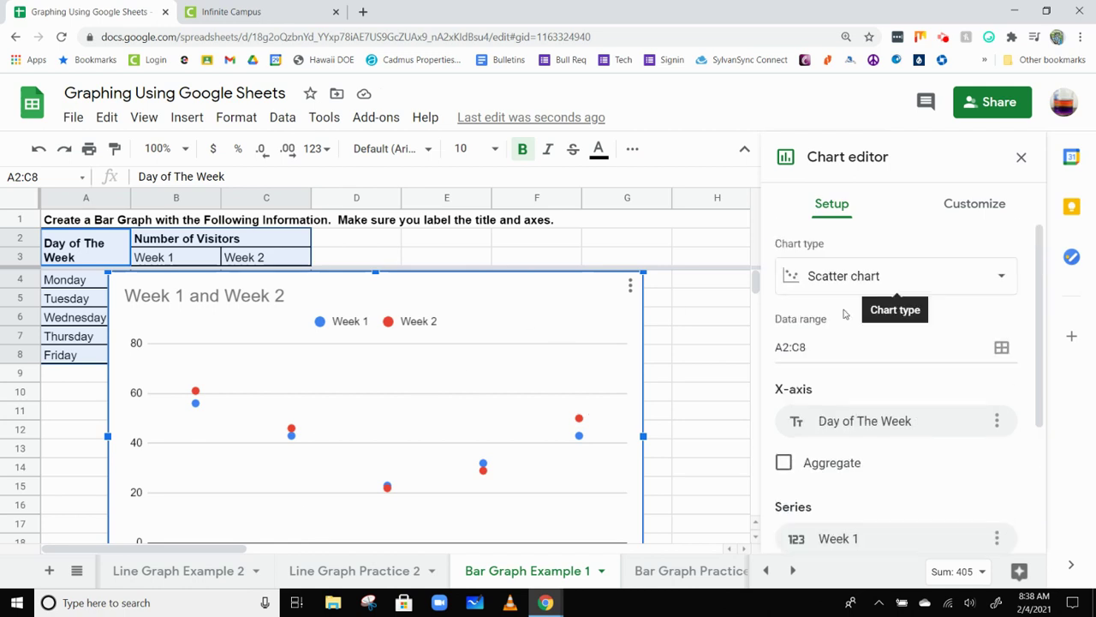
click(850, 270)
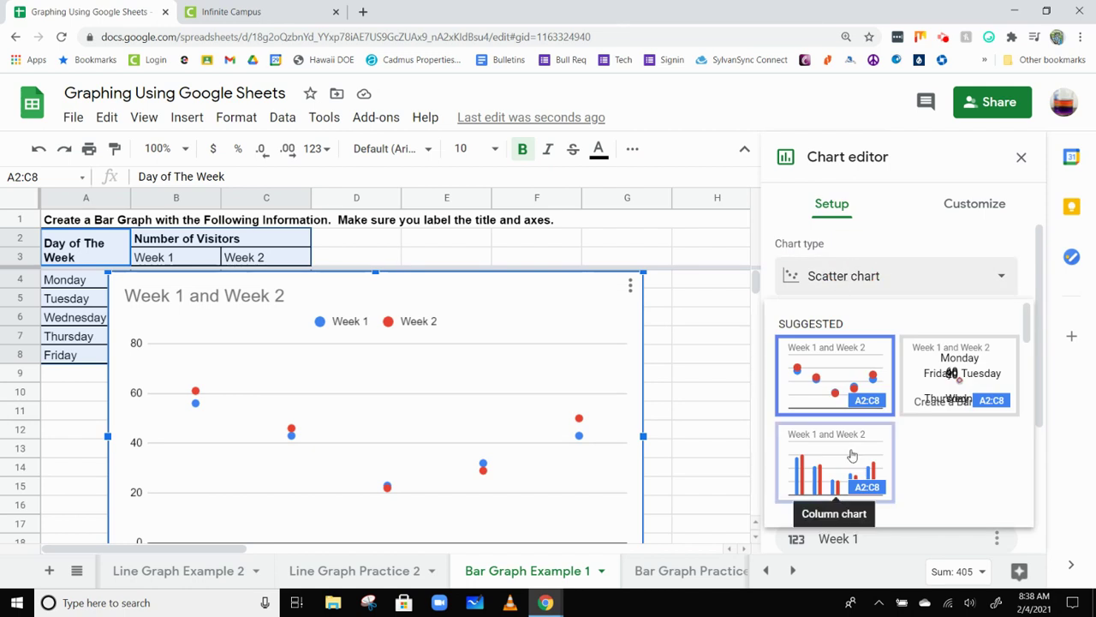
click(850, 449)
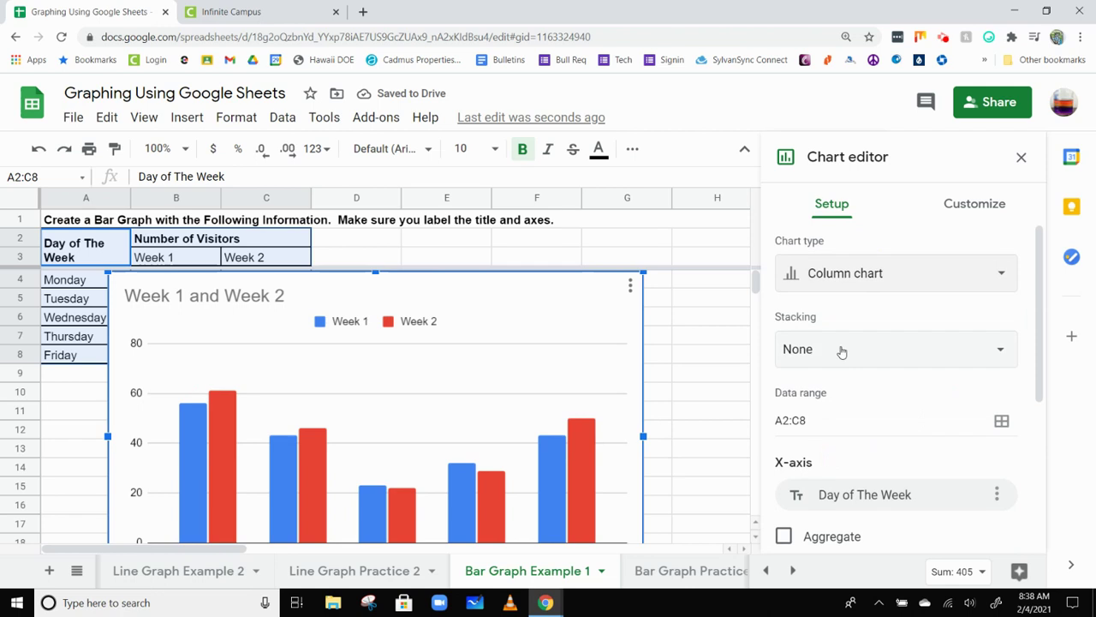
Try 100% stacking on the column chart and return the stacking to None
scroll(847, 342, down, 1)
click(858, 294)
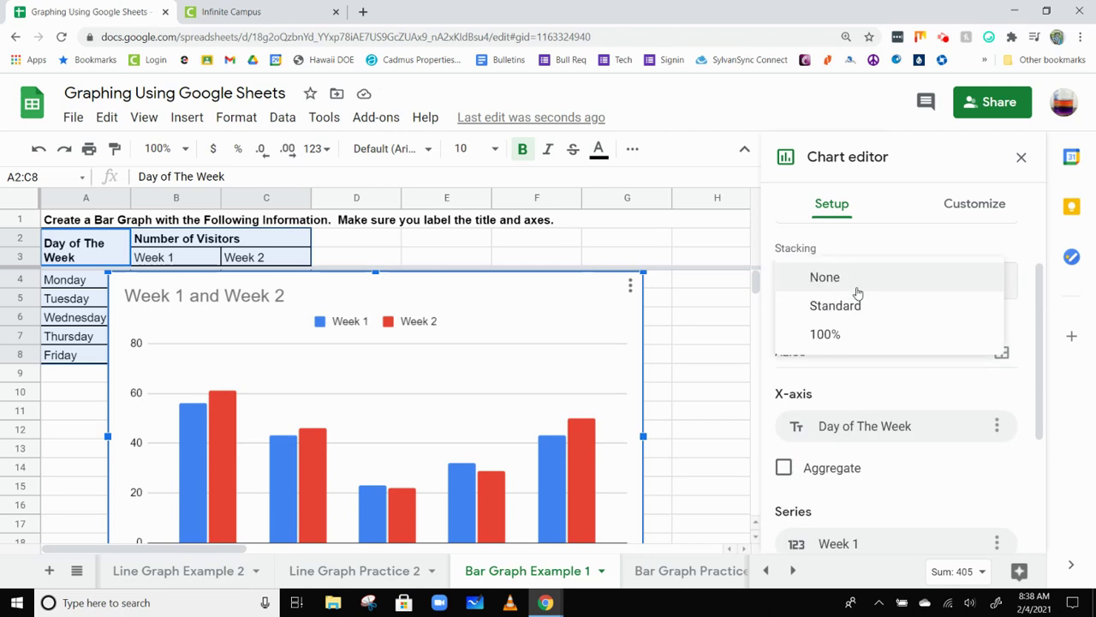
click(860, 336)
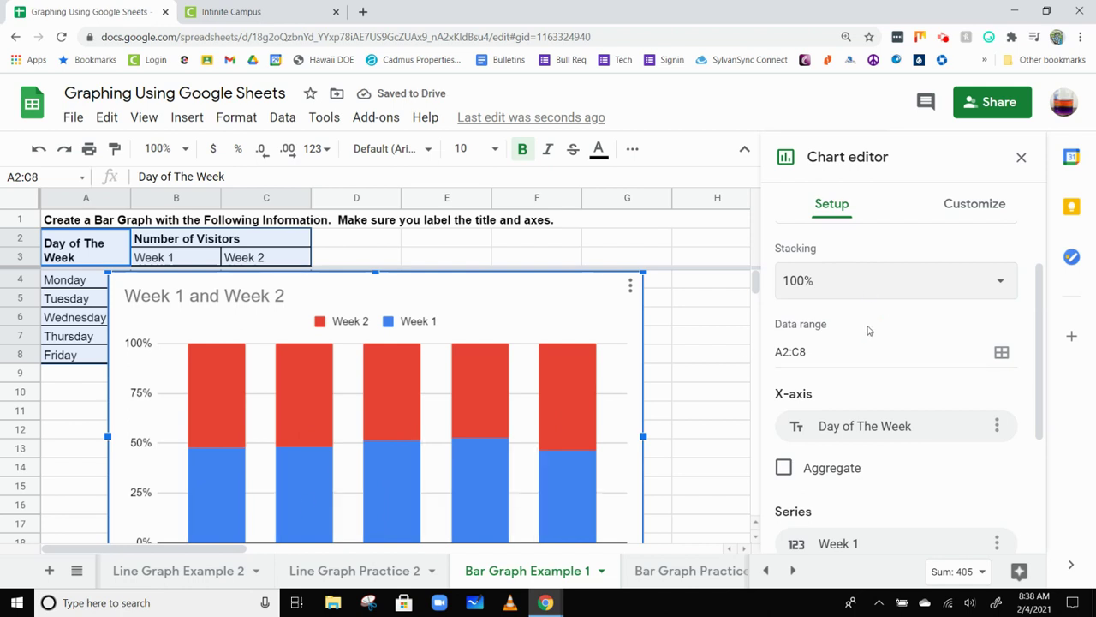
click(861, 288)
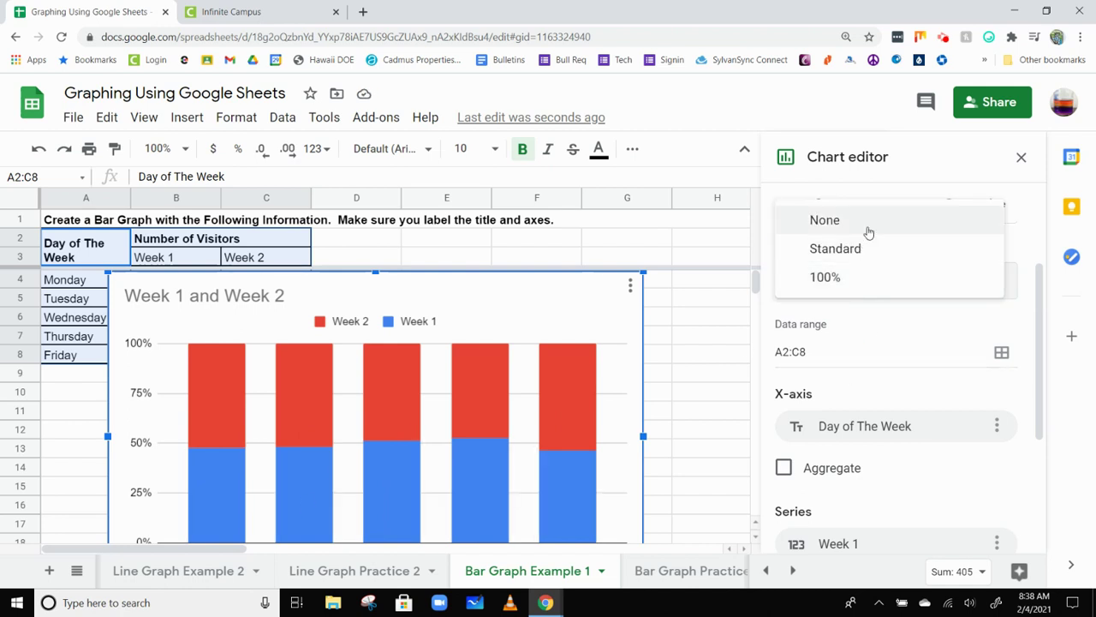
click(868, 233)
Examine the column chart's weekday labels and axis title, and compare its data range with the visitor table
scroll(361, 410, down, 1)
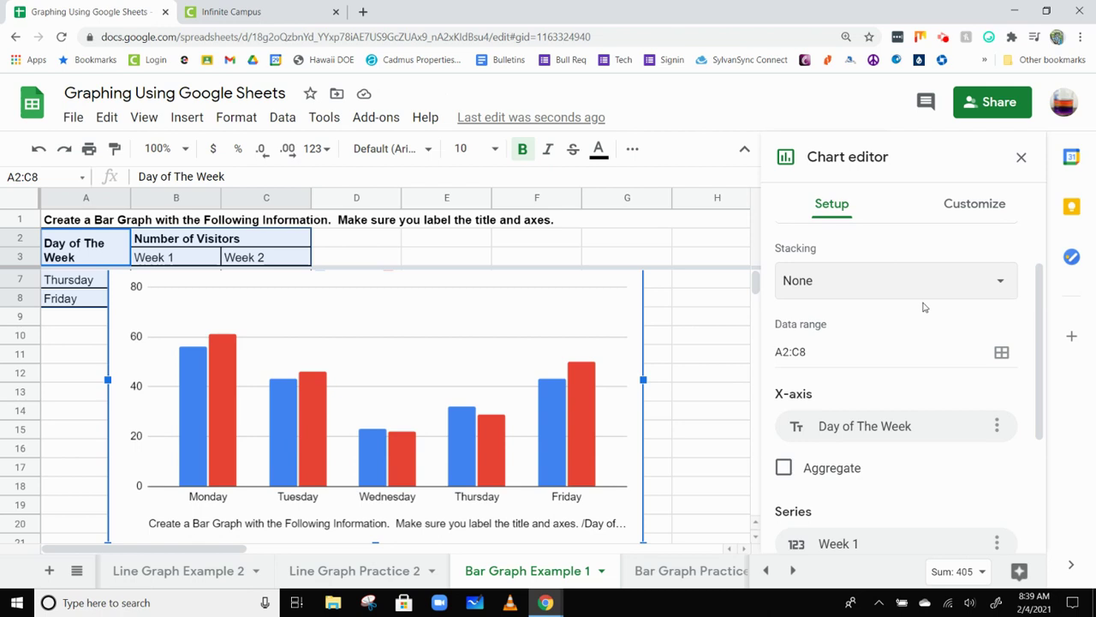
scroll(890, 306, down, 1)
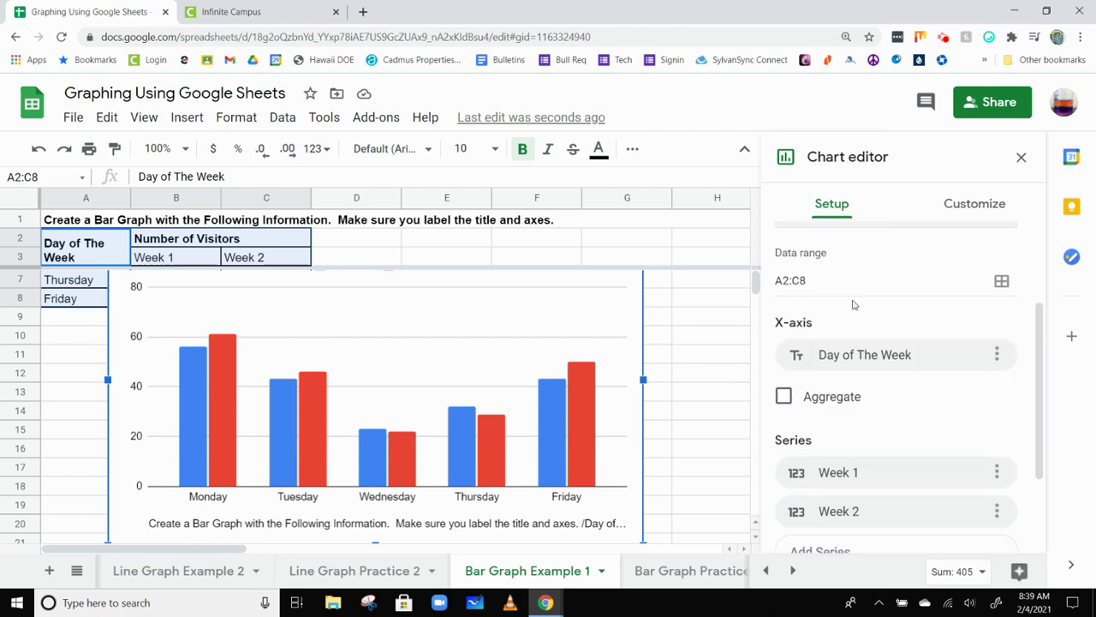
click(809, 280)
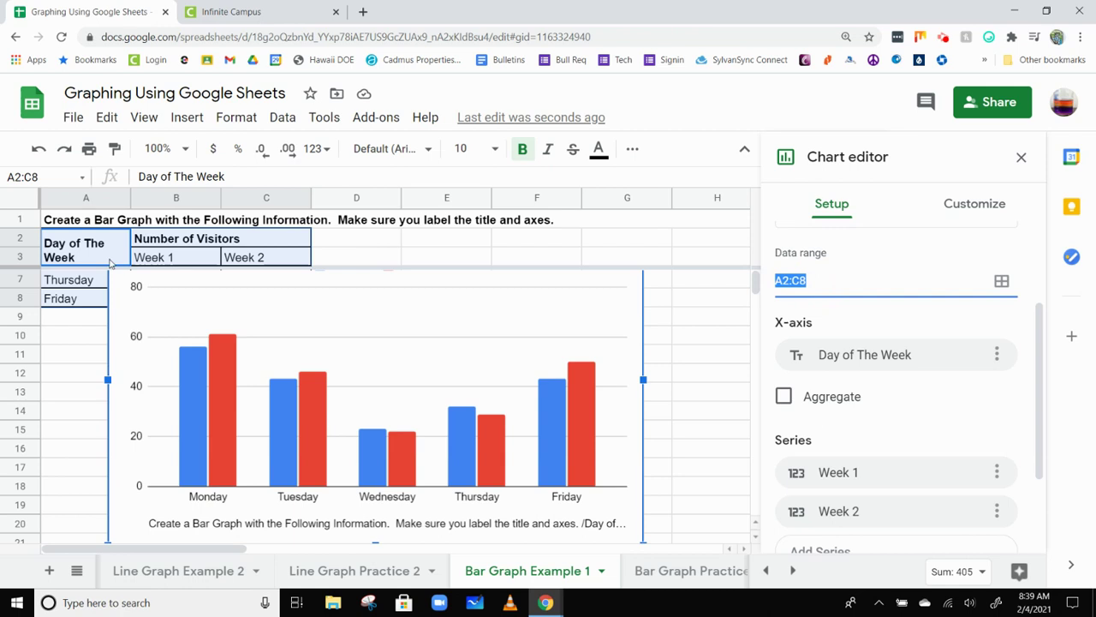
scroll(71, 306, up, 1)
click(802, 280)
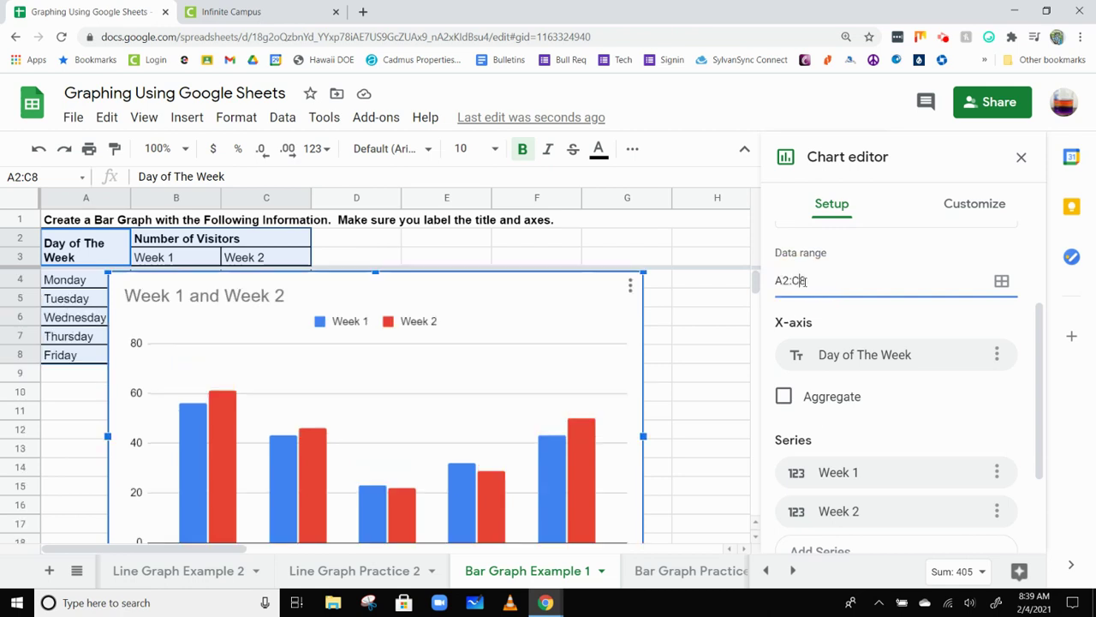
click(782, 280)
click(789, 280)
click(812, 279)
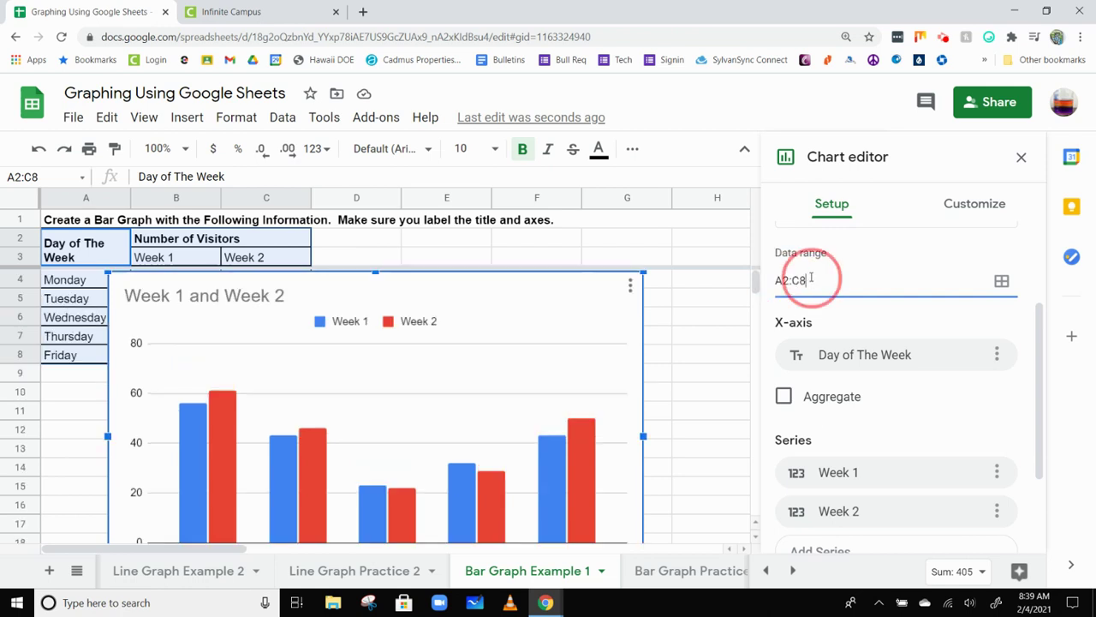
click(782, 280)
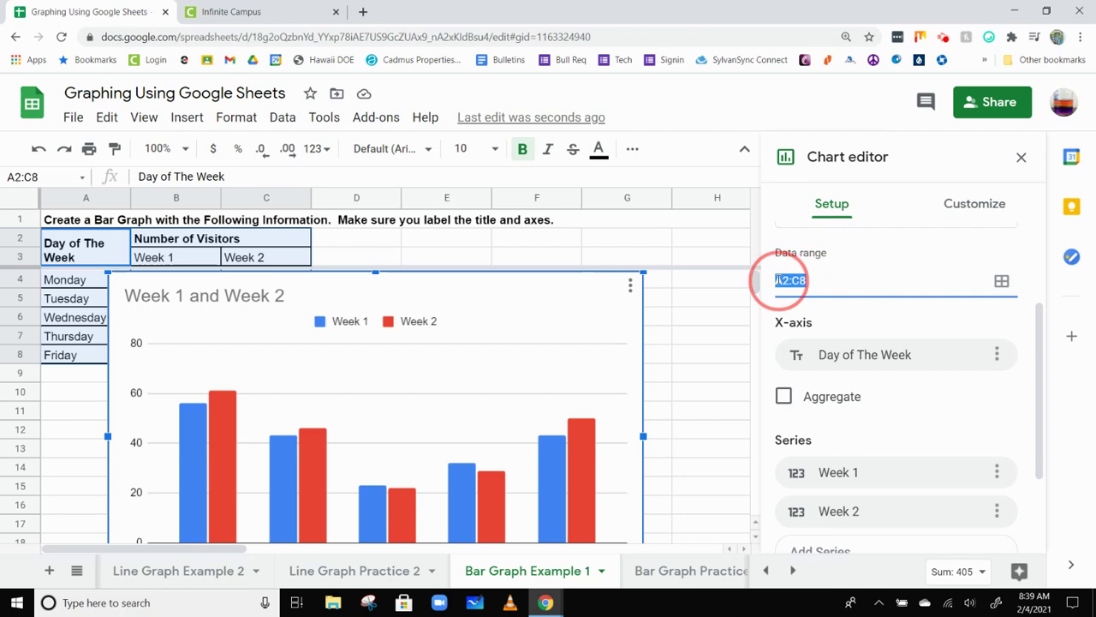
click(843, 322)
Check the column chart's X-axis source and its Week 1 and Week 2 series
scroll(856, 325, down, 1)
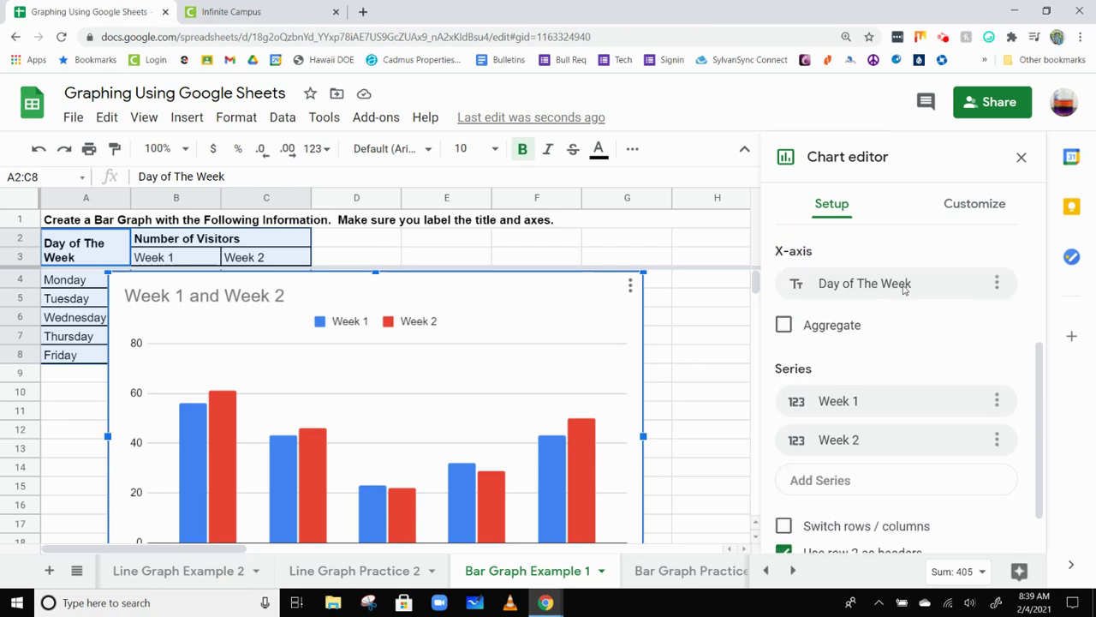
scroll(903, 289, down, 1)
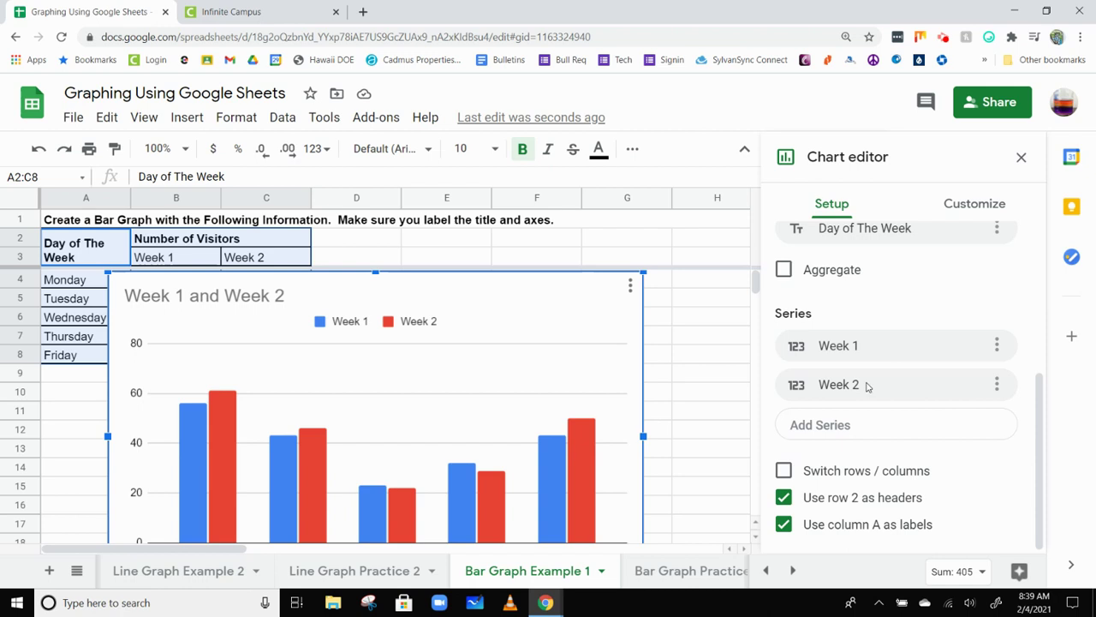
click(856, 347)
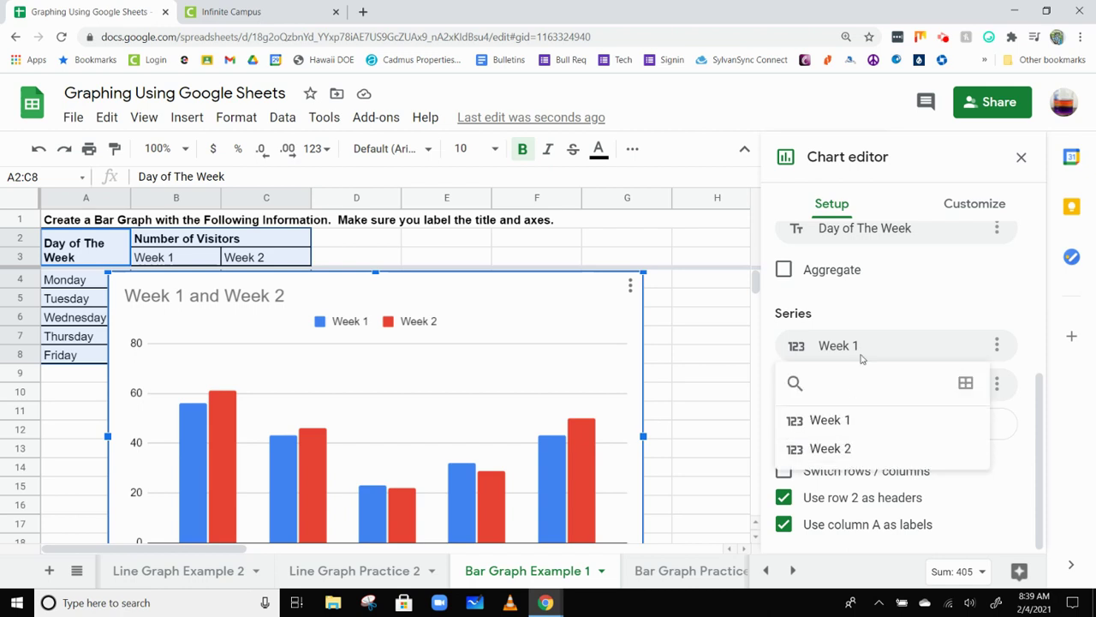
click(870, 347)
click(852, 385)
click(854, 387)
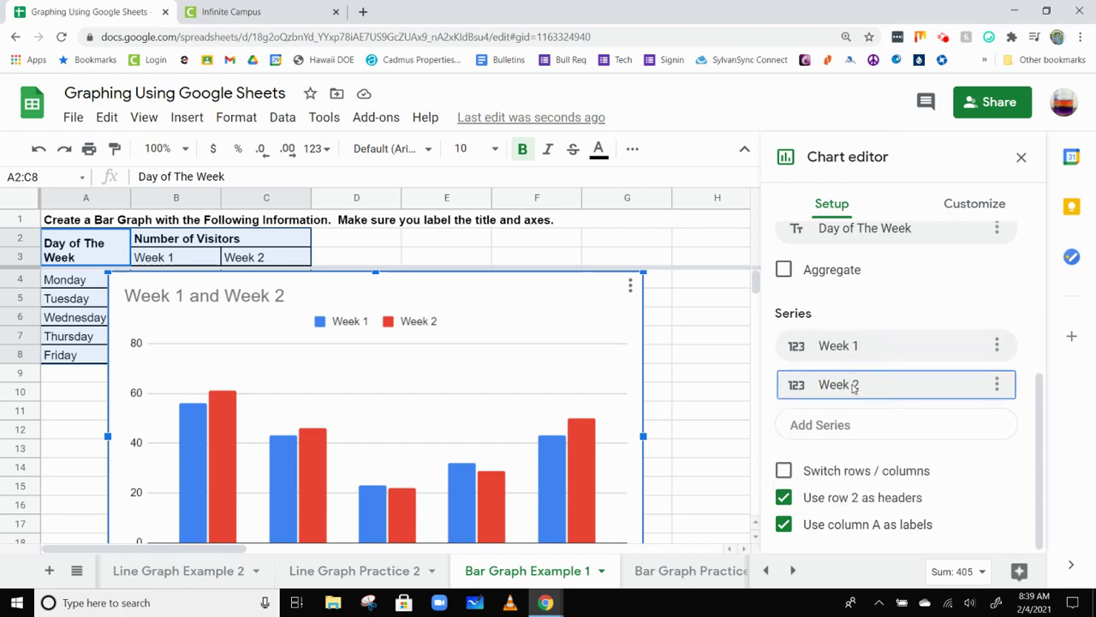
click(812, 353)
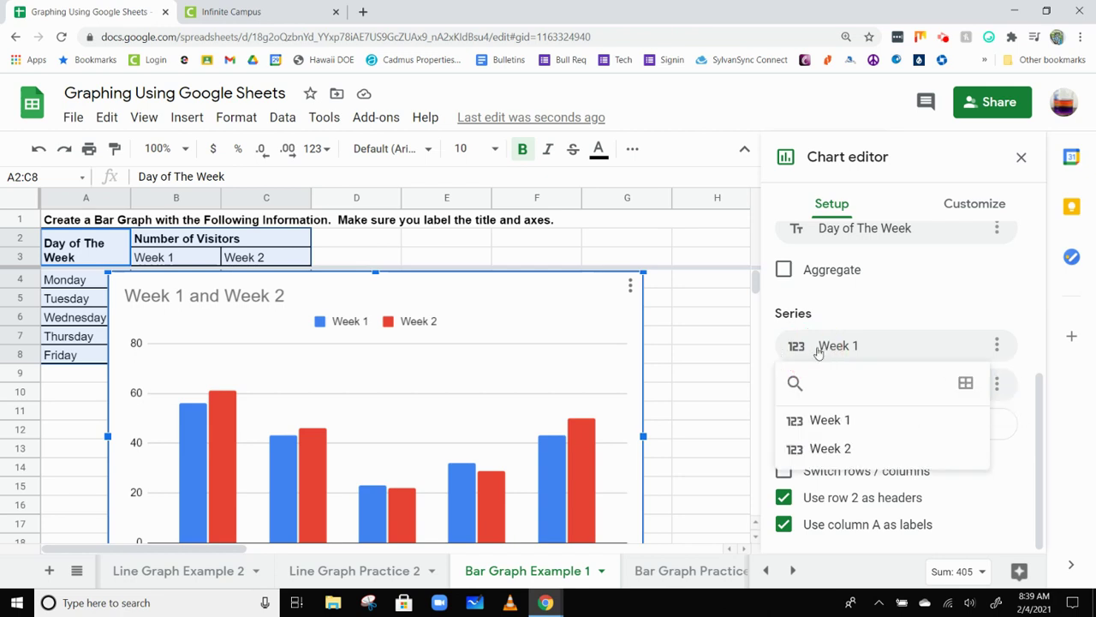
click(964, 390)
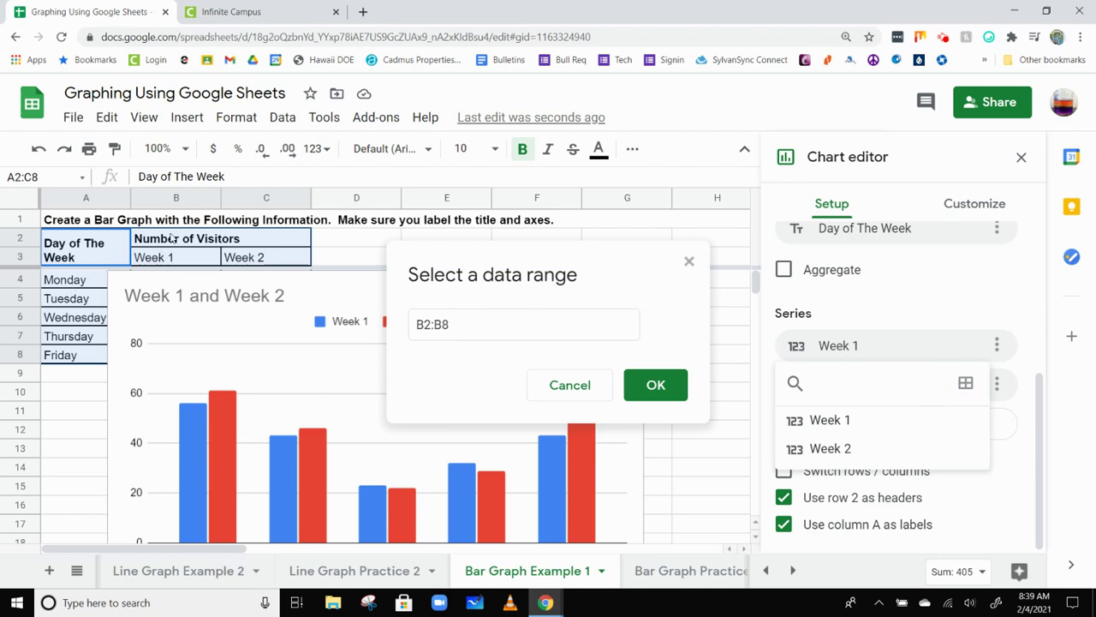
click(429, 323)
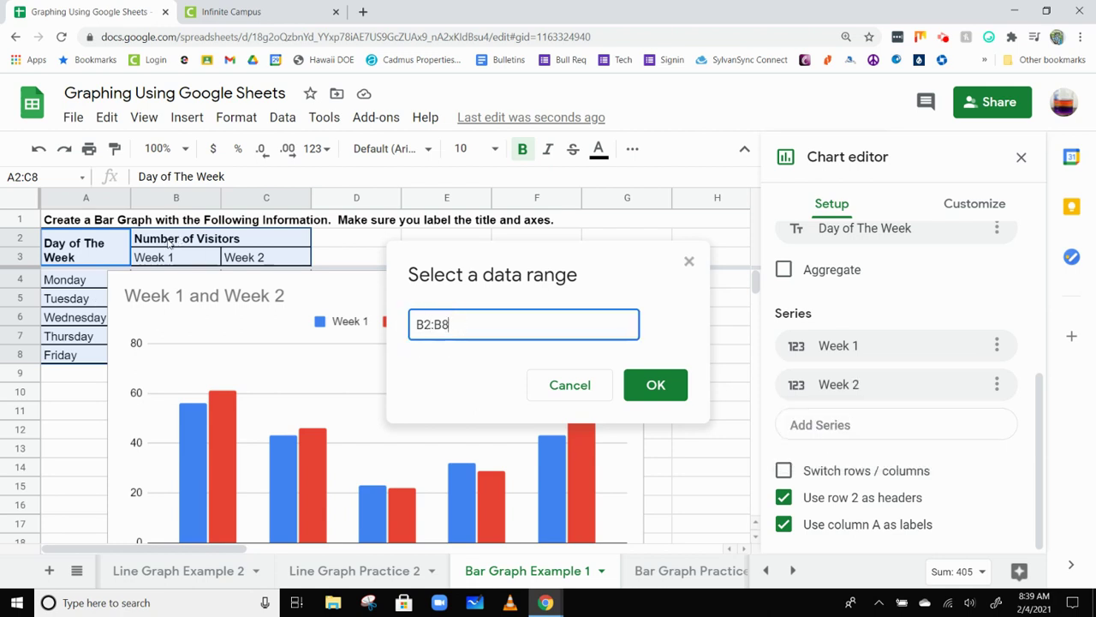
drag(169, 246, 173, 345)
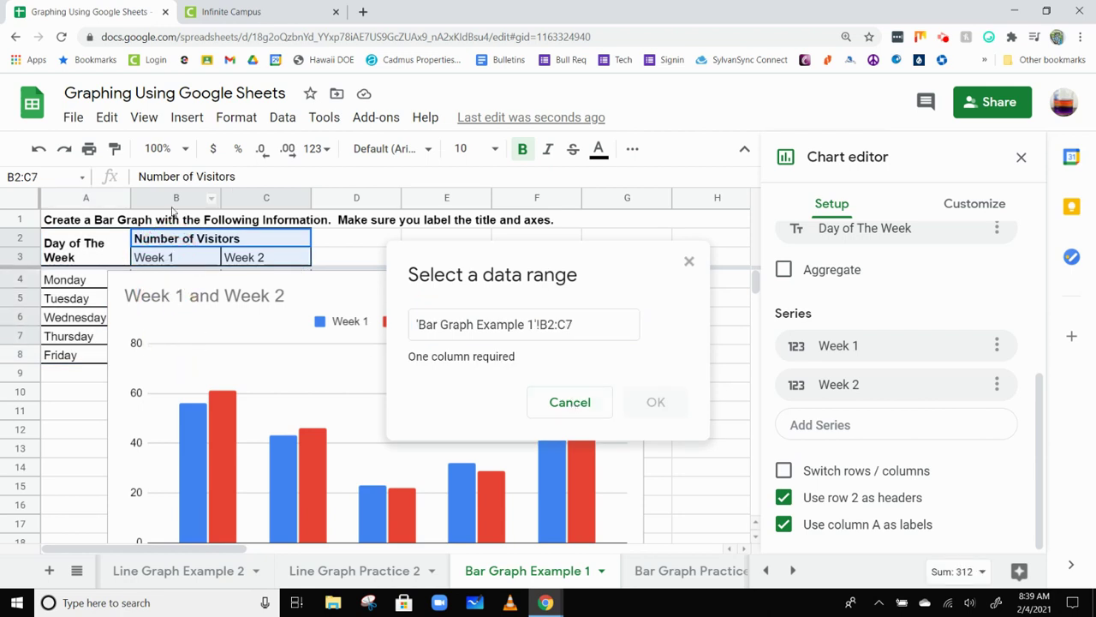
click(548, 404)
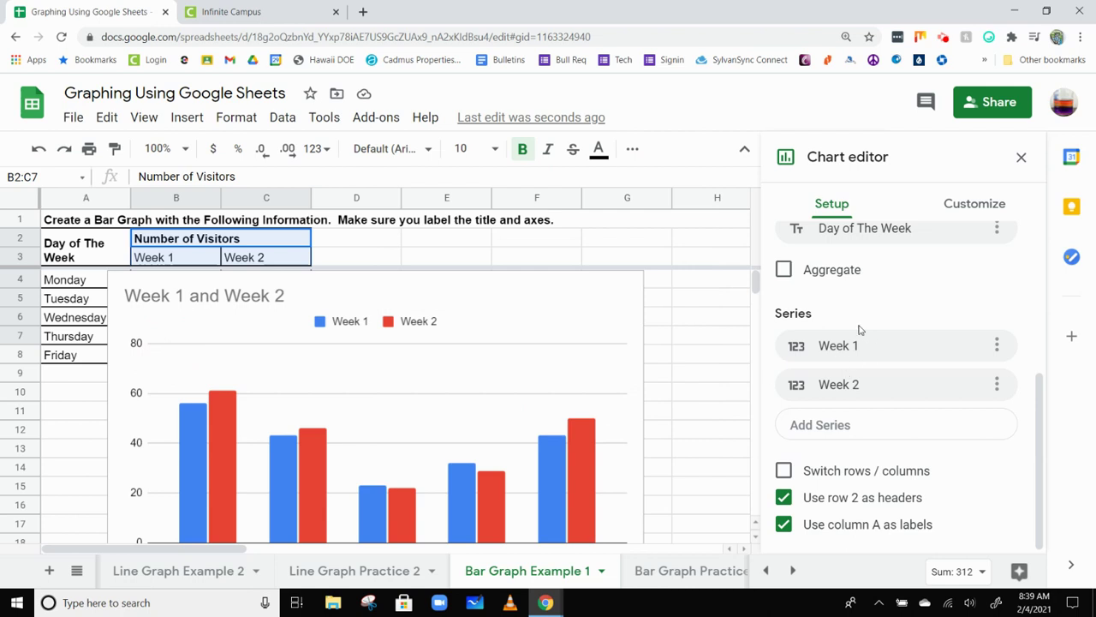
Change the column chart's title text to "Pet Store Visitors"
scroll(874, 347, up, 3)
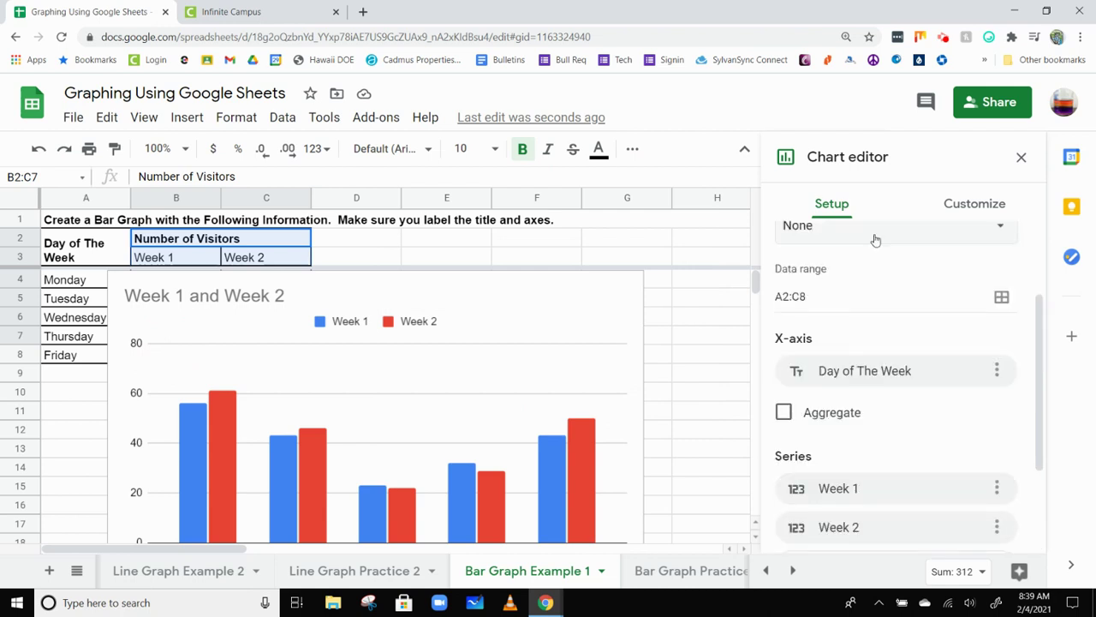
click(955, 211)
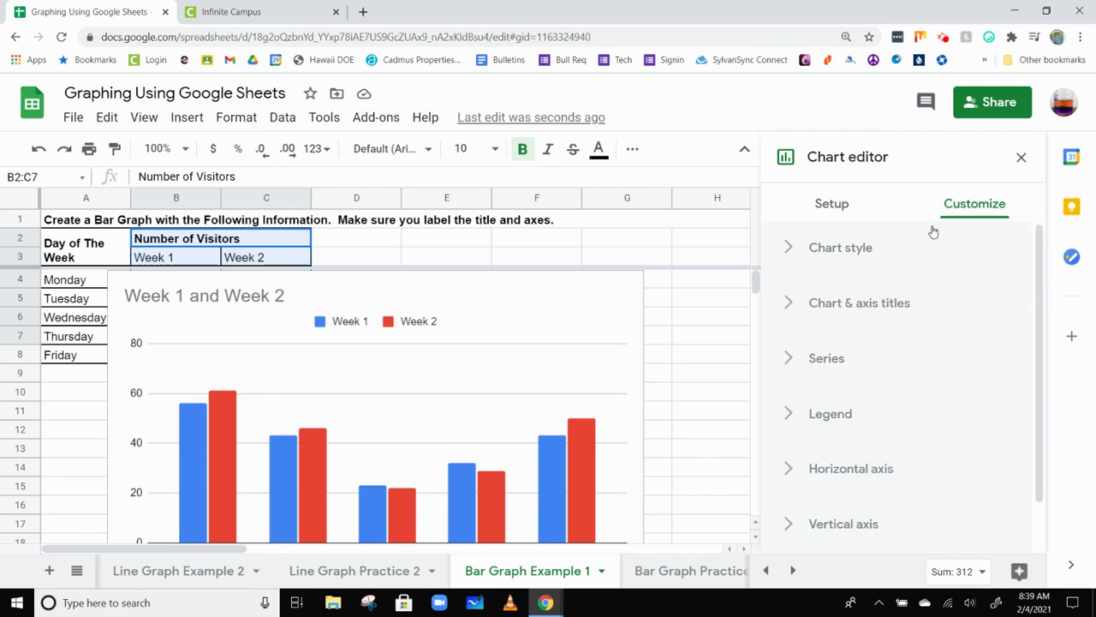
click(565, 303)
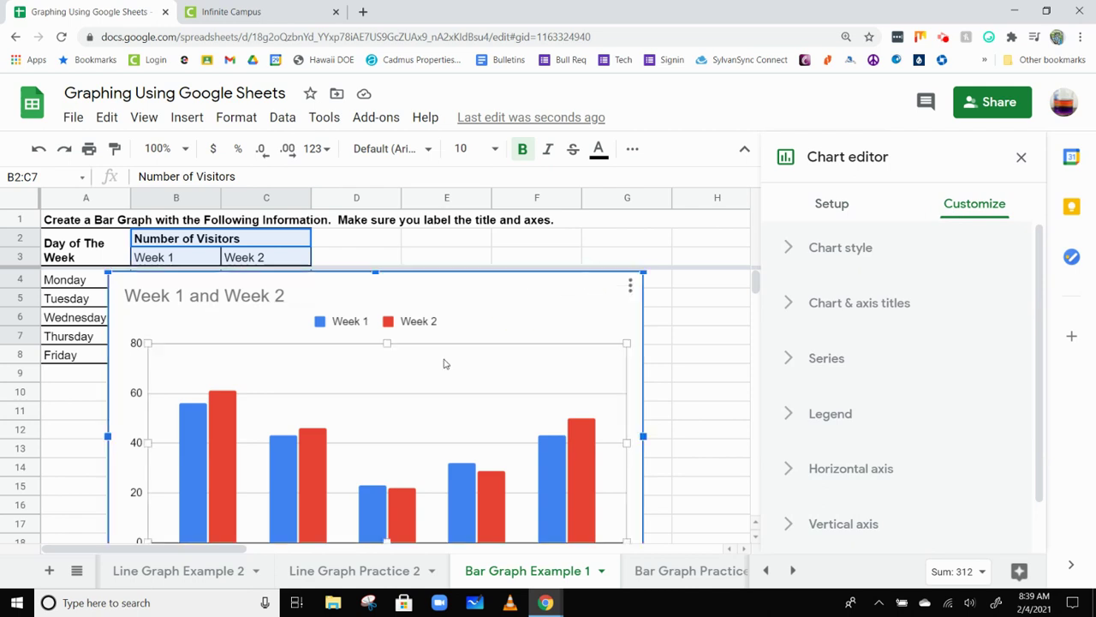
scroll(437, 368, down, 2)
scroll(184, 368, up, 1)
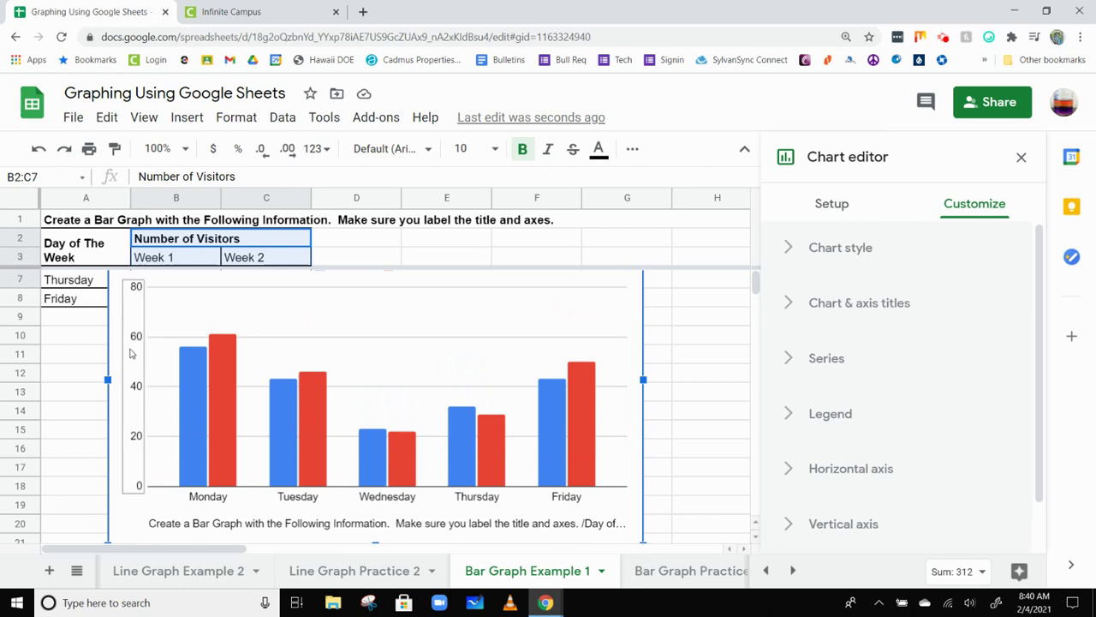
scroll(131, 353, up, 1)
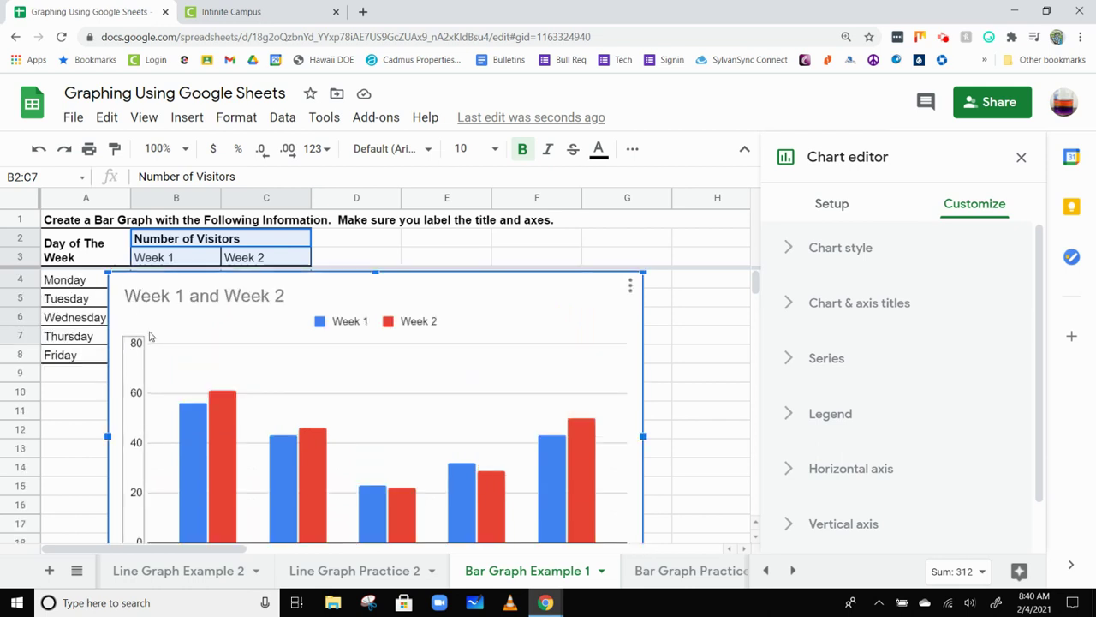
click(196, 301)
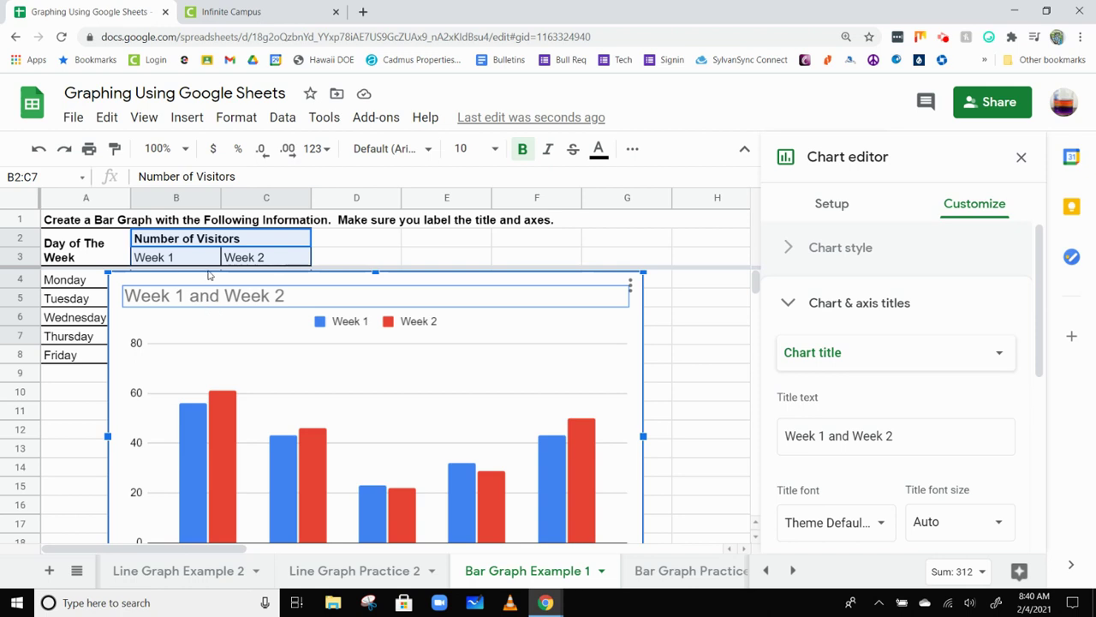
click(946, 448)
text(Per)
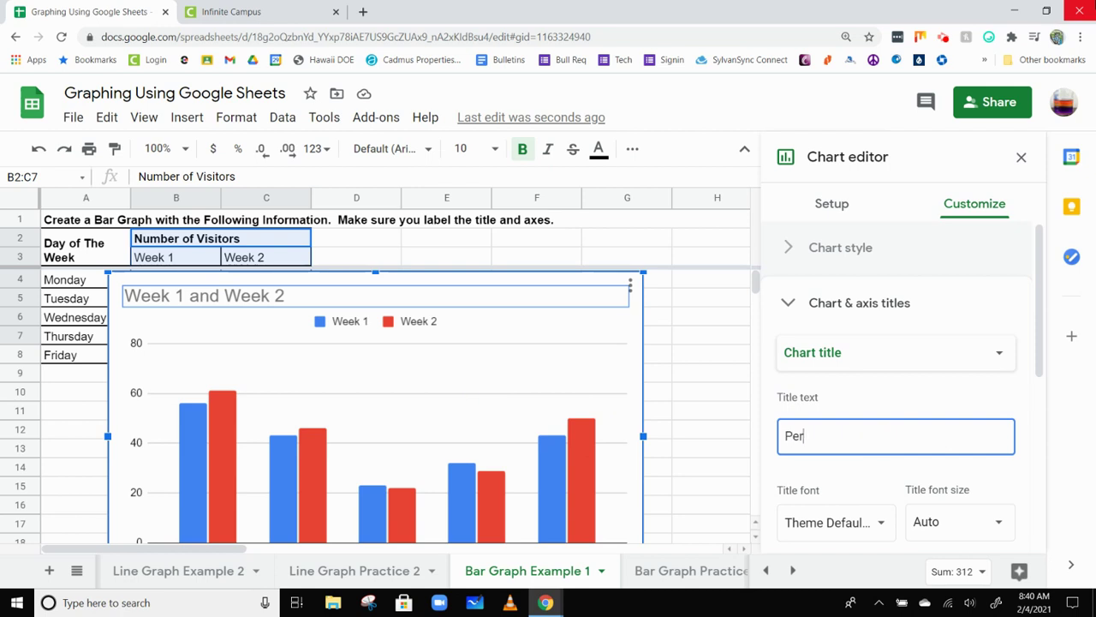
key(BackSpace)
text(t Store Viso)
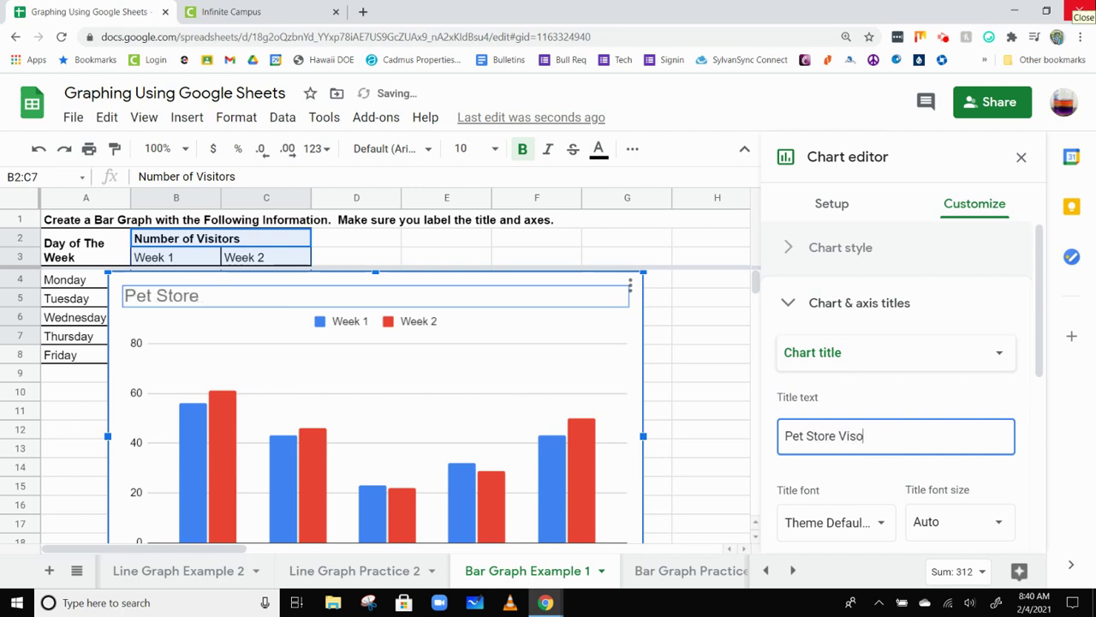
key(BackSpace)
text(itors)
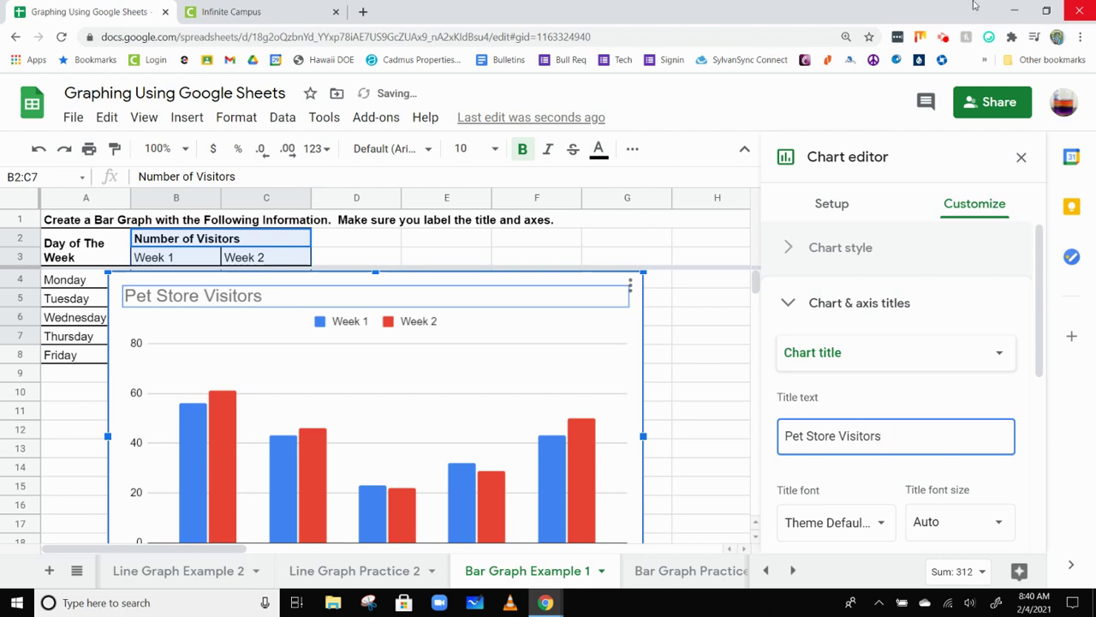
click(831, 465)
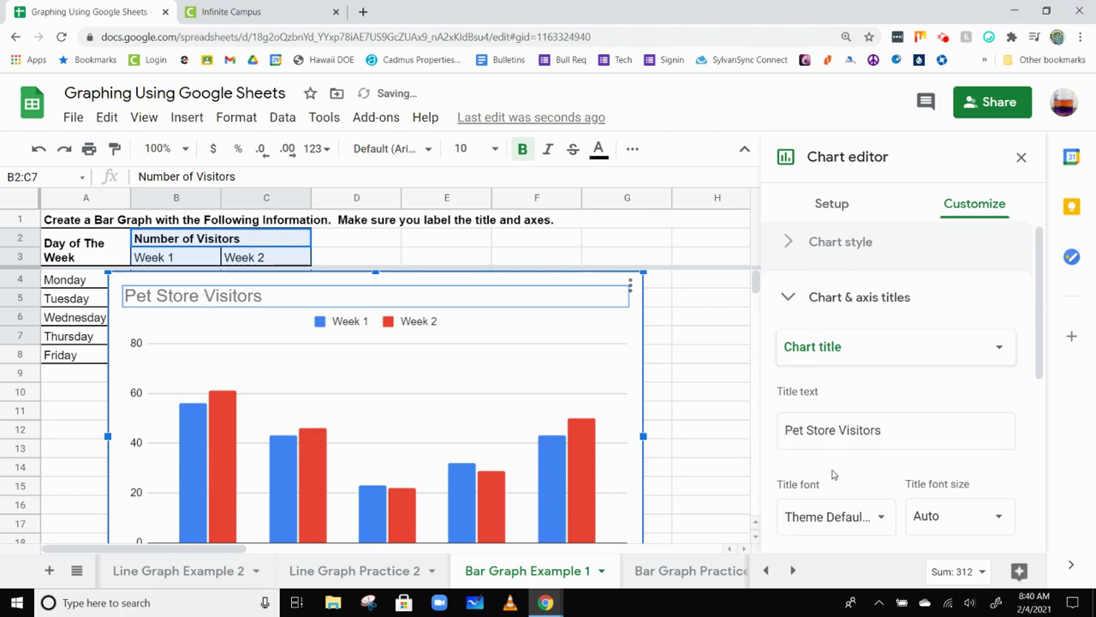
Center the column chart's title above the plot
scroll(863, 505, down, 1)
click(859, 527)
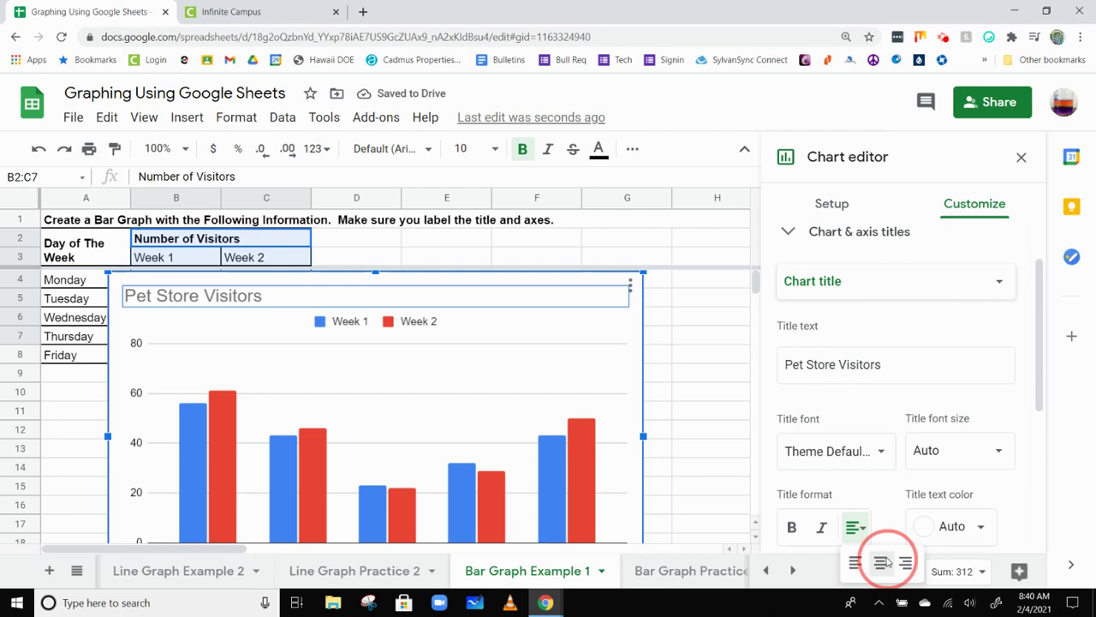
click(885, 561)
Add the vertical axis title "Number of Visitors" to the column chart
scroll(596, 377, down, 1)
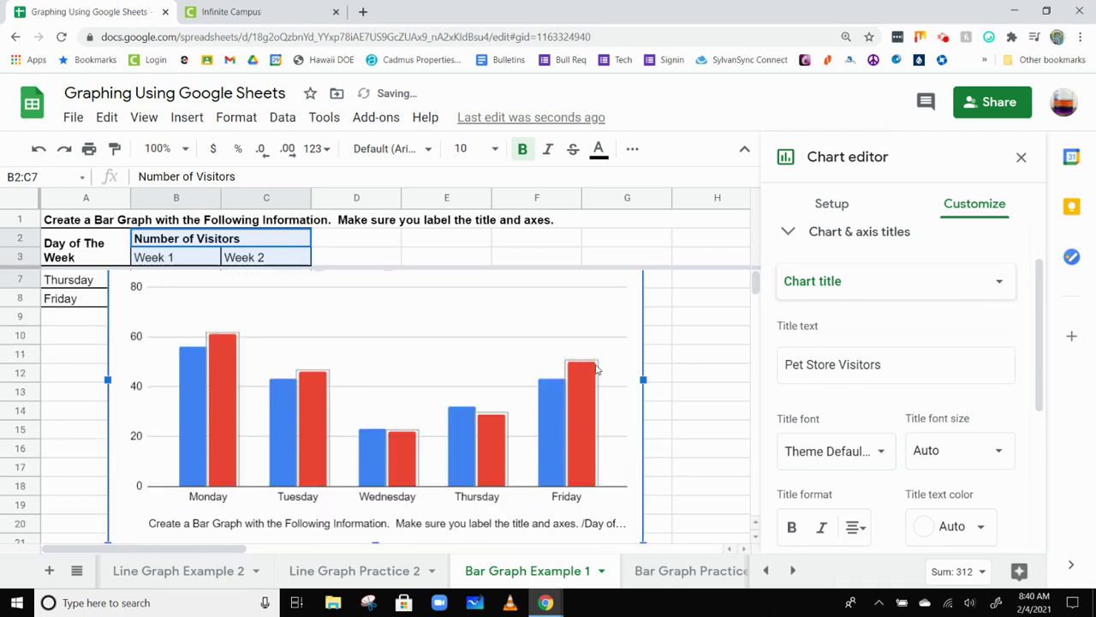
click(906, 288)
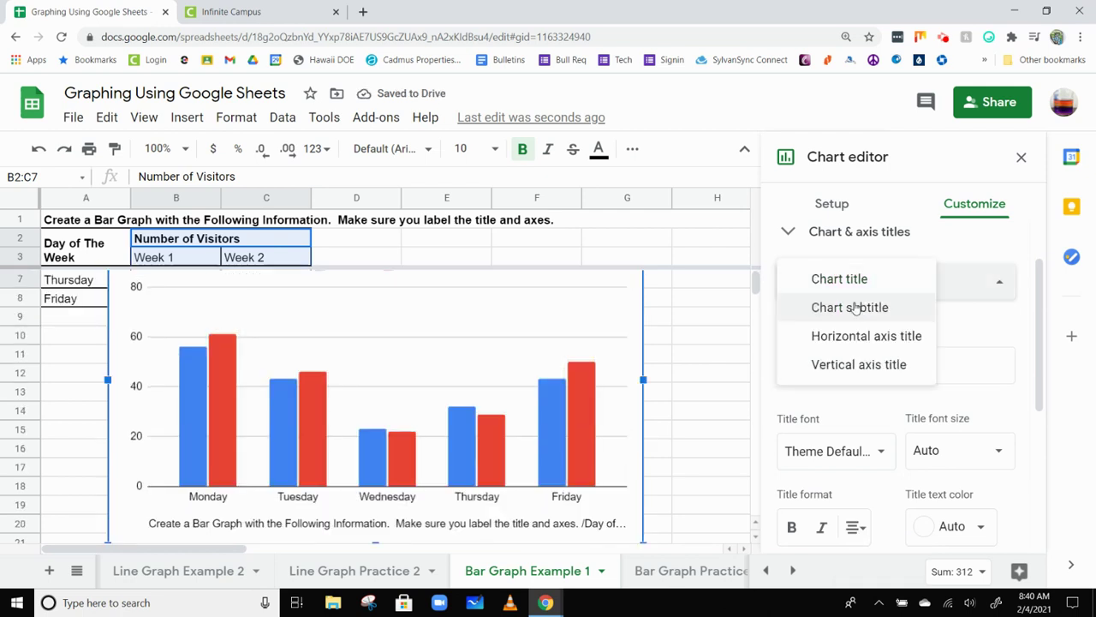
click(875, 364)
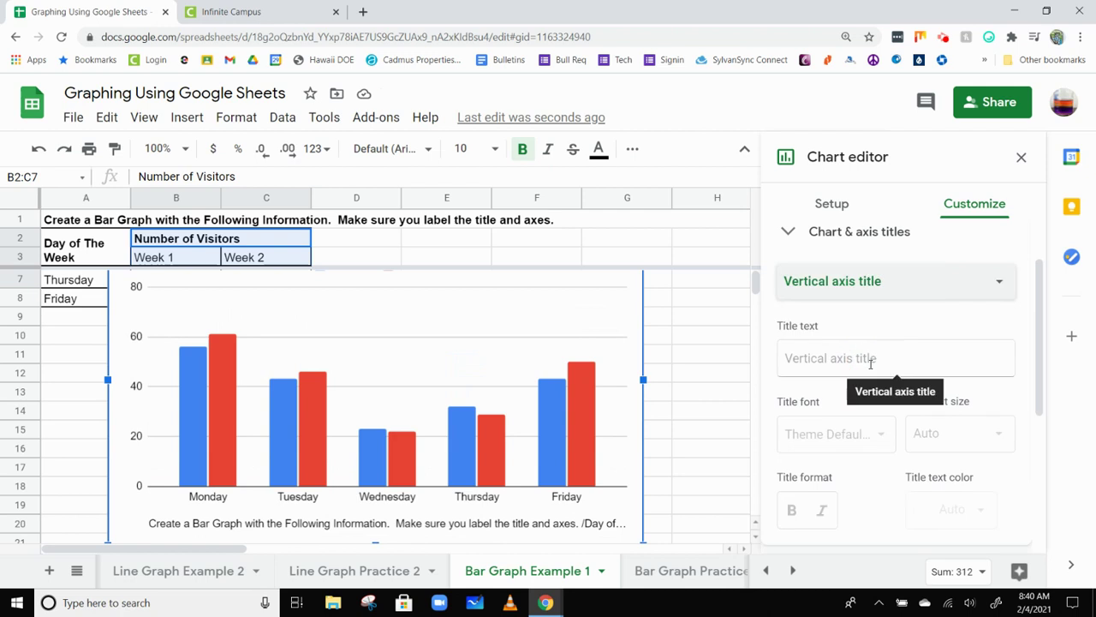
click(871, 365)
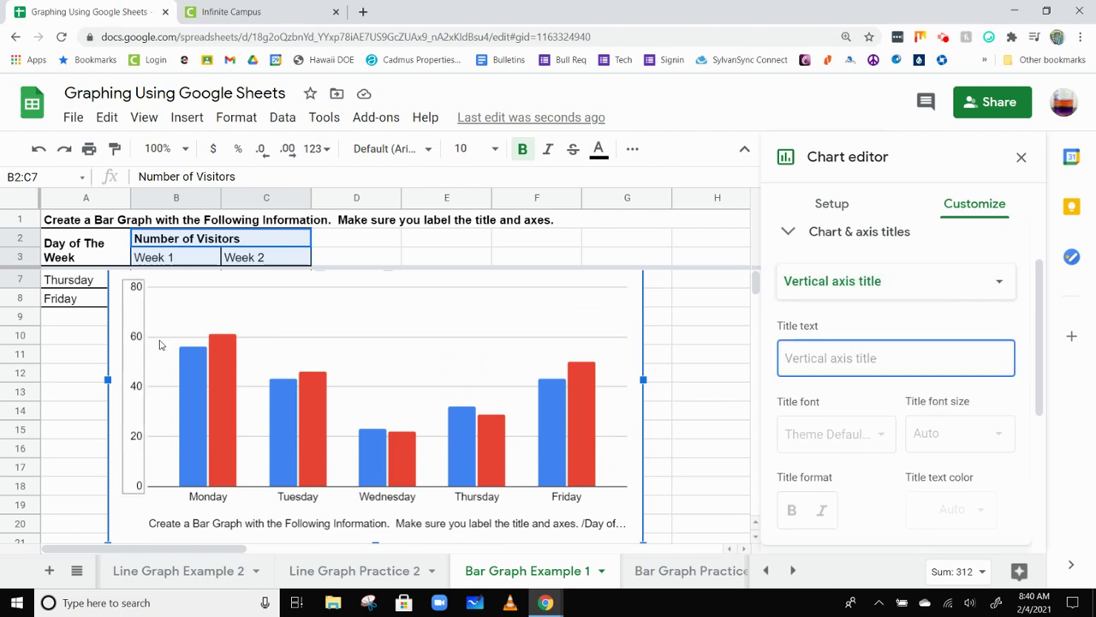
text(N)
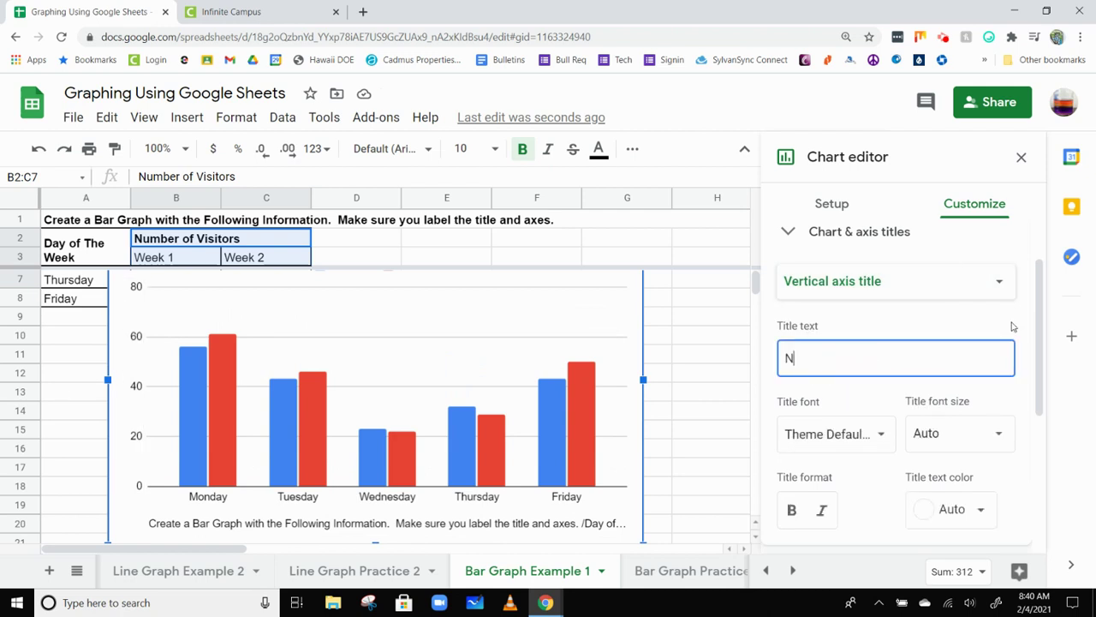
text(umnb)
text(ber of )
text(Visito)
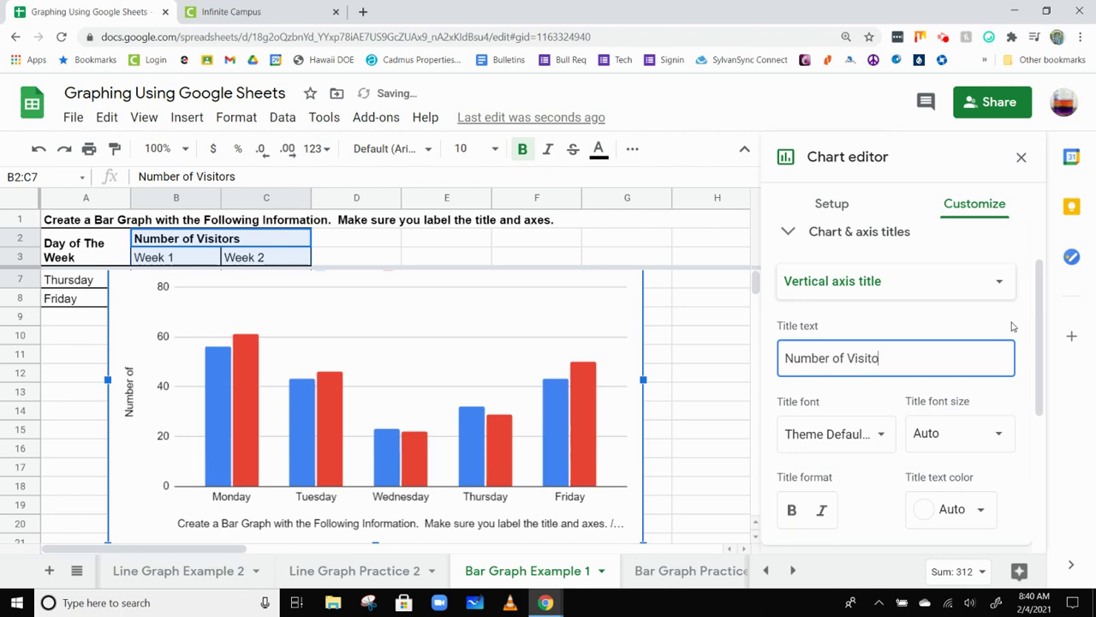
text(rs)
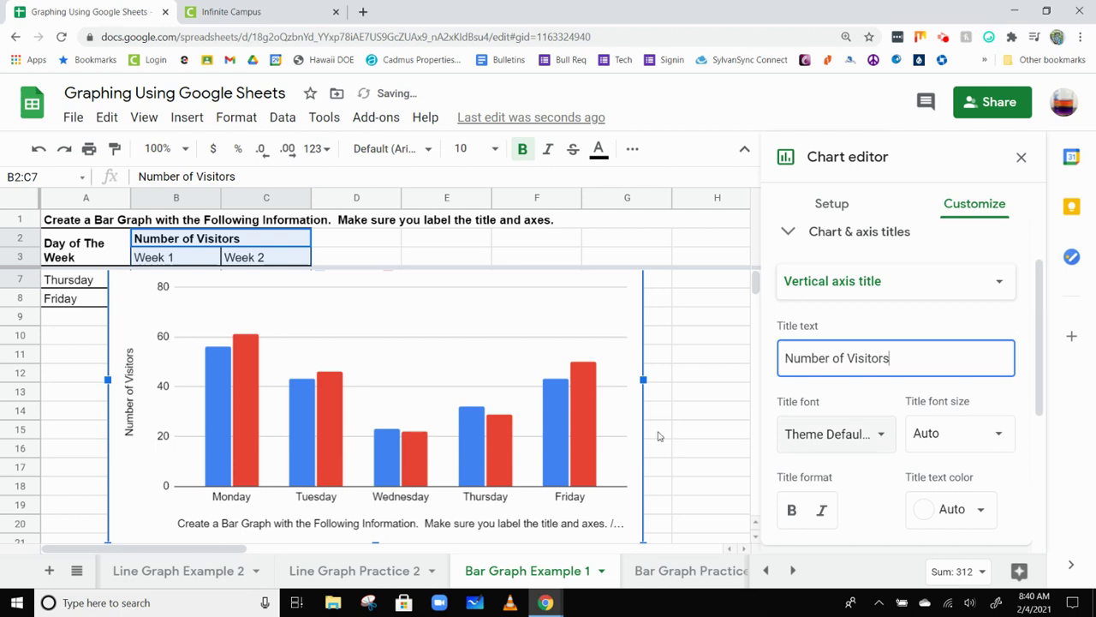
Replace the column chart's horizontal axis title with "Day of the Week" and close the chart editor
click(294, 529)
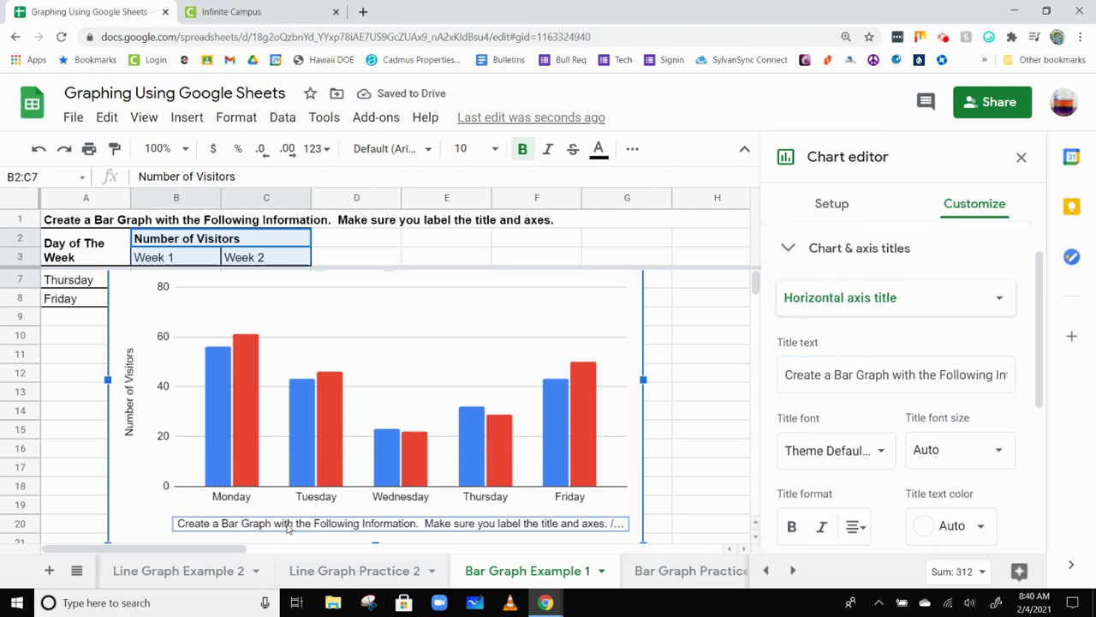
click(829, 385)
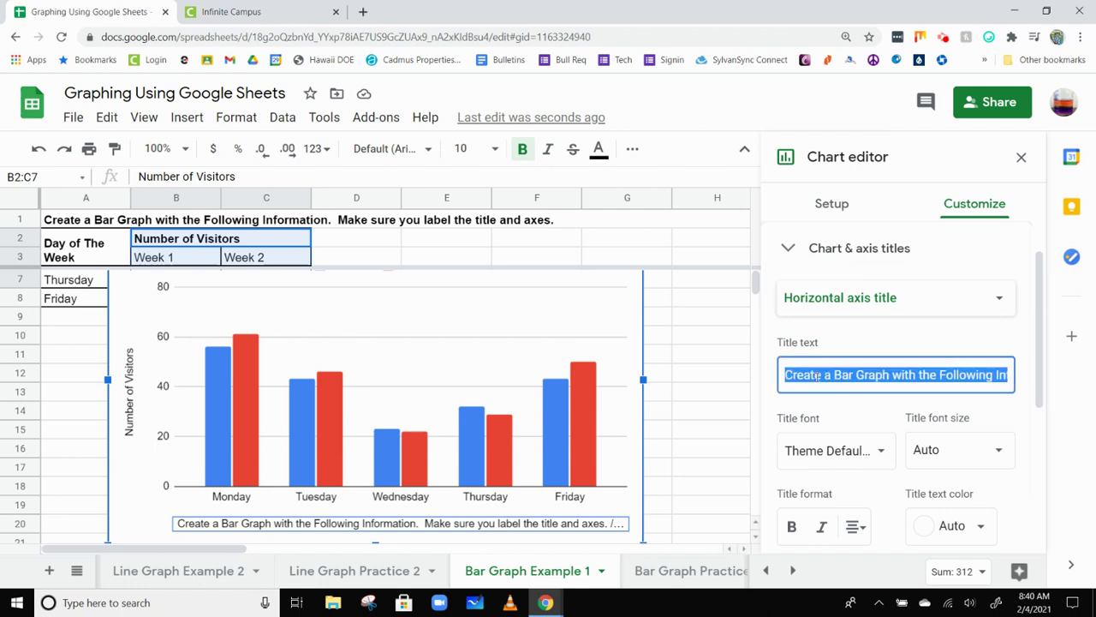
text(Day of the )
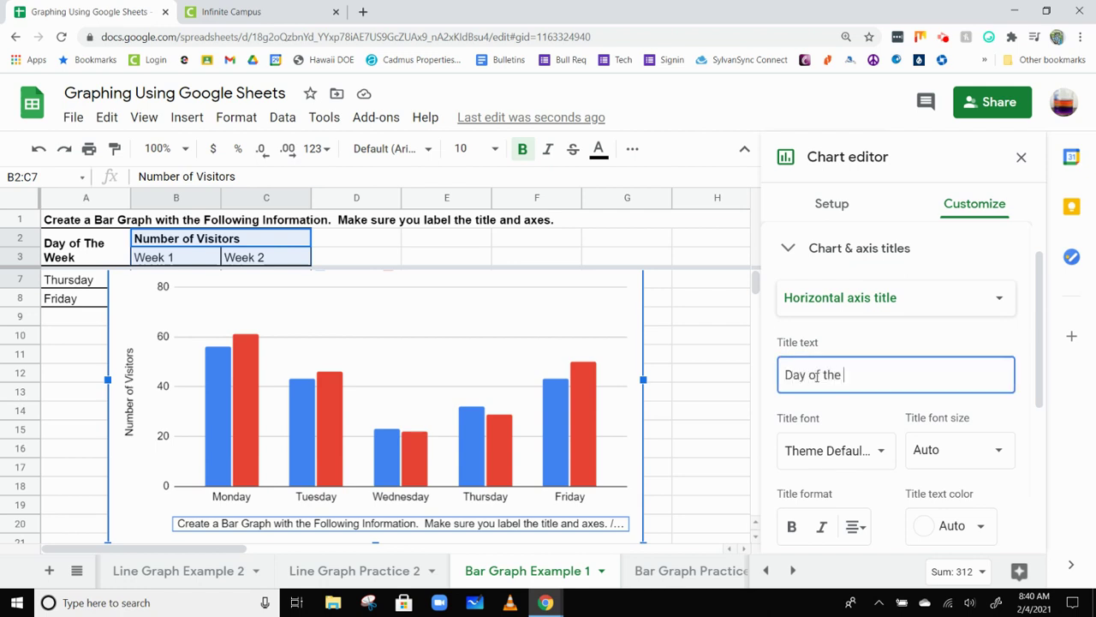
text(Week)
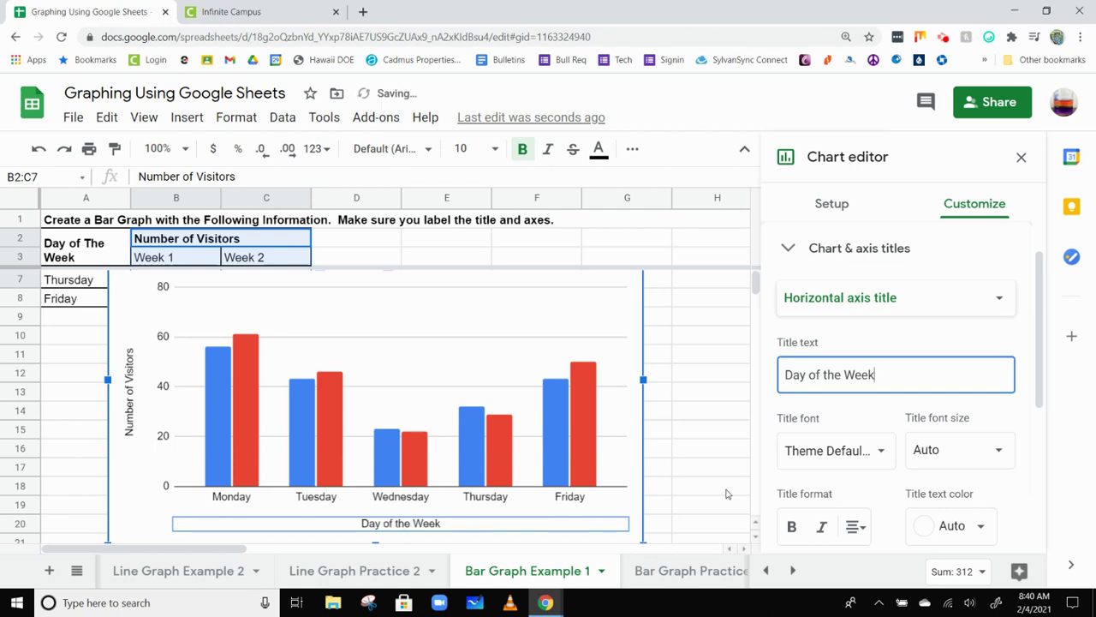
click(677, 476)
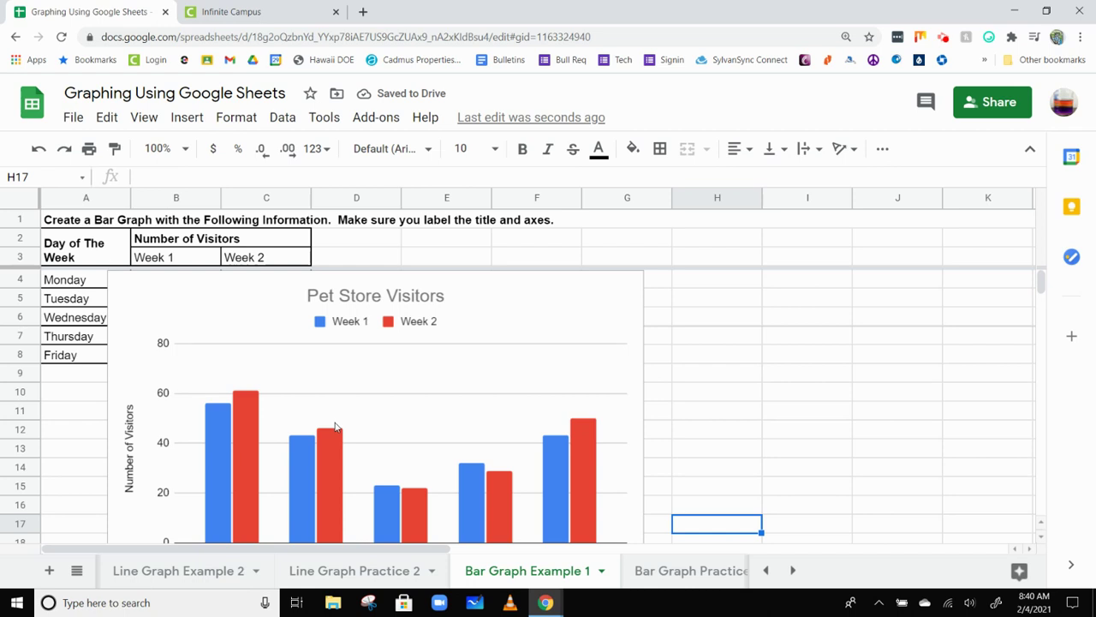
scroll(336, 426, down, 1)
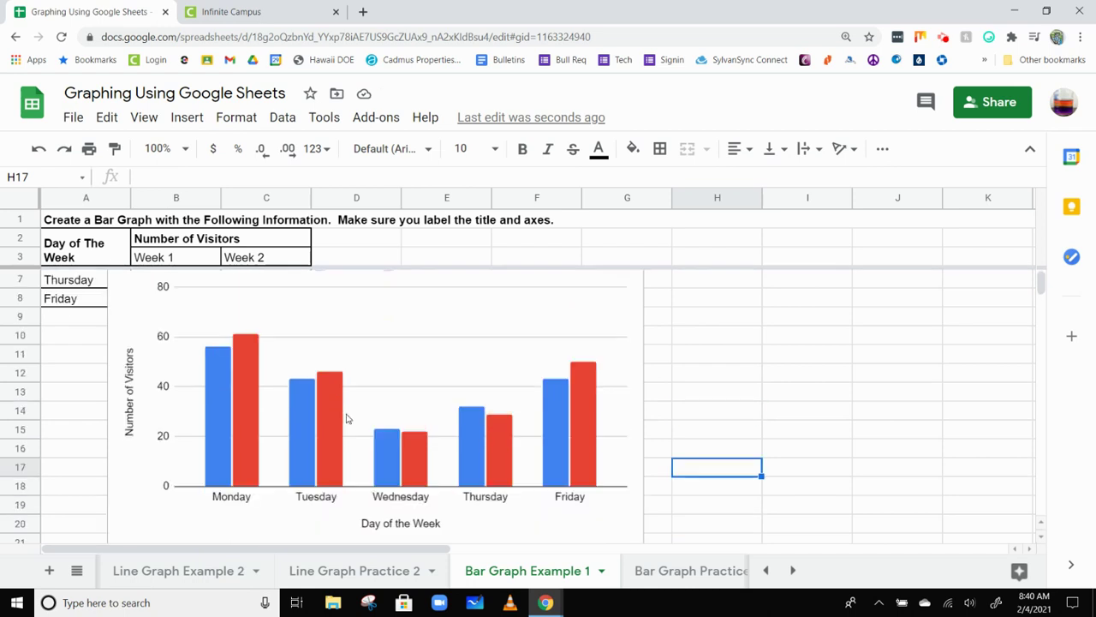
scroll(375, 414, up, 1)
scroll(374, 414, down, 2)
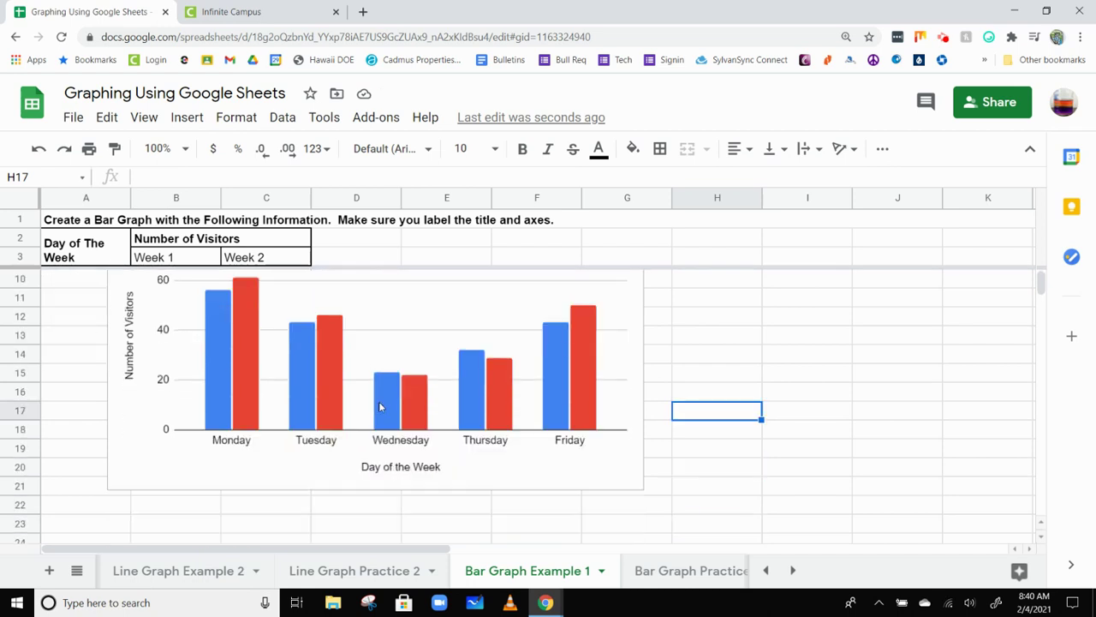
scroll(380, 408, down, 2)
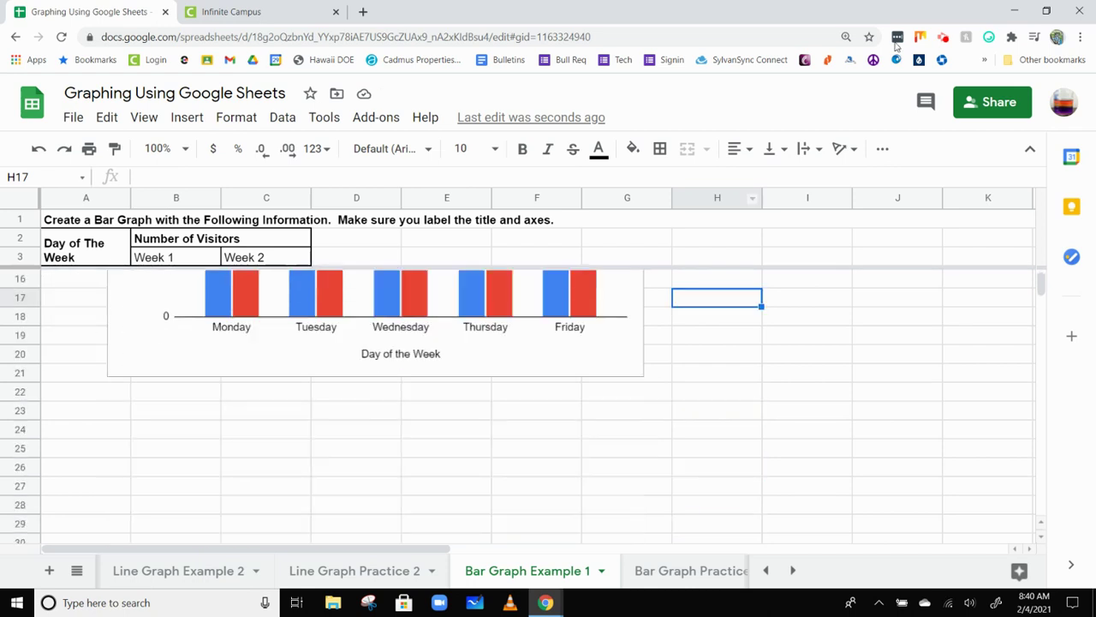
click(941, 38)
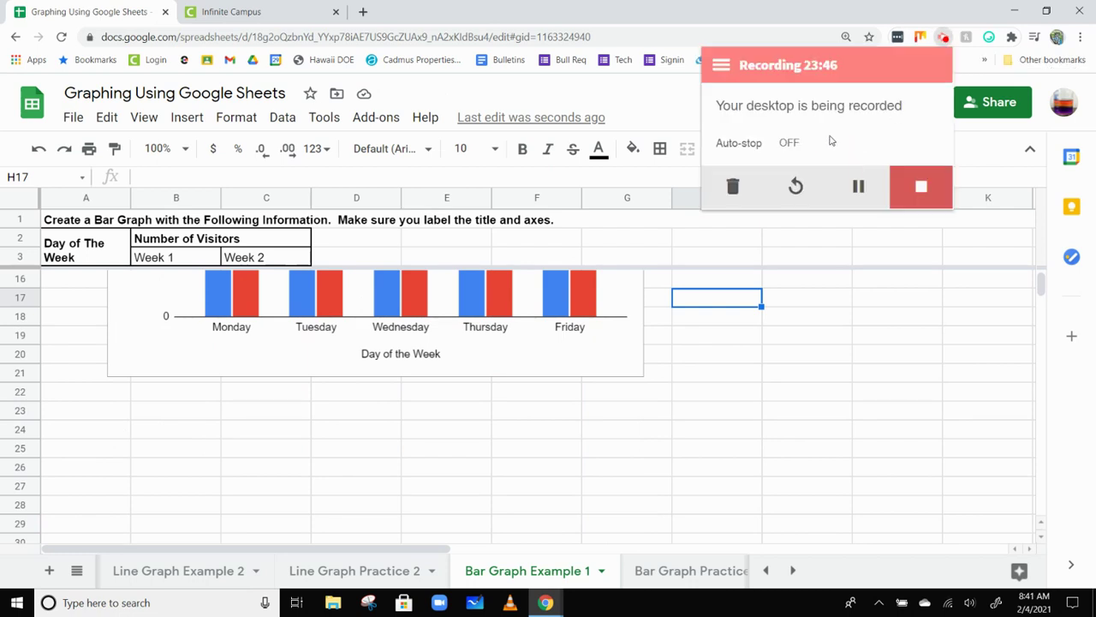